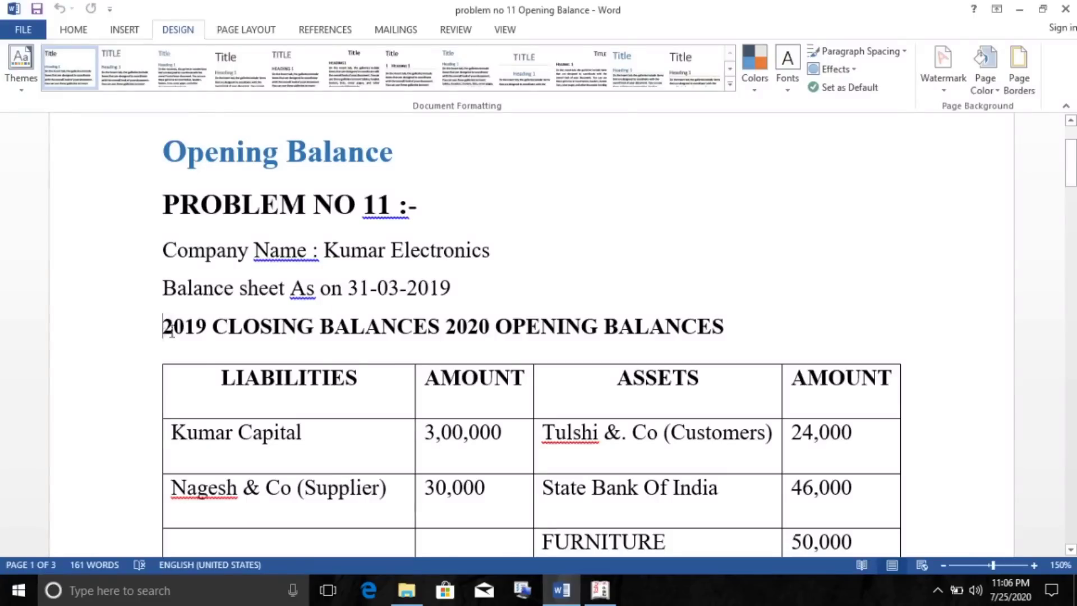
Examine the 2019 closing and 2020 opening balances heading and the Liabilities, Assets and Amount columns in the problem document.
click(228, 327)
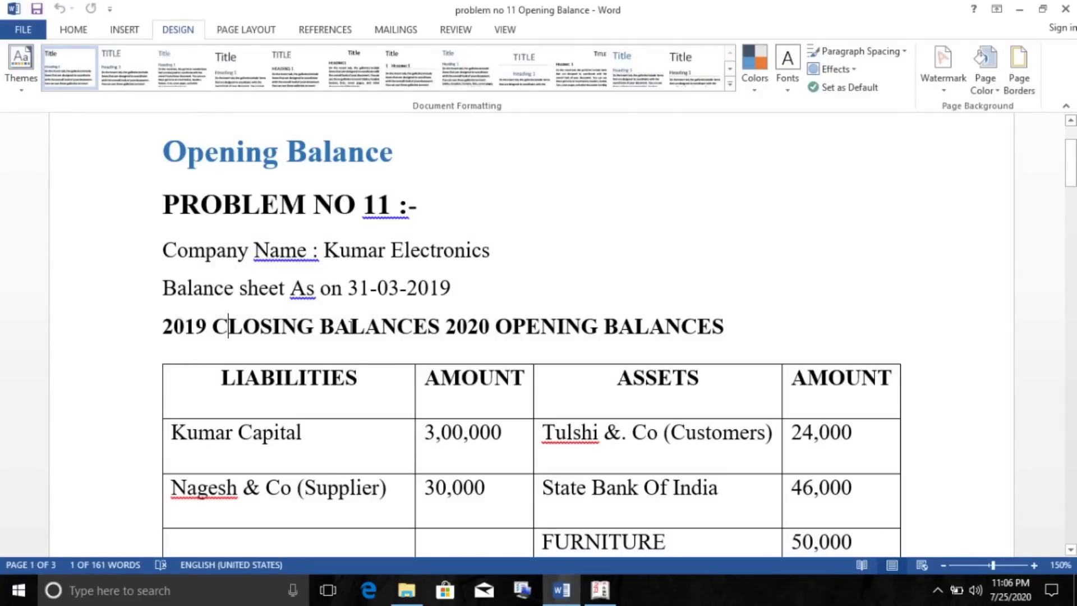
drag(447, 325, 741, 322)
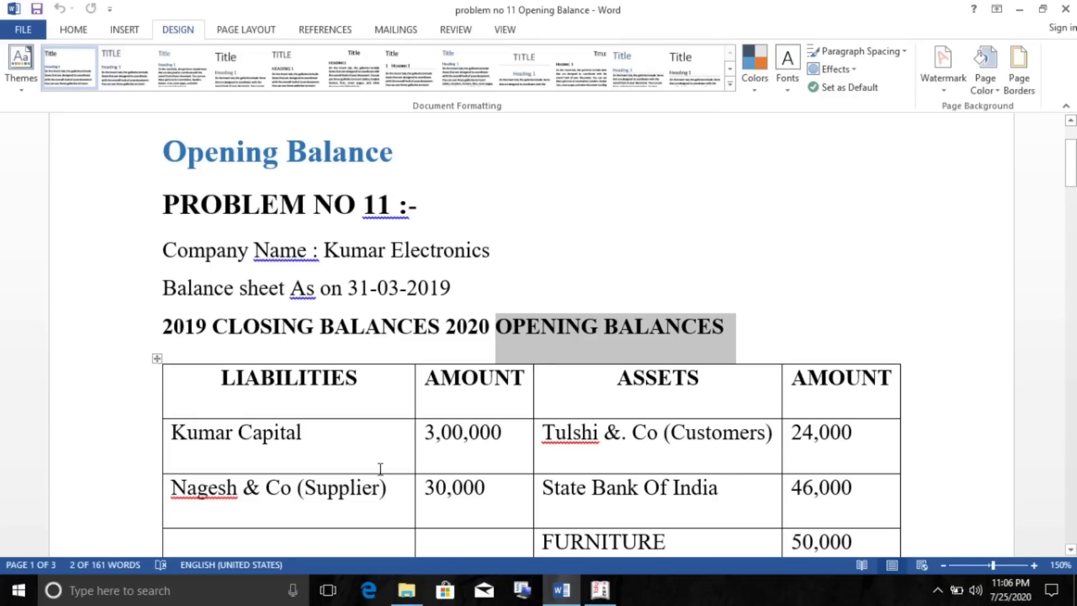
drag(165, 325, 377, 332)
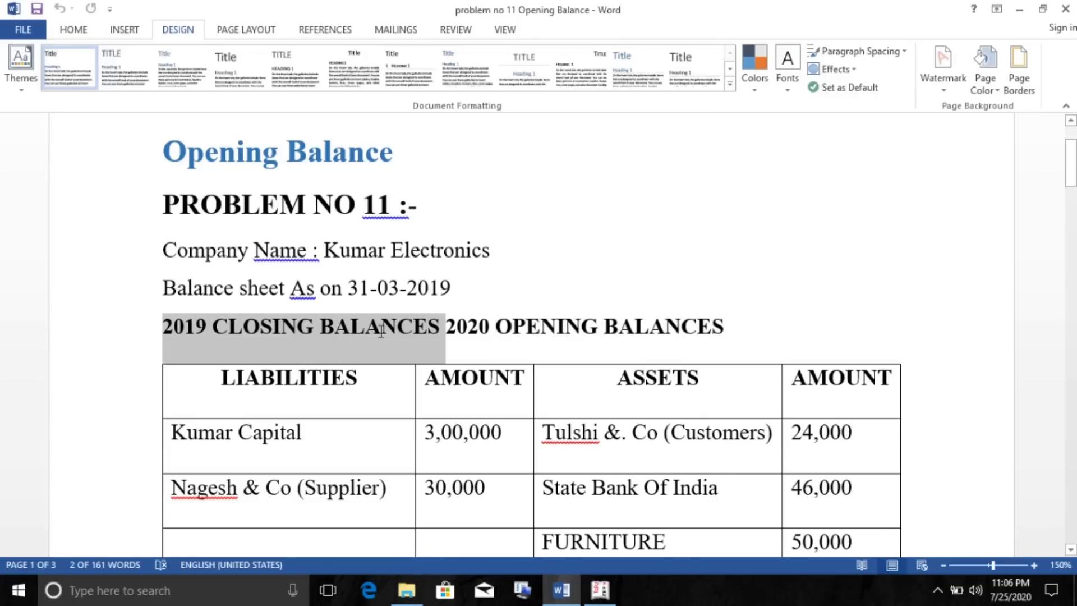
click(529, 326)
drag(497, 327, 751, 326)
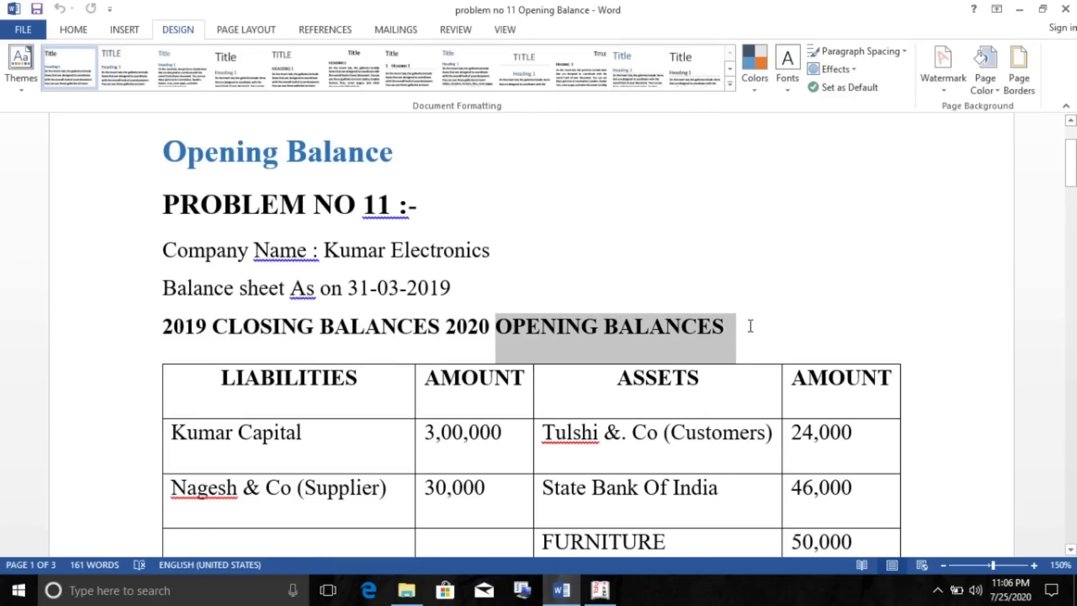
triple_click(727, 325)
scroll(560, 357, down, 2)
click(213, 262)
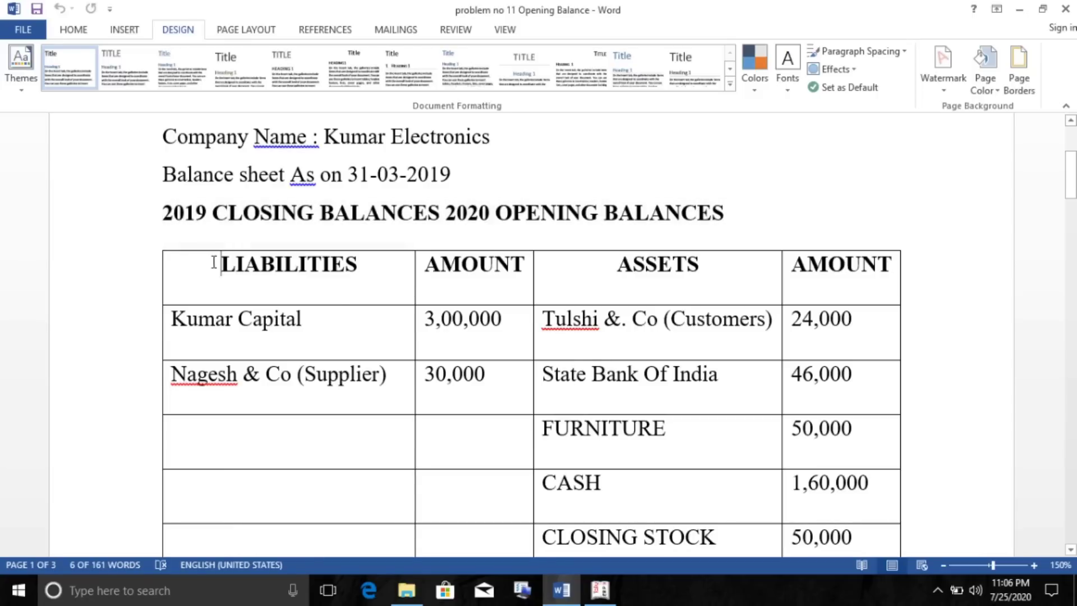
drag(221, 264, 408, 283)
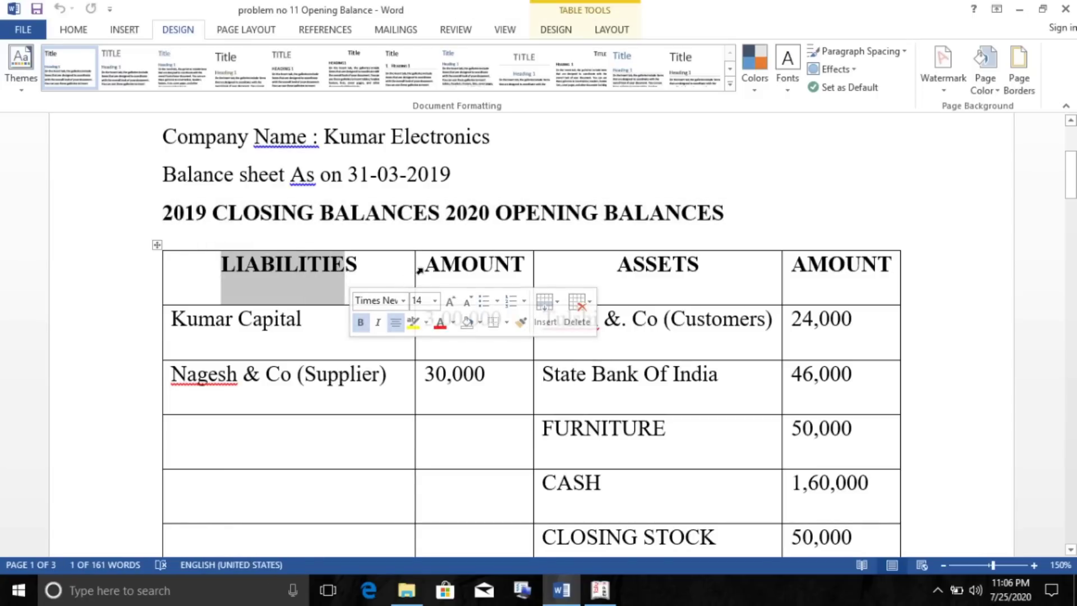
click(421, 265)
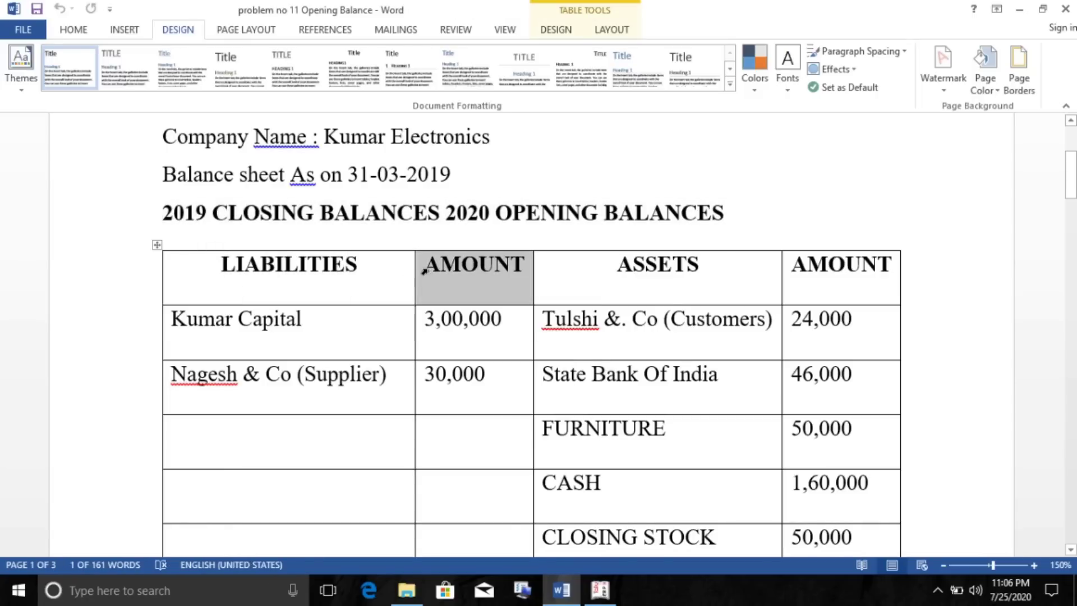
click(658, 260)
click(846, 264)
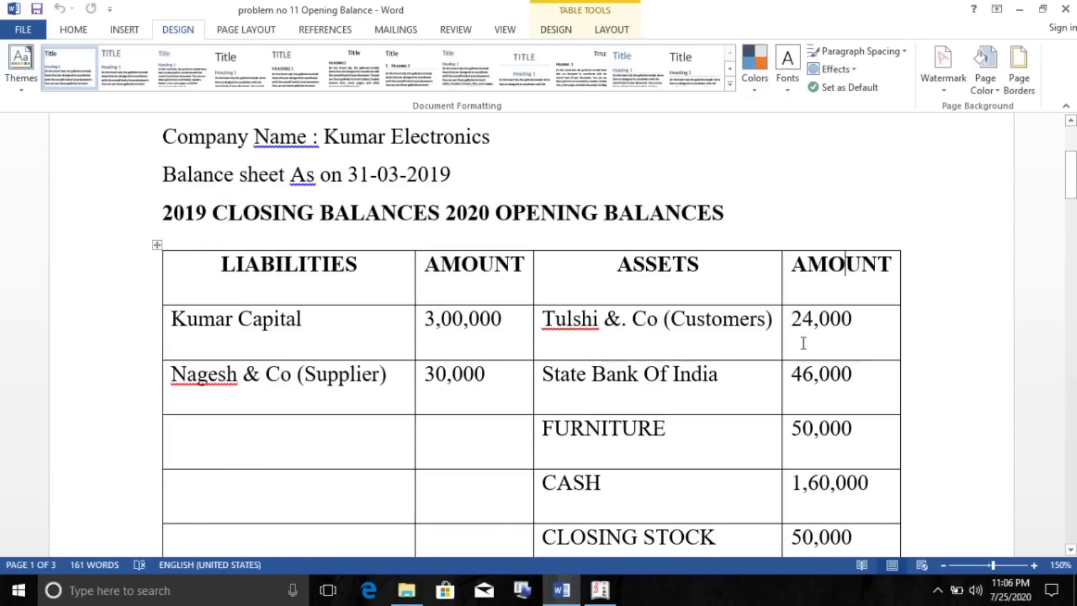
Switch to Tally.ERP 9 and open the Kumar Electronics balance sheet in detailed view.
click(601, 590)
click(713, 319)
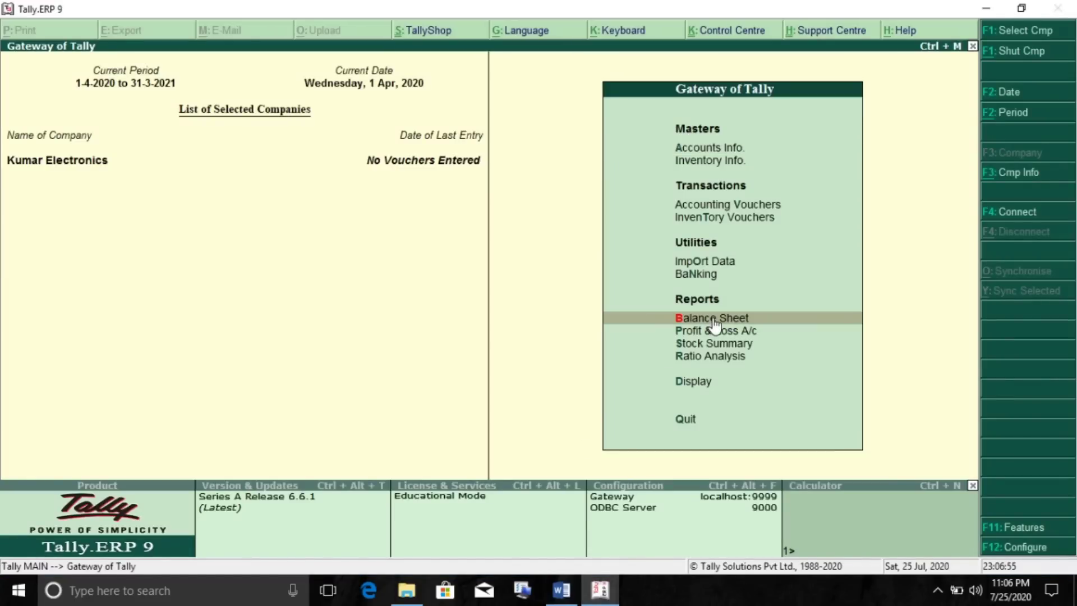
click(713, 319)
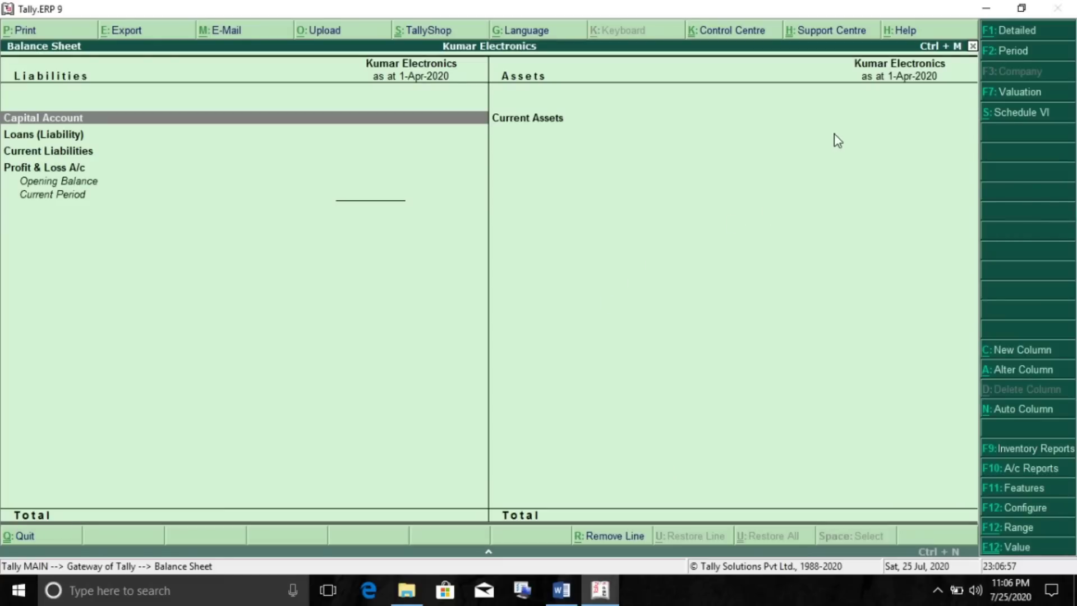
click(1006, 32)
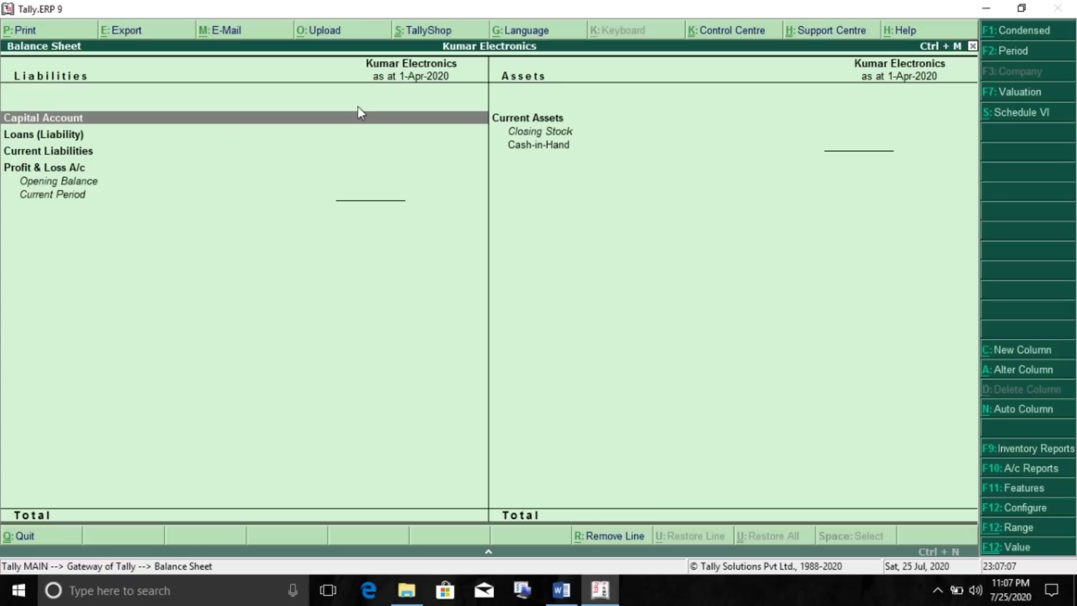
Return to the problem document in Word and review the balance headings and the Kumar Capital row with its amount.
click(987, 11)
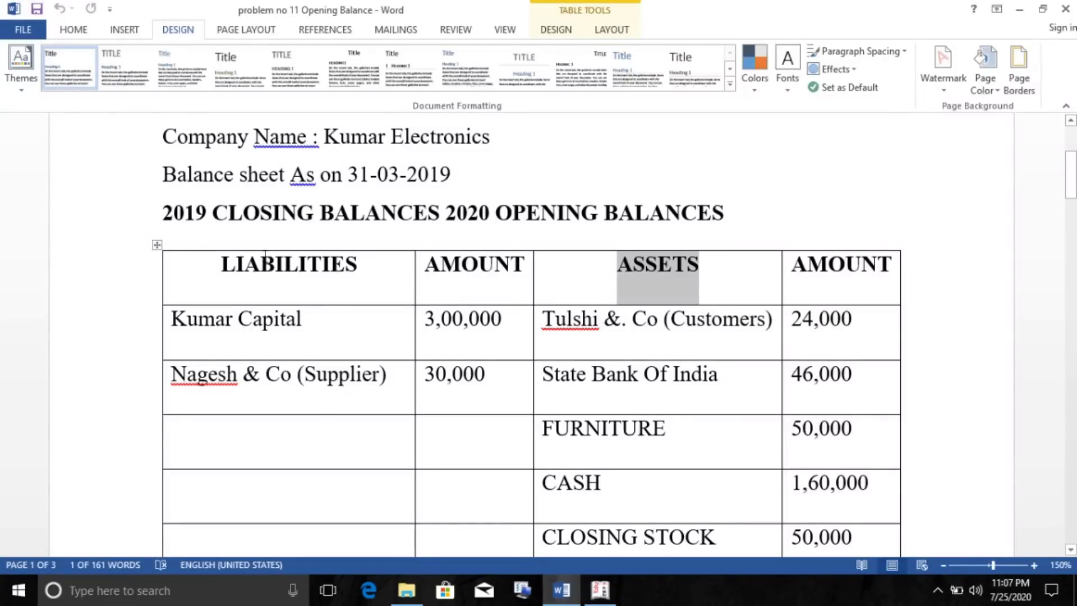
drag(207, 260, 368, 265)
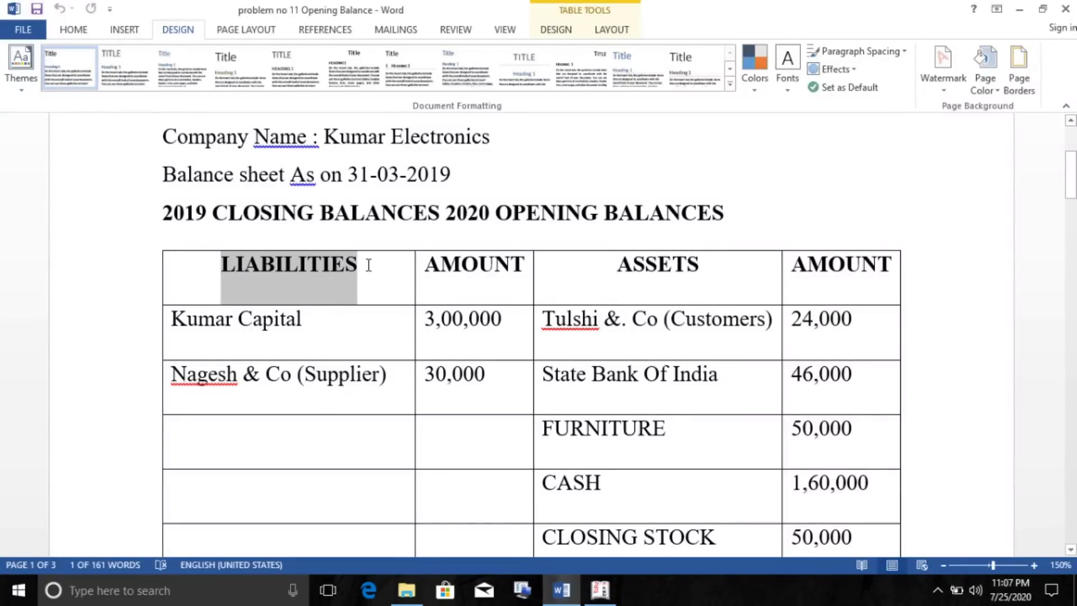
drag(680, 271, 600, 242)
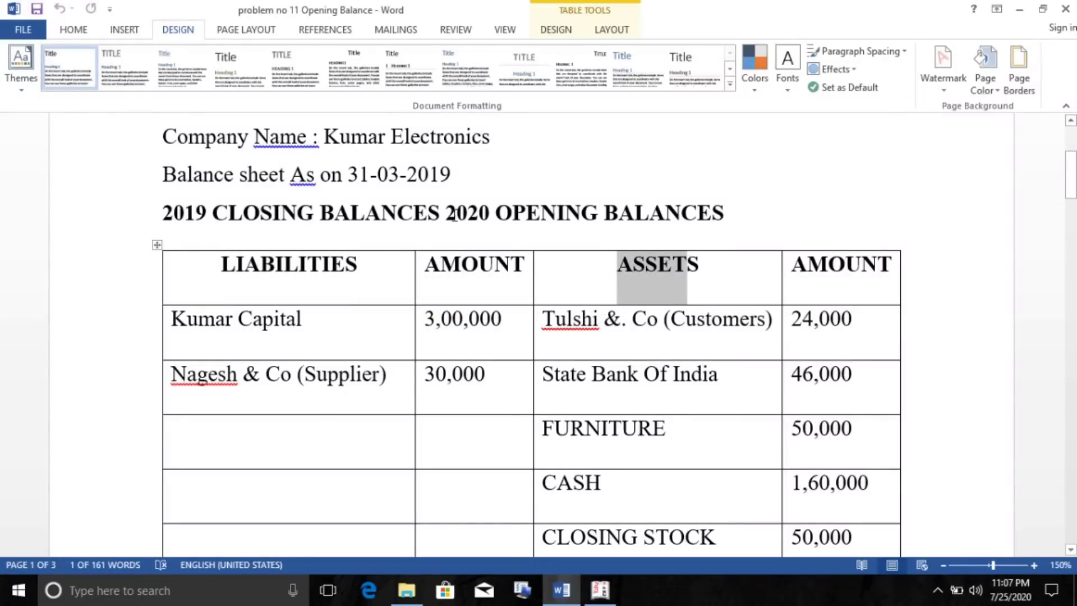
drag(446, 213, 751, 205)
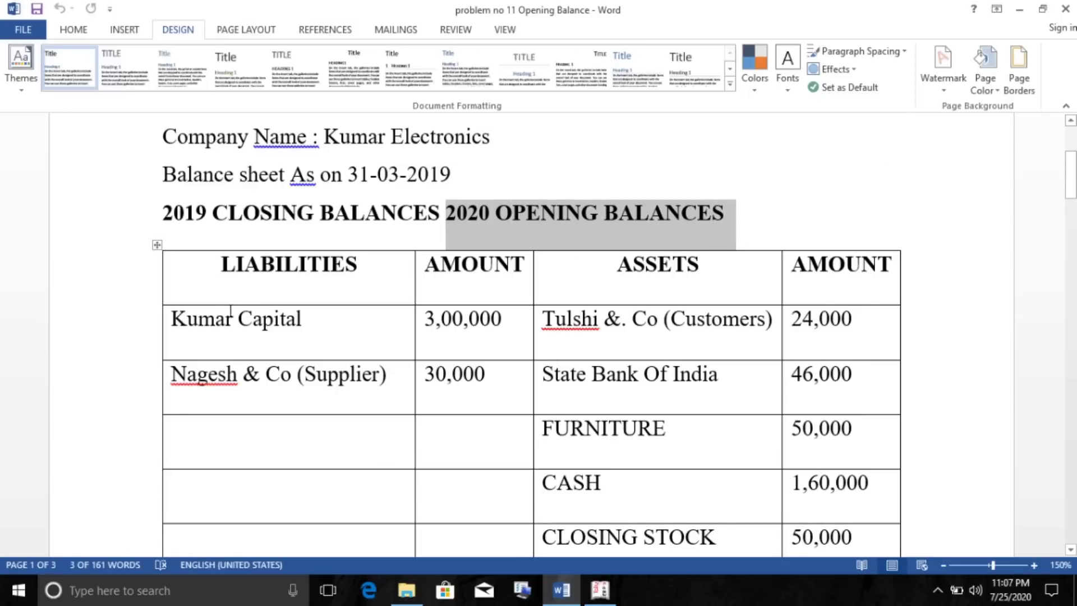
drag(173, 322, 487, 329)
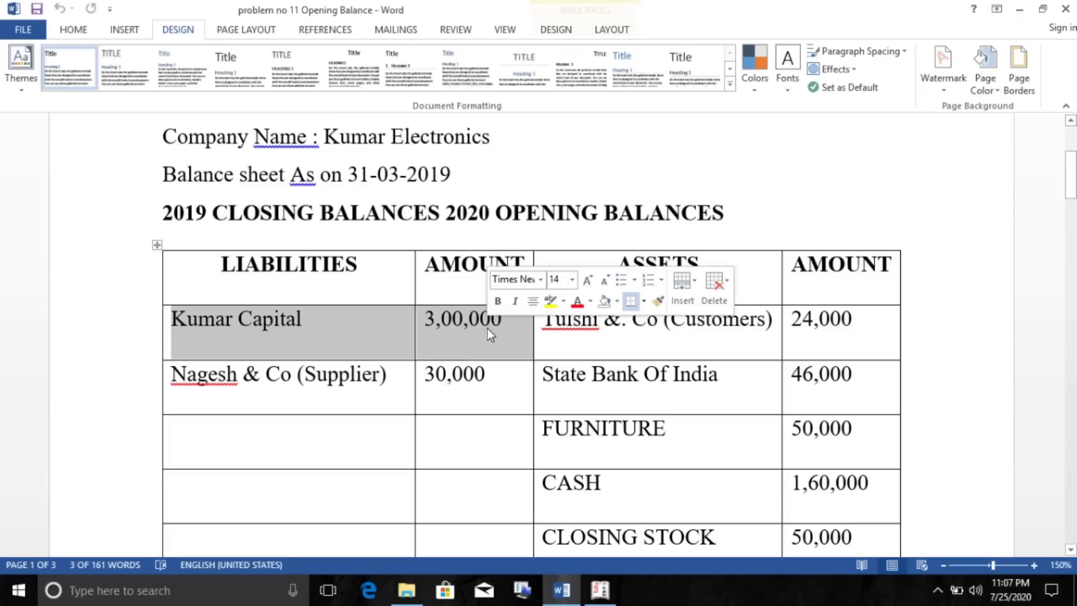
click(453, 331)
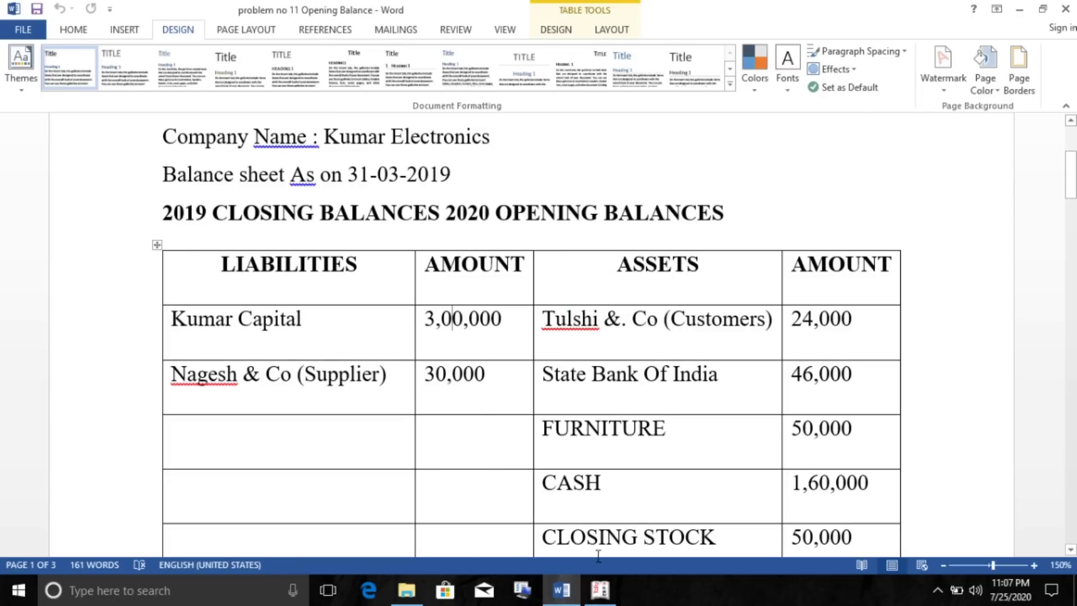
Switch to Tally.ERP 9 and start a new single ledger named Kumar Capital.
click(599, 590)
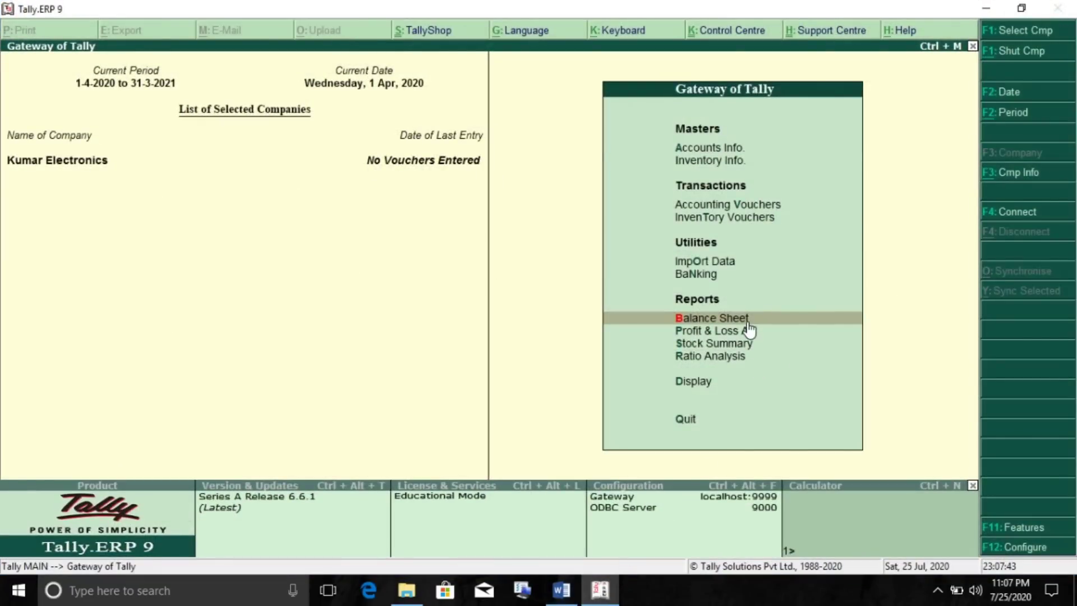
key(a)
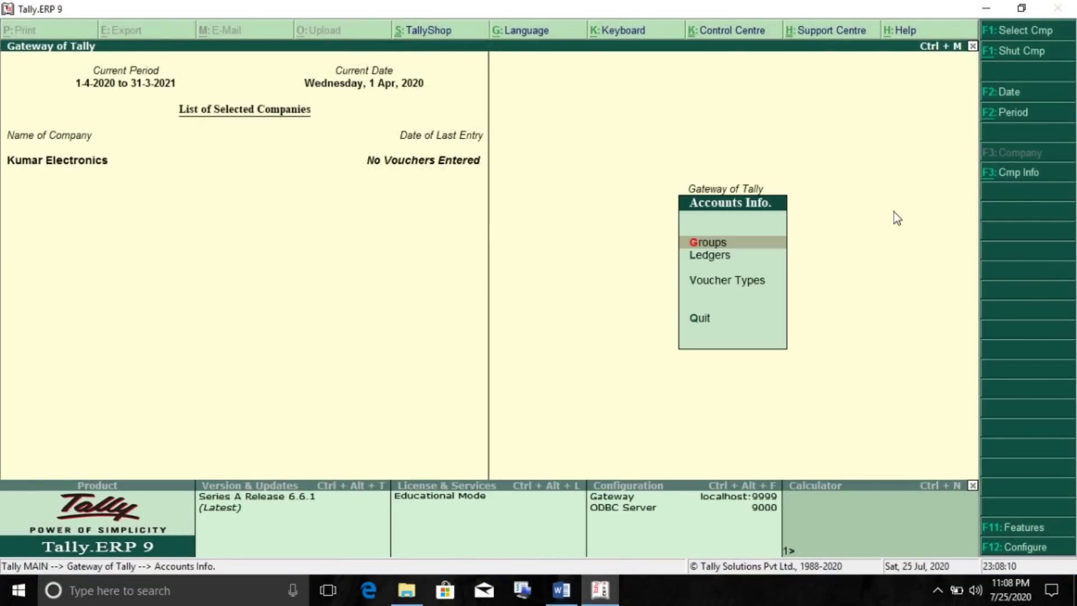
key(l)
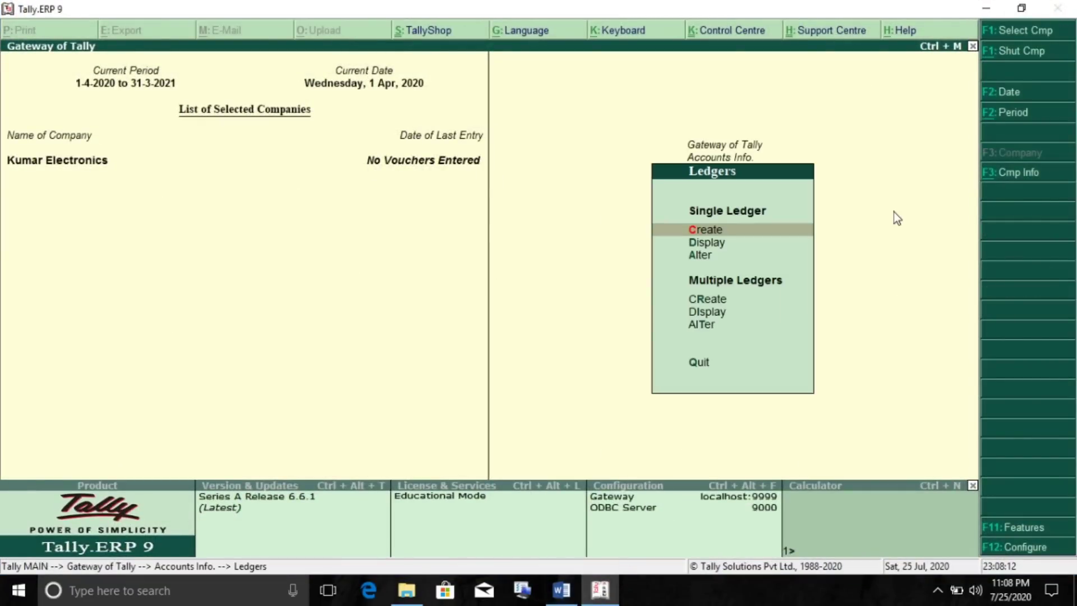
key(c)
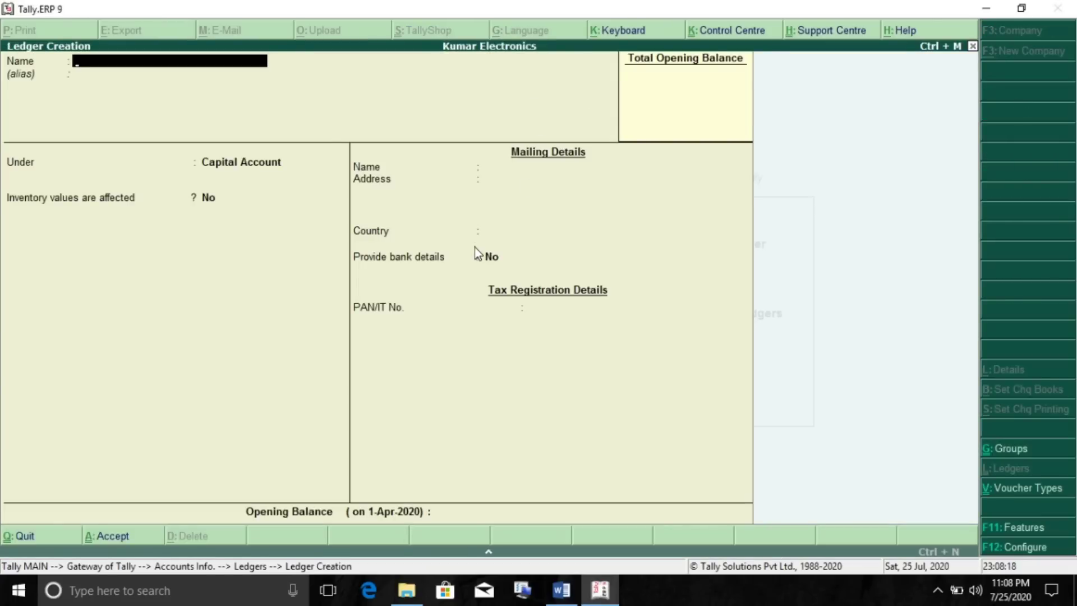
text(Kumar Capital)
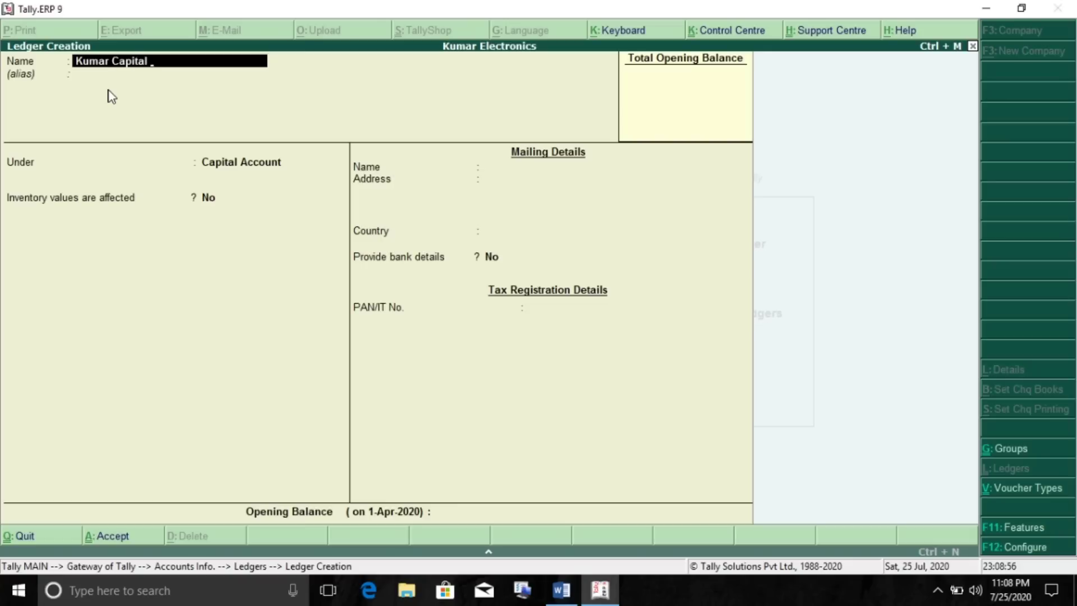
Keep the new ledger under Capital Account with inventory values not affected, and accept the default mailing, bank and tax details.
key(Return)
key(Return)
key(Return)
key(Return)
key(Return)
key(Return)
key(Return)
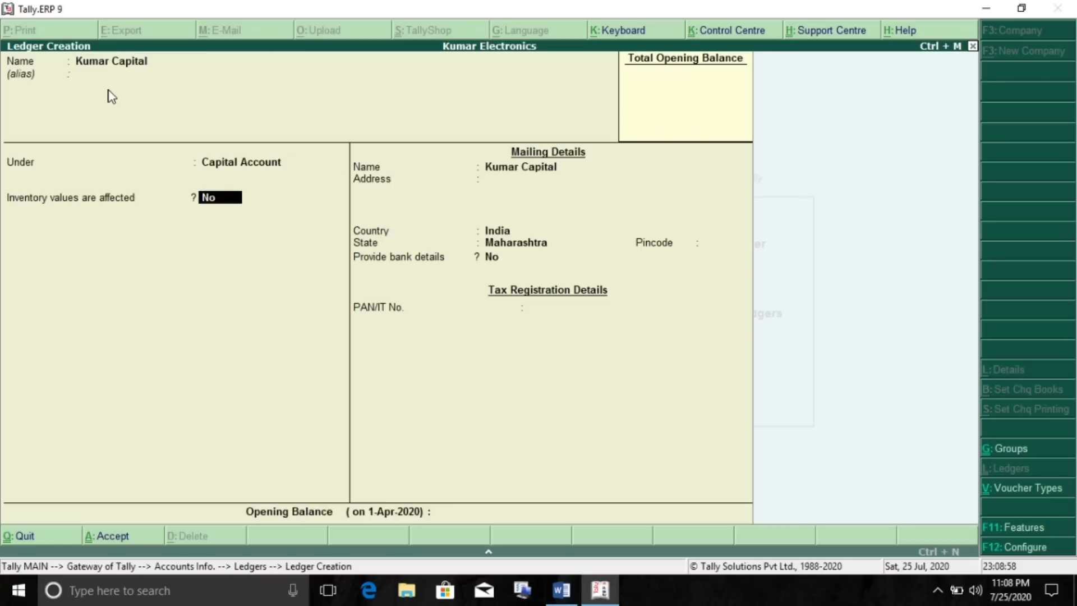
key(Return)
key(Return)
key(Return)
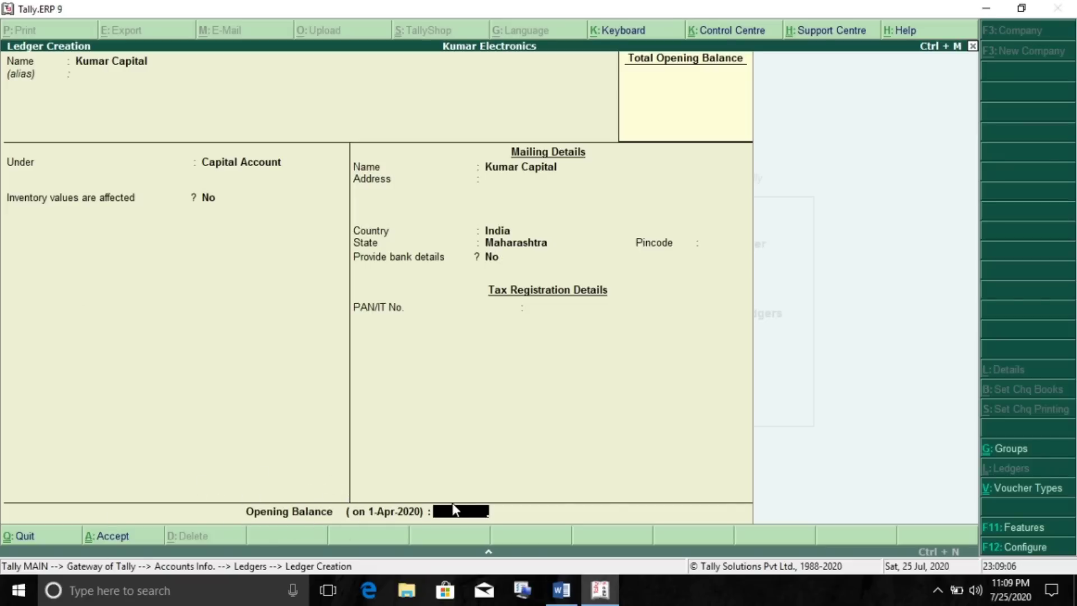
Set the Kumar Capital opening balance to 3,00,000 Cr and save the ledger.
text(300000)
key(Return)
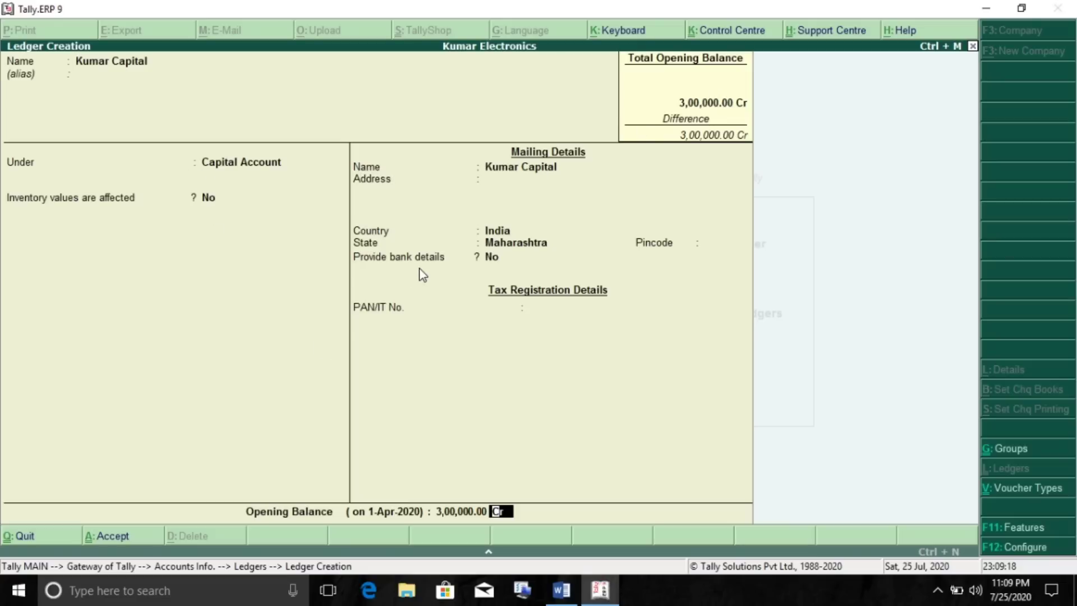
key(Return)
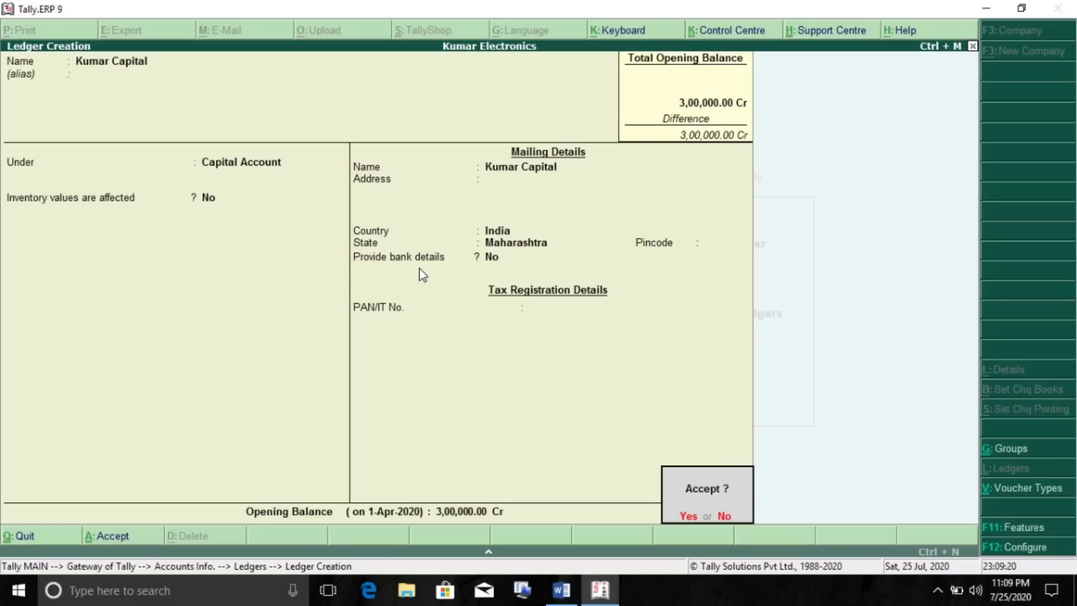
key(Return)
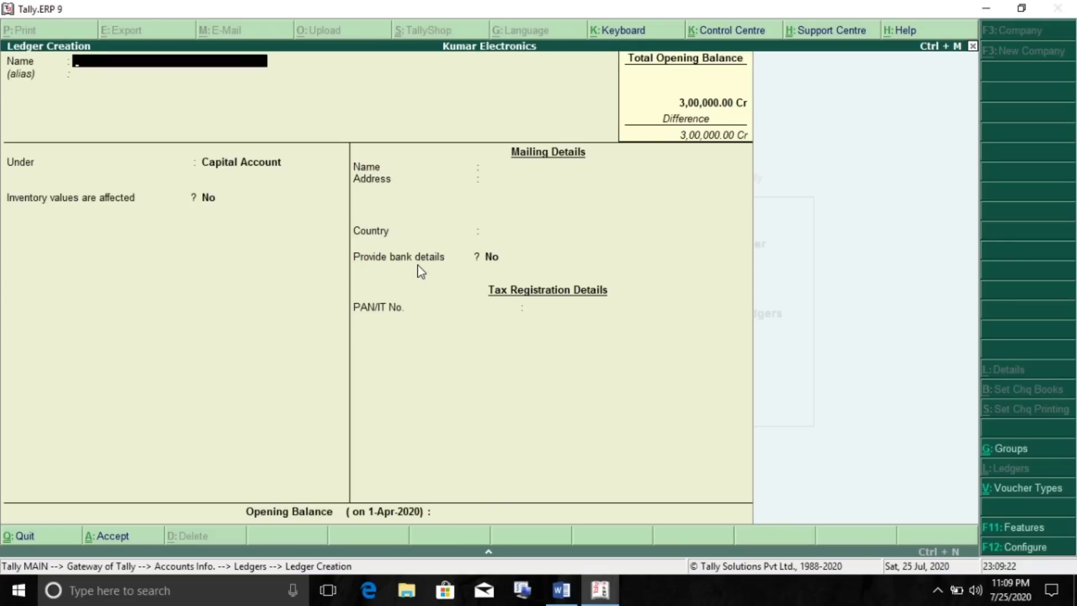
Switch to the problem document in Word and examine the Nagesh & Co (Supplier) liability row and its amount.
click(561, 589)
drag(244, 247, 379, 250)
click(246, 247)
mouse_move(245, 247)
mouse_down()
mouse_move(427, 247)
mouse_move(247, 247)
mouse_up()
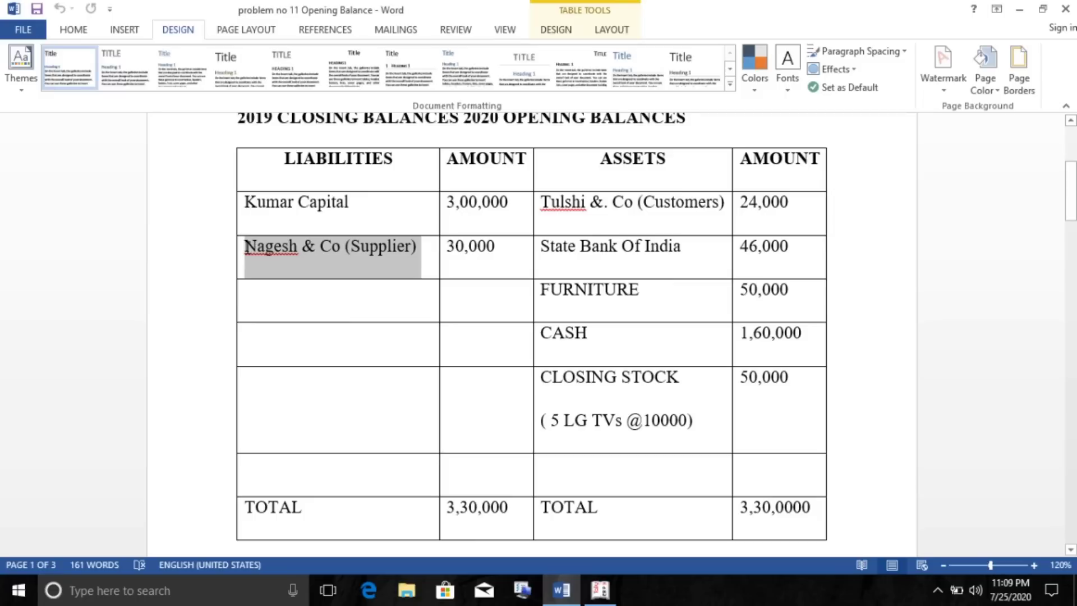
click(455, 247)
click(443, 247)
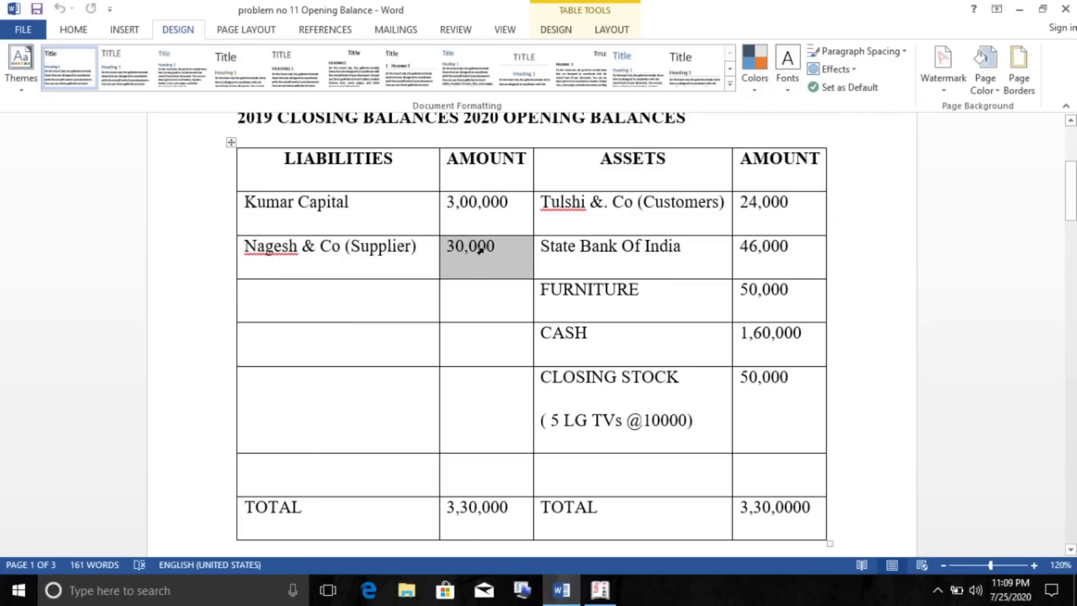
click(476, 259)
drag(419, 247, 493, 258)
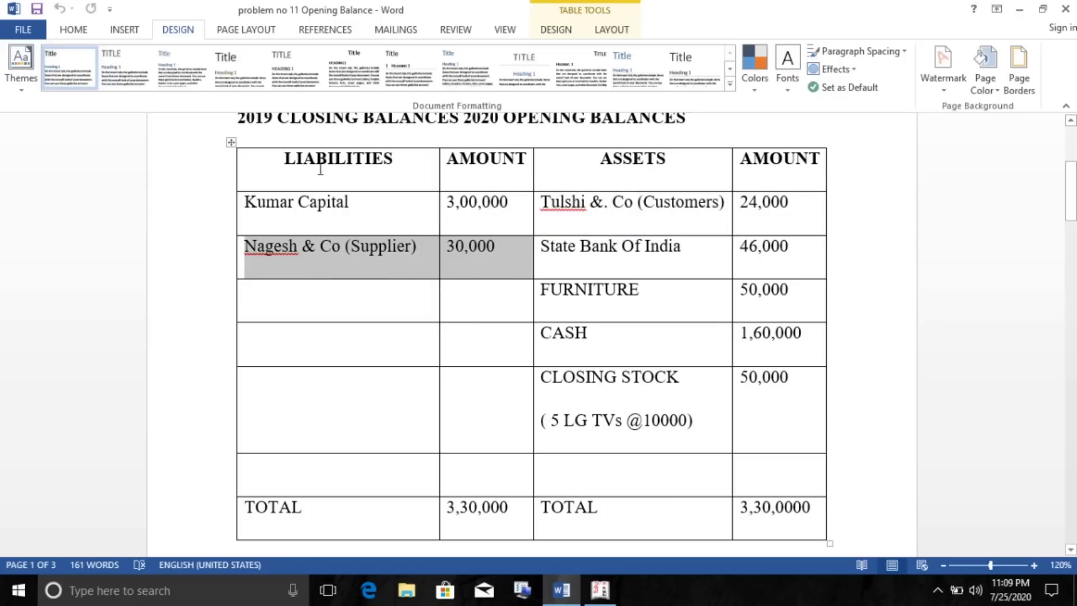
Switch to Tally.ERP 9 and name the next ledger Nagesh & Co (Supplyer), placing it under Sundry Creditors with bill-by-bill balances.
click(600, 591)
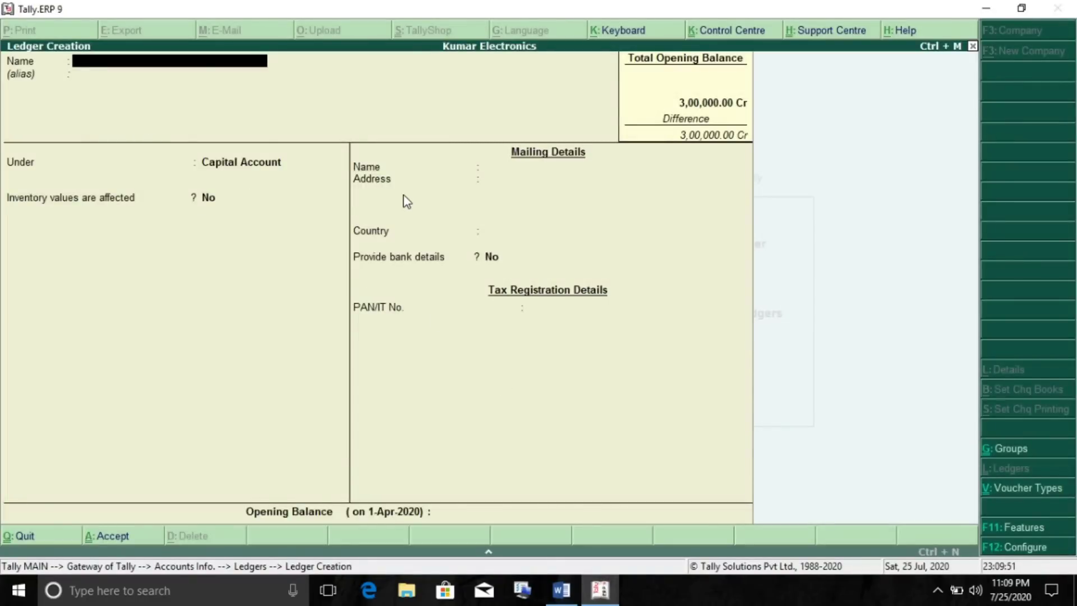
text(agesh & Co (Supplyer))
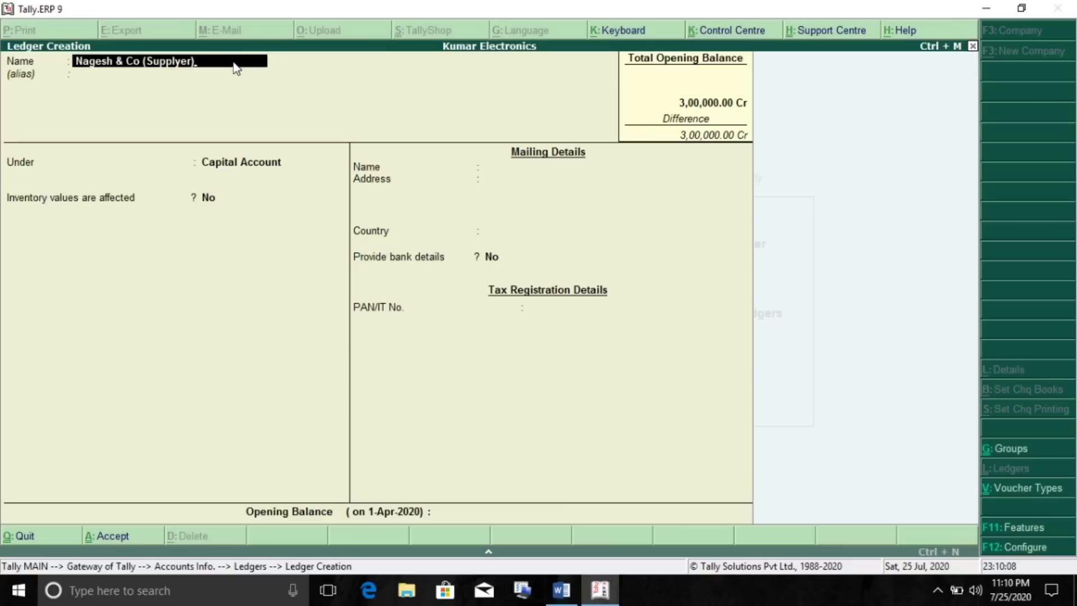
key(Return)
key(Return)
text(Sun)
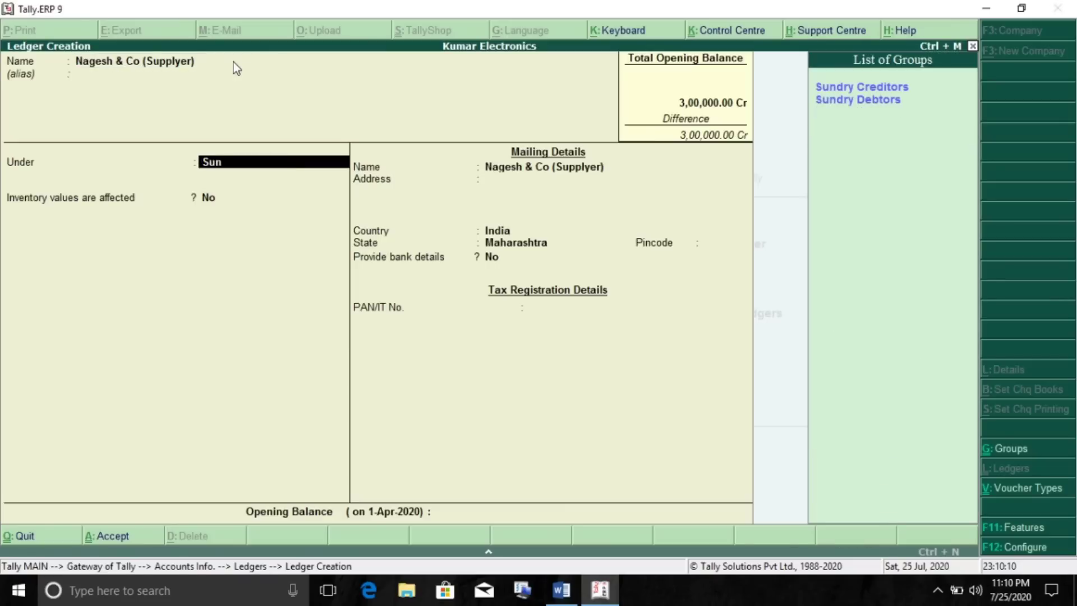
key(Return)
key(Return)
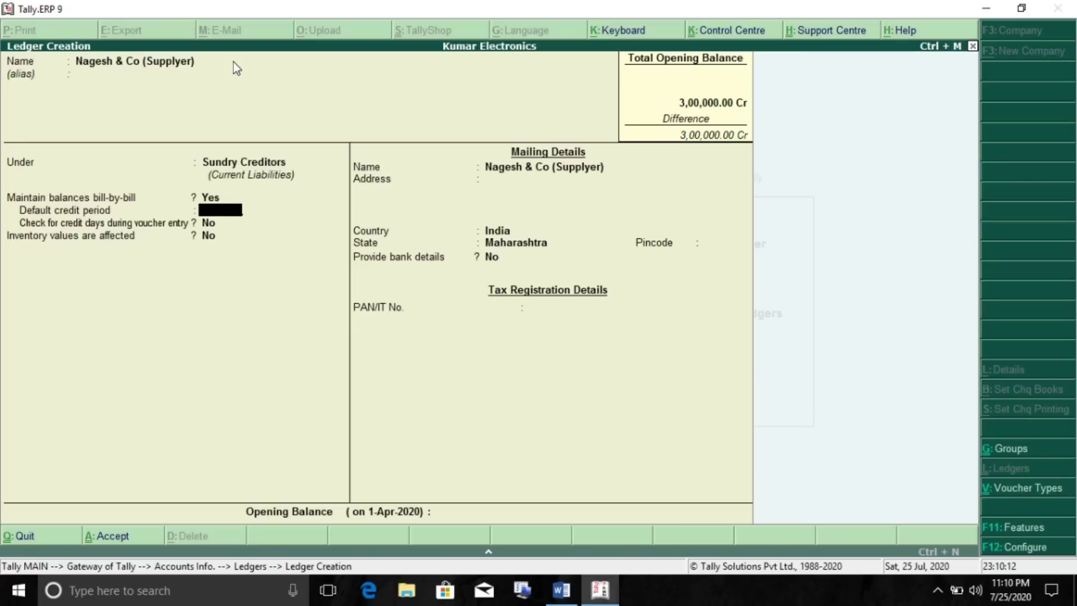
Accept the default credit period, inventory, mailing, bank and tax registration details for the Nagesh & Co (Supplyer) ledger.
key(Return)
key(Return)
key(Return)
key(Return)
key(Return)
key(Return)
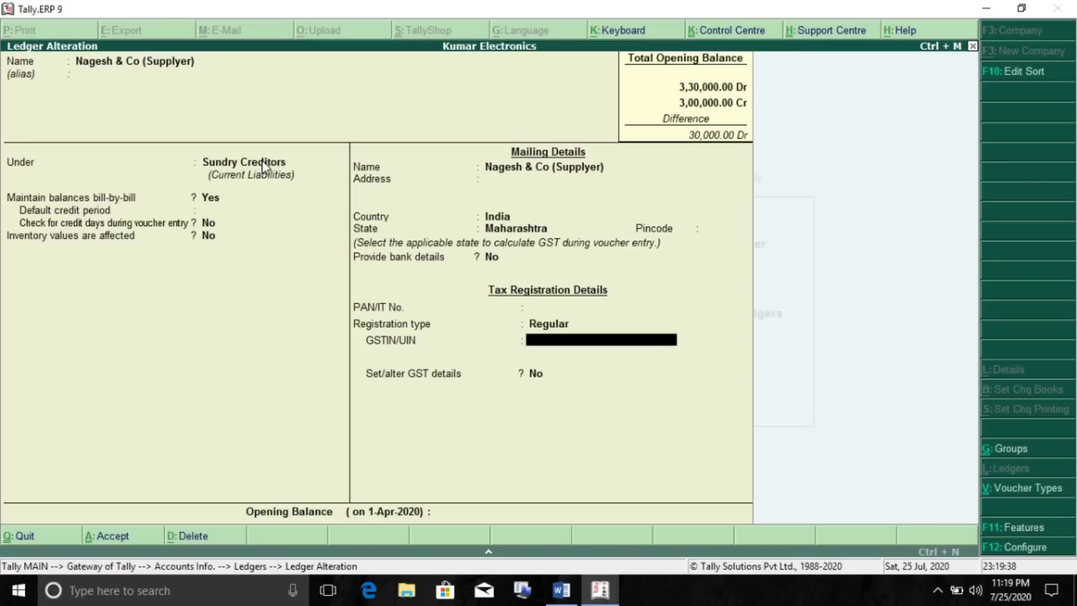
key(Return)
key(Return)
key(Return)
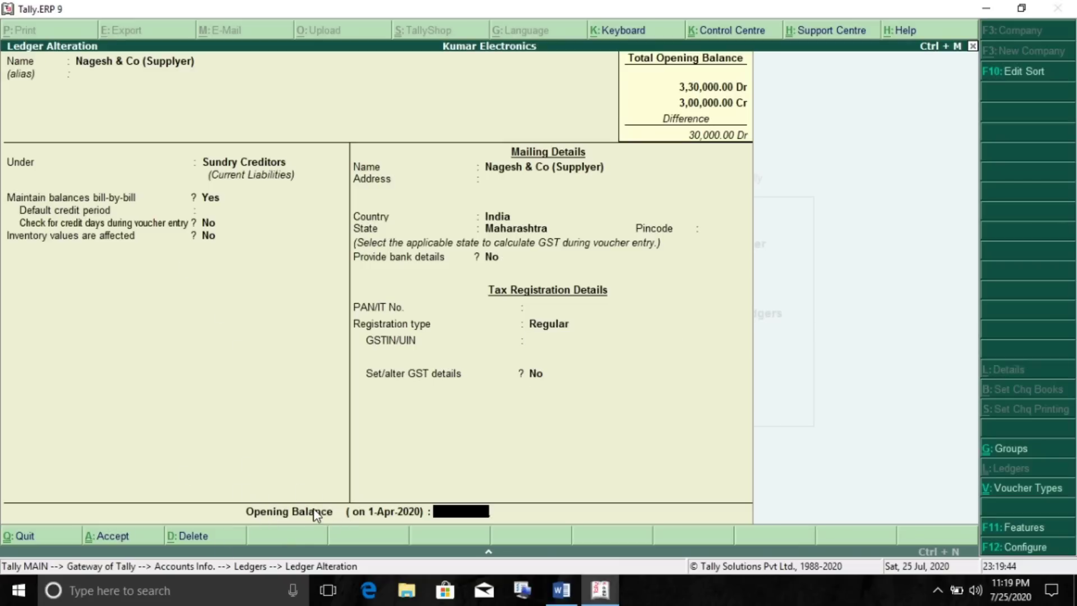
Set the Nagesh & Co (Supplyer) opening balance to 30,000 Cr and save the ledger.
text(30000)
key(Return)
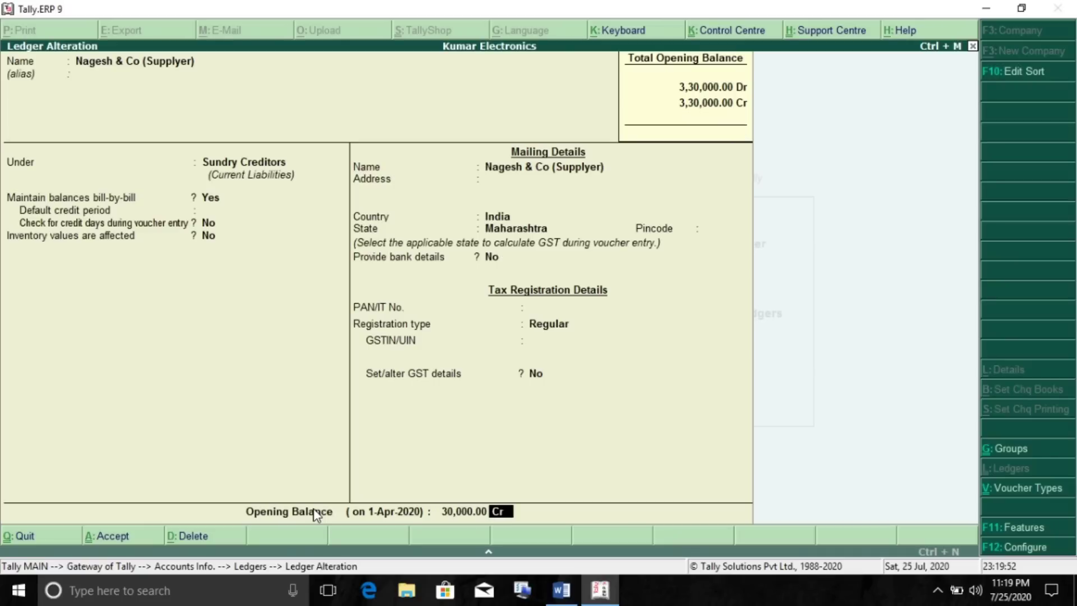
key(Return)
key(Return)
key(Return)
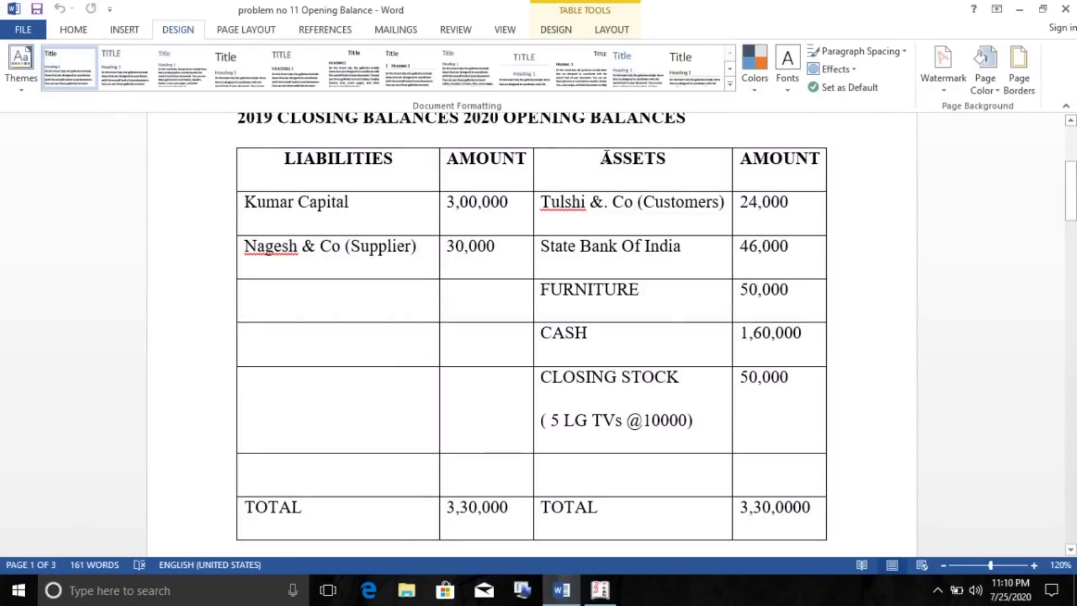
Examine the Tulshi & Co (Customers) asset row and its amount in the Word problem document.
drag(542, 202, 725, 208)
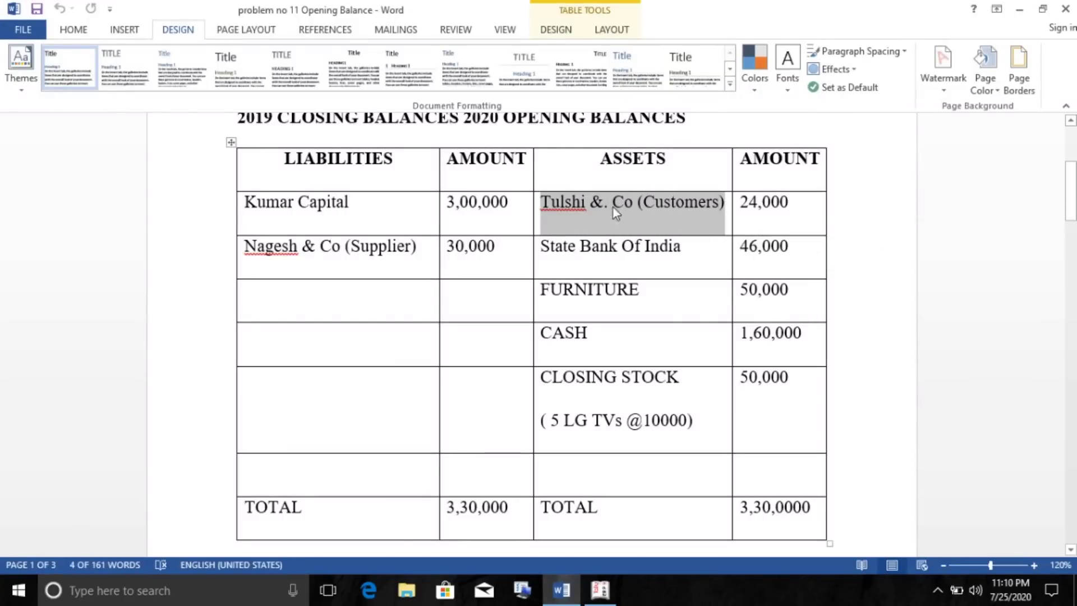
drag(547, 208, 763, 215)
click(755, 216)
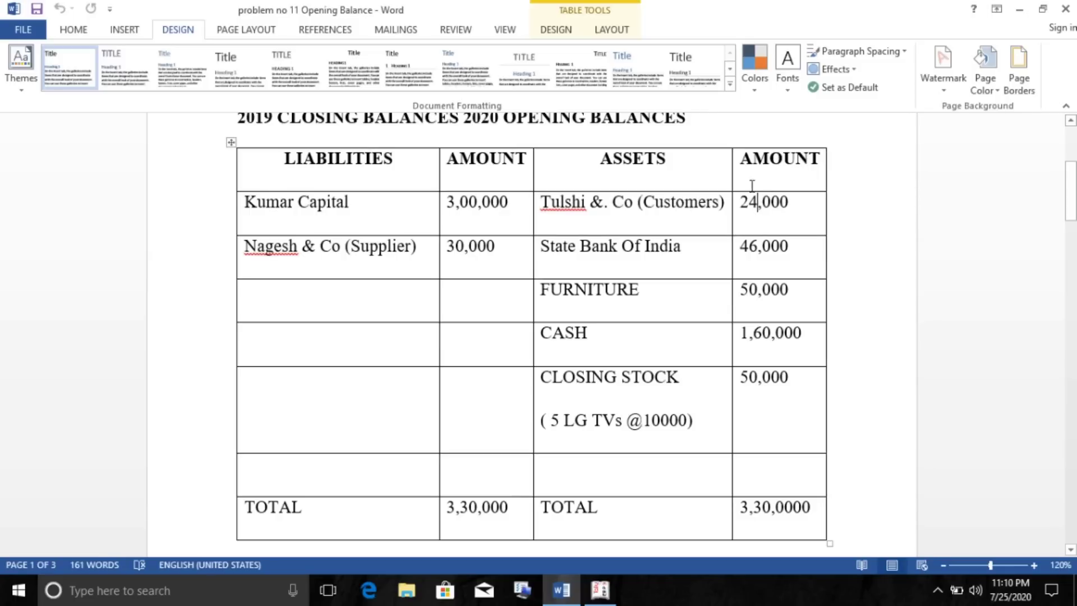
drag(789, 205, 752, 203)
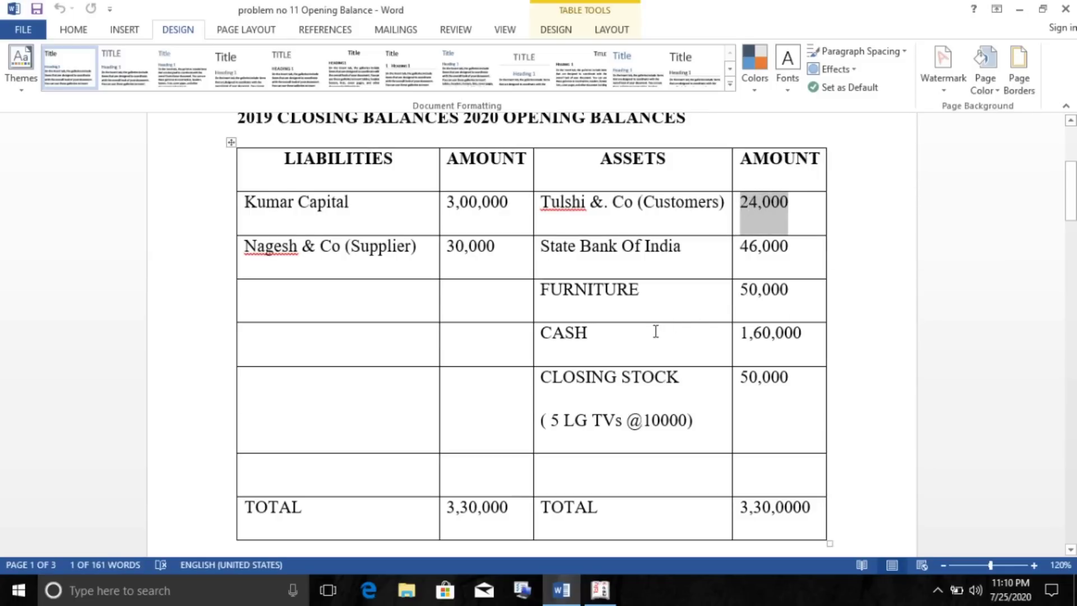
Switch to Tally.ERP 9, name the next ledger Tulshi & Co (Customer) and place it under Sundry Debtors.
key(alt+Tab)
key(ctrl+alt+v)
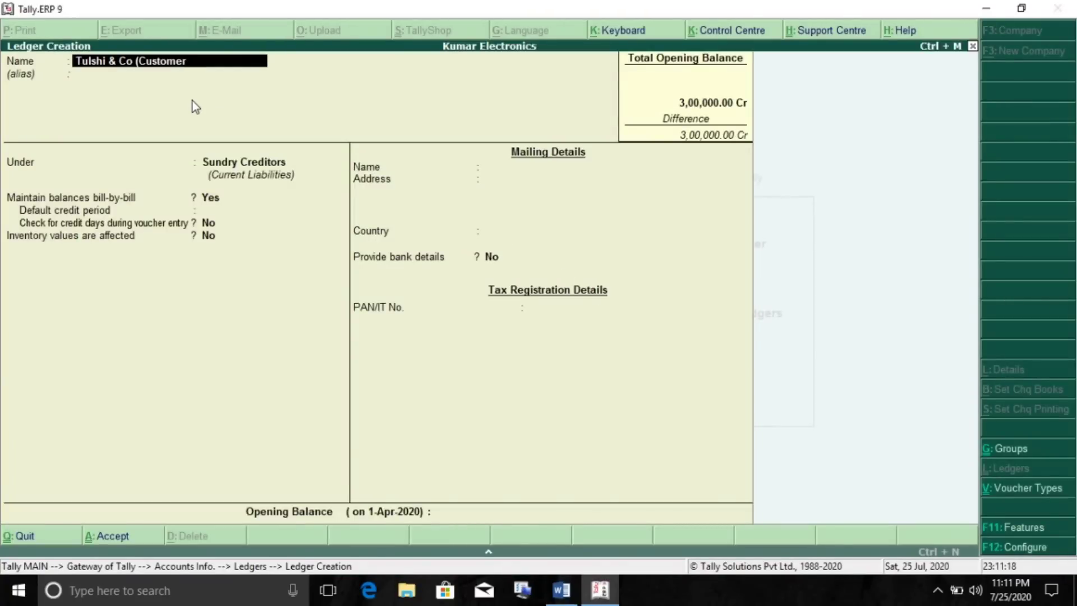
text())
key(Return)
key(Return)
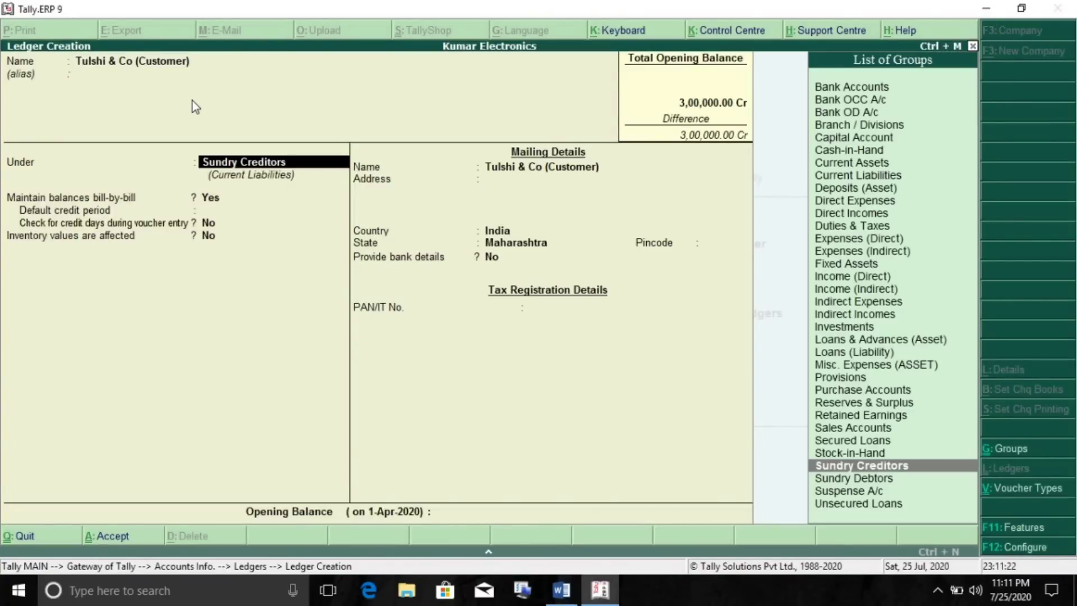
text(Sun)
key(Down)
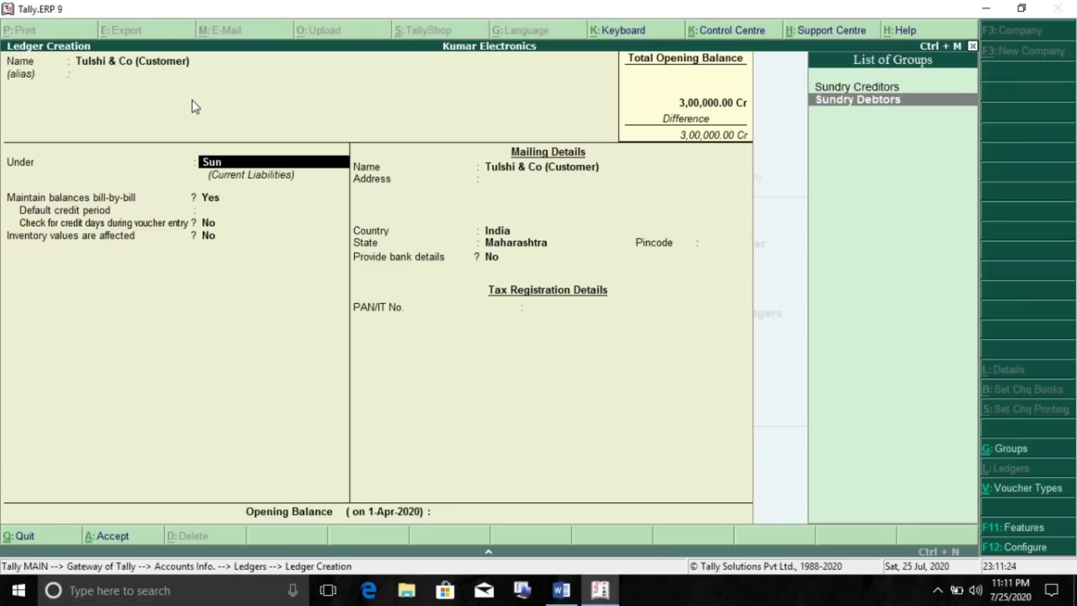
key(Return)
Keep bill-by-bill balances on for the Tulshi & Co (Customer) ledger and accept its default credit, inventory, mailing, bank and tax details.
key(Return)
key(Return)
key(Return)
key(Return)
key(Return)
key(Return)
key(Return)
key(Return)
key(Return)
key(Return)
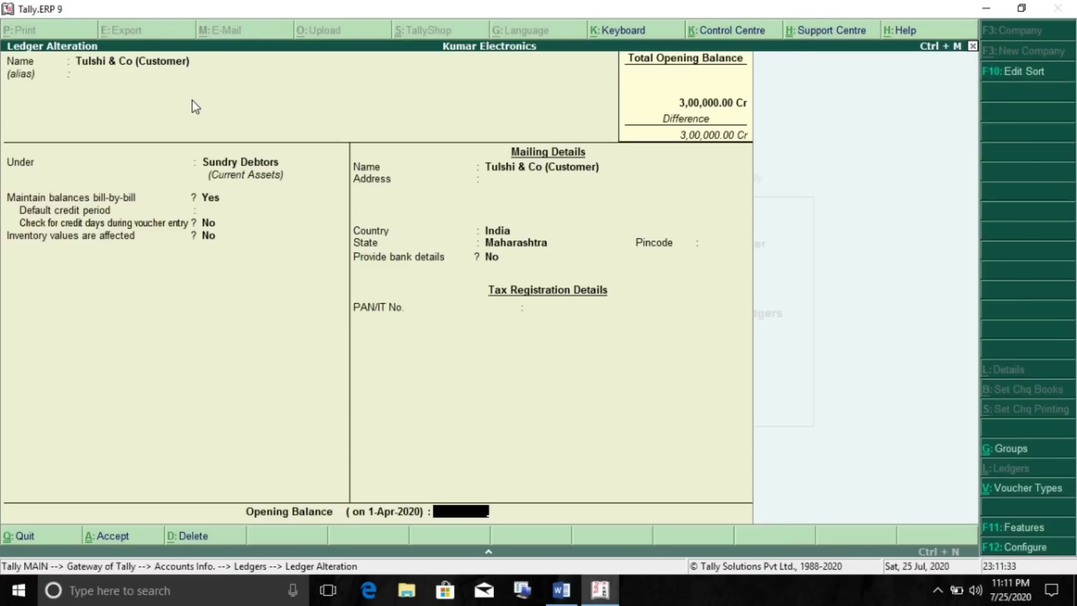
Set the Tulshi & Co (Customer) opening balance to 24,000 Dr and save the ledger.
text(24000)
key(Return)
key(Return)
key(Return)
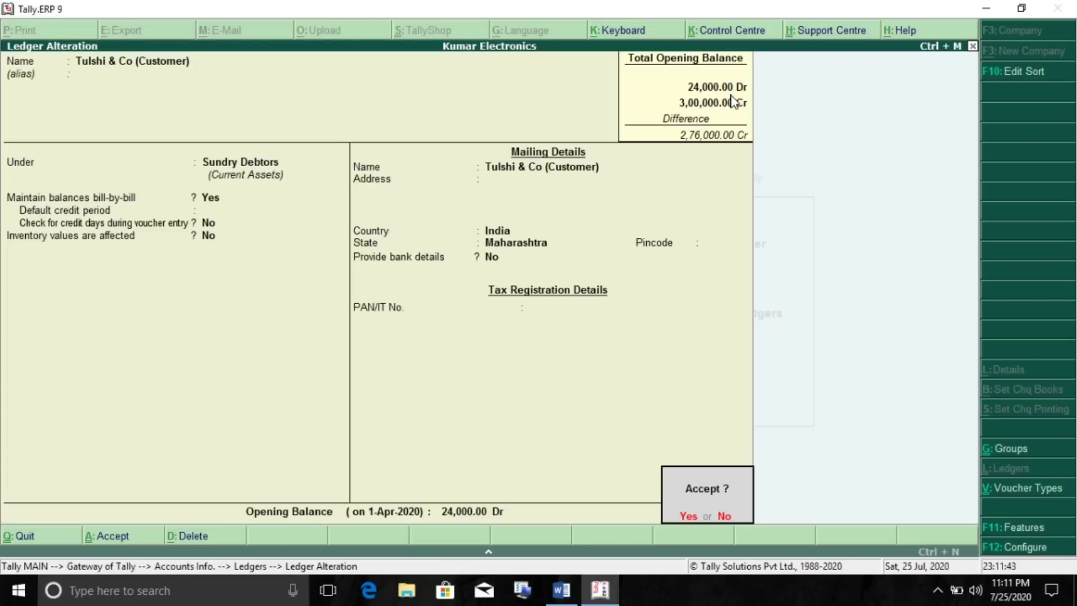
Switch to the problem document in Word and examine the State Bank Of India asset row and its amount.
key(alt+Tab)
drag(541, 247, 685, 247)
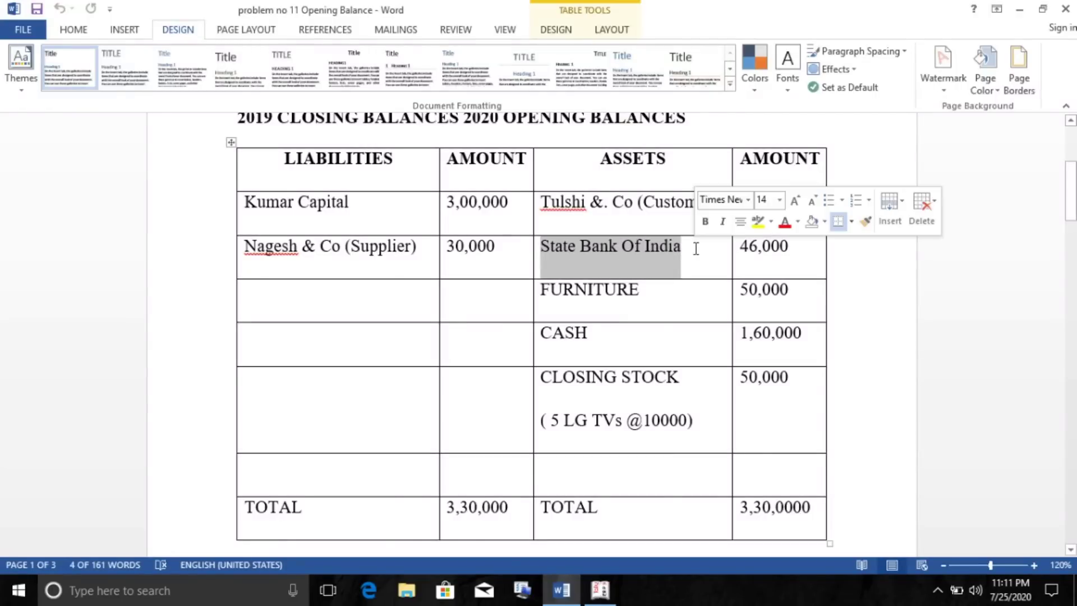
click(696, 248)
drag(543, 248, 793, 252)
click(753, 250)
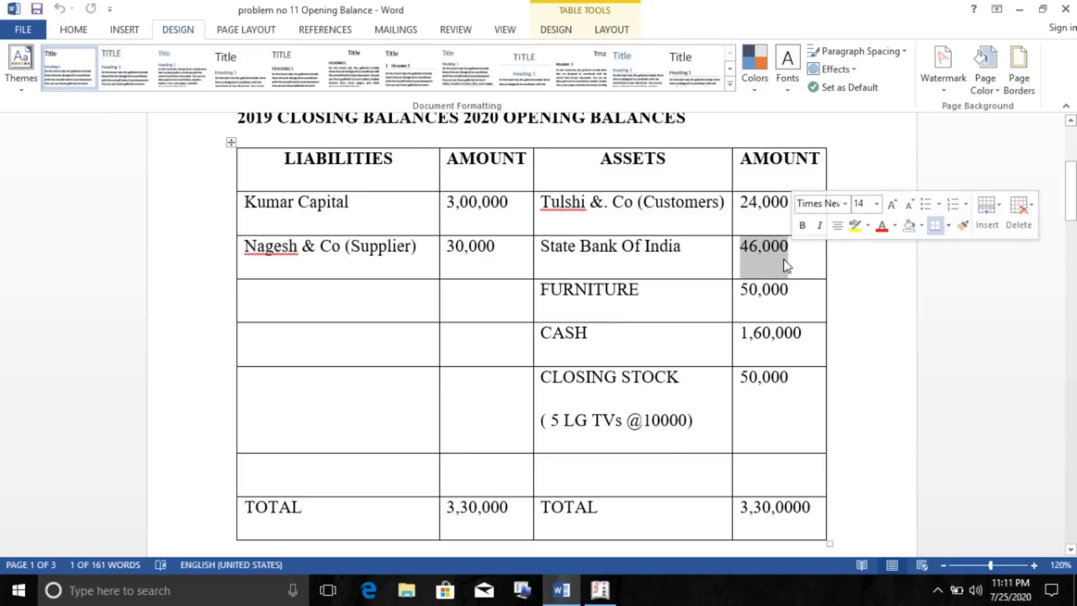
click(788, 251)
drag(788, 250, 740, 253)
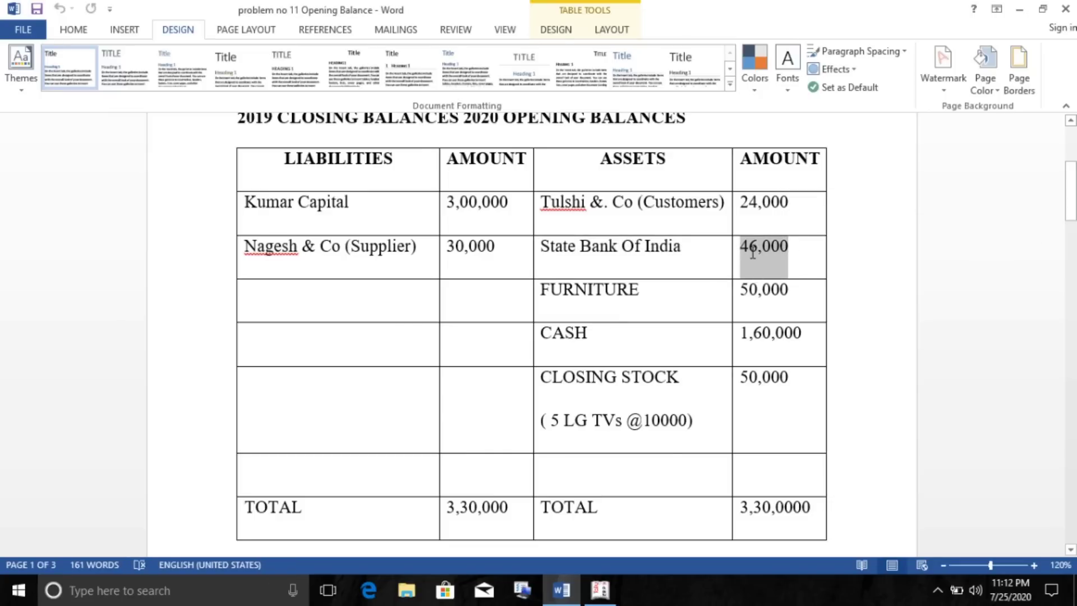
Switch to Tally.ERP 9, name the next ledger State Bank of India and place it under Bank Accounts.
key(alt+Tab)
text(Ba)
key(BackSpace)
text(State Bank of India)
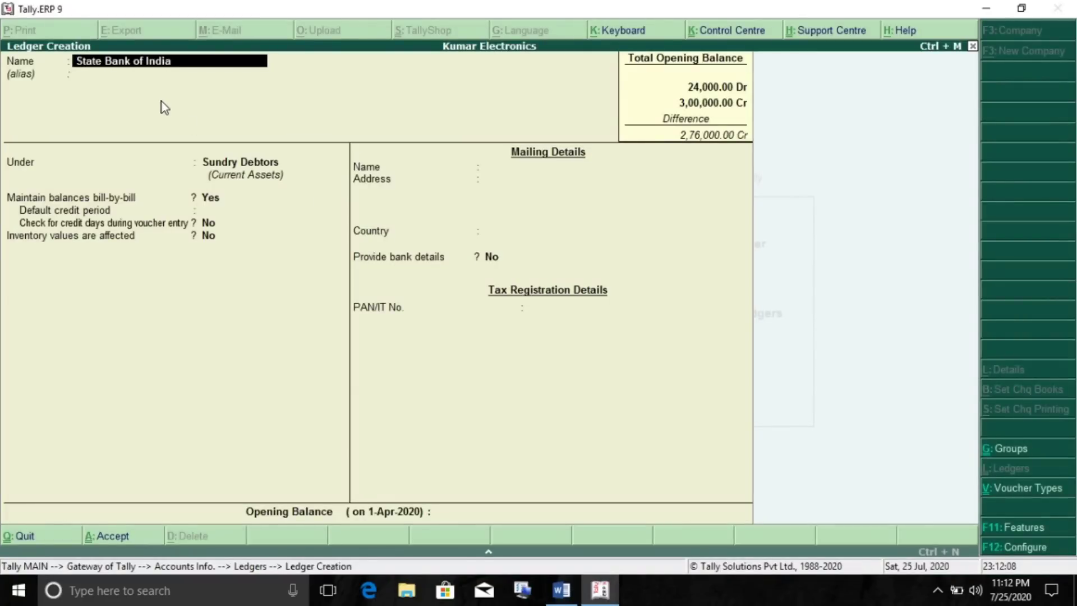
key(Return)
key(Return)
text(Ba)
key(Return)
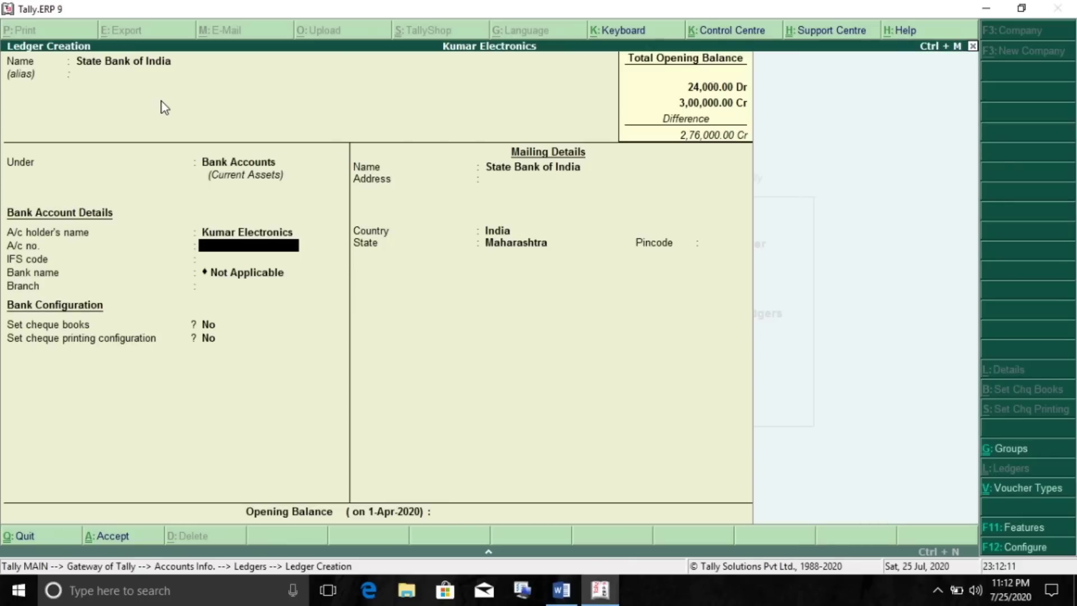
Enter the bank account number for the State Bank of India ledger and accept the remaining default bank, cheque and mailing details.
text(16546546)
key(Return)
key(Return)
key(Return)
key(Return)
key(Return)
key(Return)
key(Return)
key(Return)
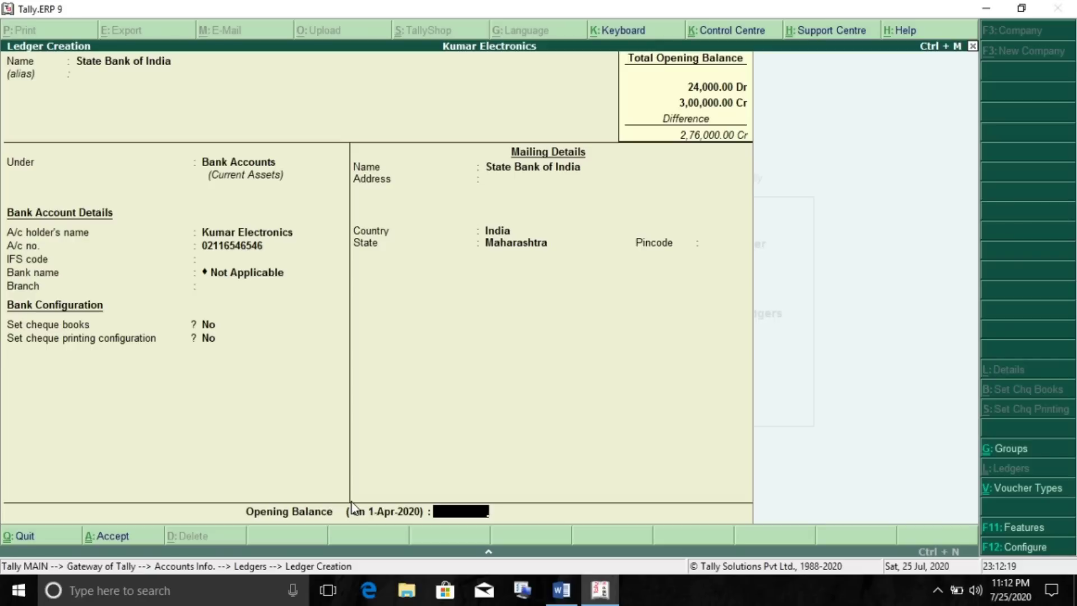
Set the State Bank of India opening balance to 46,000 Dr and save the ledger.
text(46,000)
key(Return)
key(Return)
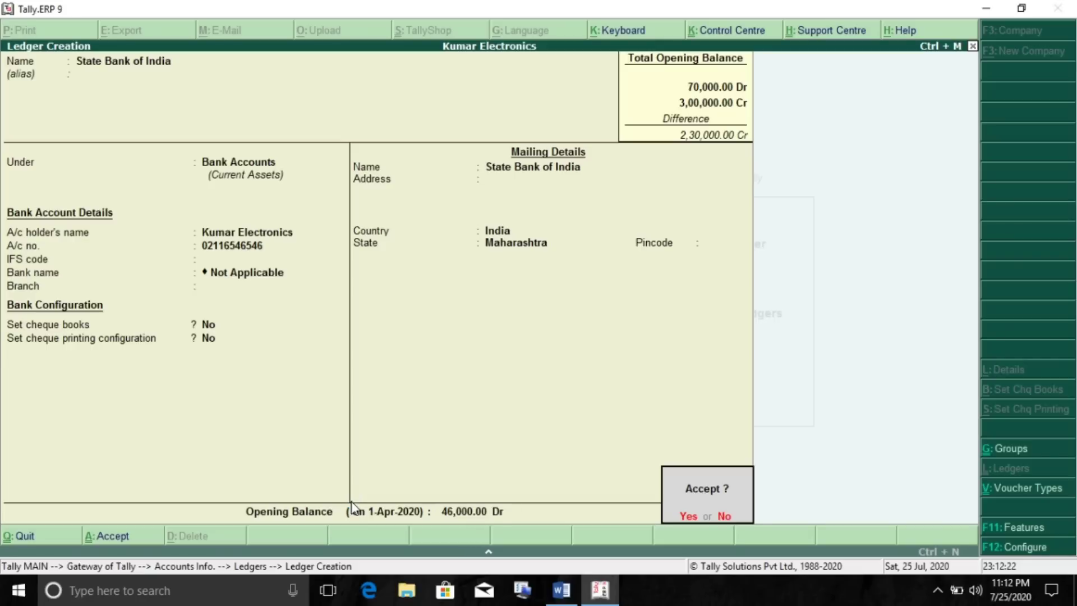
key(Return)
Switch to the problem document in Word and examine the Furniture asset row and its amount.
key(alt+Tab)
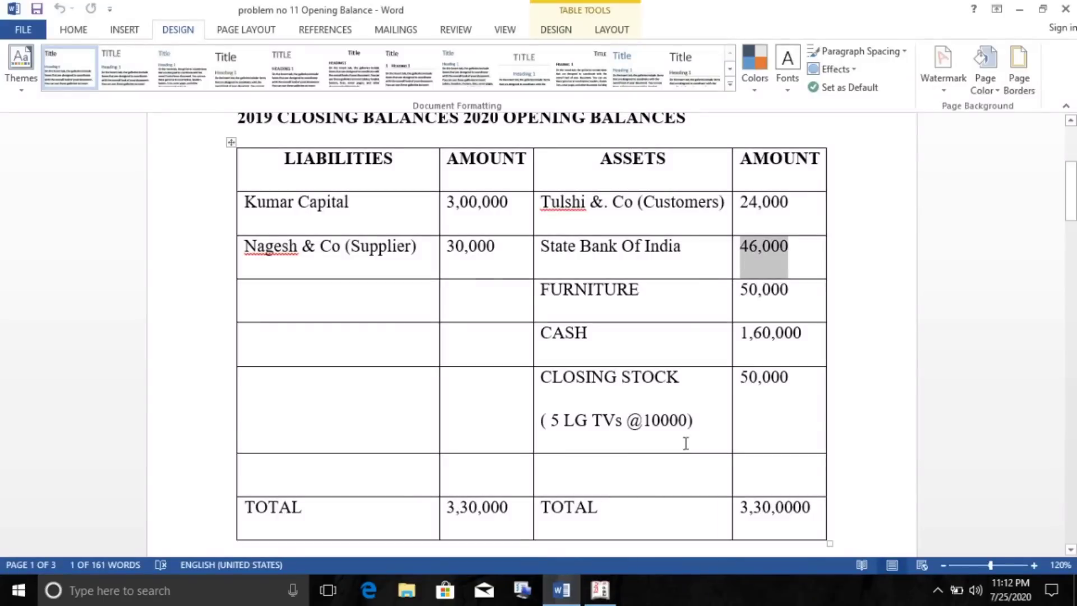
drag(641, 290, 540, 299)
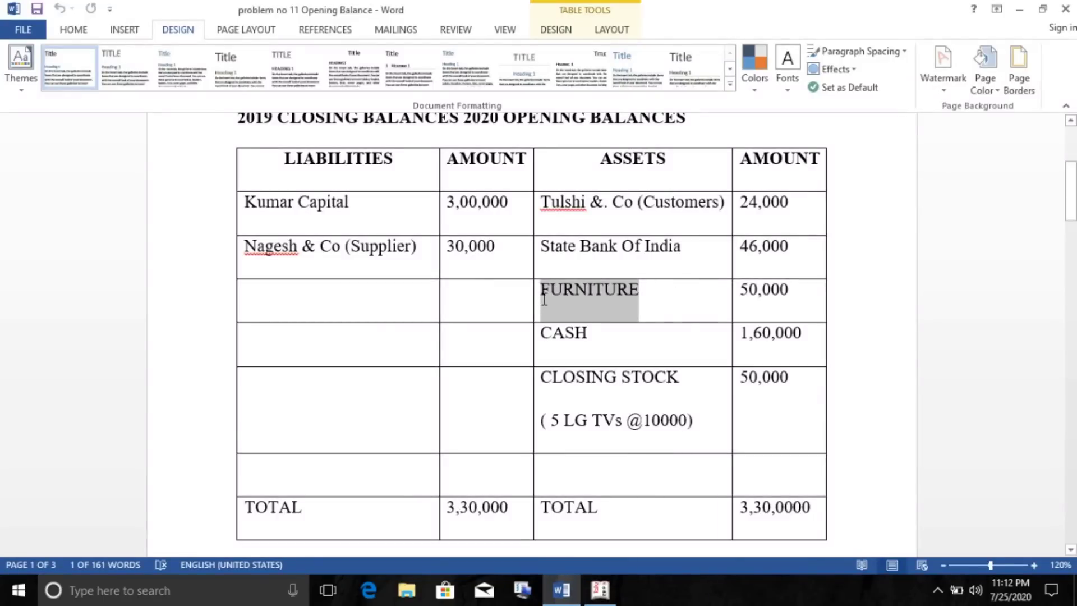
click(547, 290)
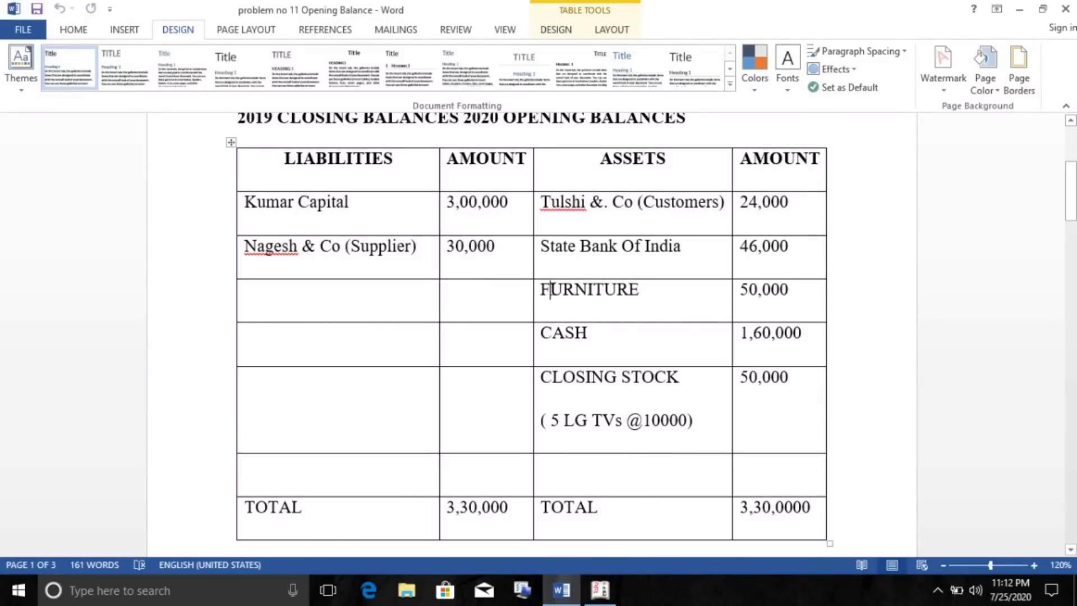
click(537, 289)
click(633, 295)
click(781, 289)
drag(780, 290, 739, 289)
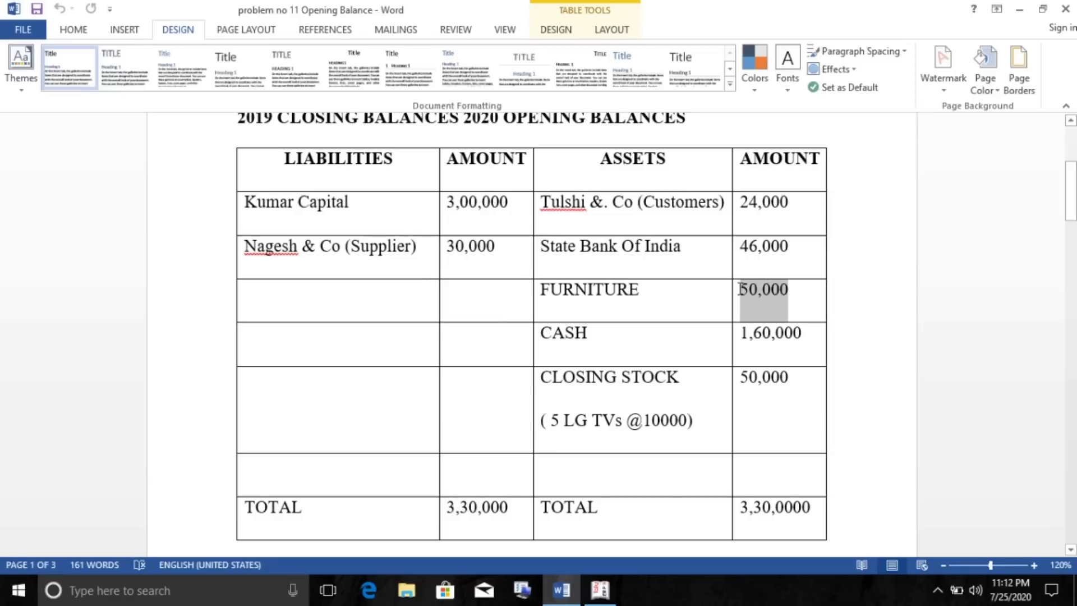
click(796, 288)
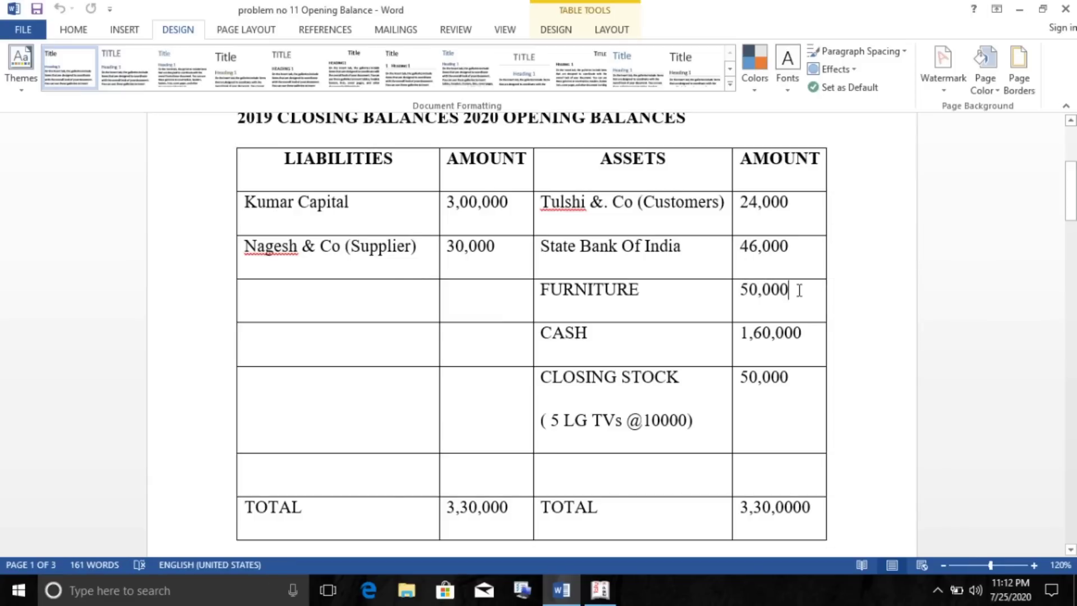
drag(796, 288, 734, 293)
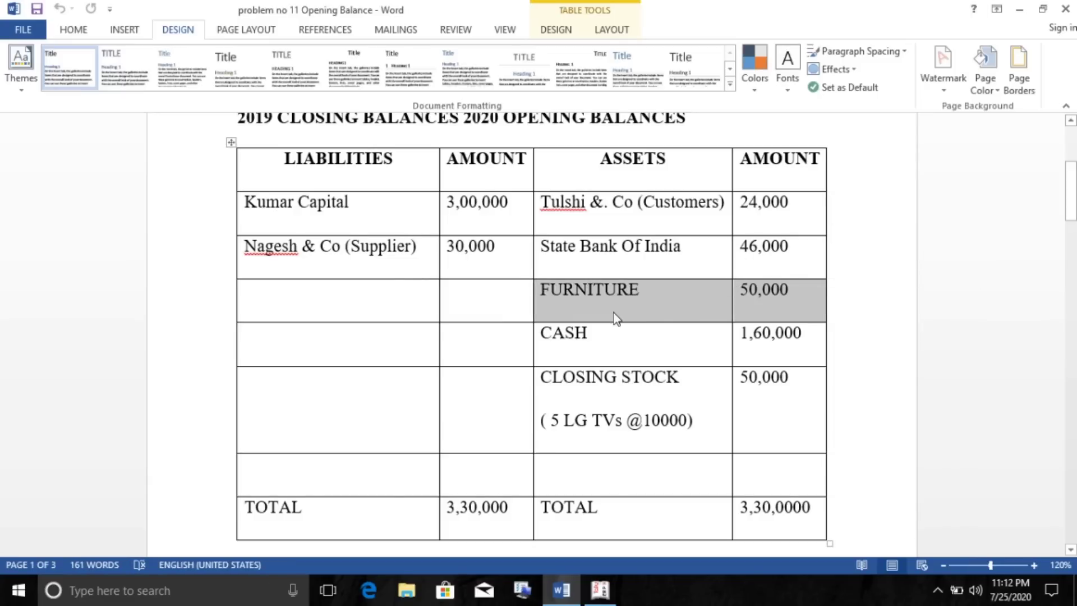
Switch to Tally.ERP 9, name the next ledger Furniture A/c and place it under Fixed Assets.
key(alt+Tab)
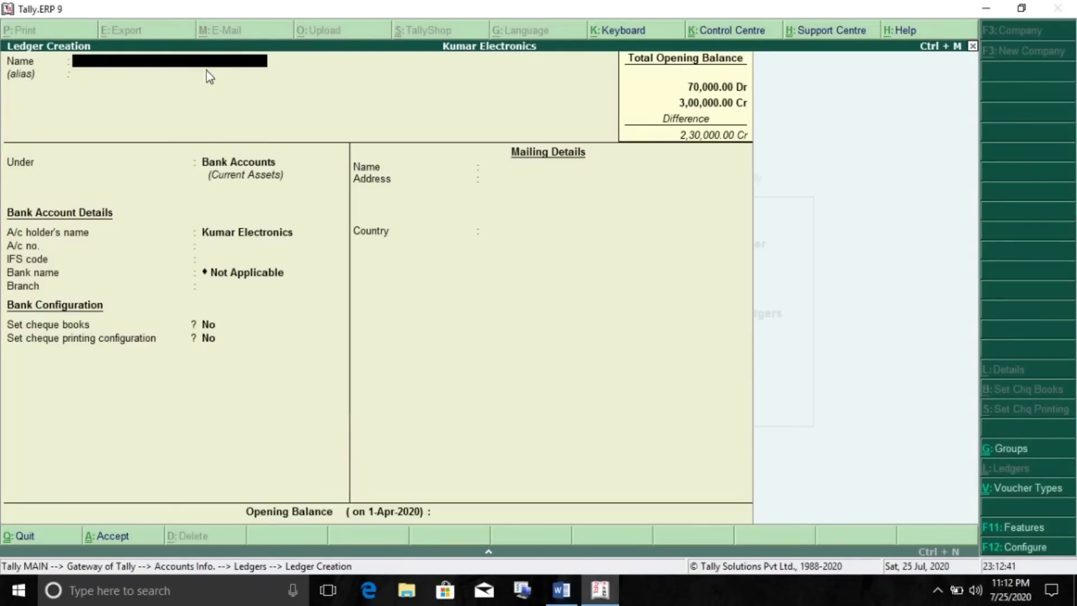
text(Furniture A/c)
key(Return)
key(Return)
text(Fi)
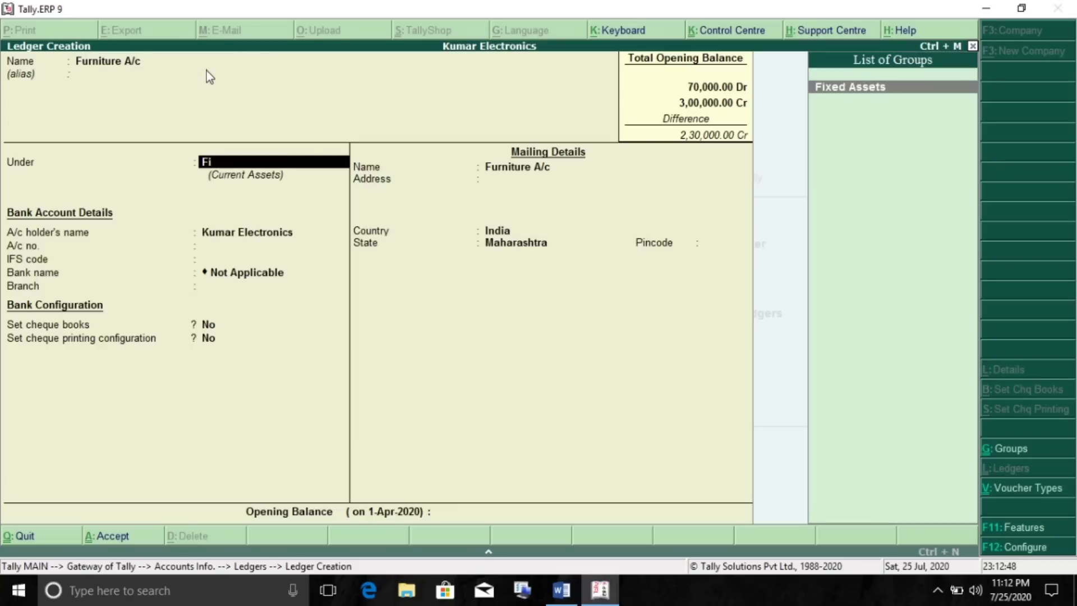
key(Return)
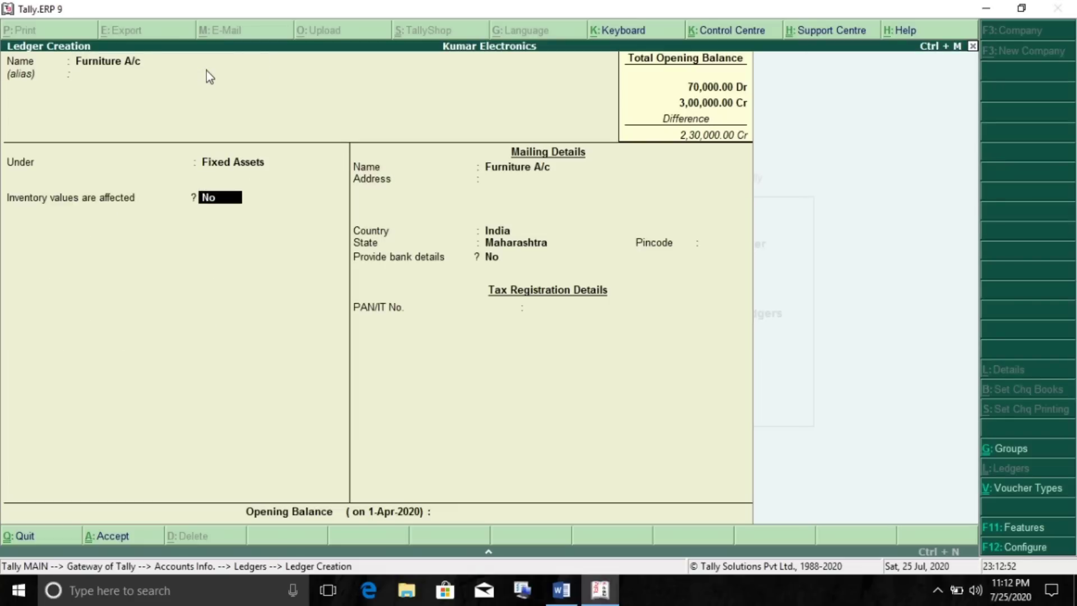
Keep inventory values not affected for Furniture A/c and accept the default mailing, bank and tax details.
key(Return)
key(Return)
key(Return)
key(Return)
key(Return)
key(Return)
key(Return)
key(Return)
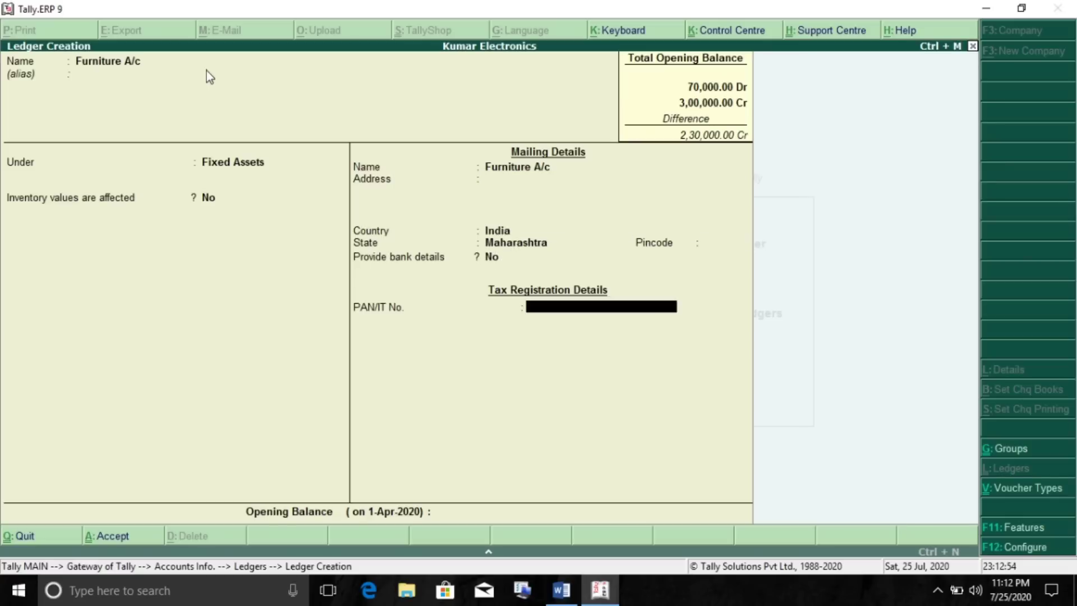
Set the Furniture A/c opening balance to 50,000 Dr and save the ledger.
text(50000)
key(Return)
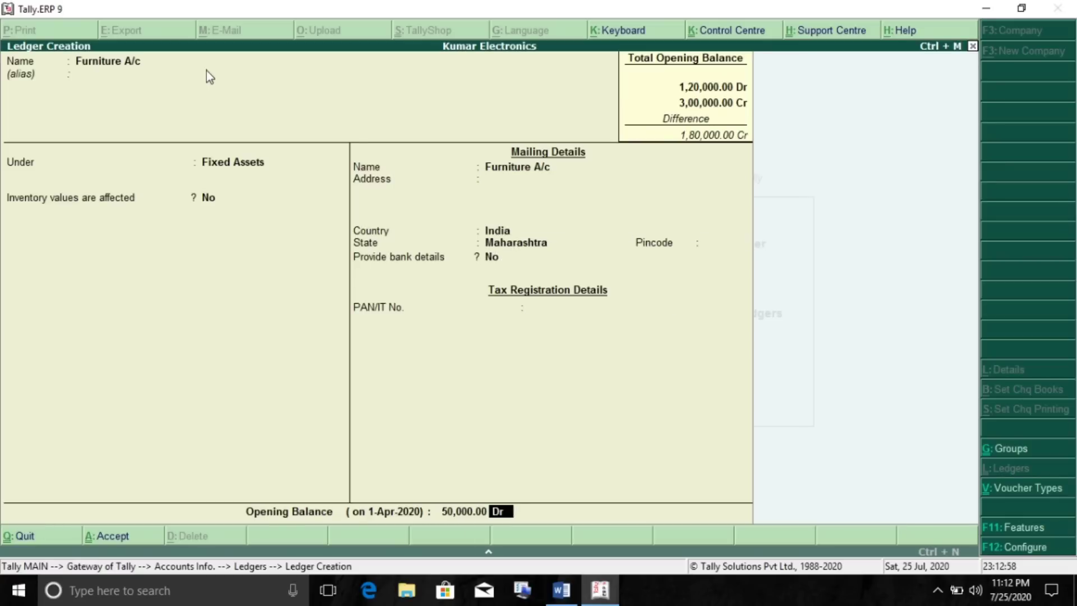
key(y)
Switch to the problem document in Word and examine the Cash asset row and its amount.
key(alt+Tab)
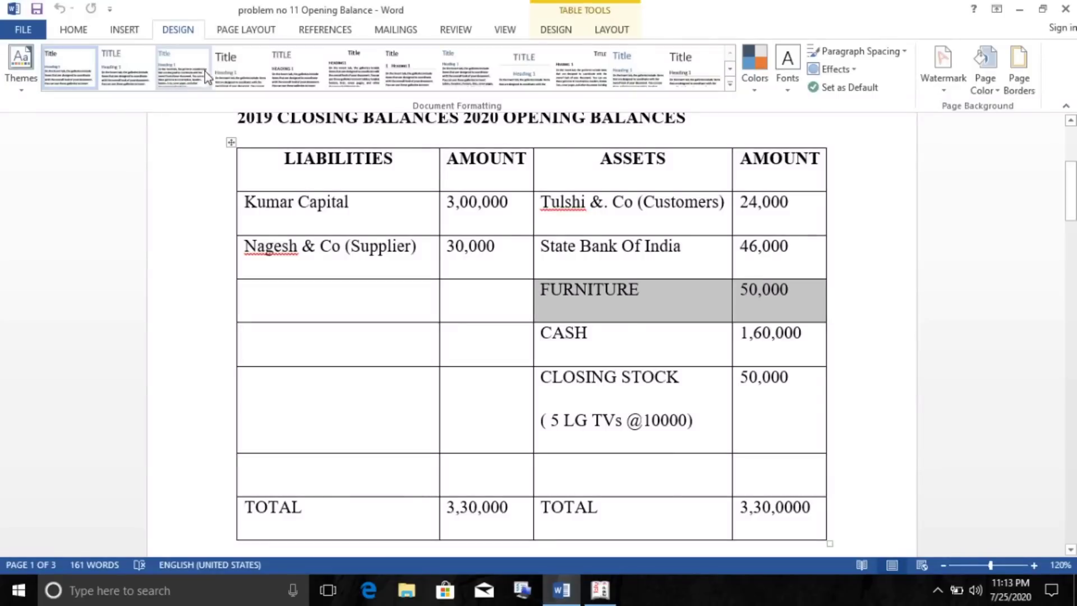
drag(601, 337, 555, 339)
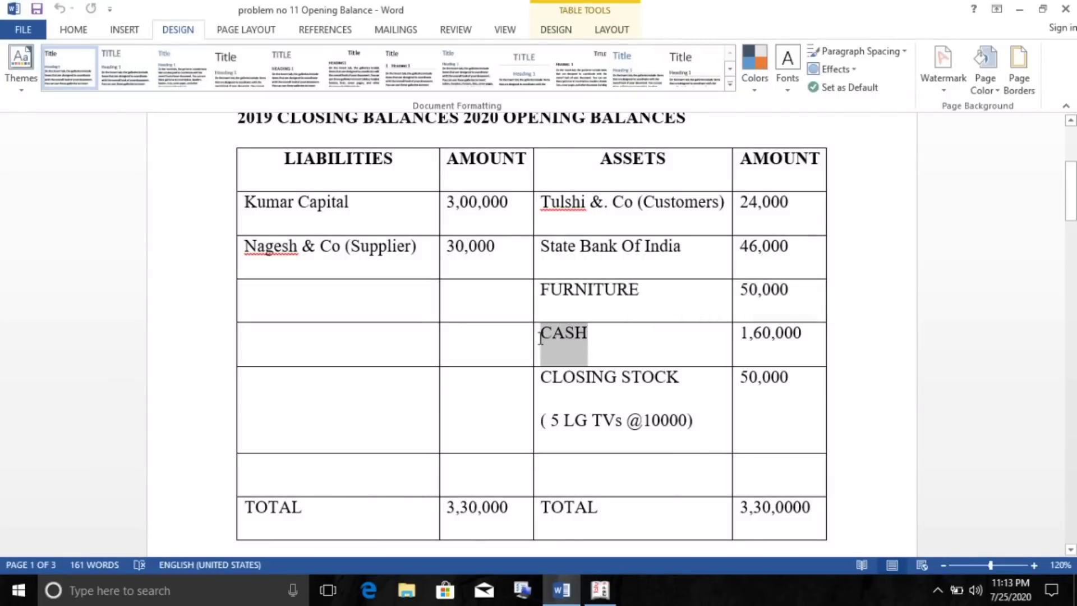
click(627, 344)
drag(812, 337, 552, 333)
click(565, 339)
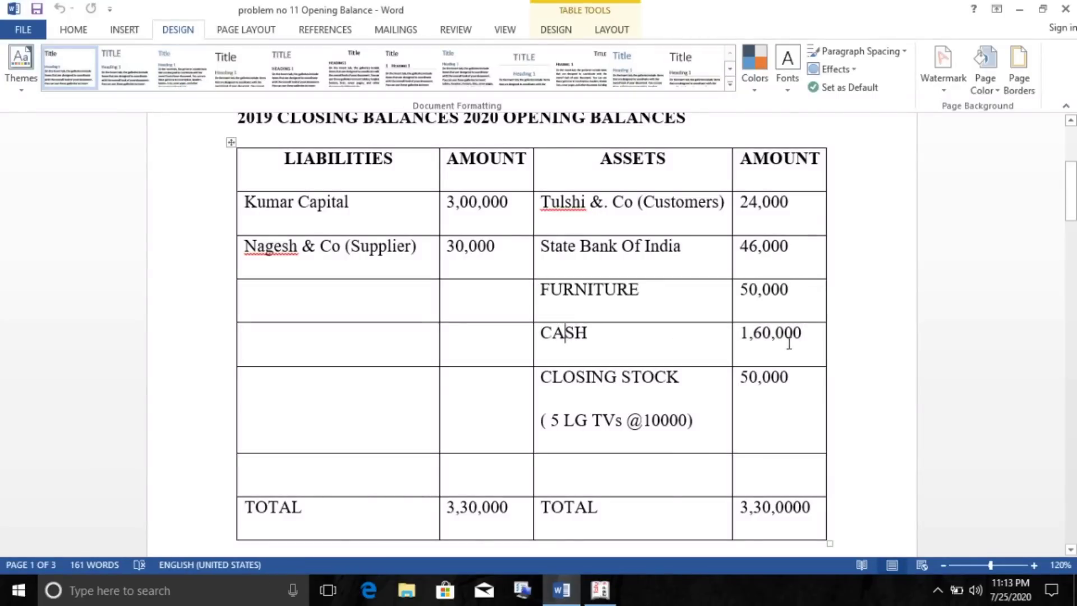
drag(744, 334, 800, 338)
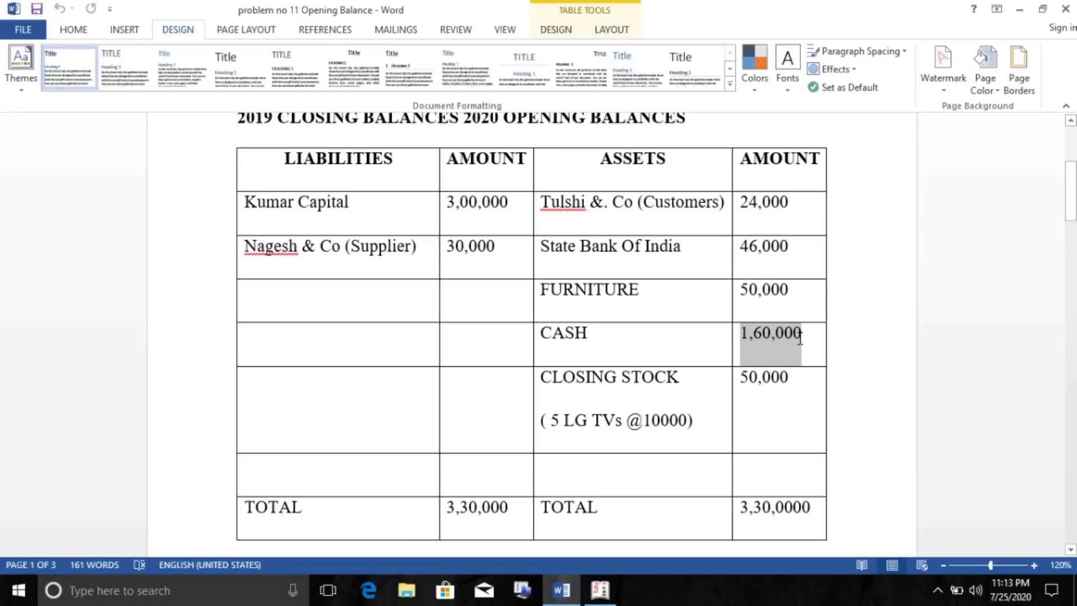
click(589, 333)
drag(589, 333, 526, 332)
click(627, 339)
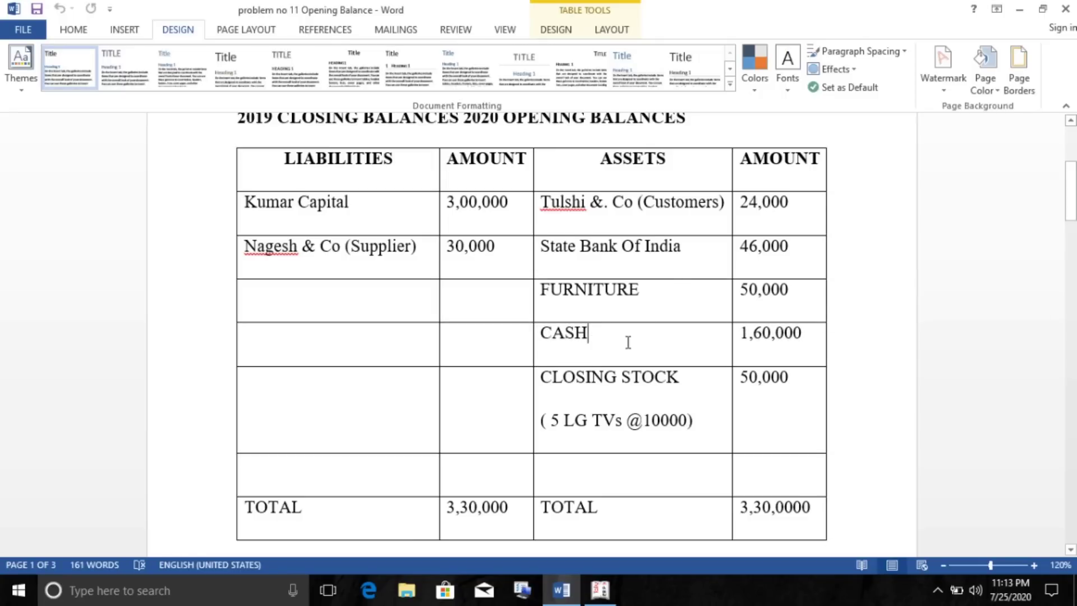
Switch to Tally.ERP 9 and go back through the existing ledgers to the Cash ledger for alteration.
key(alt+Tab)
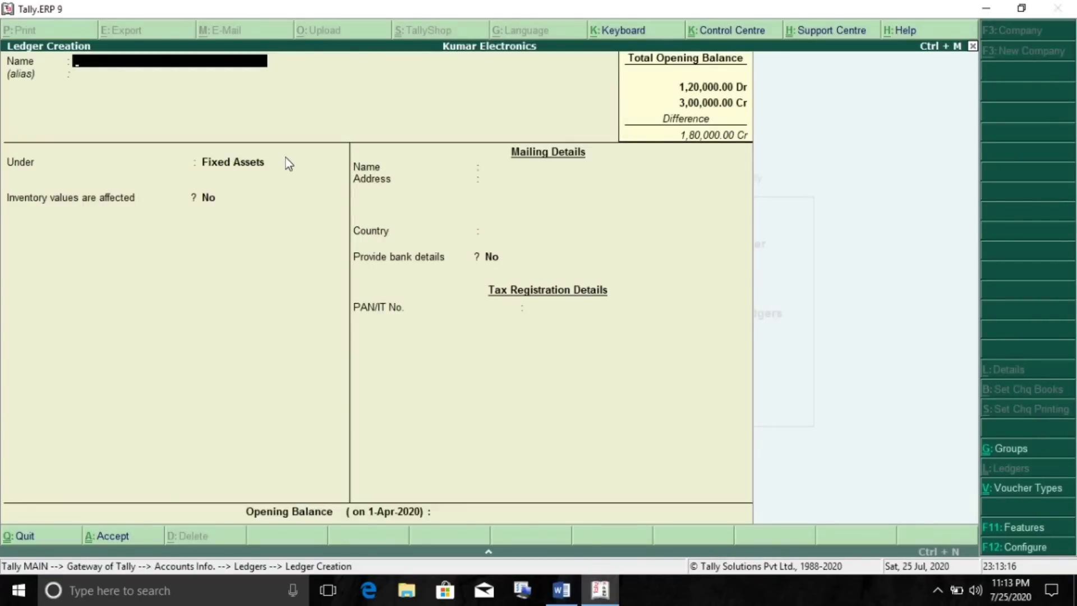
key(Page_Up)
key(Page_Up)
key(Page_Up)
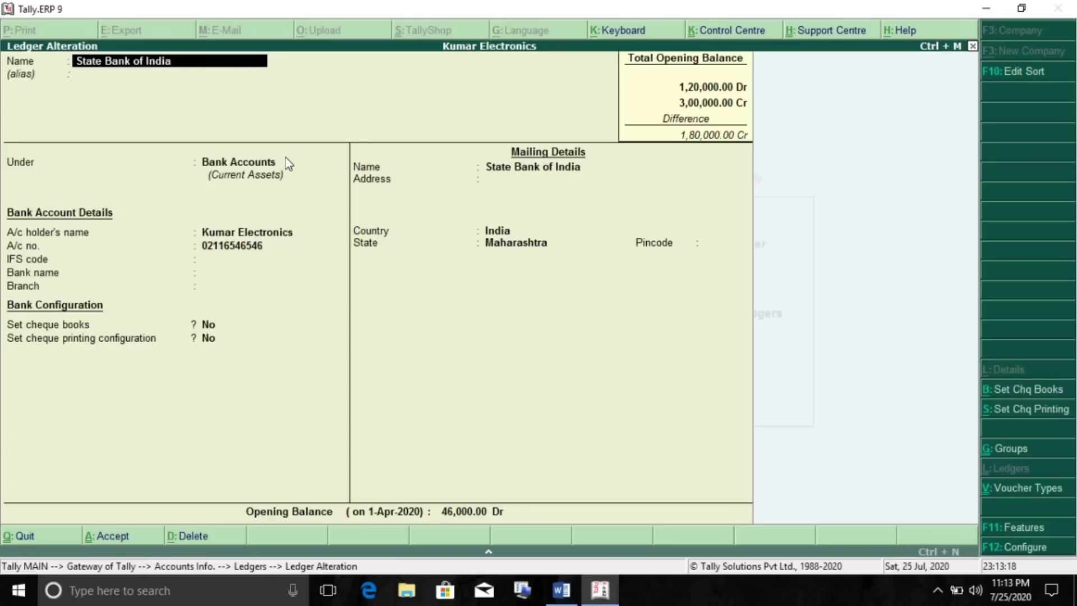
key(Page_Up)
key(Page_Up)
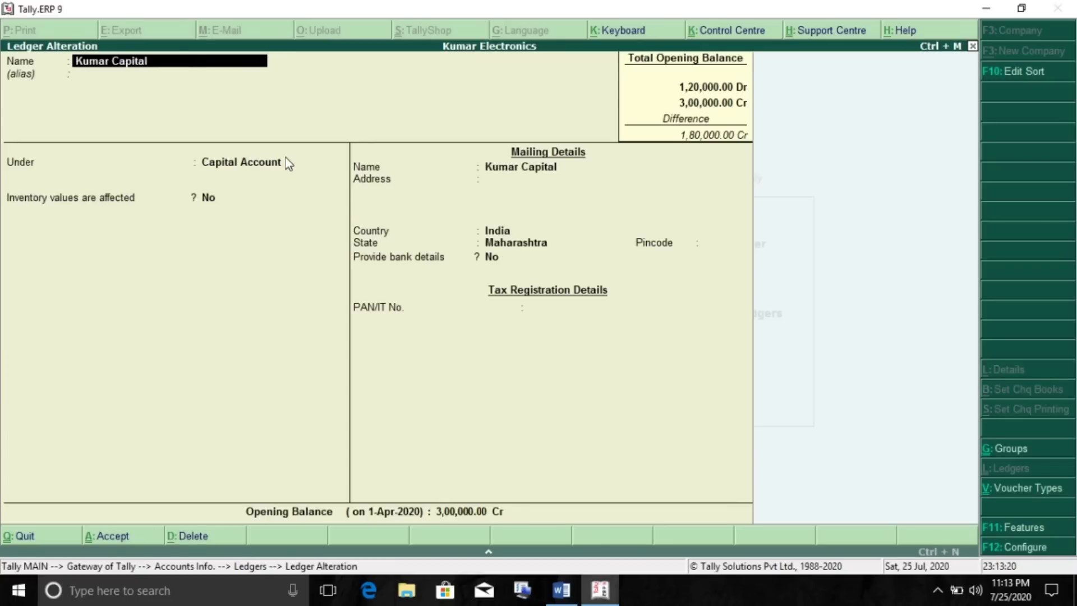
key(Page_Up)
key(Page_Up)
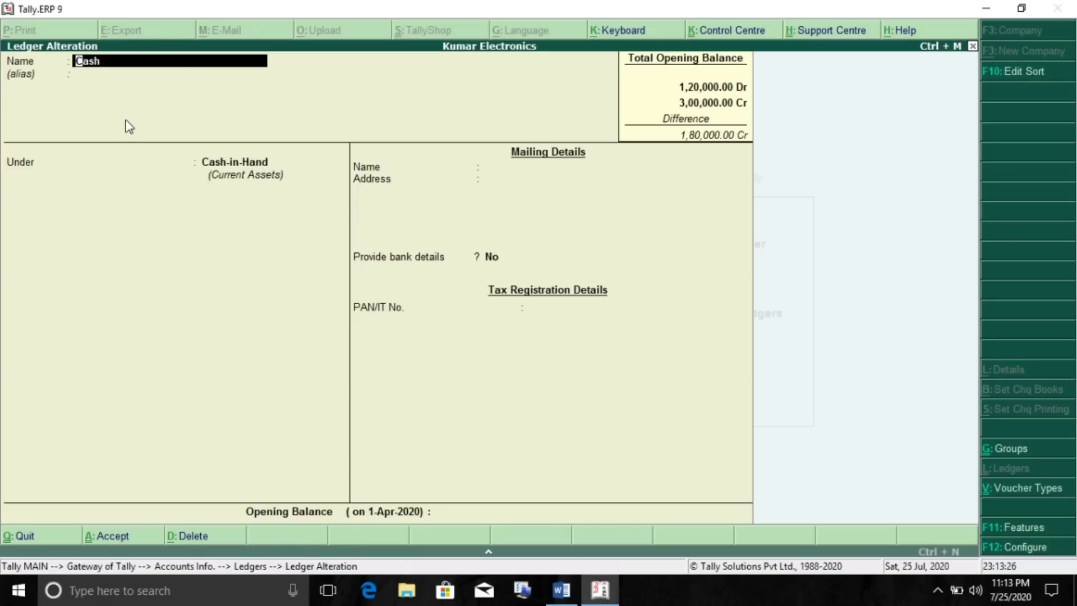
Set the Cash ledger's opening balance to 1,60,000 Dr, keeping bank details at No, and save it.
key(Return)
key(Return)
key(Return)
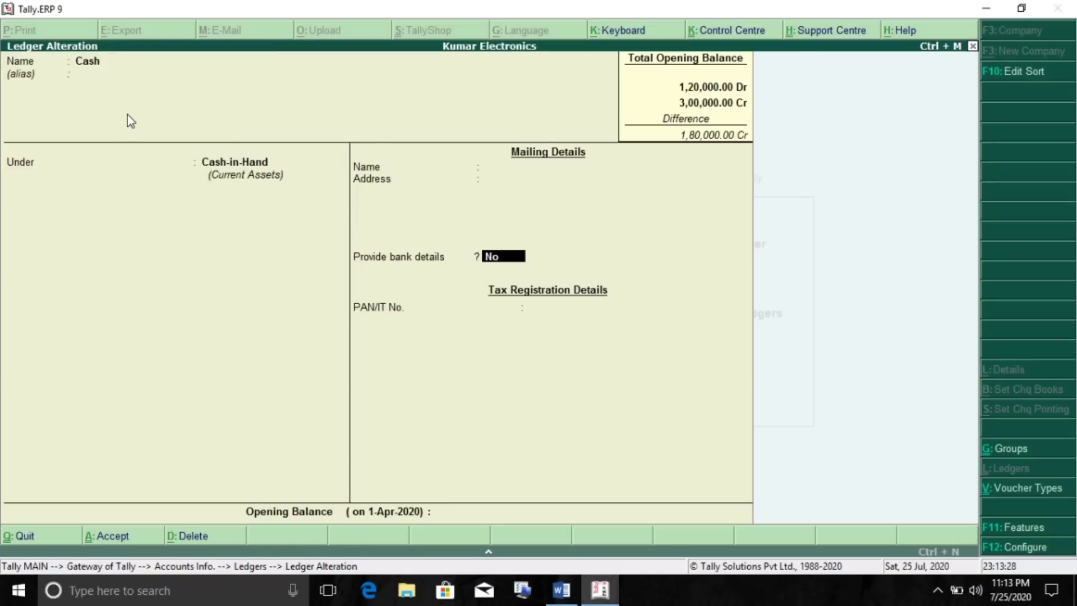
key(Return)
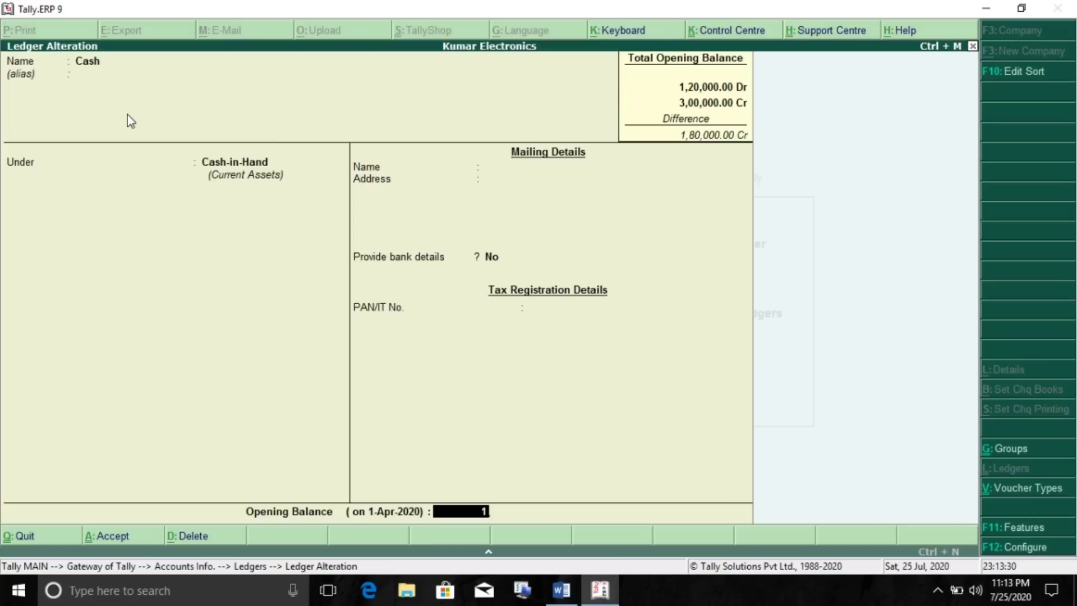
text(1,60,000.00 Dr)
key(Return)
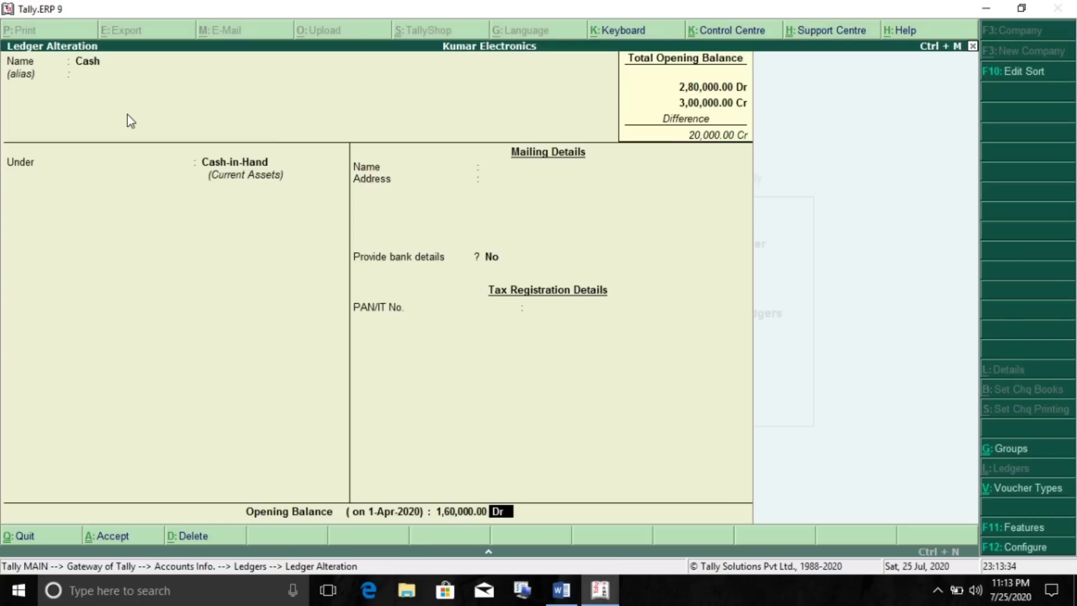
key(Return)
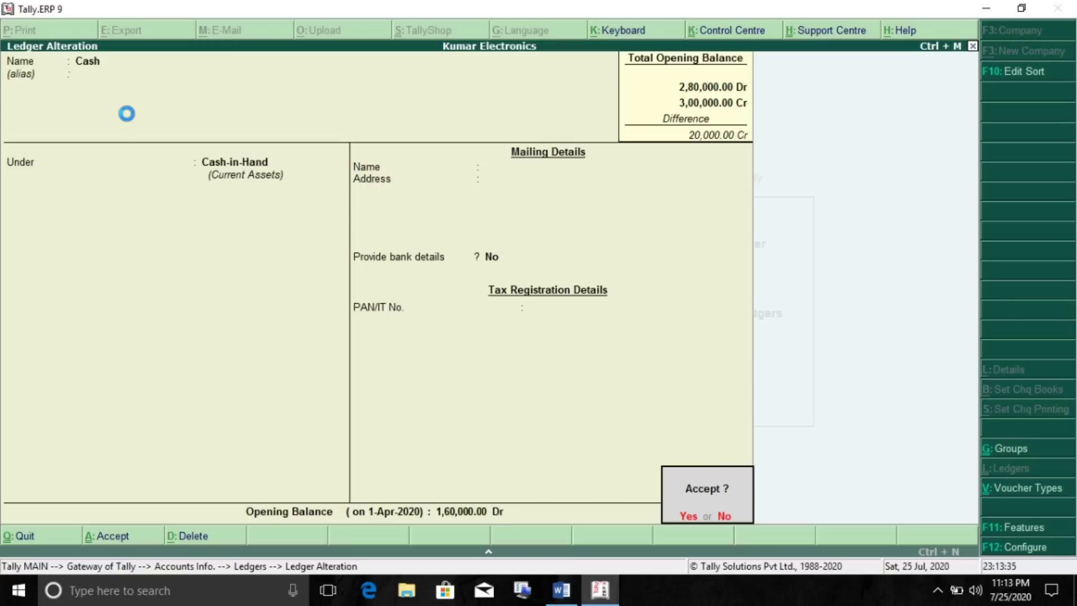
key(Return)
Switch to the problem document in Word and examine the Closing Stock row's quantity, rate and amount.
key(alt+Tab)
scroll(550, 267, down, 3)
drag(700, 243, 548, 192)
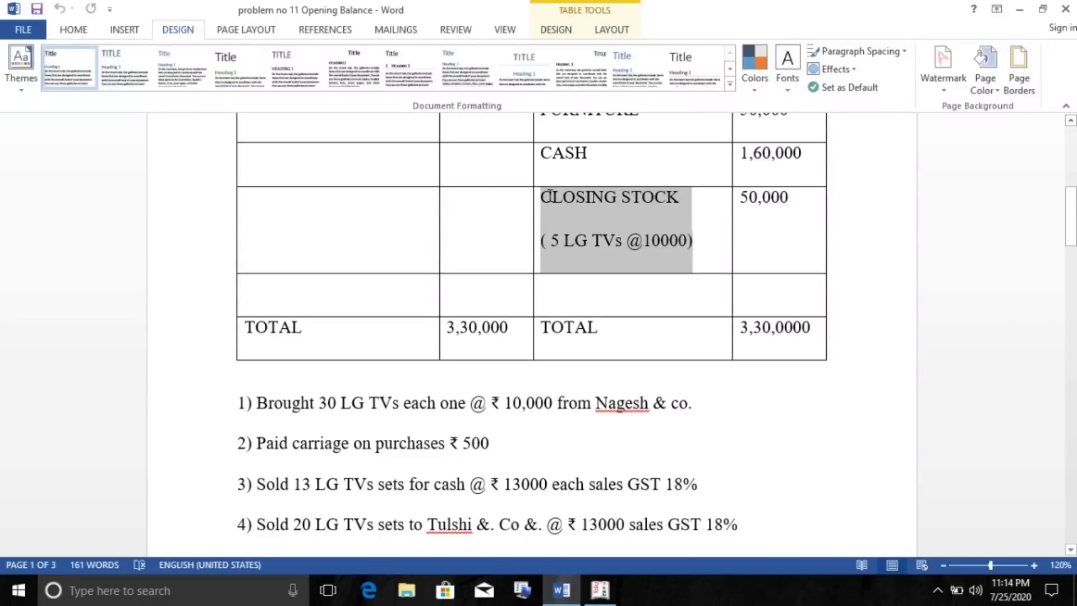
click(588, 245)
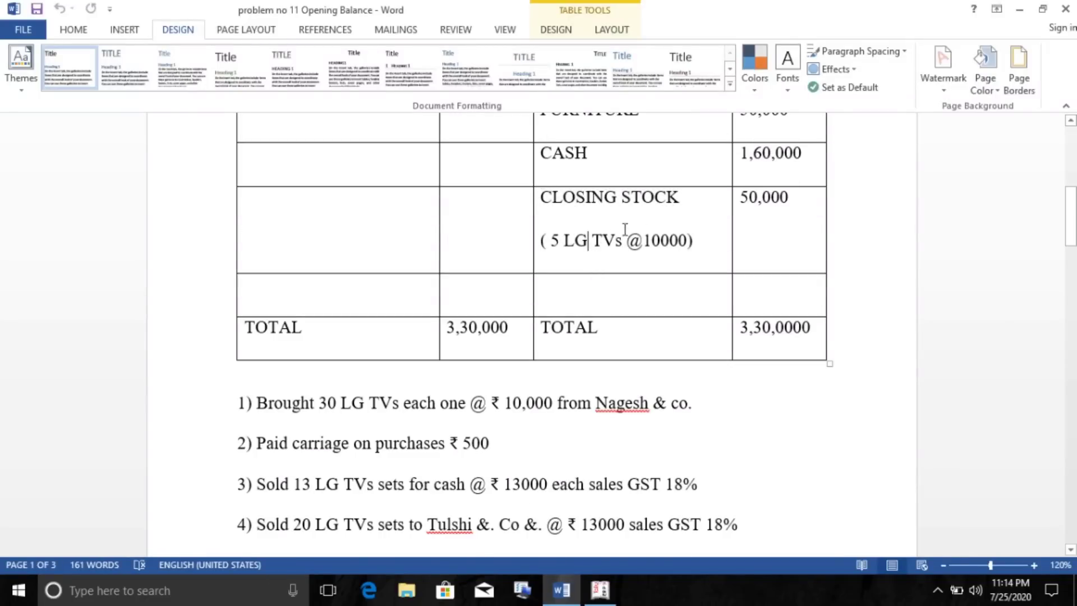
drag(690, 197, 543, 198)
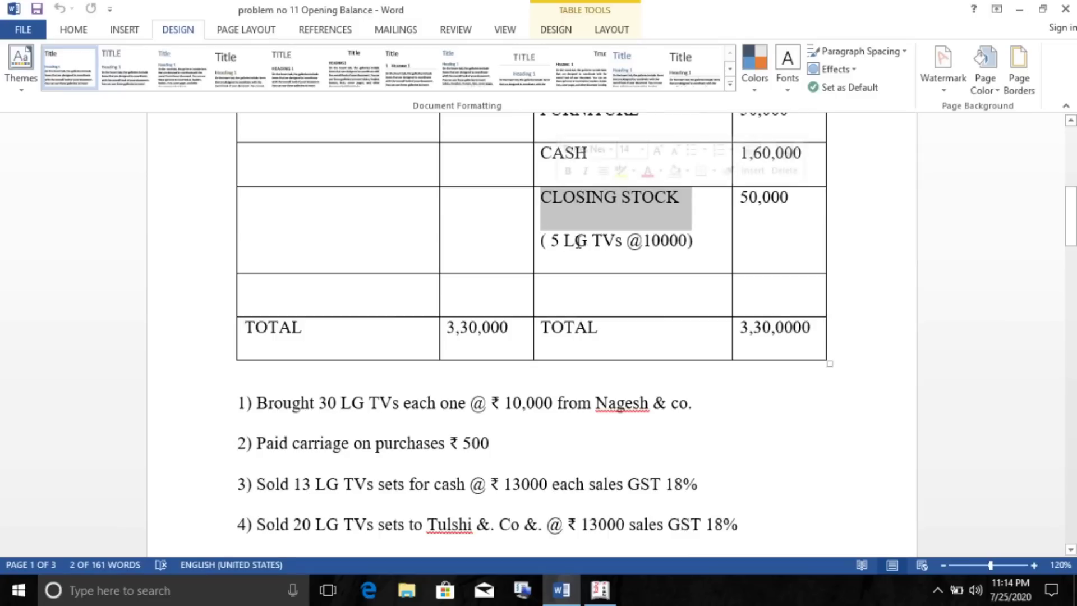
click(603, 241)
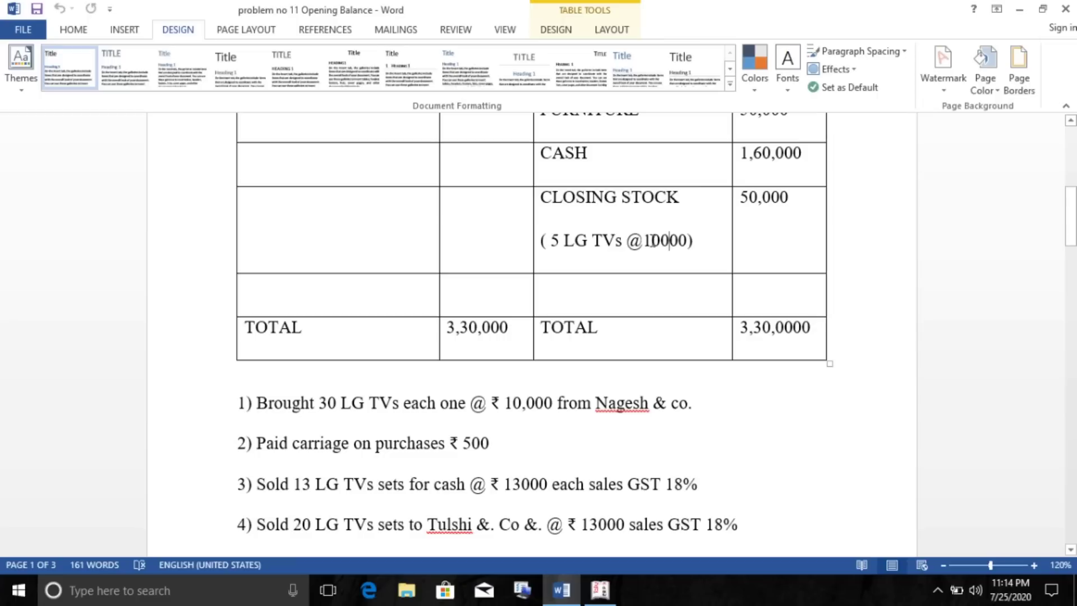
drag(644, 240, 687, 238)
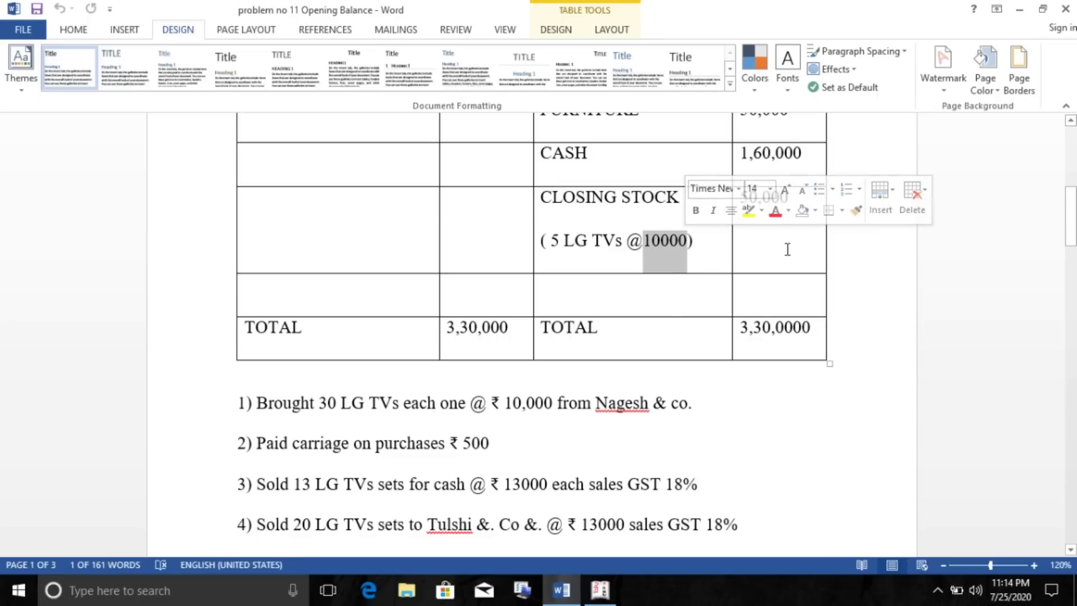
drag(805, 197, 744, 201)
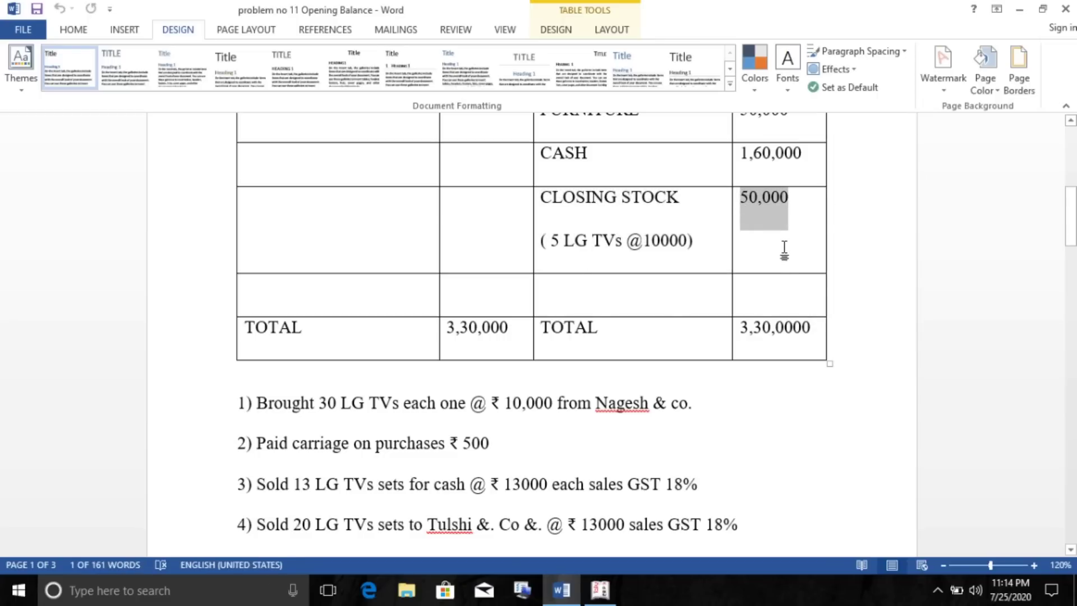
Switch to Tally.ERP 9, leave ledger creation and open the creation form for a single stock item.
key(alt+Tab)
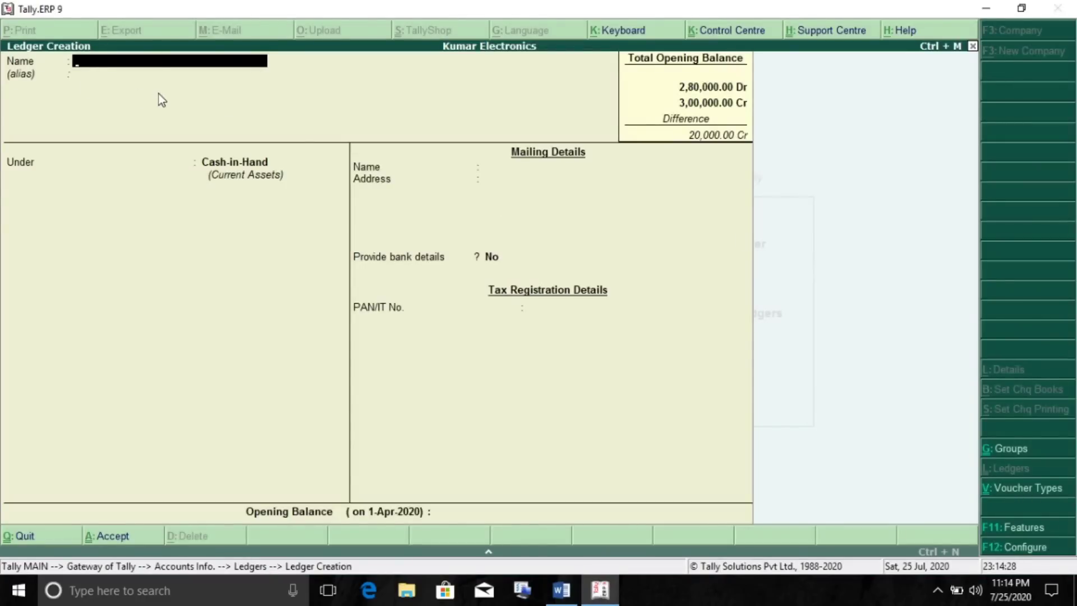
key(Escape)
key(Return)
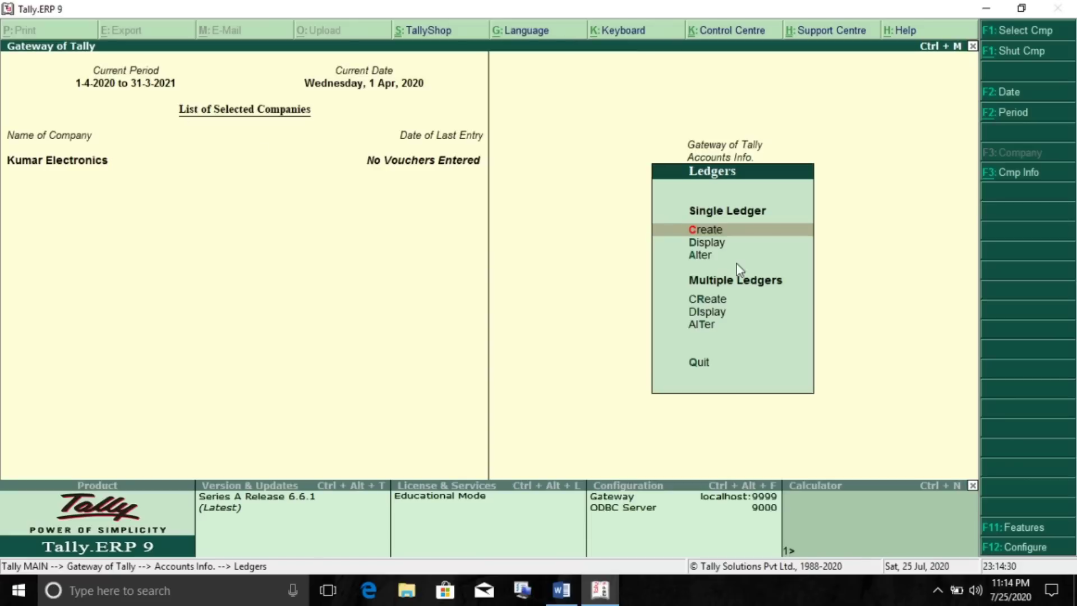
key(Escape)
key(Escape)
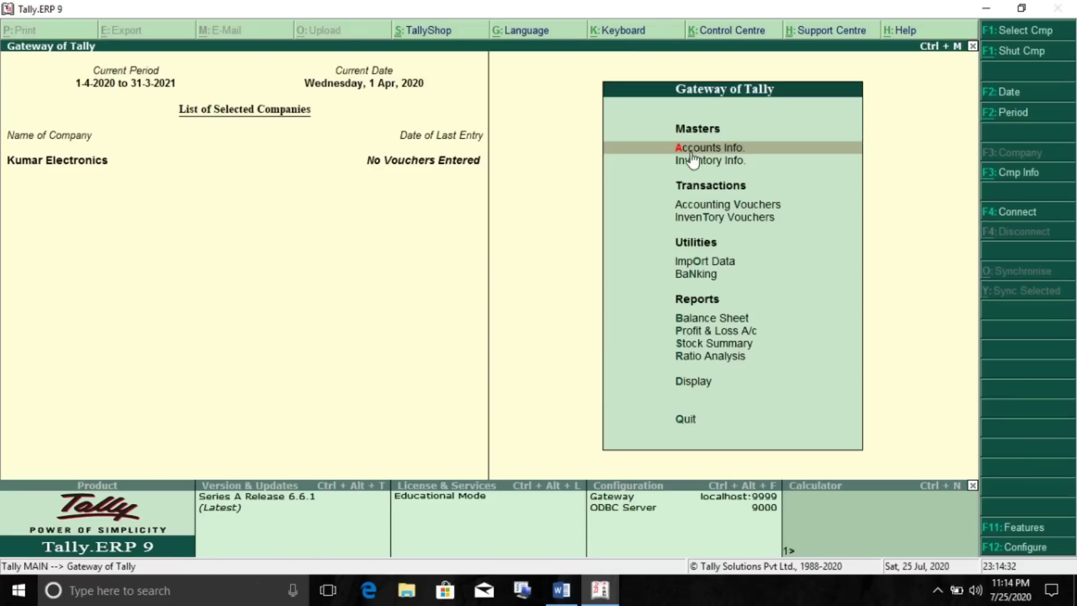
click(755, 166)
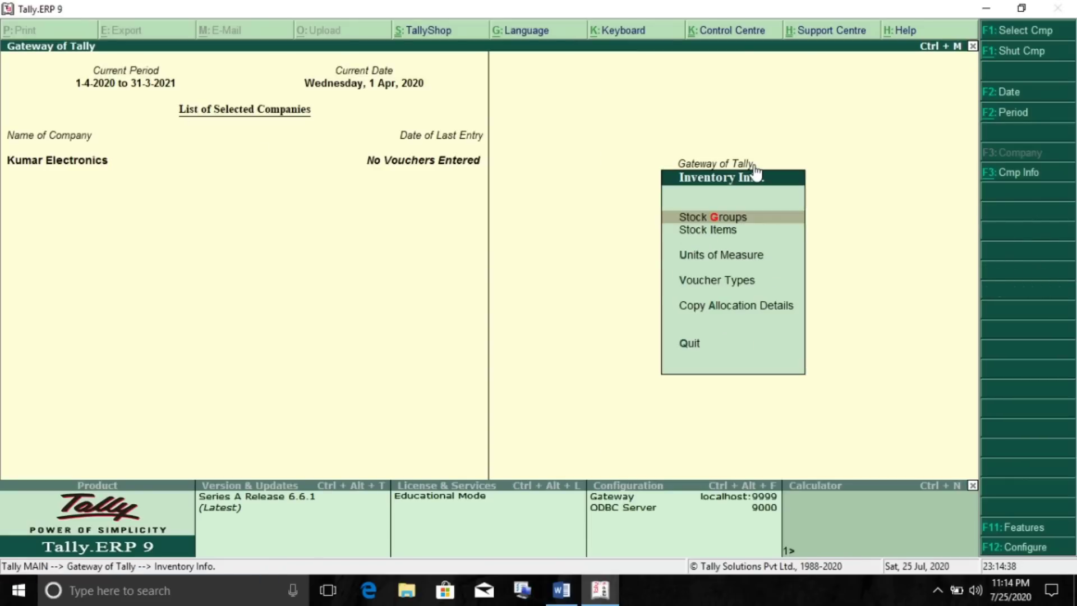
key(Down)
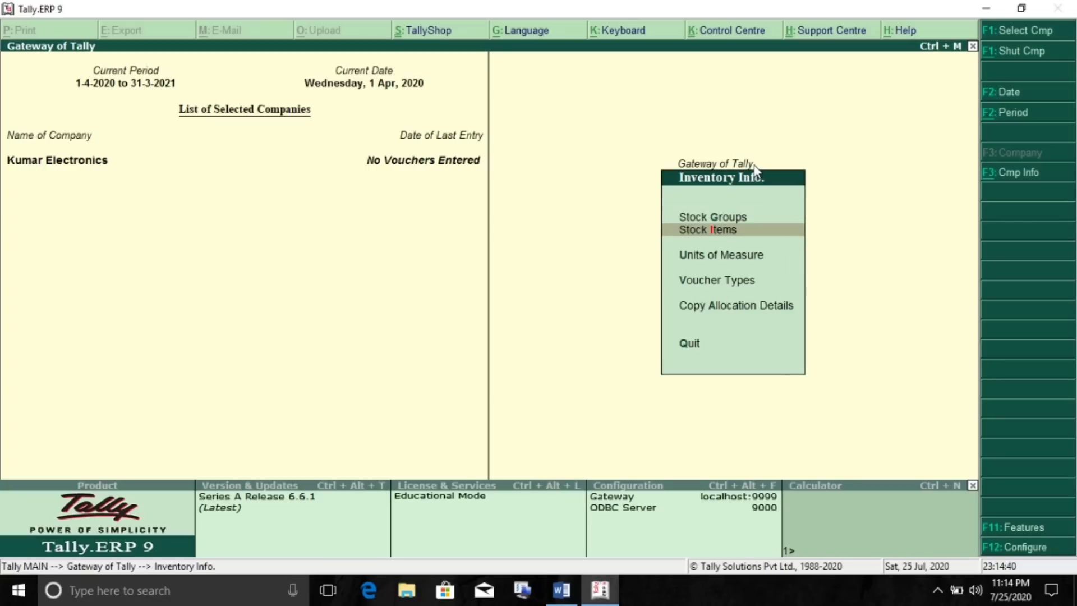
key(Return)
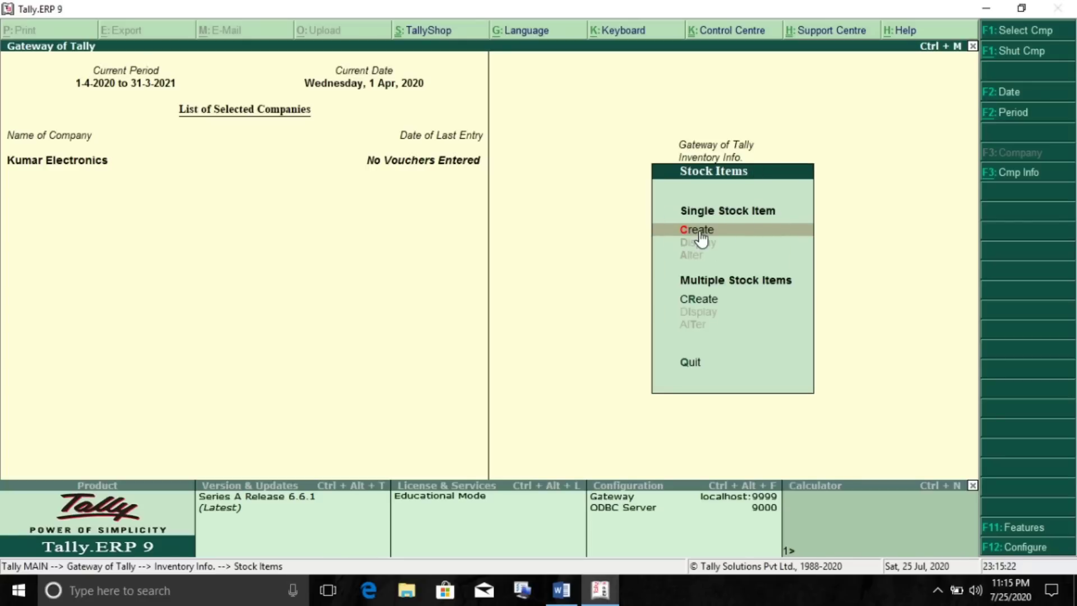
click(698, 229)
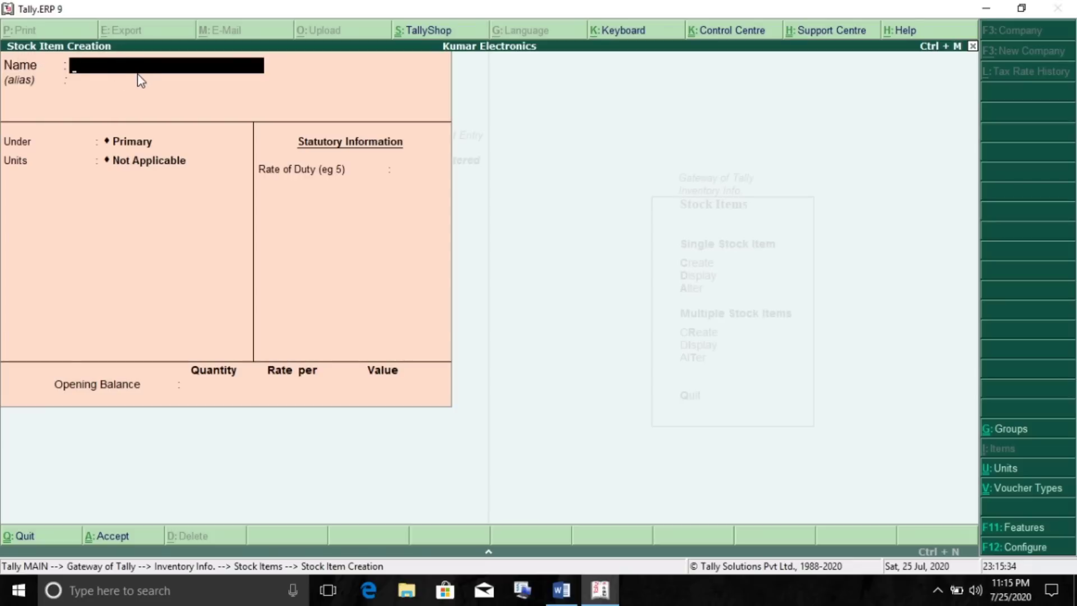
Name the stock item LG TVs and start a new stock group named Electronics for it.
text(LG TVs)
key(Return)
key(alt+c)
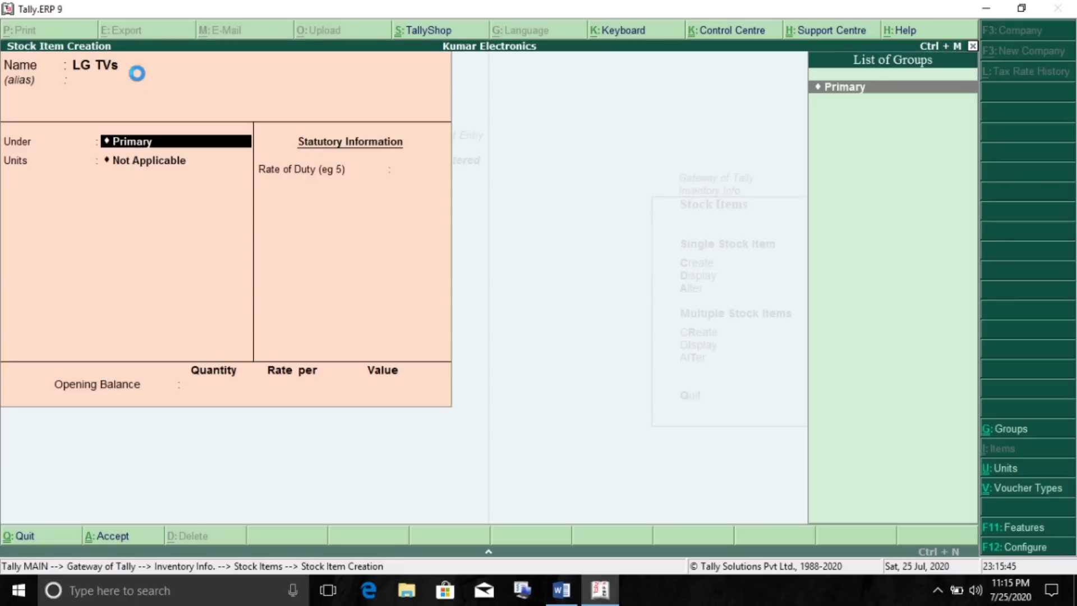
text(Electronics)
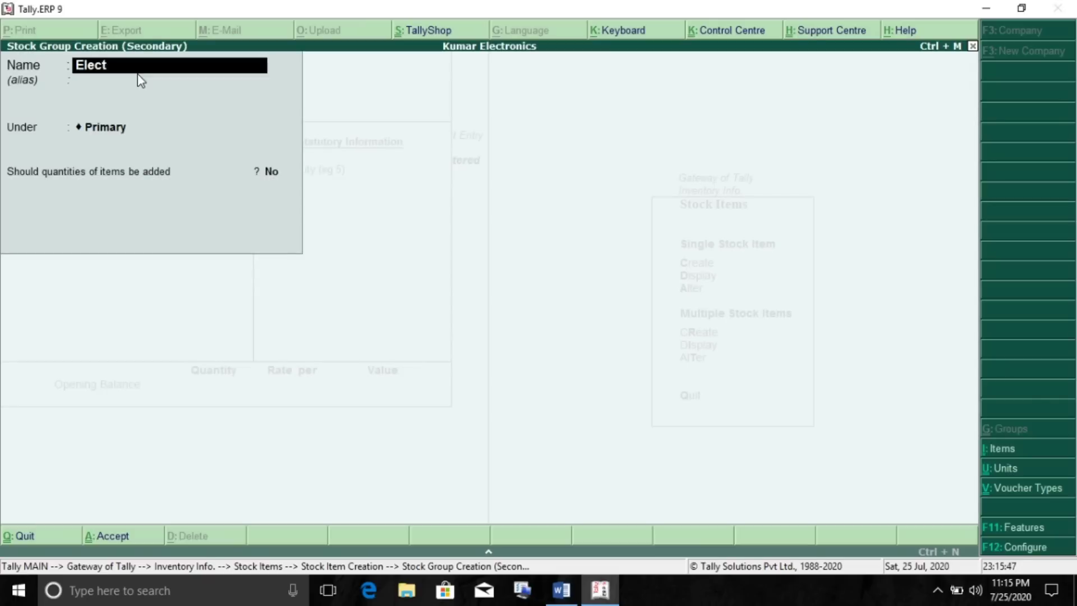
key(Return)
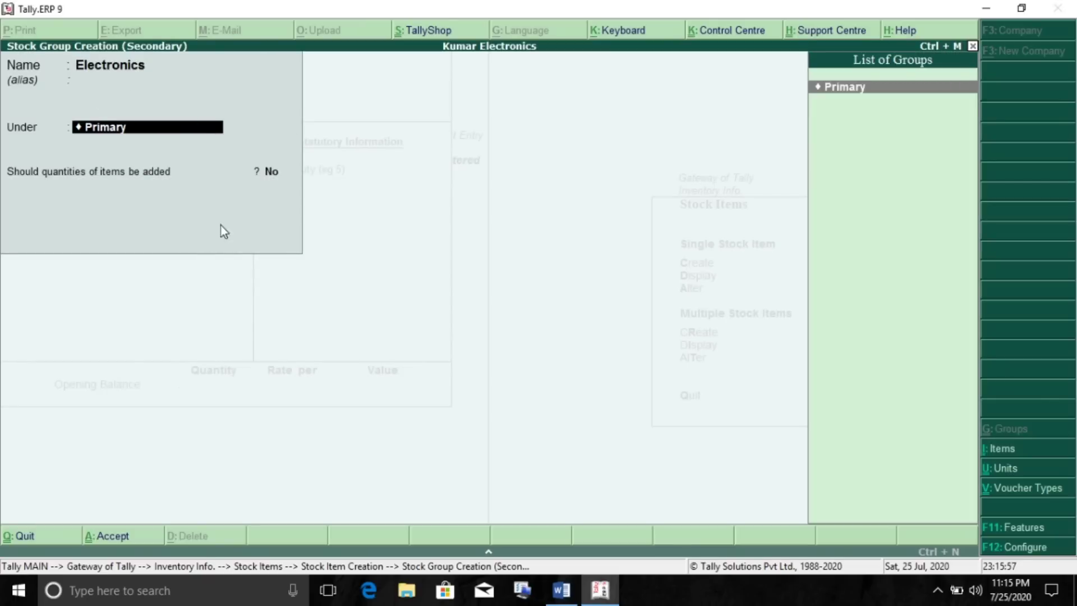
Switch to the Word problem document and examine the GST rate in sales transactions 3 and 4.
click(561, 589)
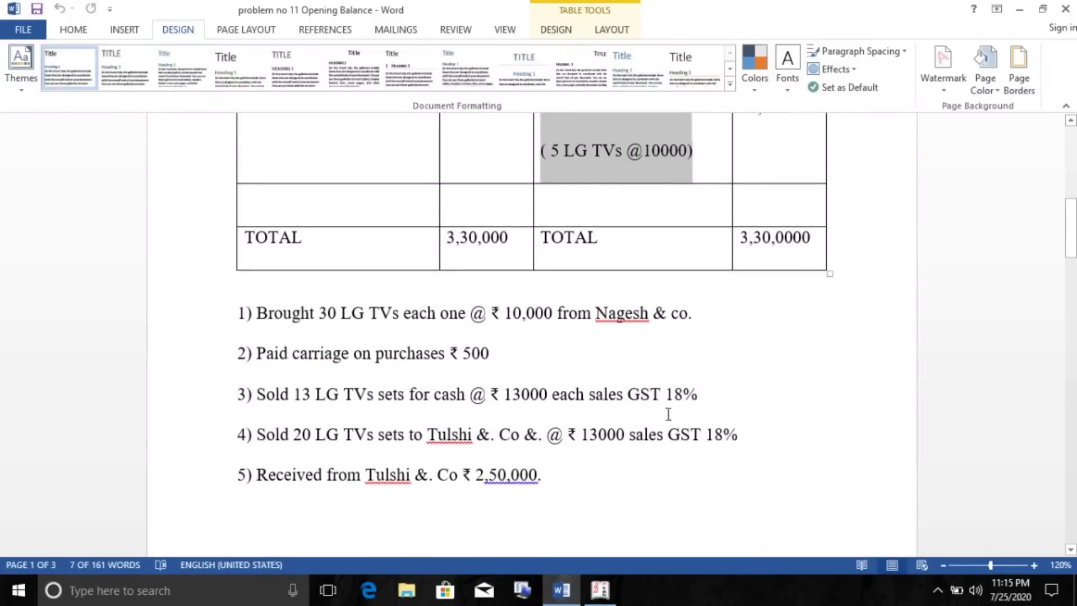
drag(667, 437, 742, 440)
drag(627, 394, 700, 395)
click(649, 432)
drag(668, 436, 736, 437)
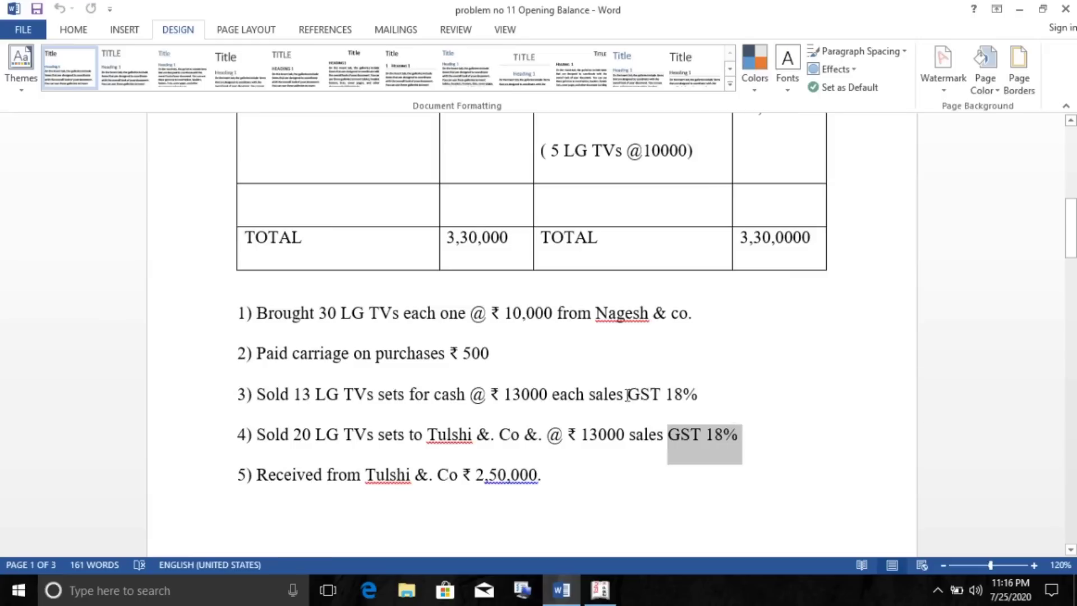
click(656, 381)
drag(626, 394, 683, 394)
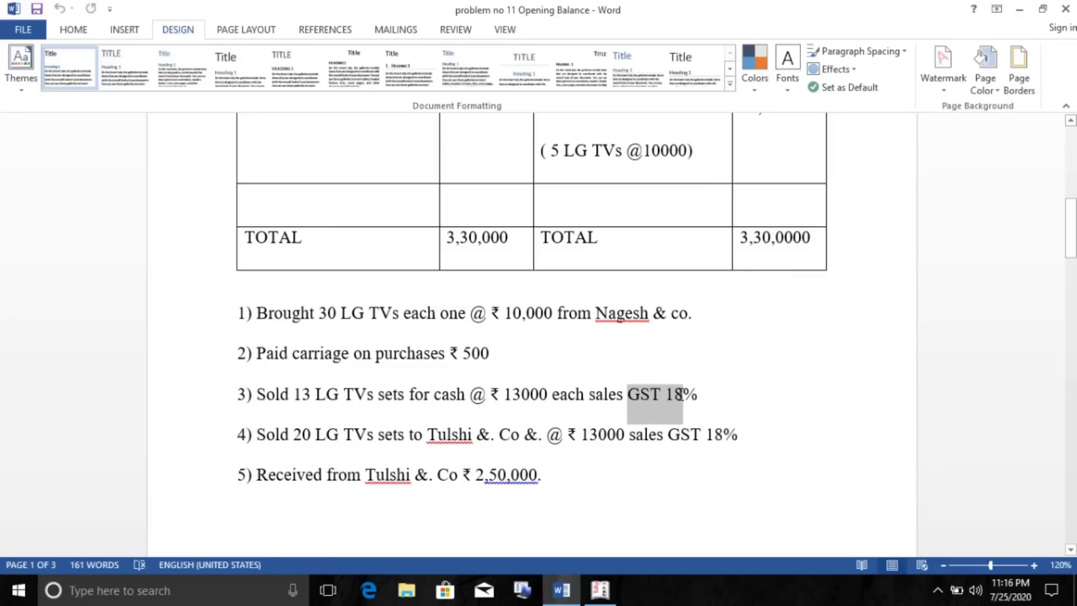
Switch to Tally.ERP 9, enable Goods and Services Tax in the company's statutory features and open its GST details.
key(alt+Tab)
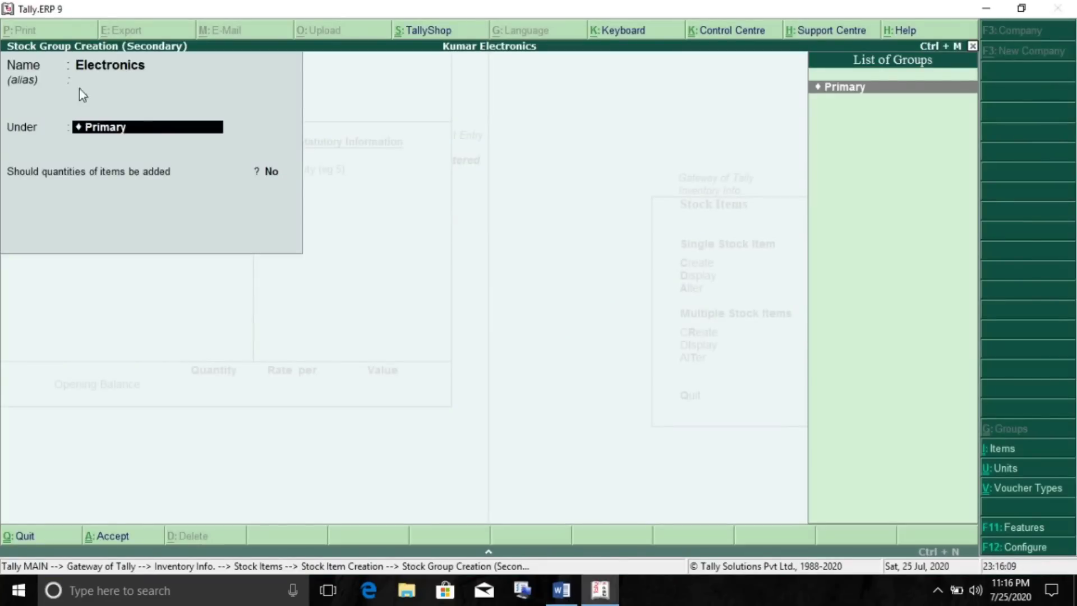
click(1019, 530)
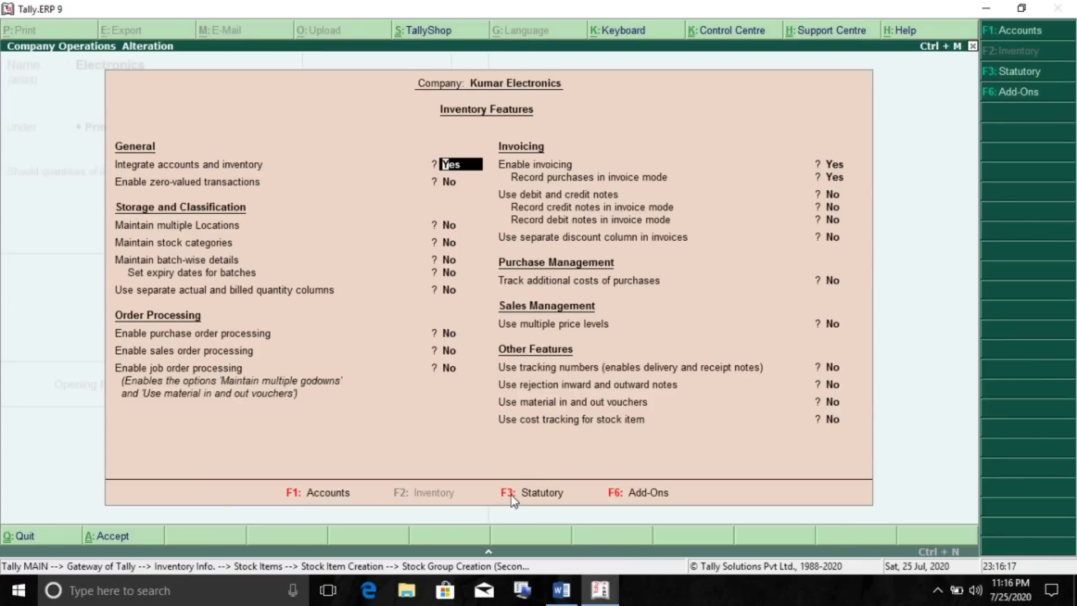
click(525, 493)
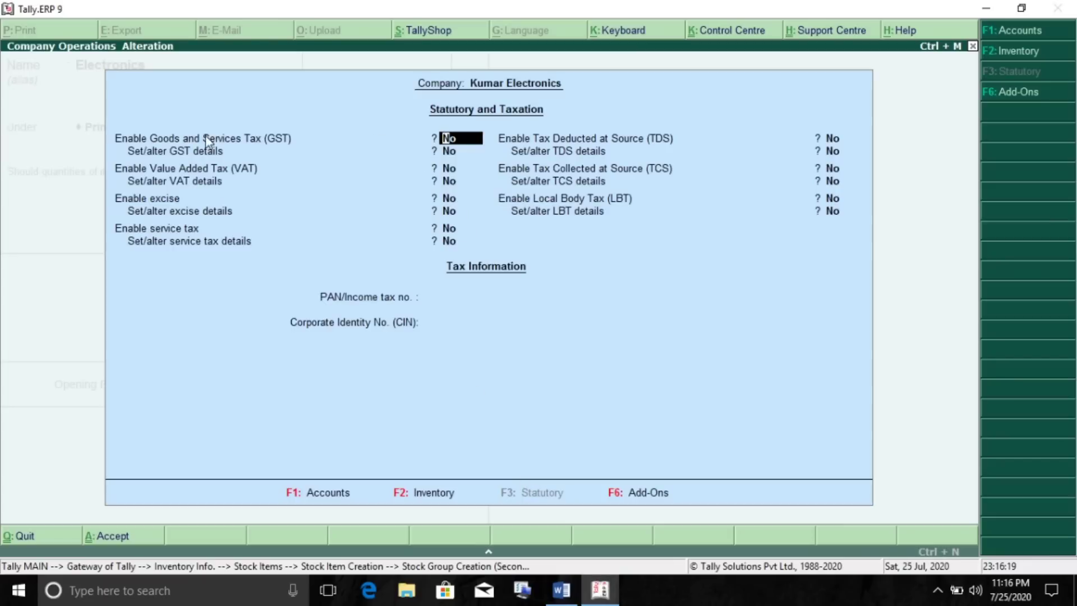
text(y)
key(Return)
text(y)
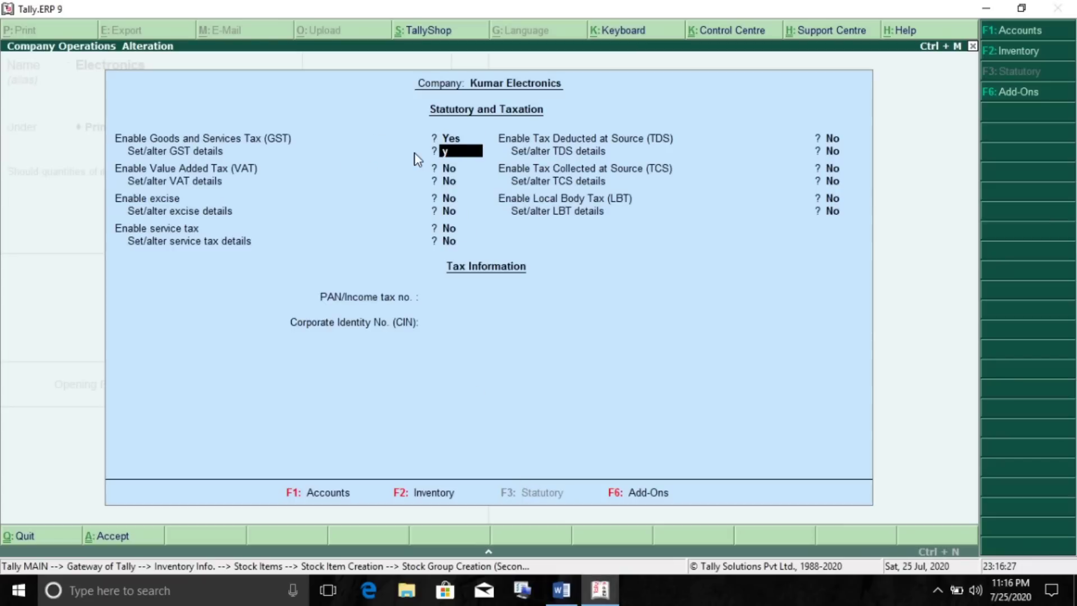
key(Return)
Keep the default registration details and monthly GSTR1, leave GSTIN/UIN blank and set e-Way Bill applicable to No.
key(Return)
key(Return)
key(Return)
key(Return)
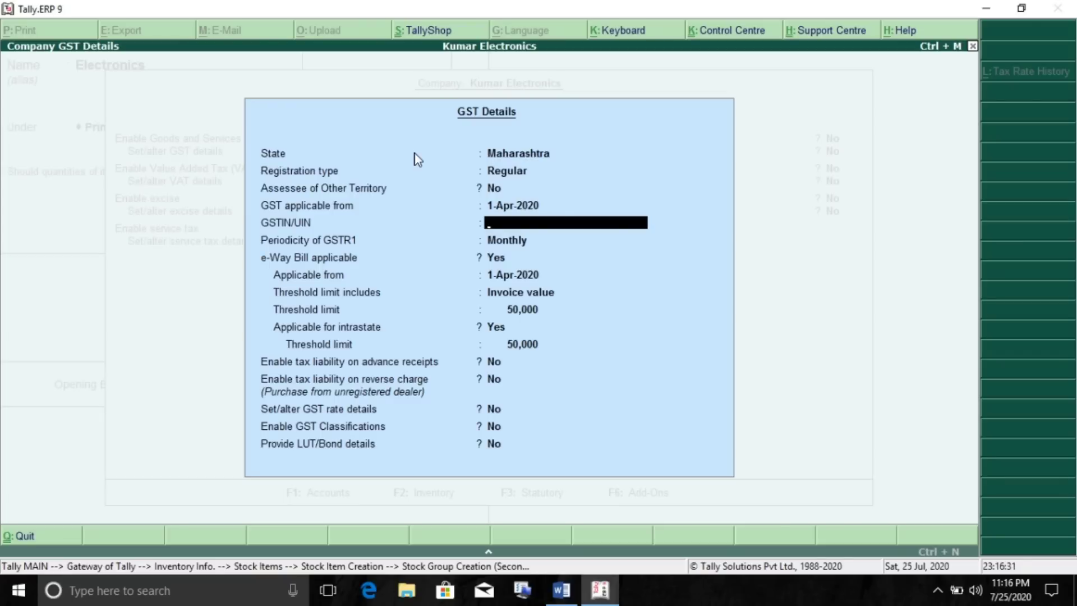
key(Return)
key(Return)
key(n)
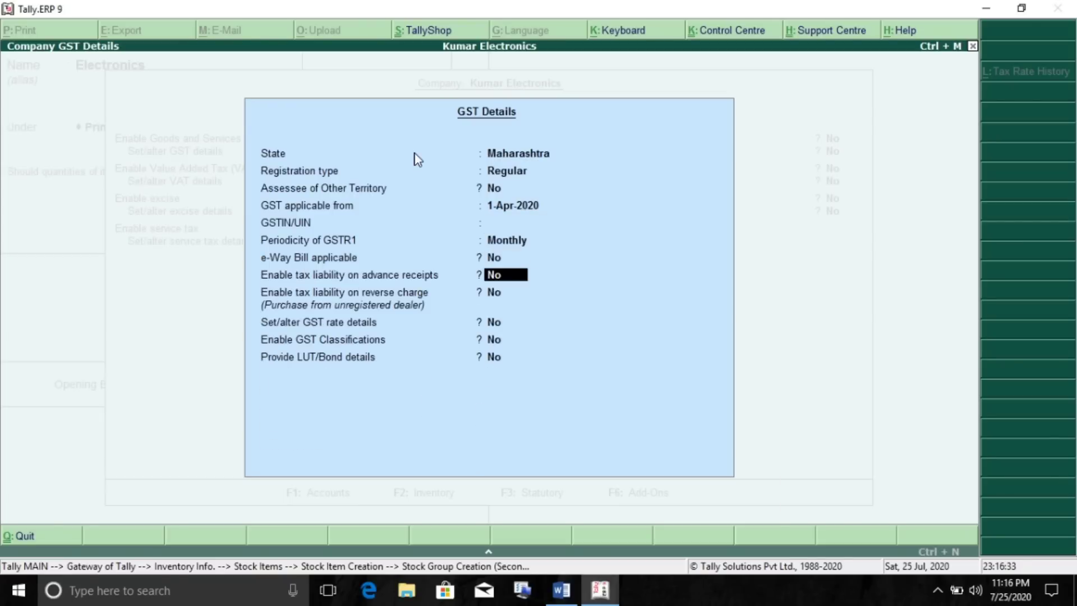
Turn on the company's GST rate details, set the tax rate to 18% and save the statutory features.
key(Return)
key(Return)
key(y)
key(Return)
key(Down)
key(Down)
key(Down)
key(Return)
text(18)
key(Return)
key(Return)
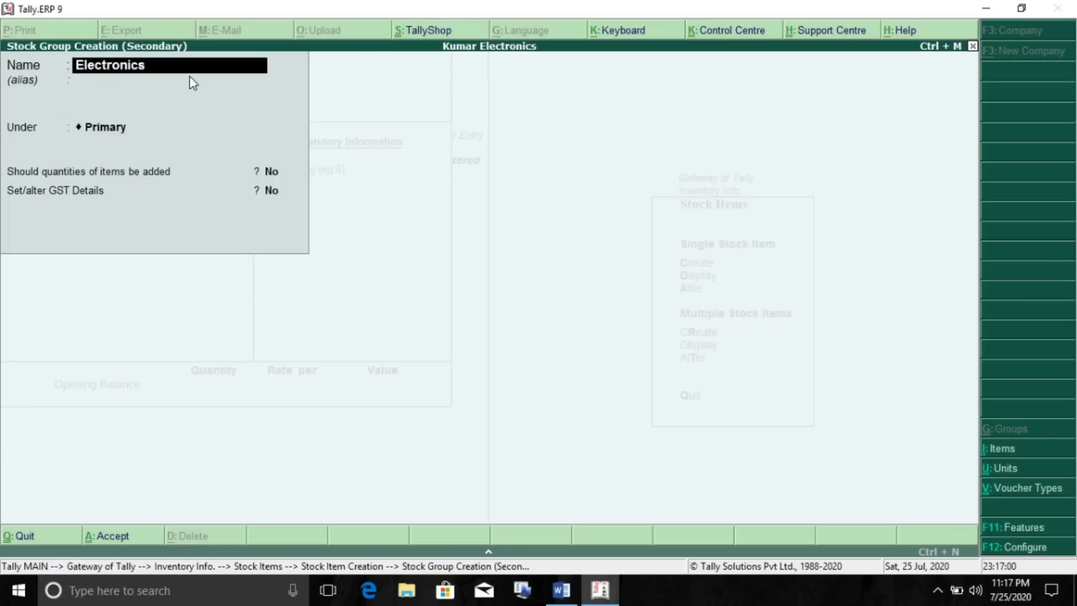
Keep the Electronics stock group under Primary without adding item quantities, and turn on its GST details.
key(Return)
key(Return)
key(Return)
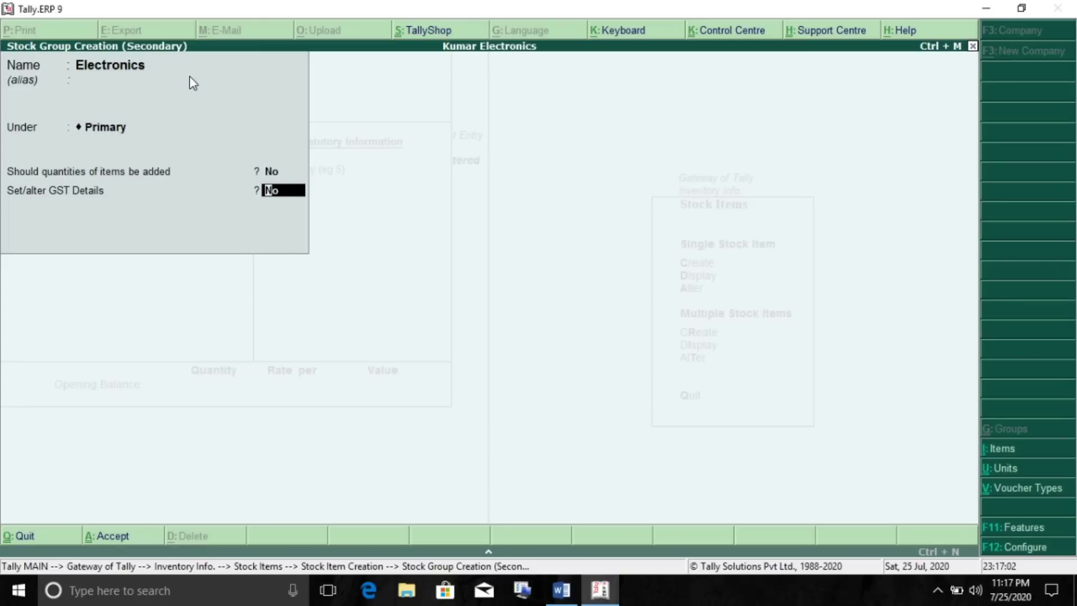
key(y)
key(Return)
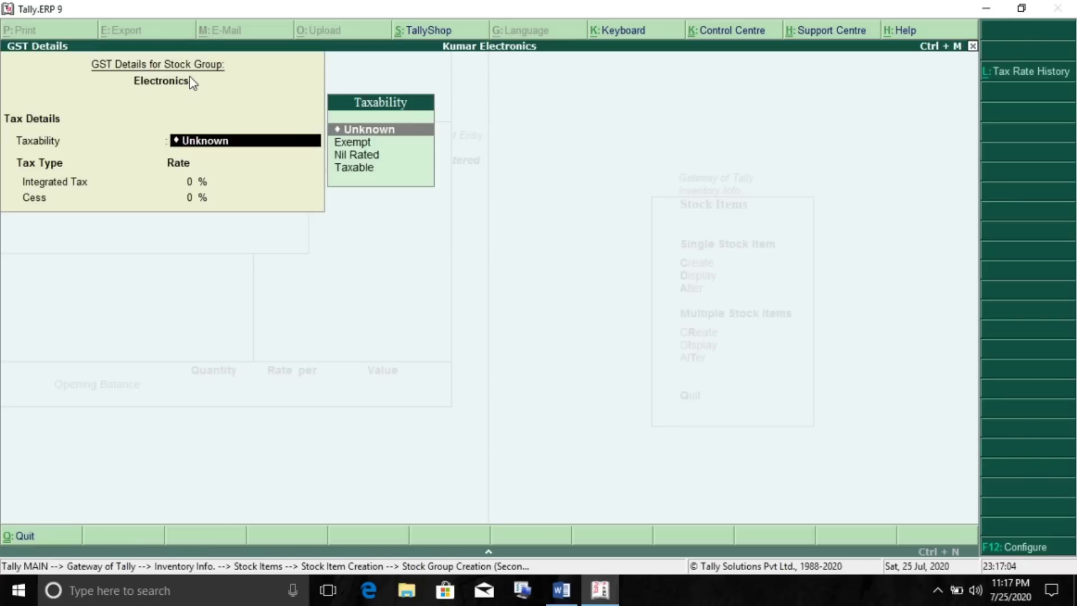
Set the Electronics group's taxability to Taxable with 18% integrated tax and save the stock group.
key(Down)
key(Return)
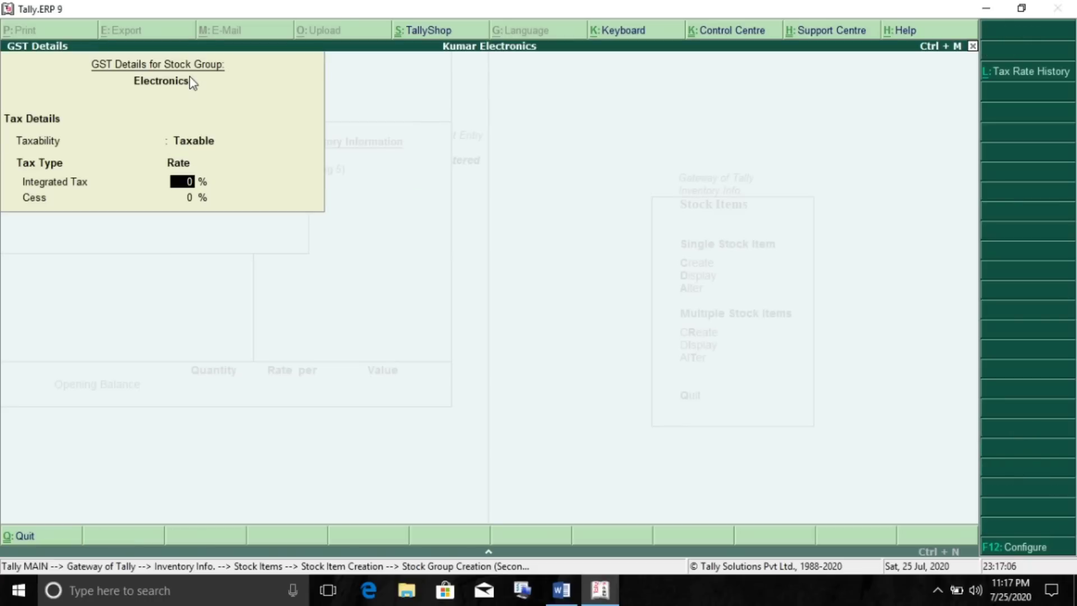
text(18)
key(Return)
key(Return)
key(Return)
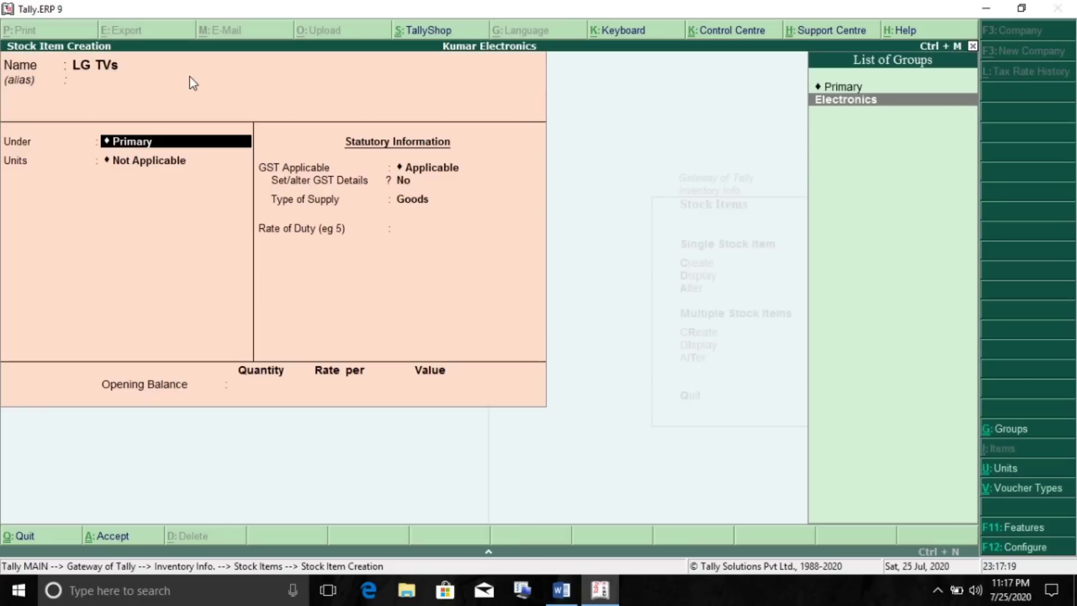
Place LG TVs under Electronics and create its simple unit Nos with UQC NOS-NUMBERS and 2 decimal places.
key(Return)
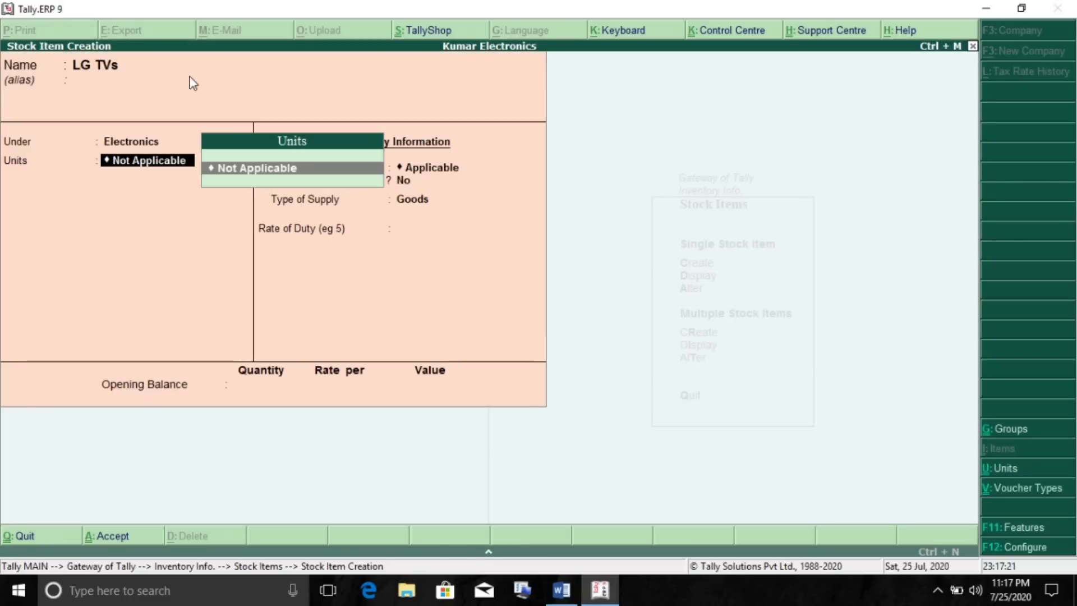
key(alt+c)
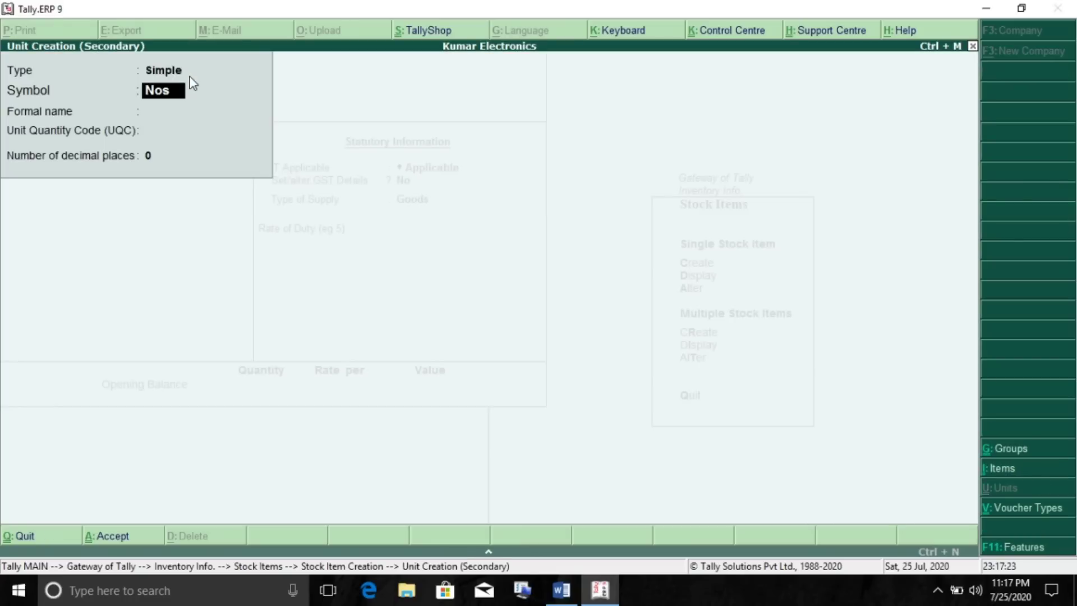
key(Return)
key(Return)
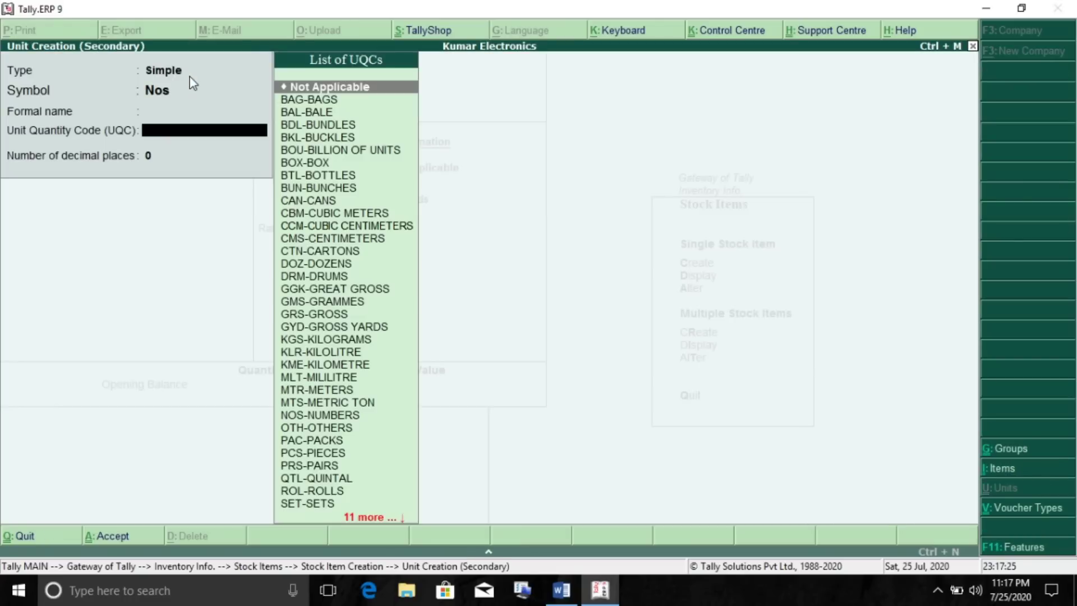
text(nos)
key(Return)
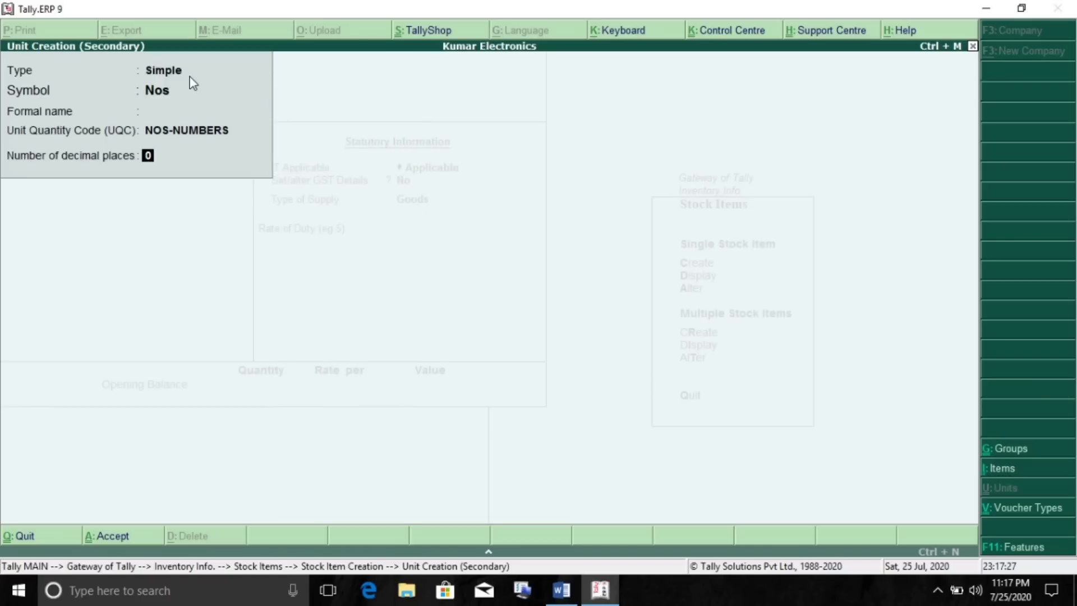
text(2)
key(Return)
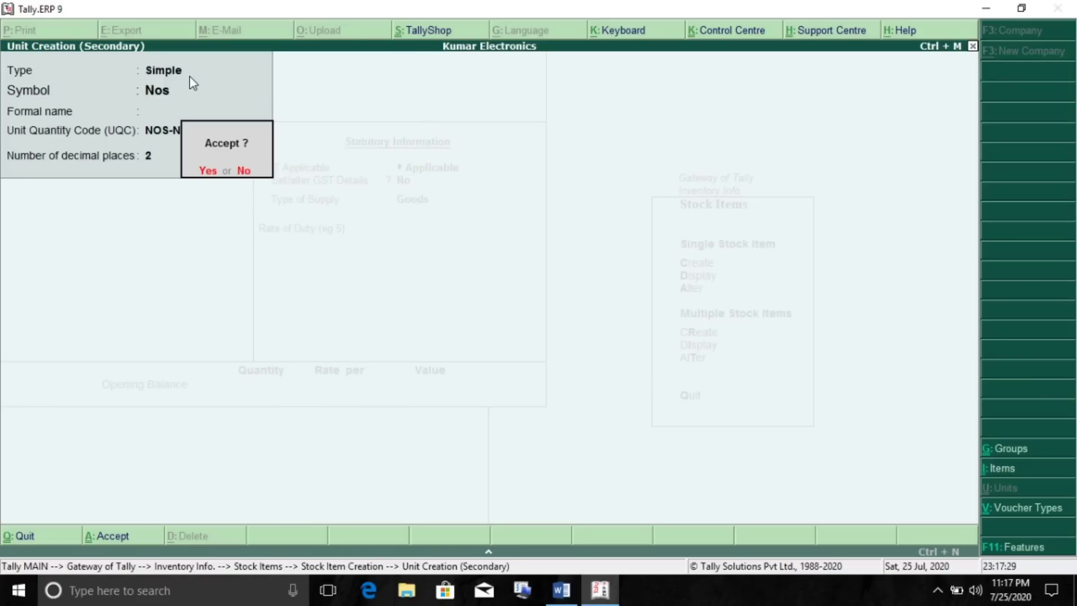
key(Return)
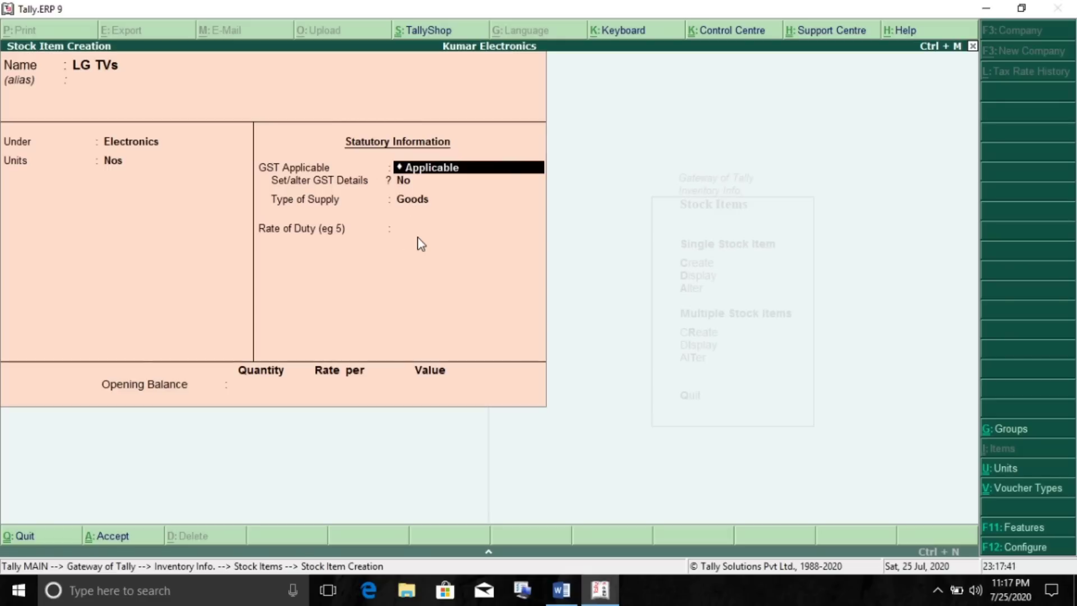
Keep GST applicable for LG TVs with item-level GST details off, supply type Goods and rate of duty 0.
key(Return)
key(Return)
key(Return)
key(Return)
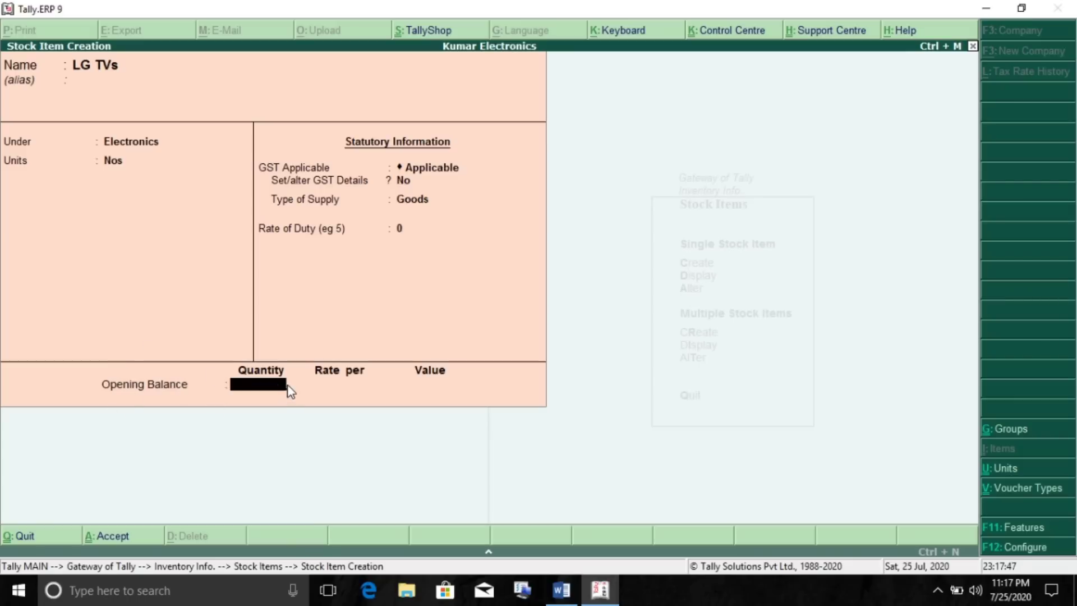
Enter the LG TVs opening balance of 5 Nos at 10,000 per Nos and save the stock item.
text(5)
key(Return)
text(10)
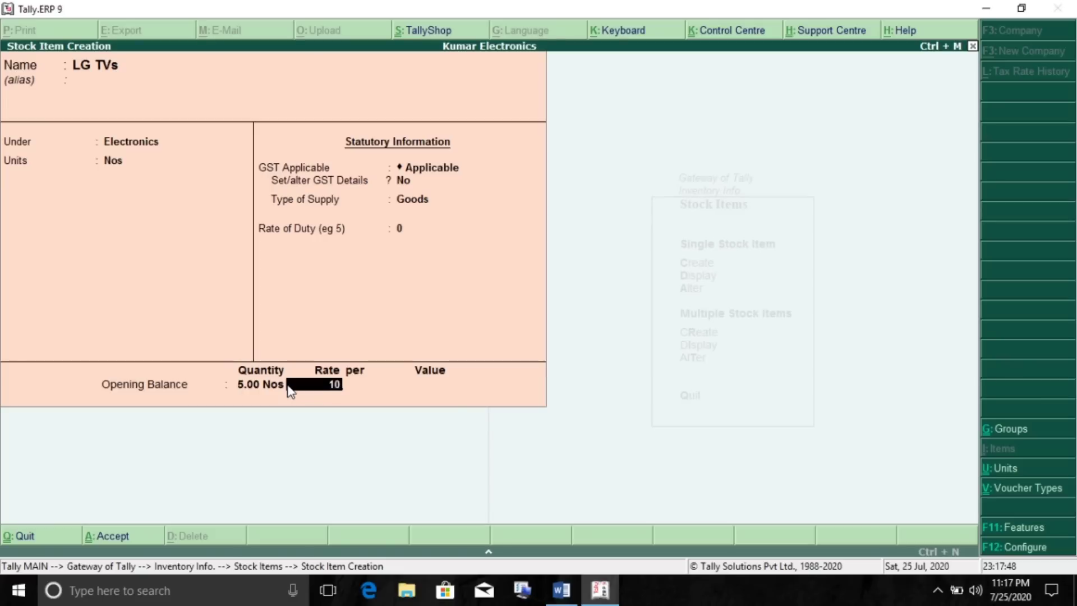
text(,000)
key(Return)
key(Return)
click(290, 387)
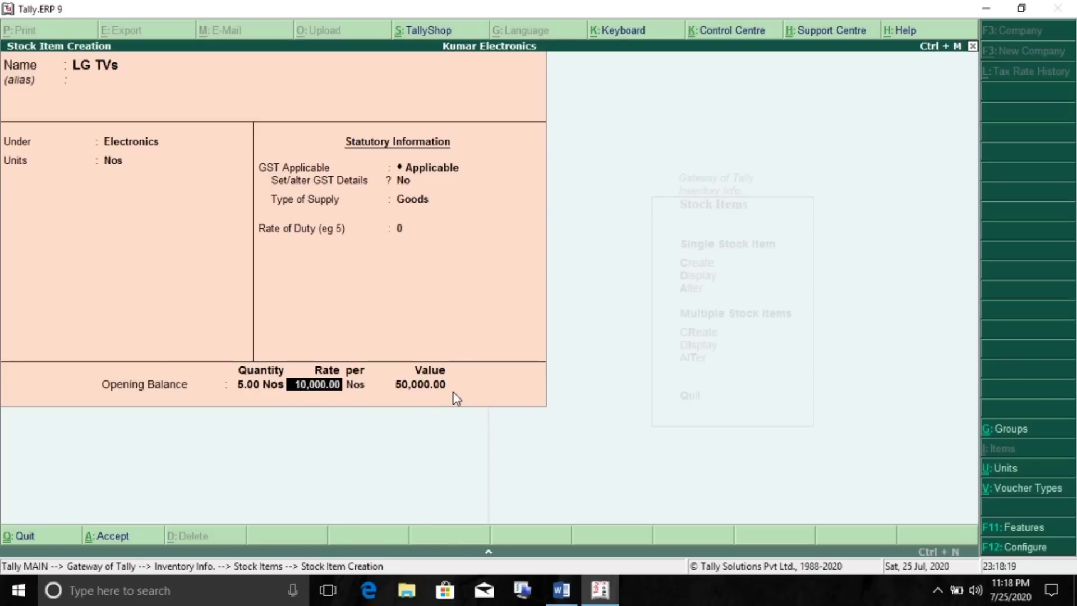
key(Return)
key(Return)
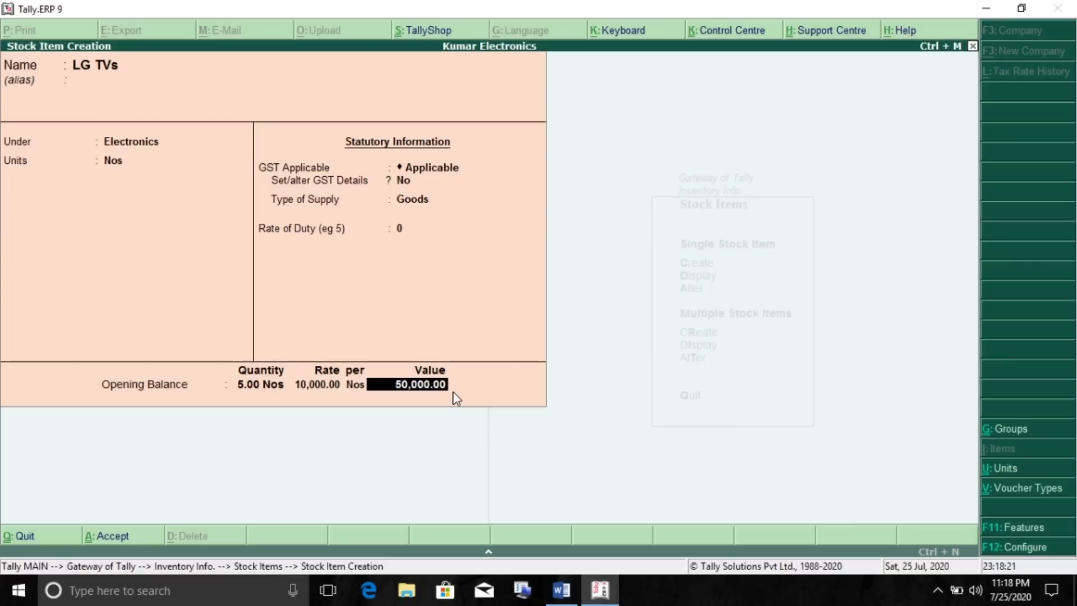
key(Return)
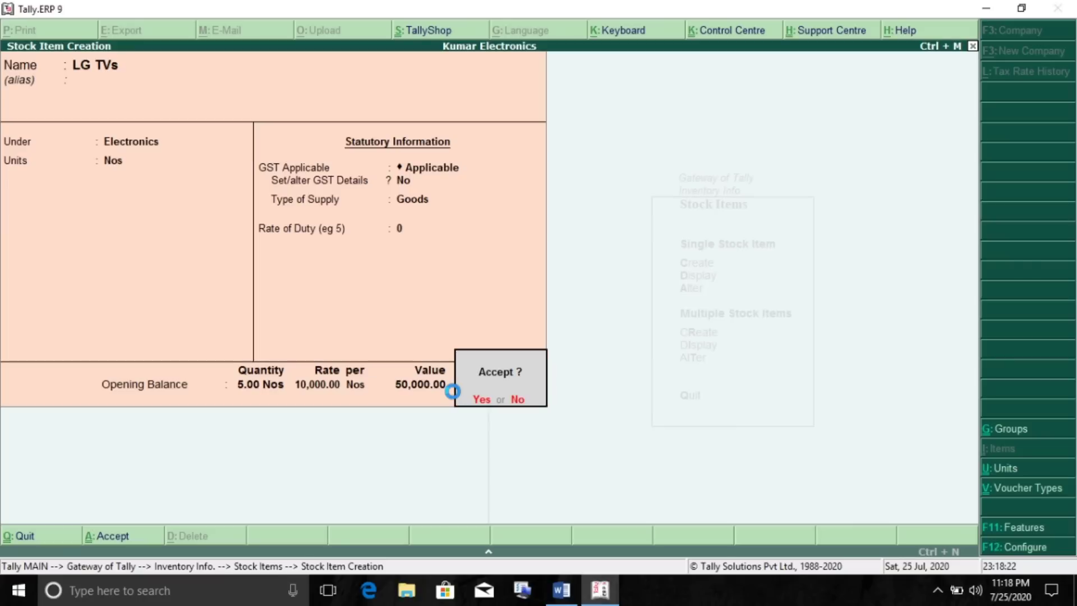
key(Return)
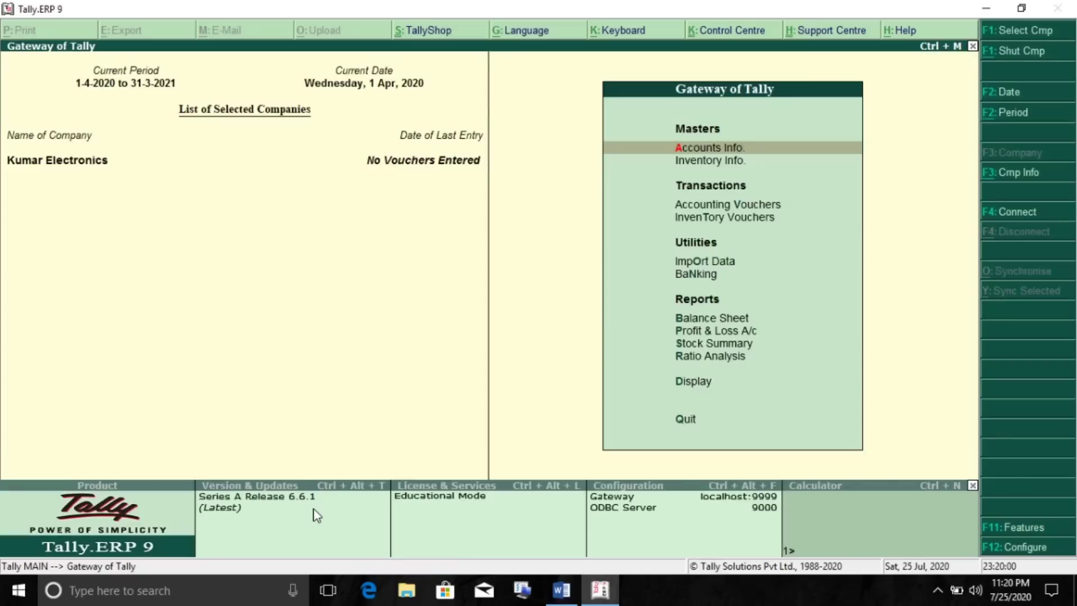
Open a blank single-ledger creation form and check the company's total opening balance.
key(Return)
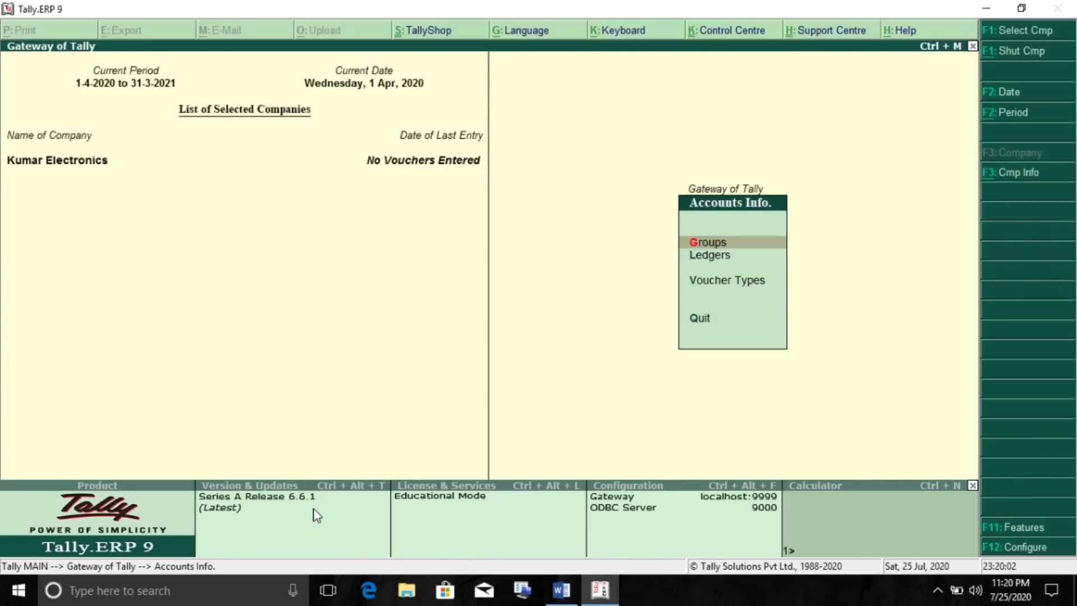
key(Down)
key(Return)
key(Down)
key(Down)
key(Down)
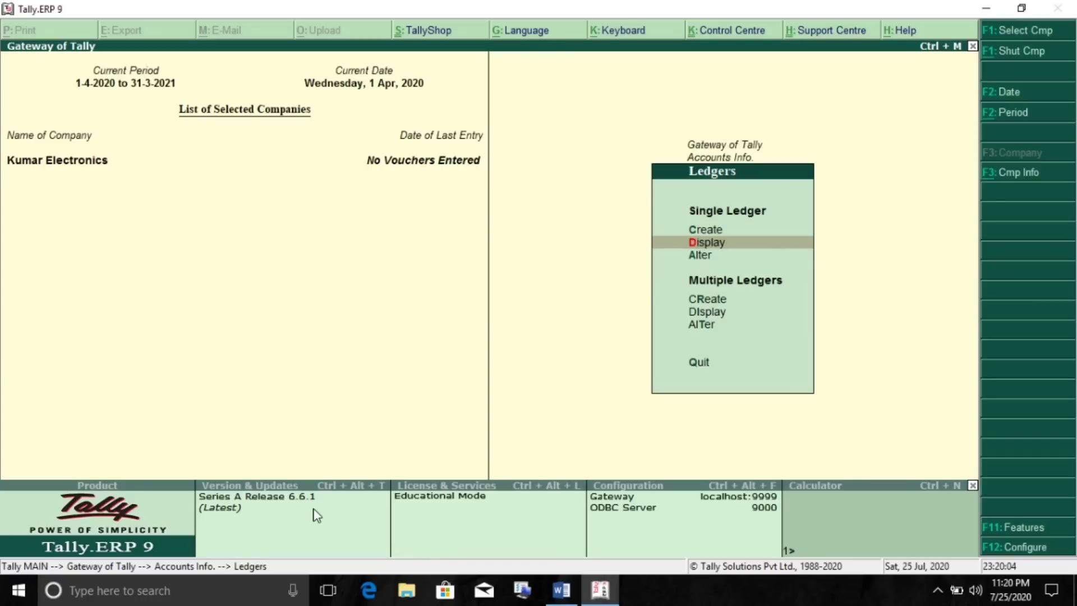
key(Down)
key(Up)
key(Up)
key(Up)
key(Up)
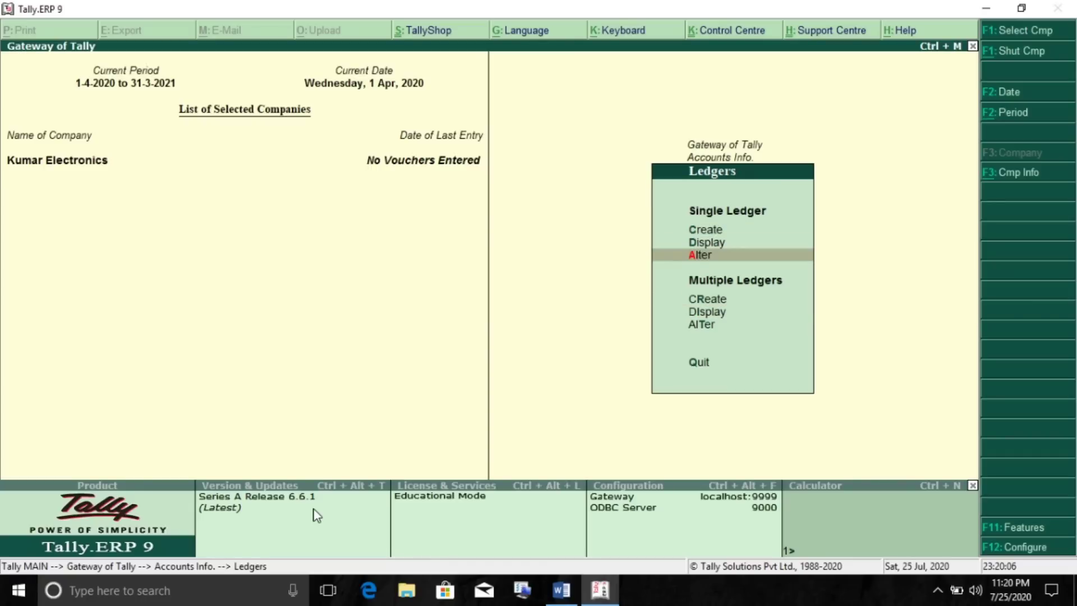
key(Return)
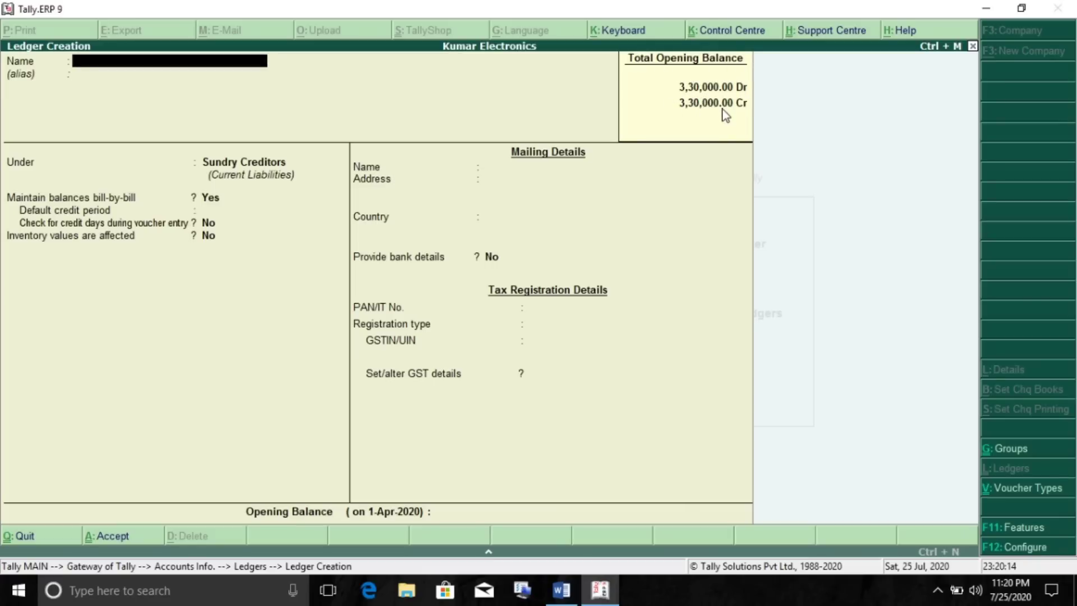
Switch to the Word problem document and compare the liabilities and assets totals with the opening balances.
click(561, 590)
scroll(503, 321, up, 1)
scroll(503, 321, up, 2)
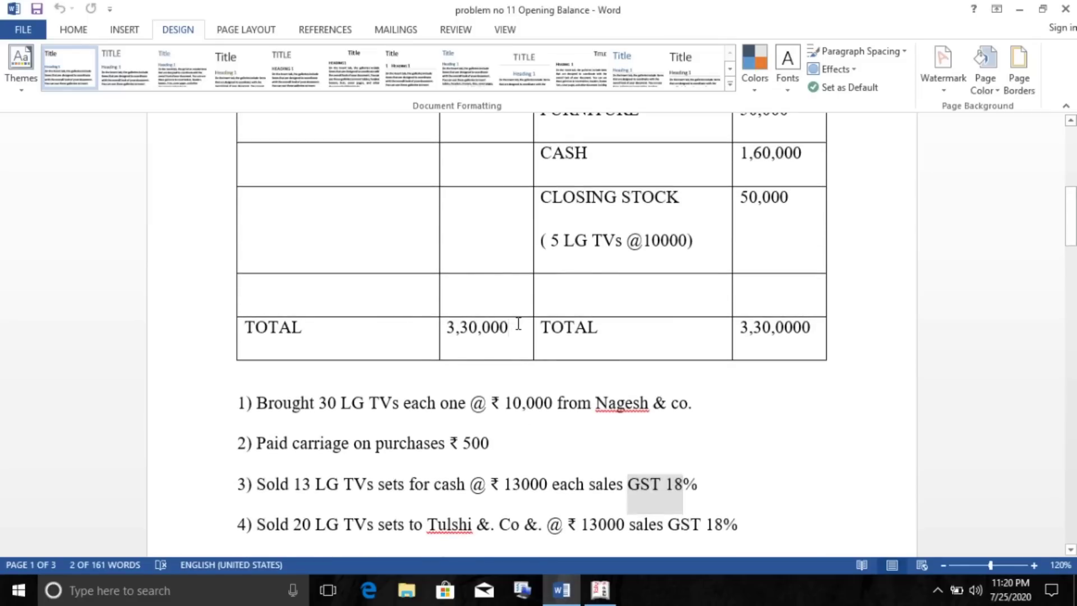
drag(514, 324, 455, 328)
scroll(619, 404, up, 8)
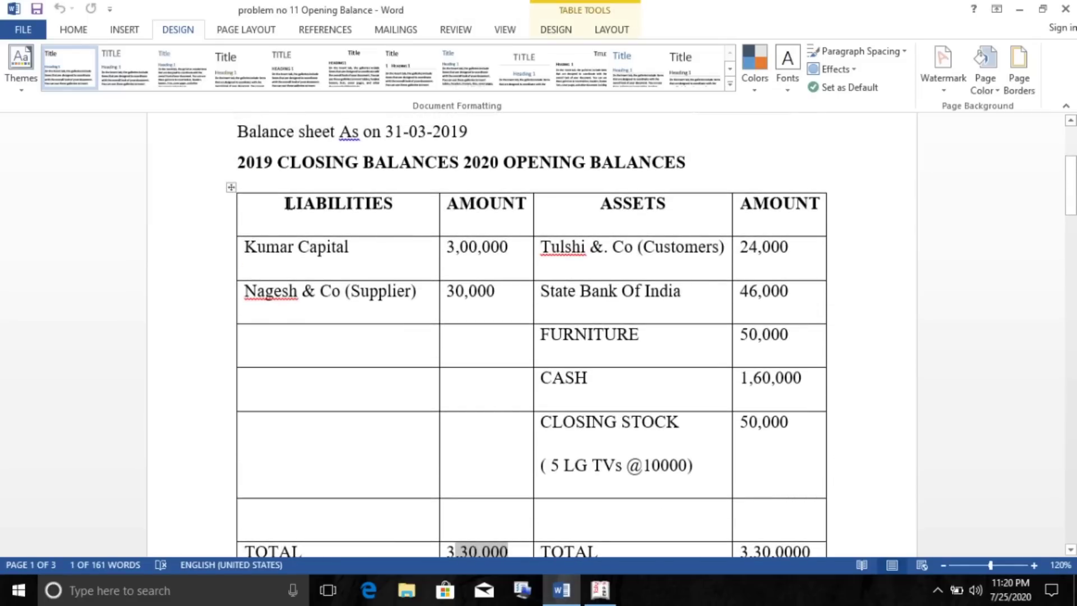
drag(286, 204, 440, 203)
drag(739, 203, 821, 204)
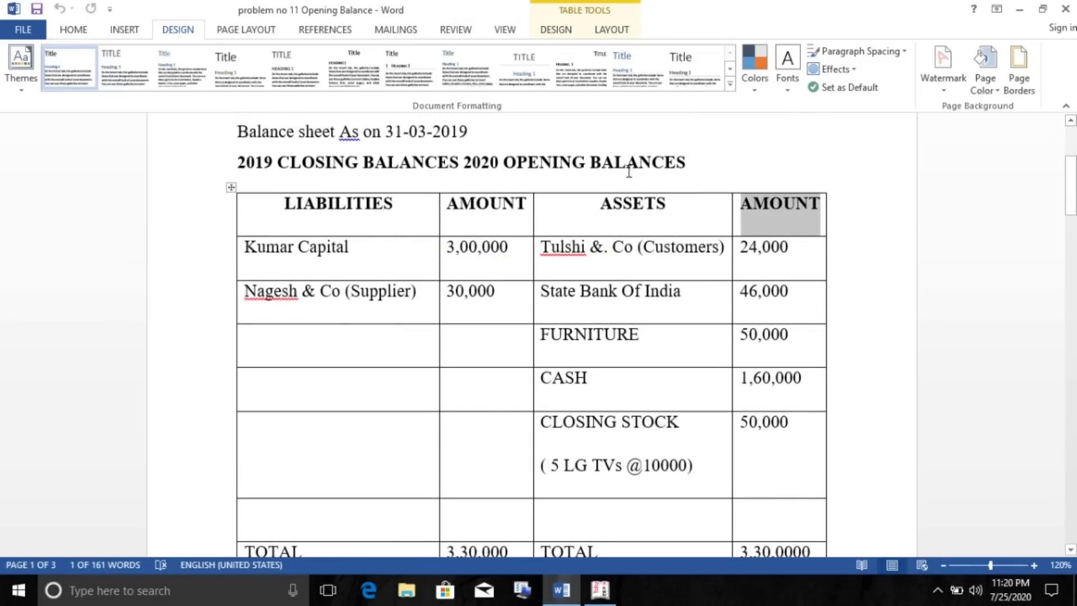
drag(516, 163, 695, 163)
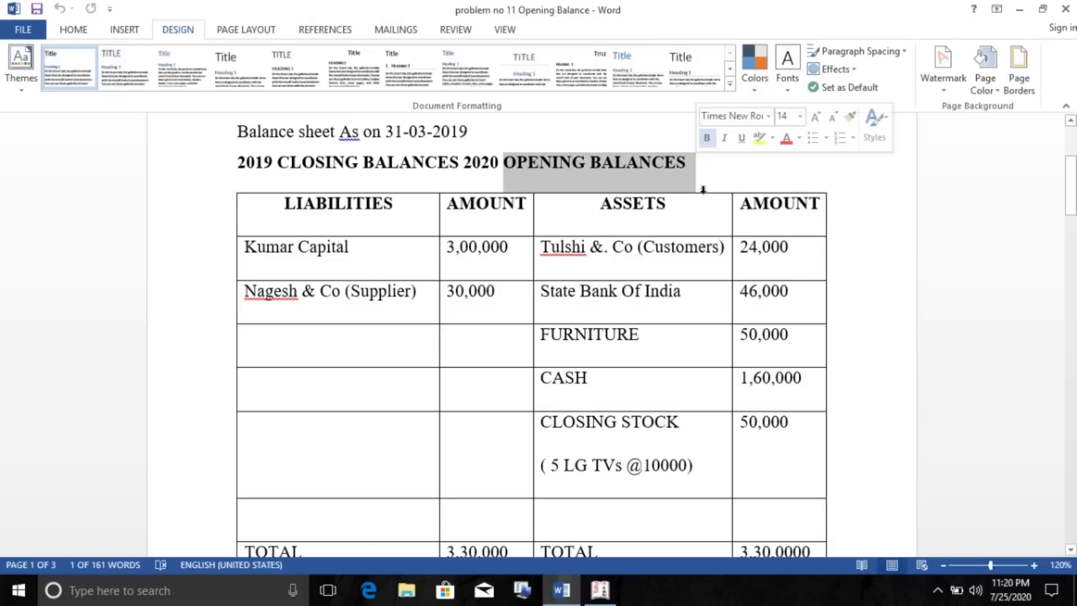
scroll(727, 274, down, 1)
scroll(727, 275, down, 1)
click(801, 459)
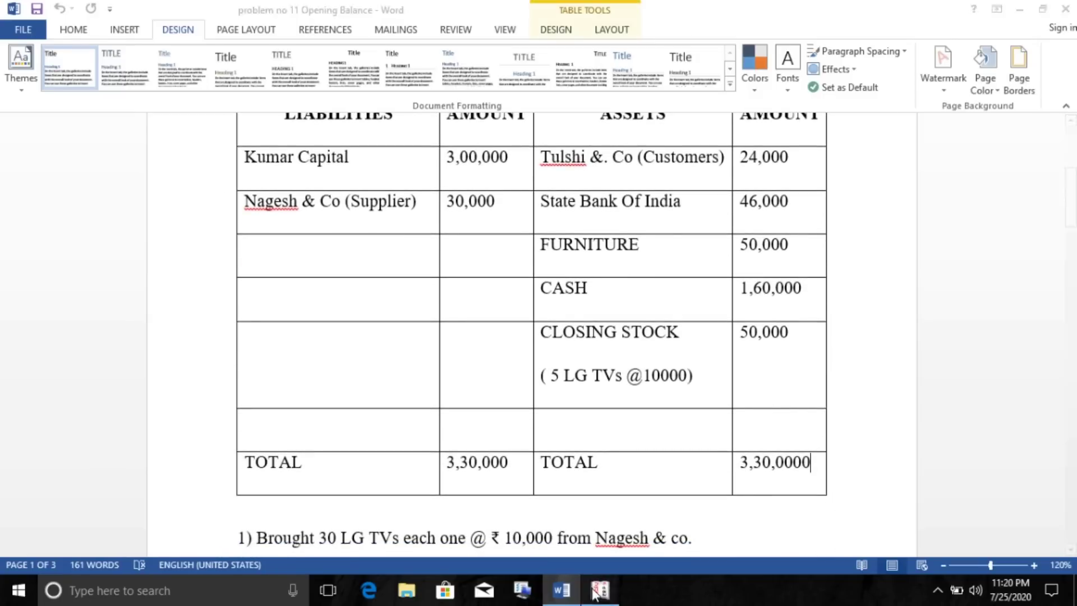
Switch to Tally.ERP 9, leave ledger creation and examine the detailed Balance Sheet, including Sundry Debtors.
key(alt+Tab)
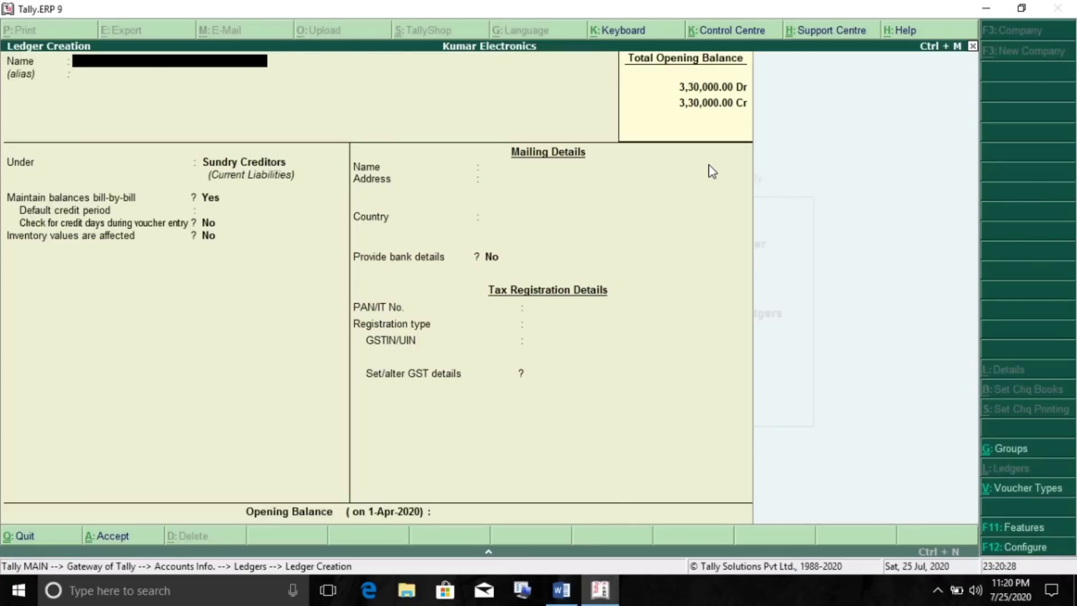
key(Escape)
key(Escape)
key(Escape)
click(726, 317)
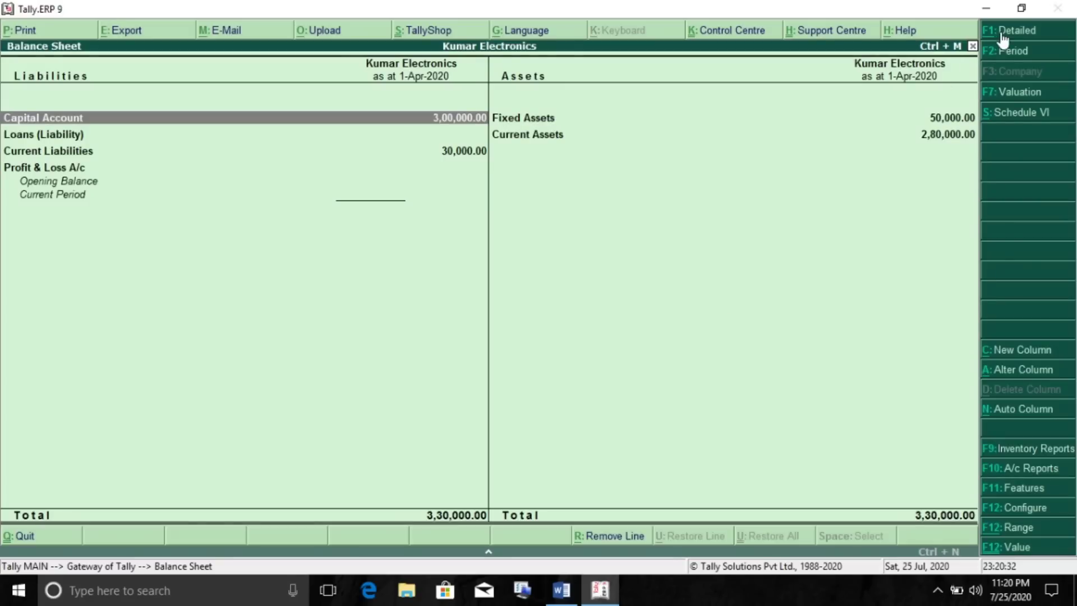
click(1002, 32)
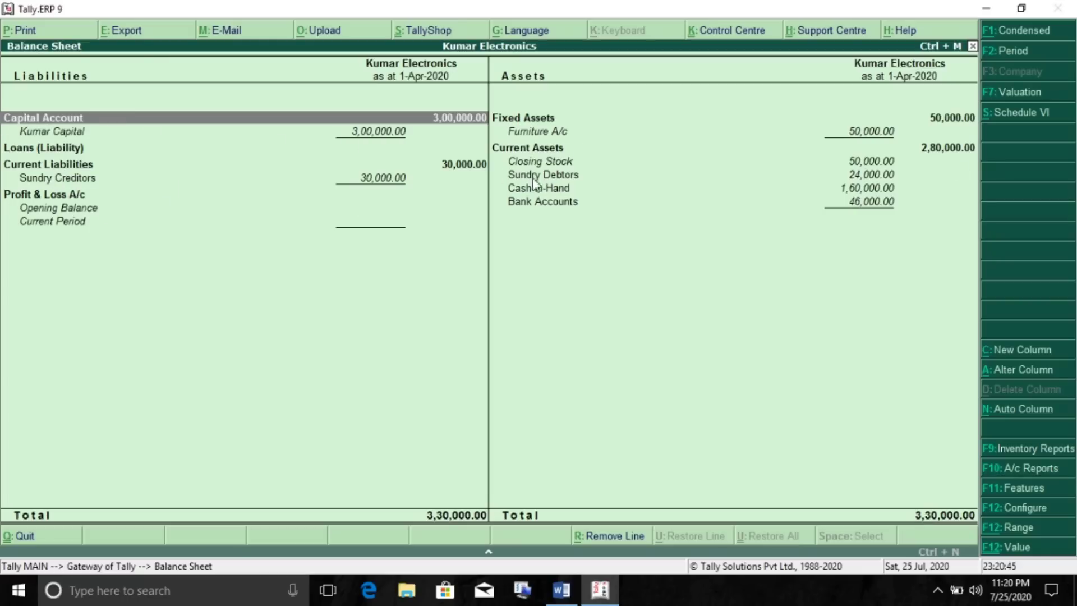
click(559, 177)
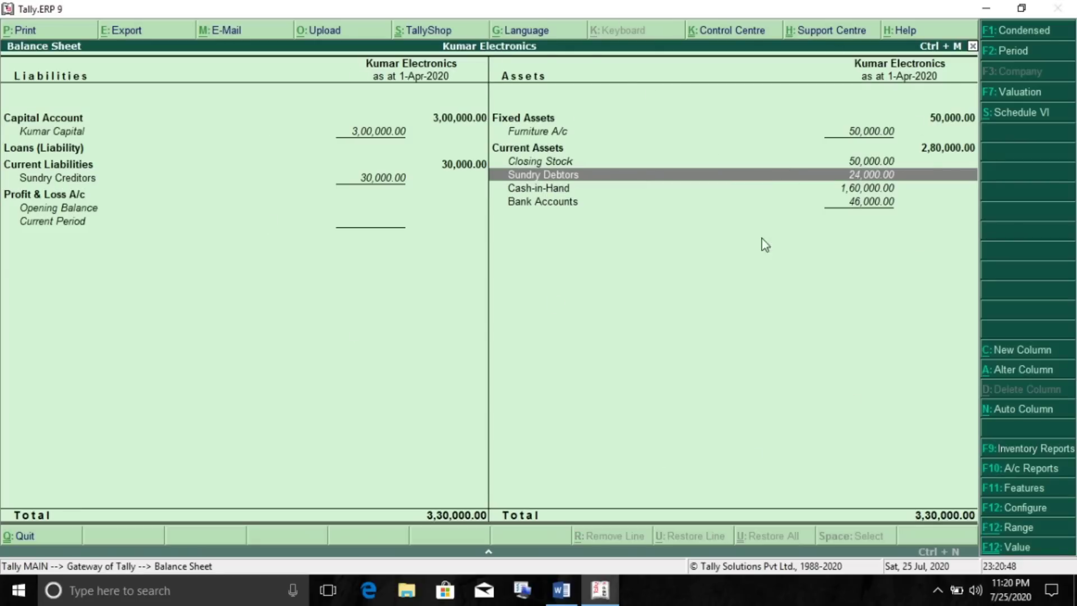
Compare the Word document's balance sheet table with Tally.ERP 9's Balance Sheet, including Closing Stock.
click(562, 590)
scroll(609, 397, up, 3)
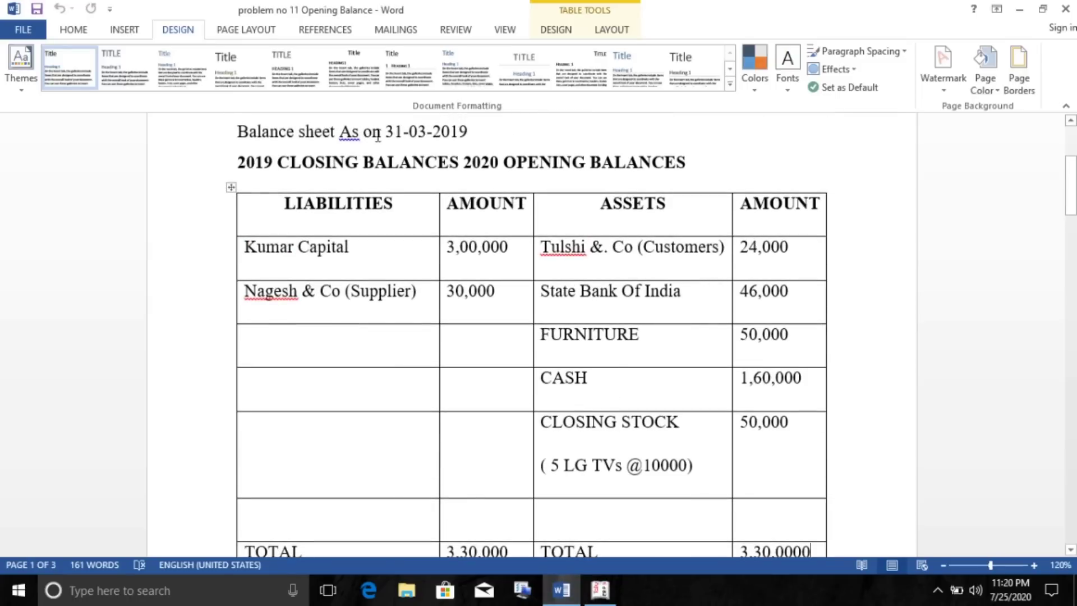
scroll(579, 192, down, 3)
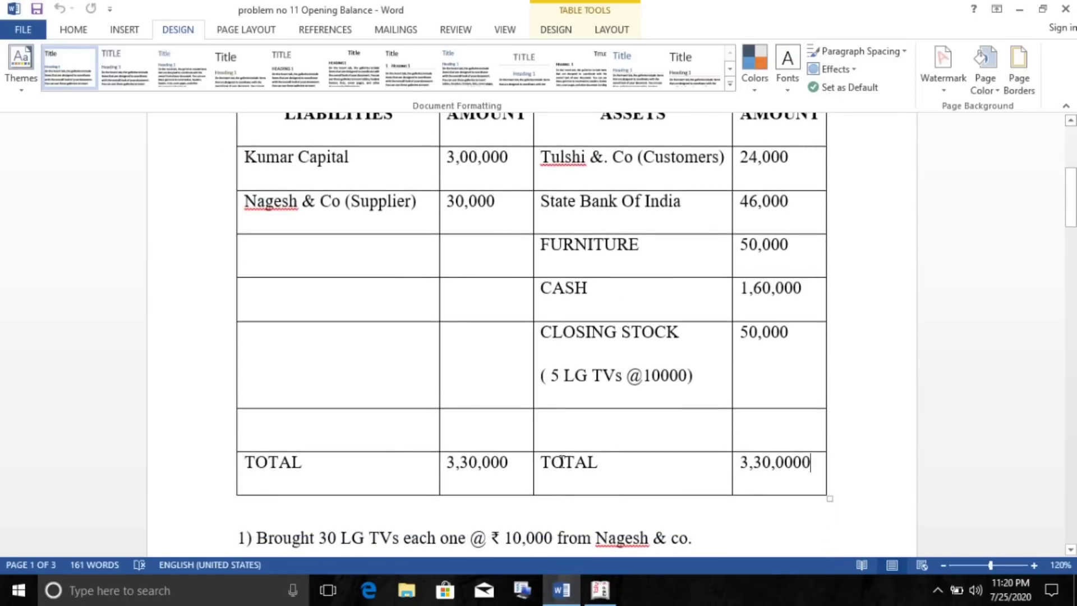
key(alt+Tab)
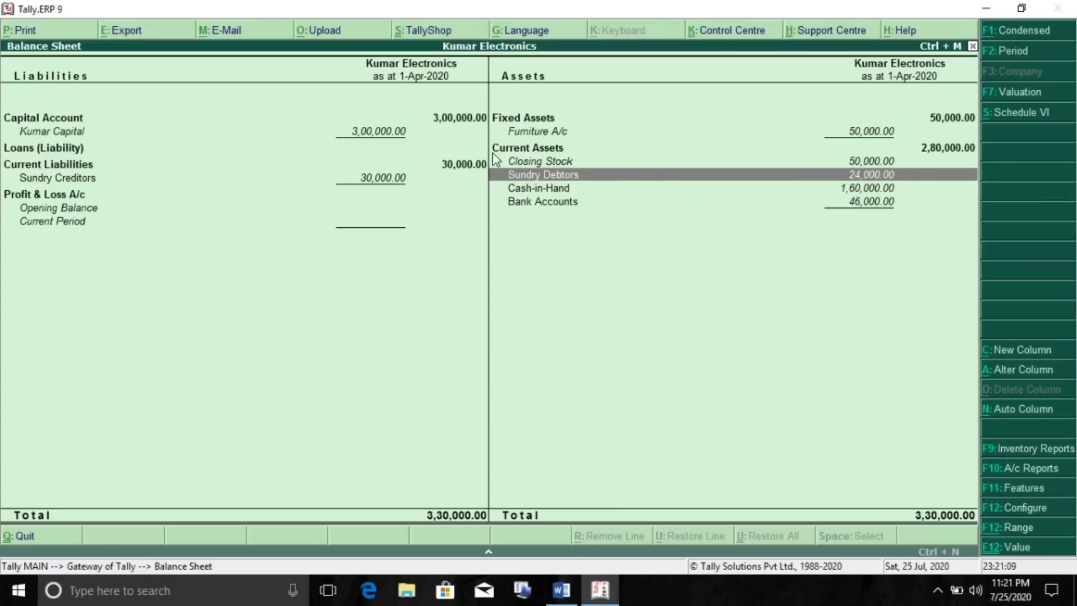
click(528, 161)
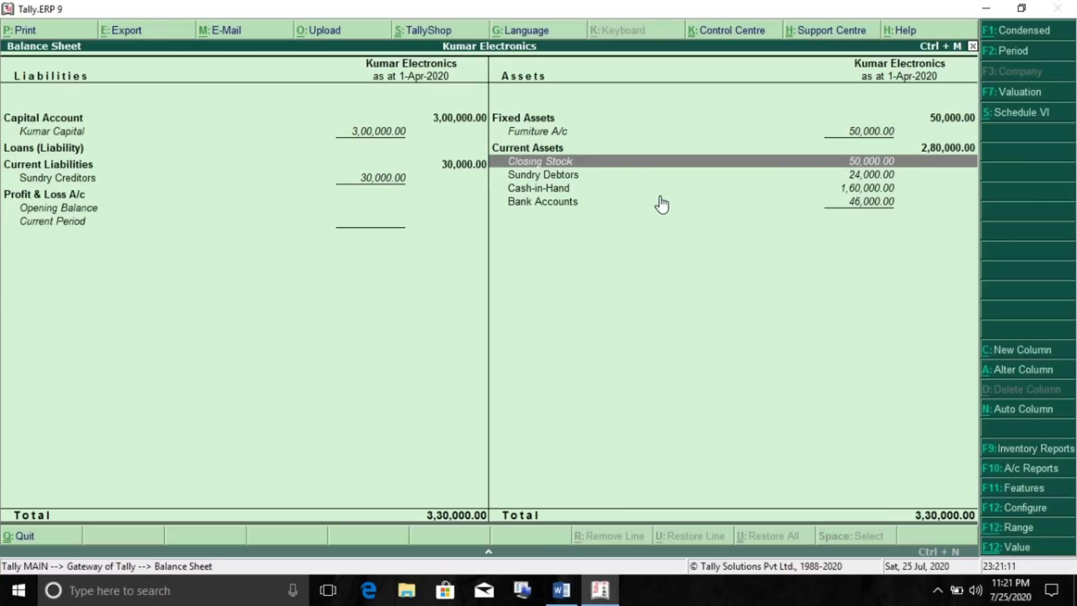
Leave the Balance Sheet and review the numbered transactions in the Word problem document, starting with the LG TVs purchase.
key(Escape)
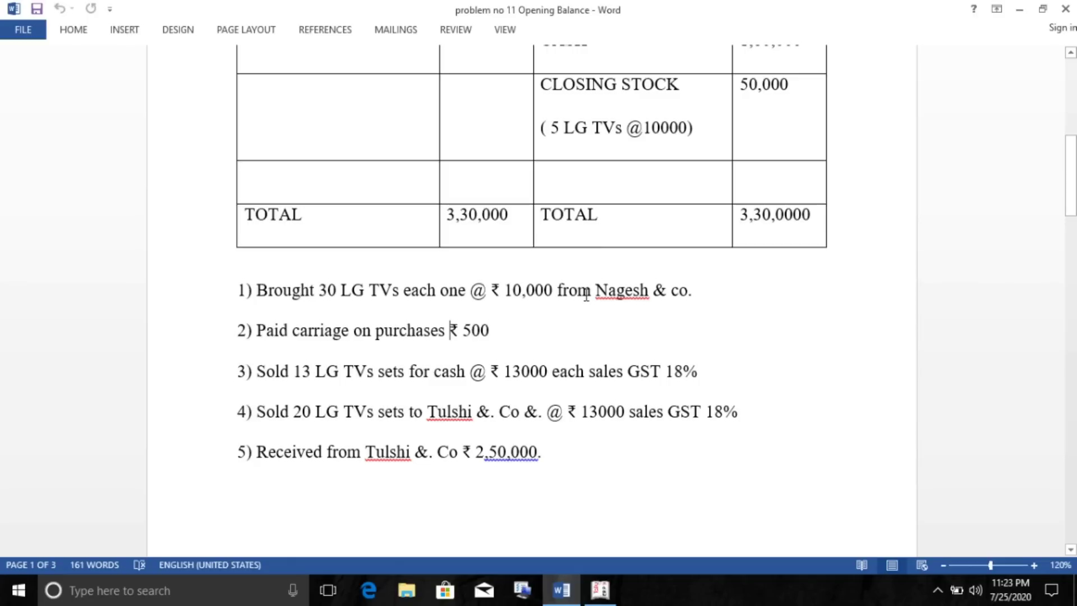
drag(722, 298, 247, 290)
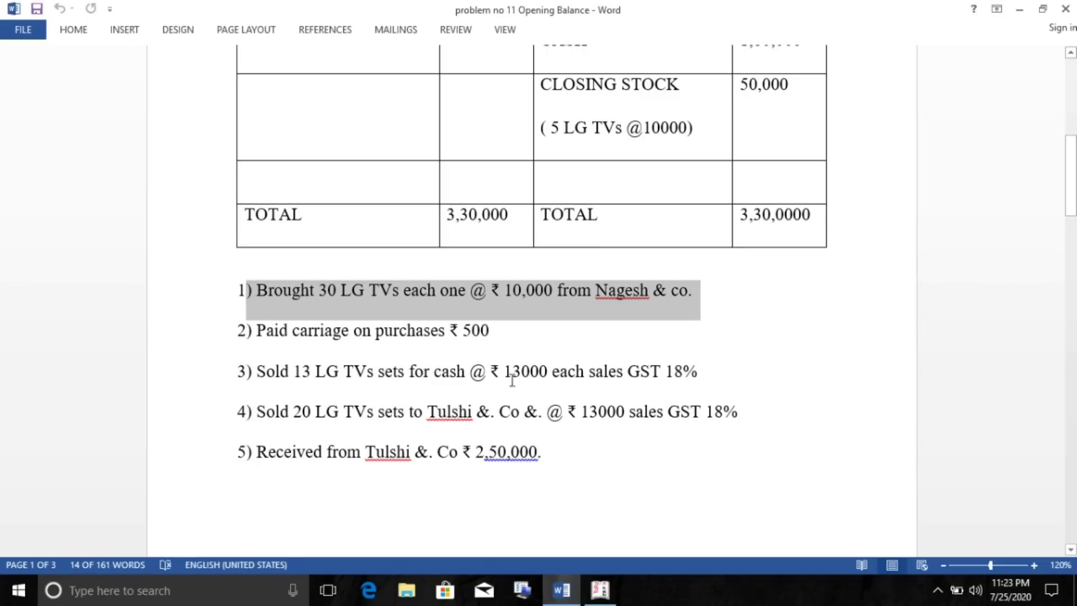
scroll(663, 406, down, 3)
click(657, 387)
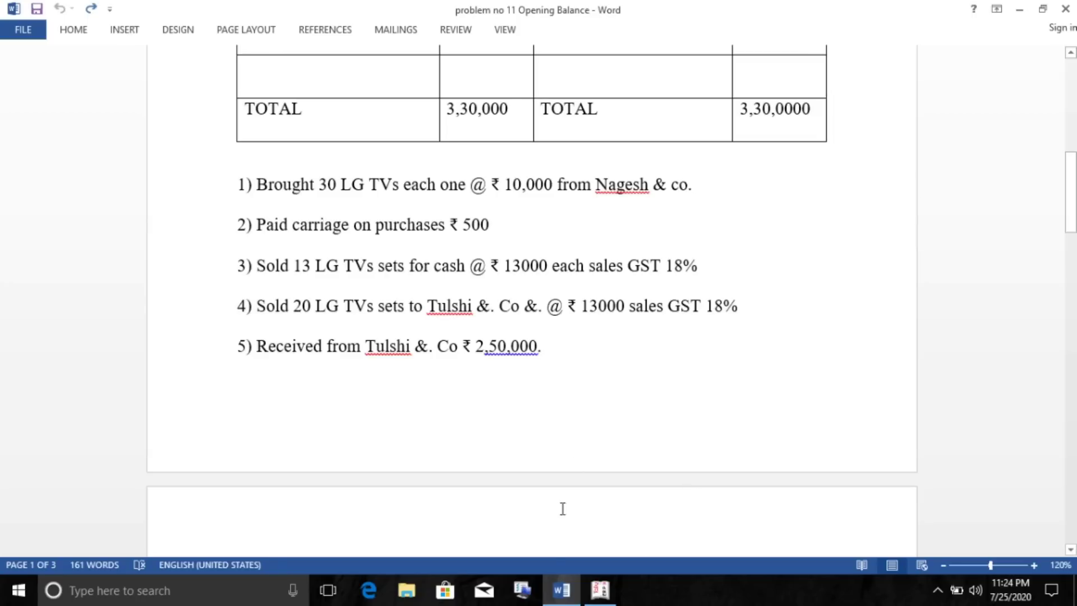
Switch to Tally.ERP 9 and start a new purchase voucher dated 1-Apr-2020, ready for choosing the party account.
click(601, 589)
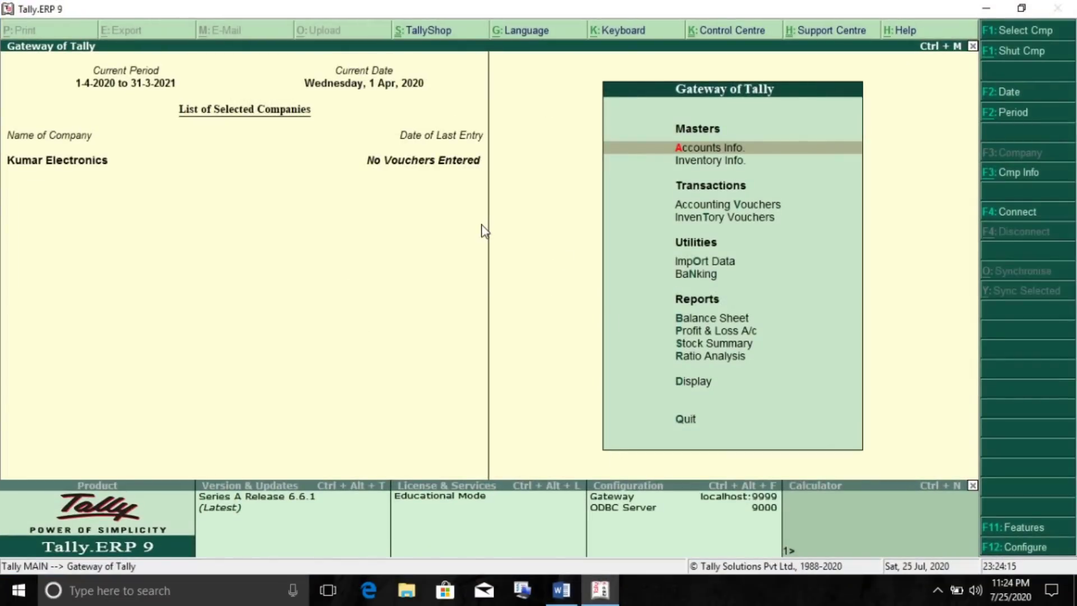
click(705, 209)
click(706, 212)
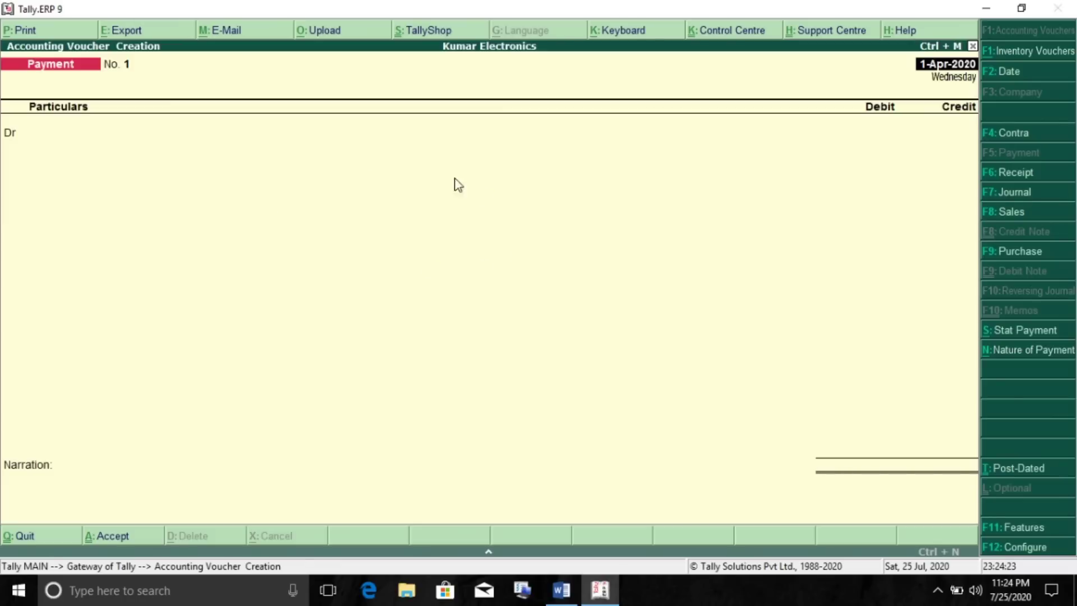
click(1027, 252)
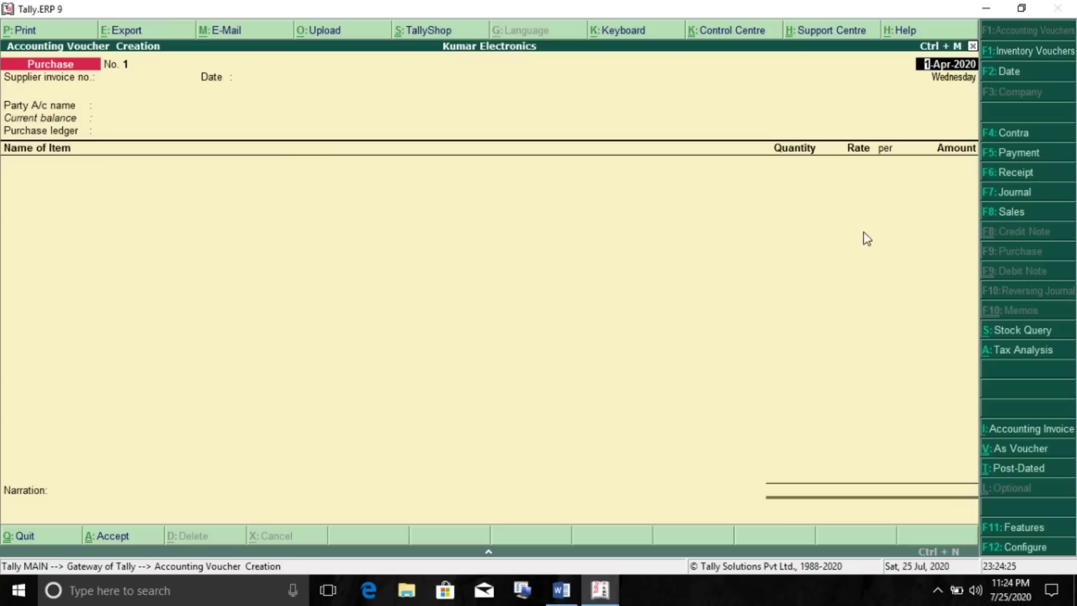
click(115, 105)
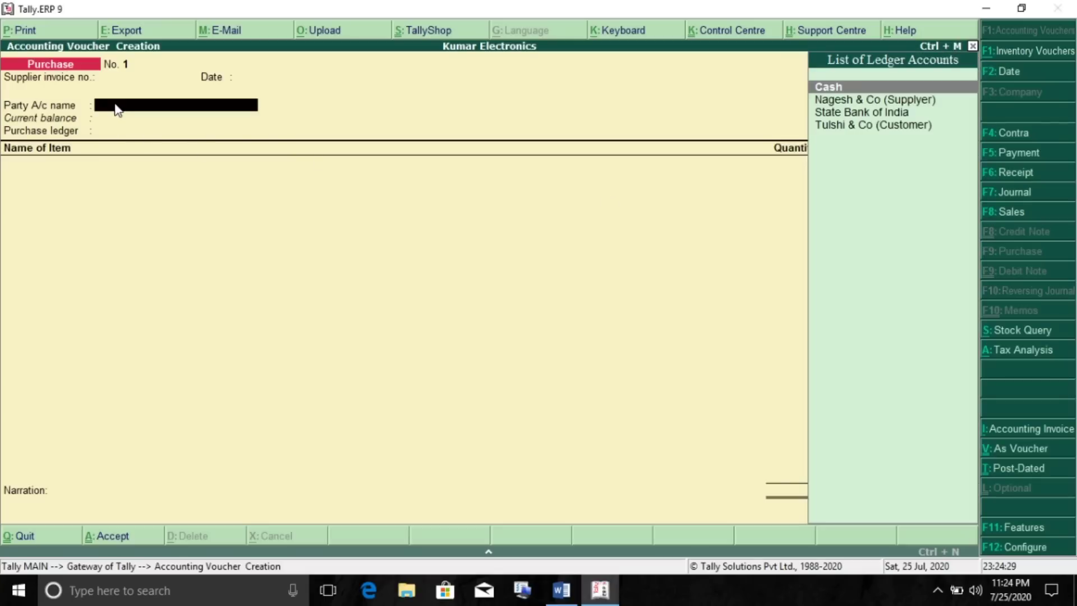
Switch to the Word document, check the supplier and the LG TVs quantity in transaction 1, and return to Tally.ERP 9.
click(561, 589)
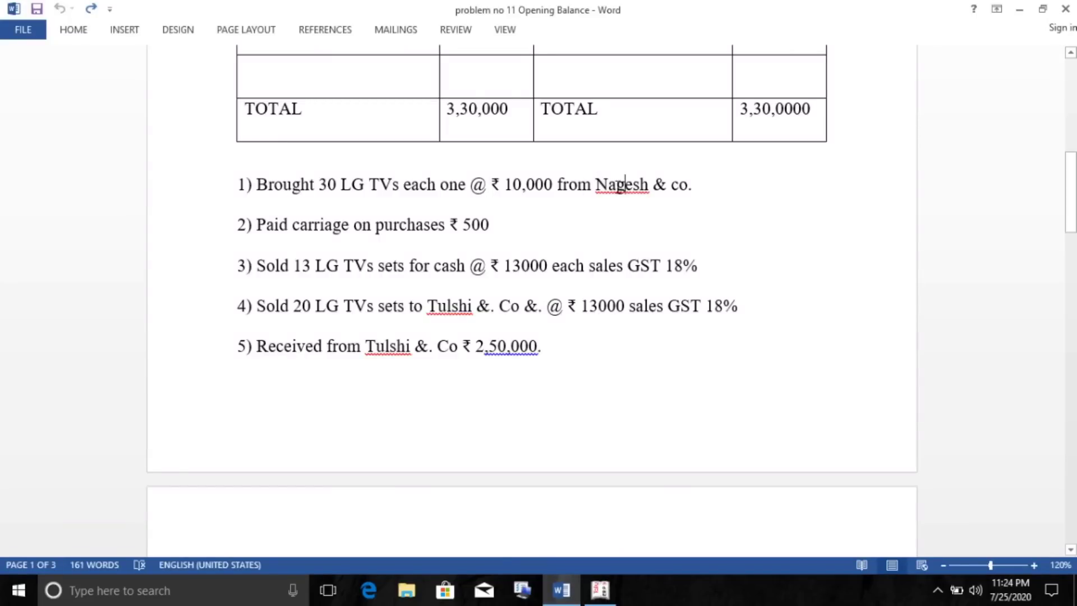
drag(625, 186, 687, 188)
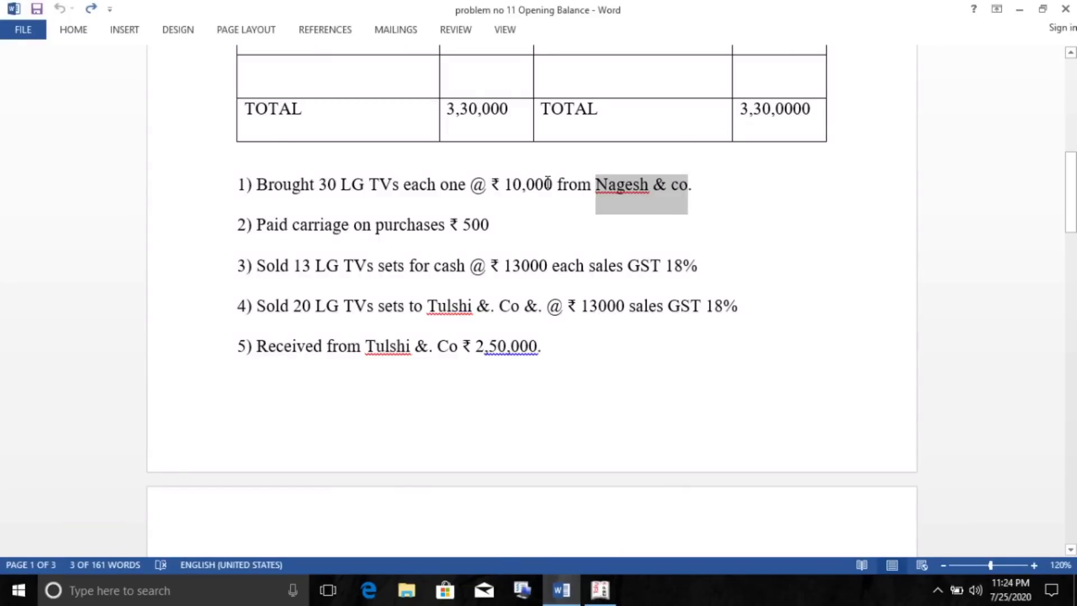
drag(319, 185, 402, 186)
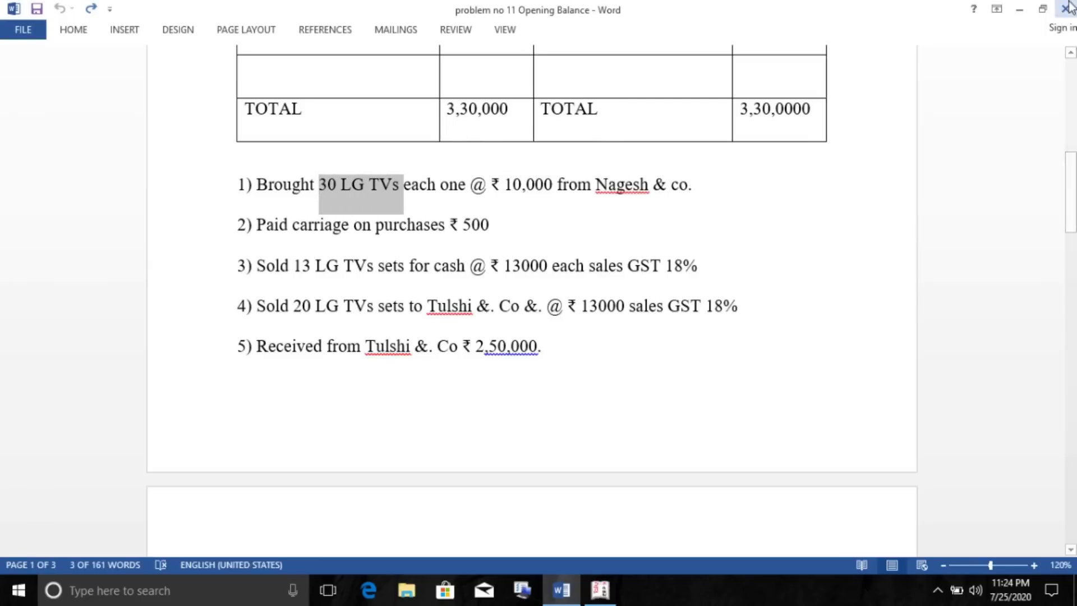
click(1020, 8)
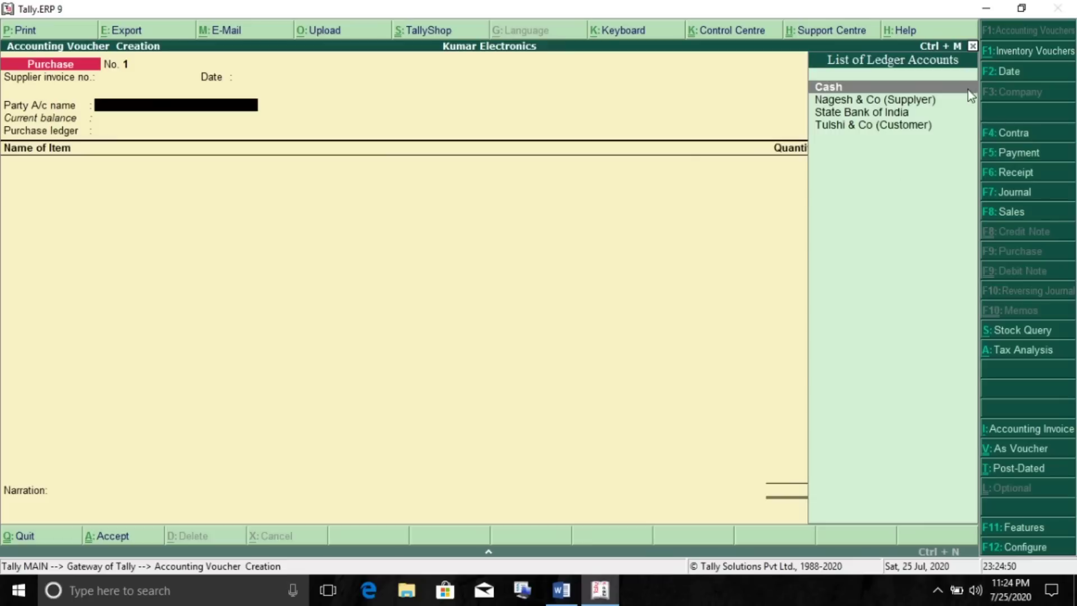
Select Nagesh & Co (Supplyer) as the purchase voucher's party account and accept the supplier details with India and Maharashtra.
click(867, 101)
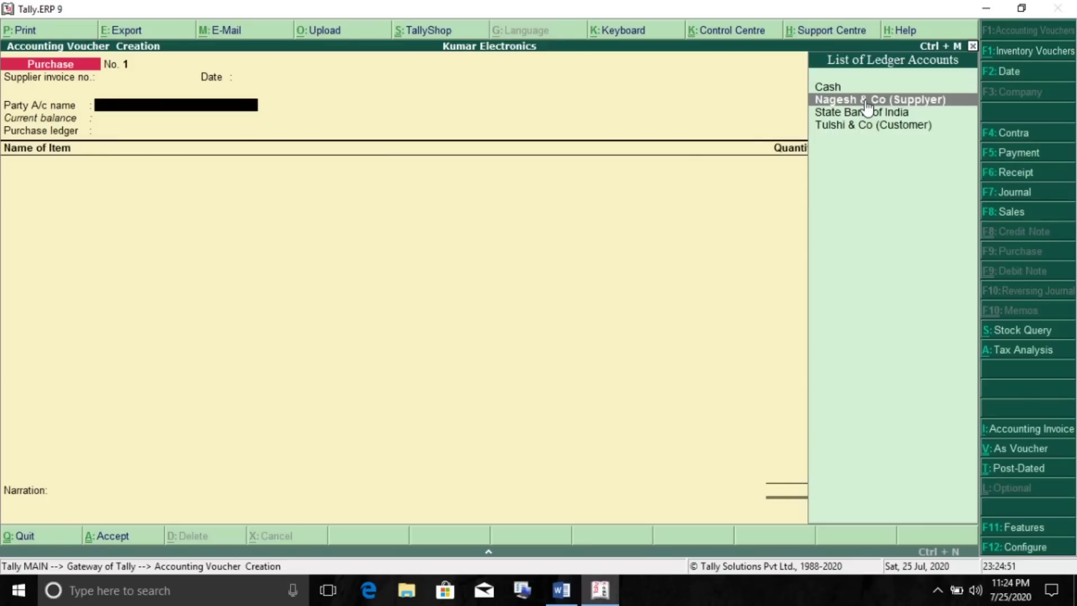
click(866, 101)
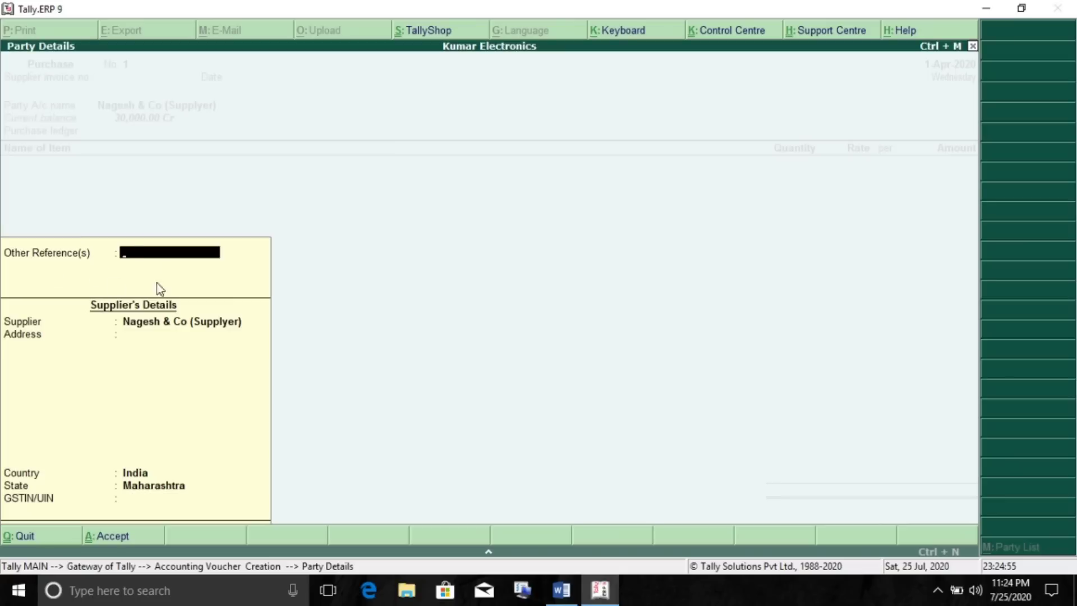
key(Return)
key(Return)
key(Return)
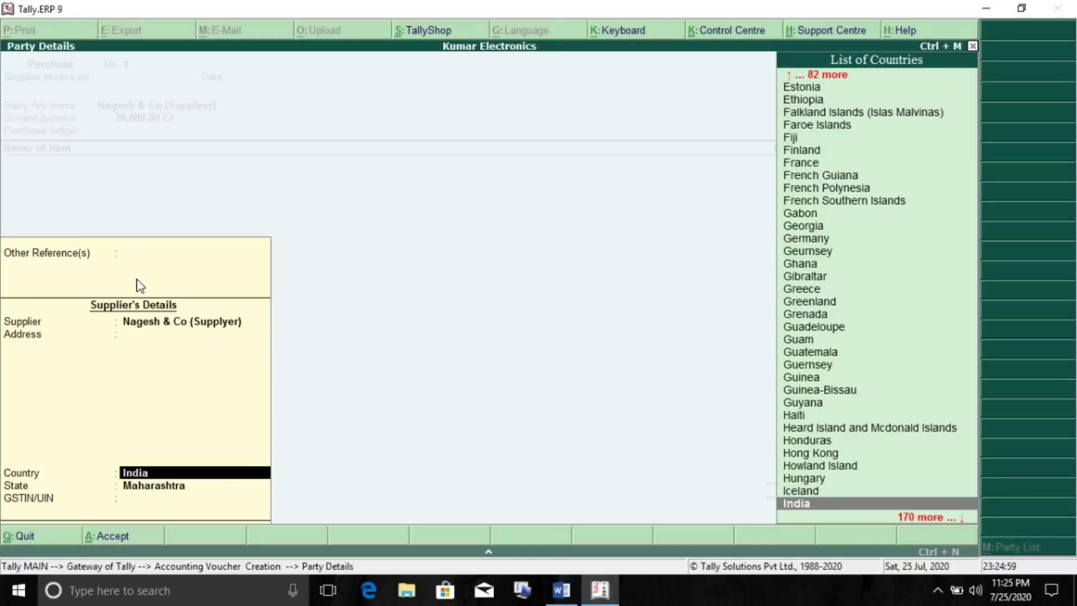
key(Return)
key(Return)
key(Return)
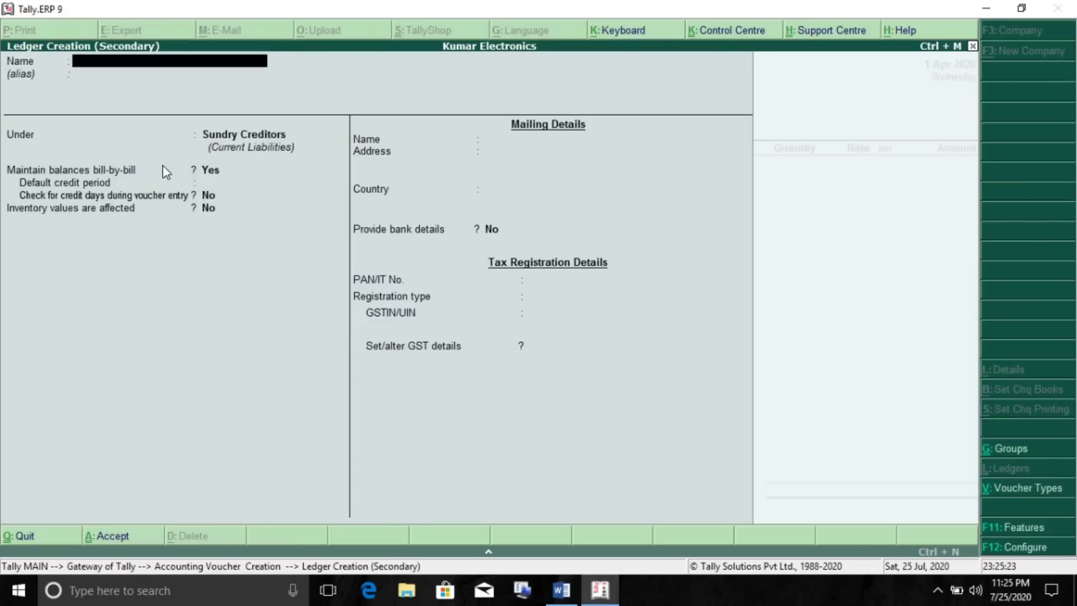
In a new secondary ledger, enter the name Purchase A/c, group it under Purchase Accounts and keep inventory values affected.
text(Purchase A/c)
key(Return)
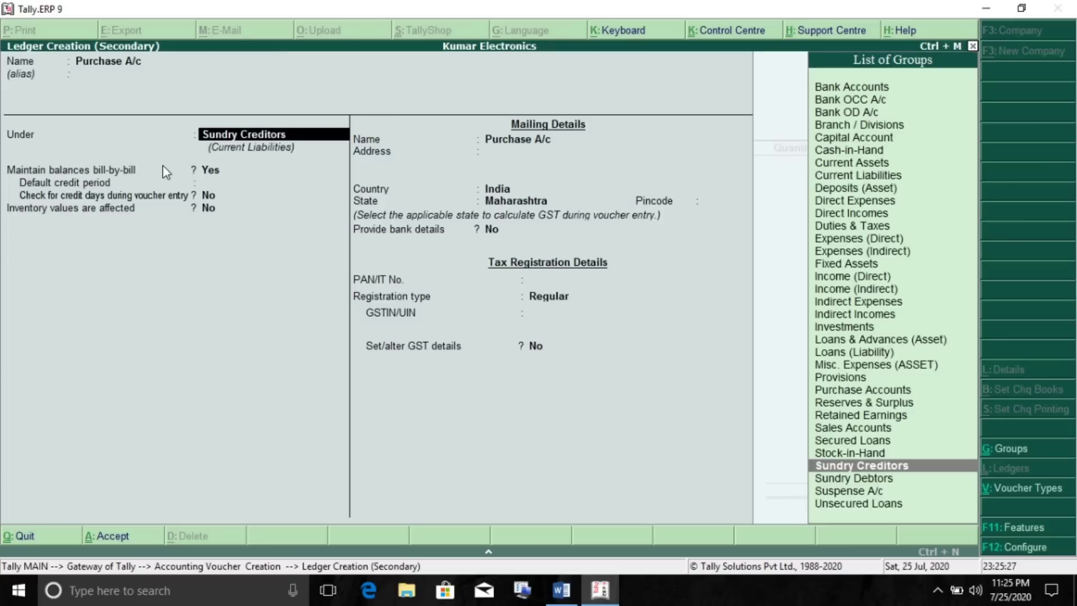
text(P)
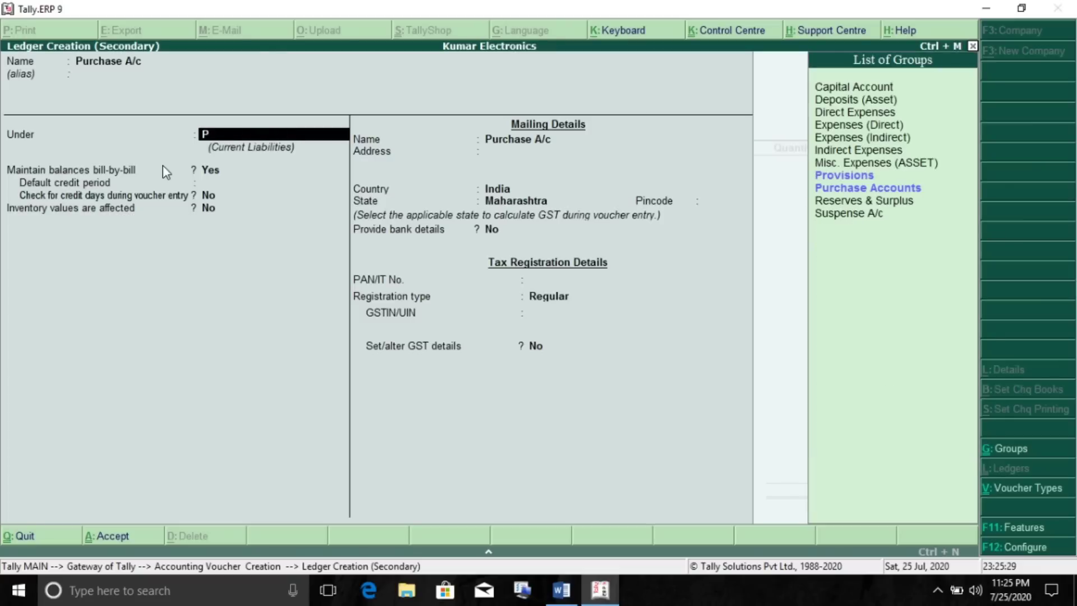
key(Down)
key(Return)
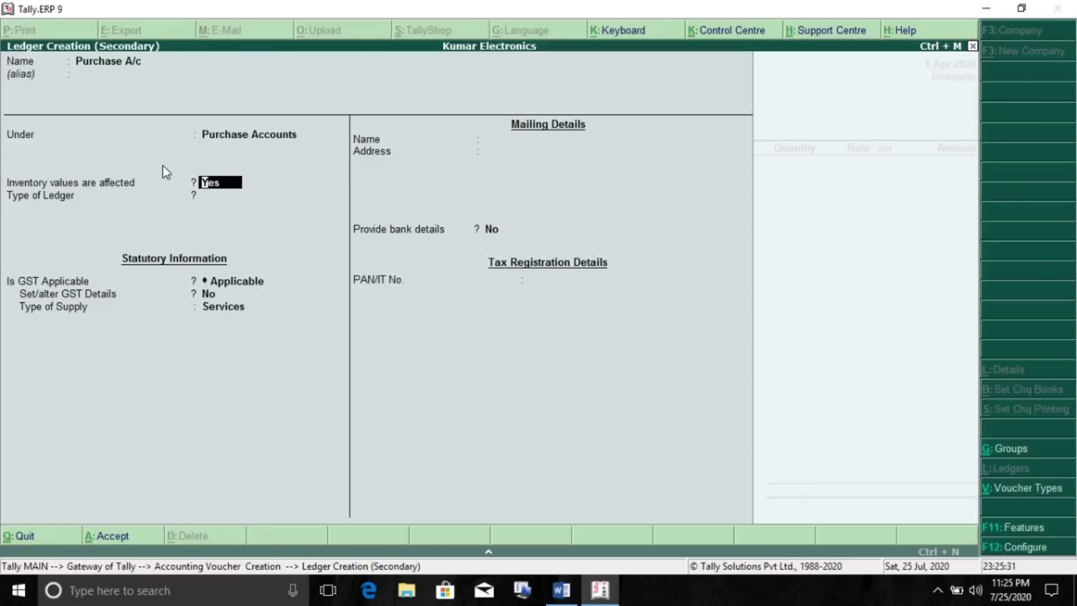
key(Return)
key(Return)
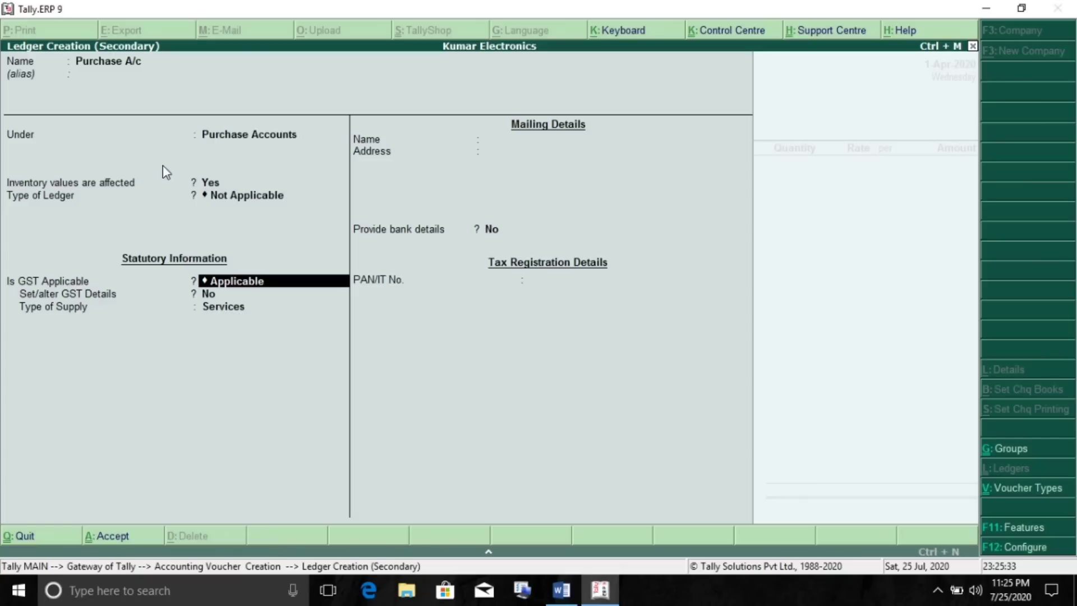
Enable GST details for the Purchase A/c ledger, with nature of transaction Purchase Taxable, integrated tax 18% and cess 0%.
key(Return)
text(y)
key(Return)
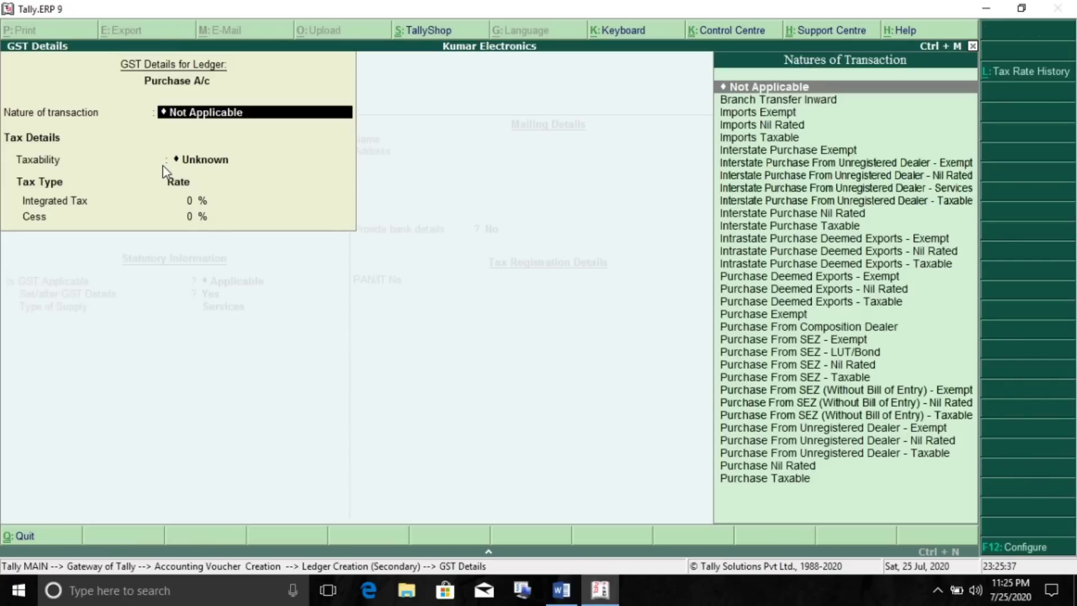
key(Down)
key(Down)
key(Down)
key(Down)
key(Down)
key(Down)
key(Down)
key(Down)
key(Down)
key(Down)
key(Down)
key(Down)
key(Down)
key(Down)
key(Down)
key(Down)
key(Down)
key(Down)
key(Down)
key(Down)
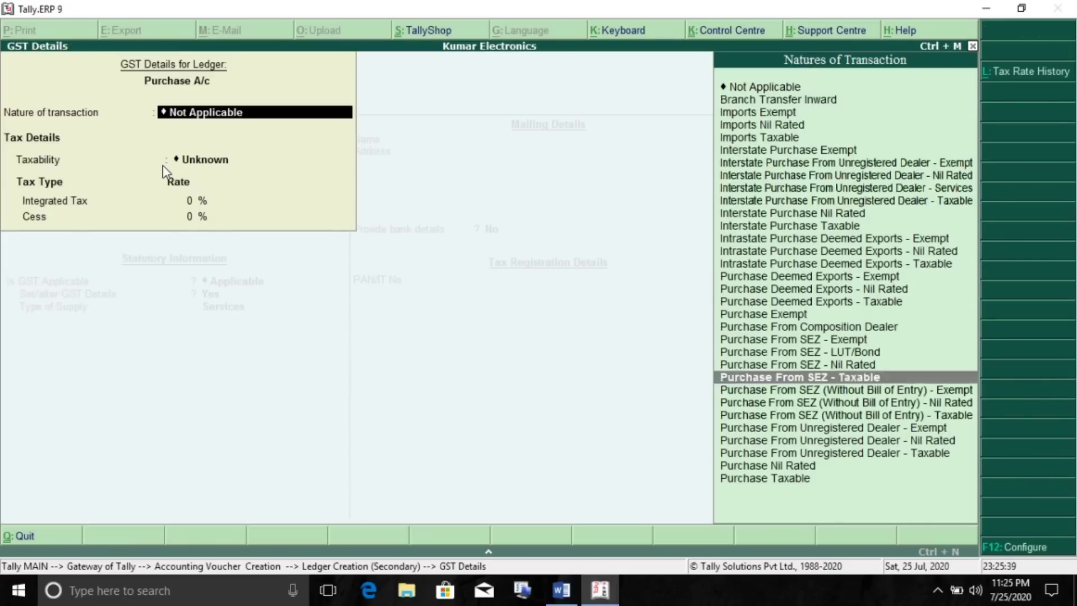
key(Down)
key(Return)
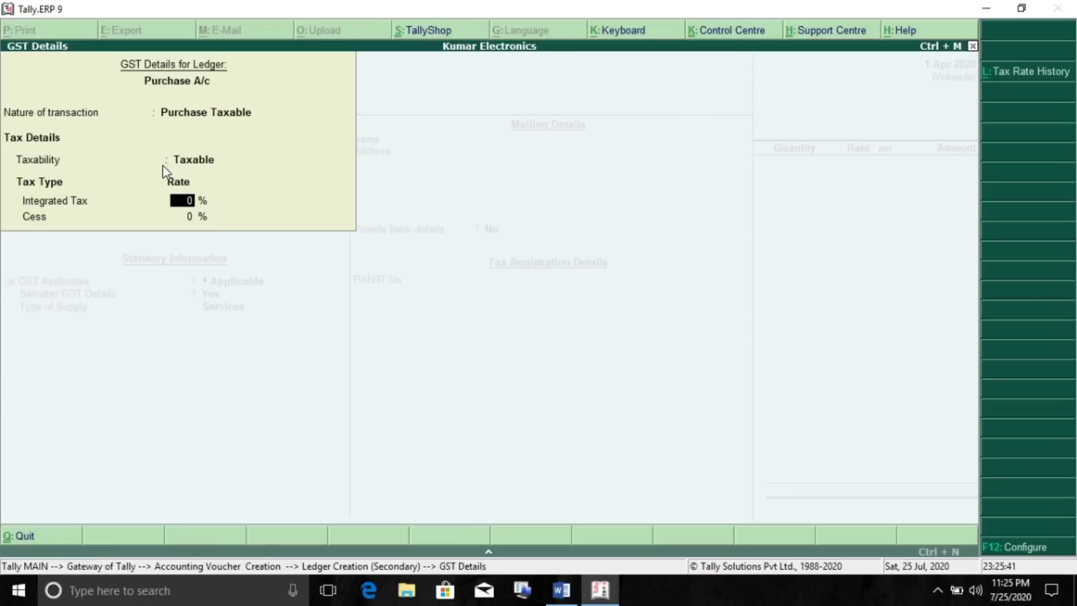
text(18)
key(Return)
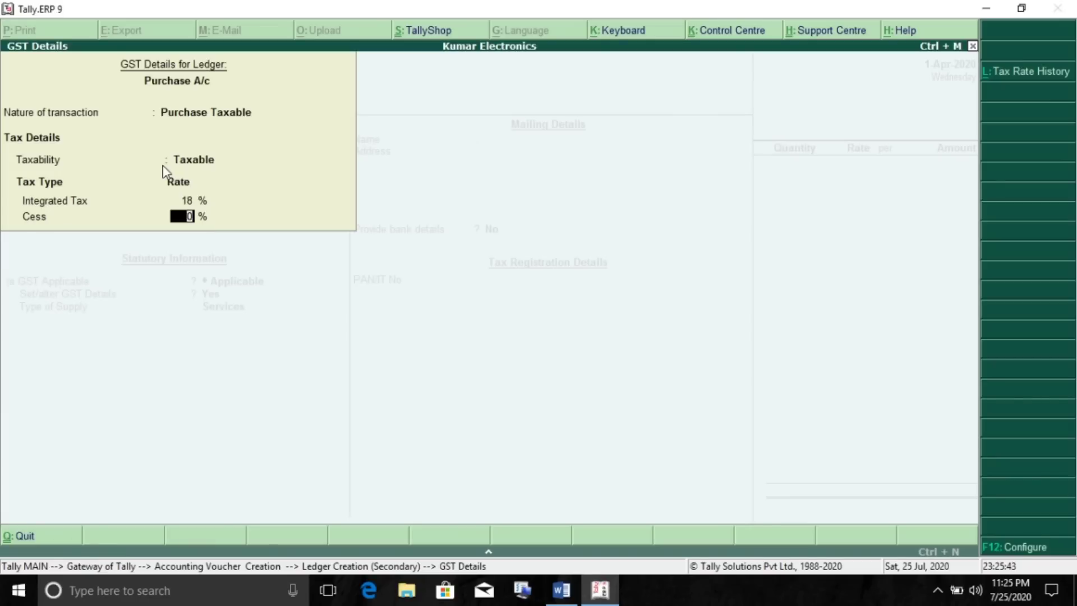
key(Return)
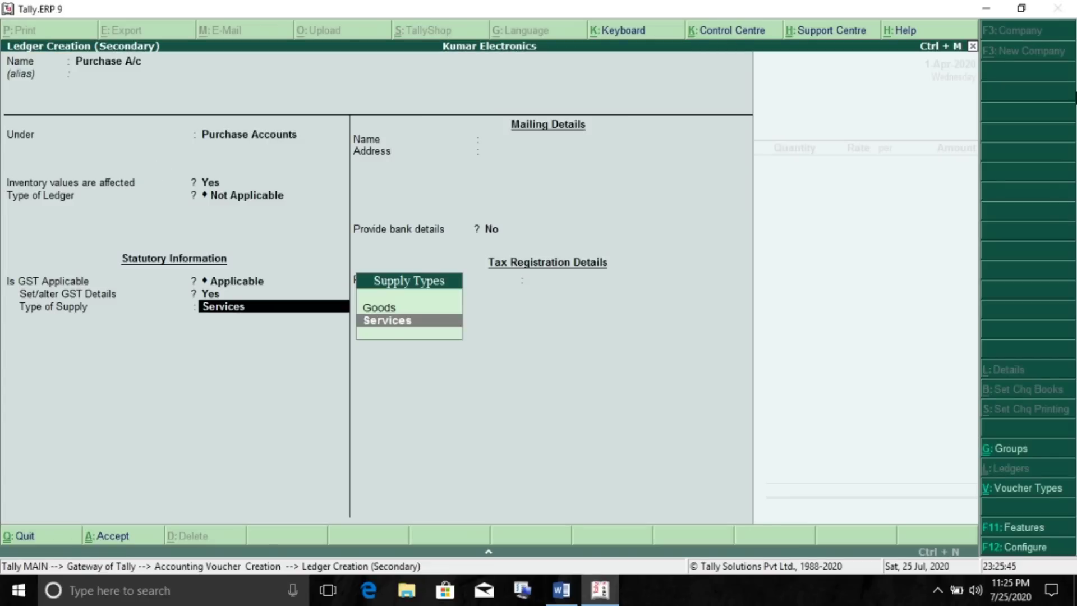
Set the Purchase A/c ledger's type of supply to Goods and save the ledger.
key(Up)
key(Return)
key(Return)
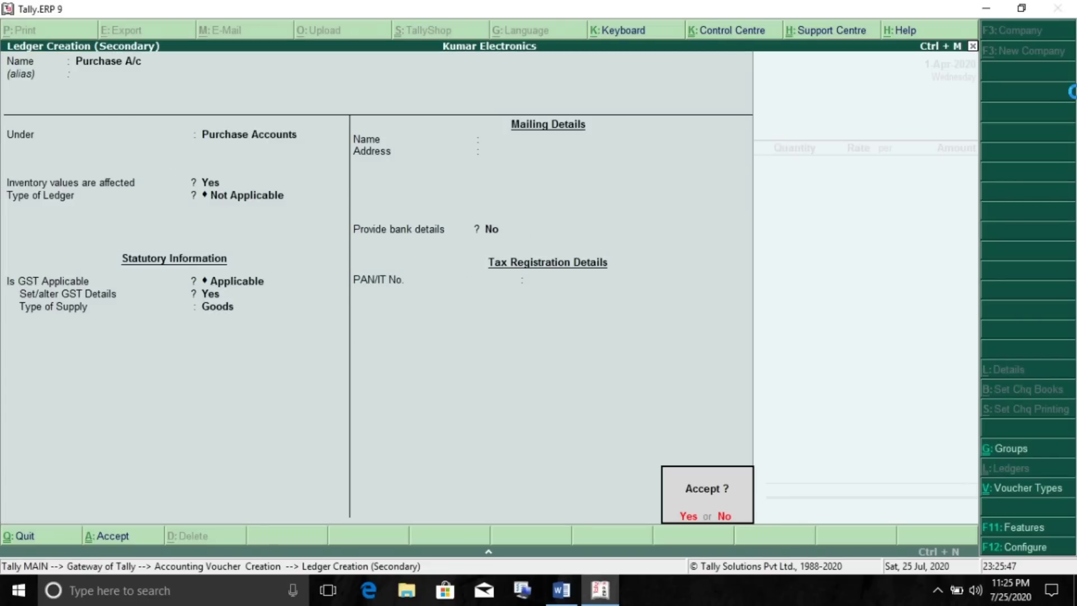
key(Return)
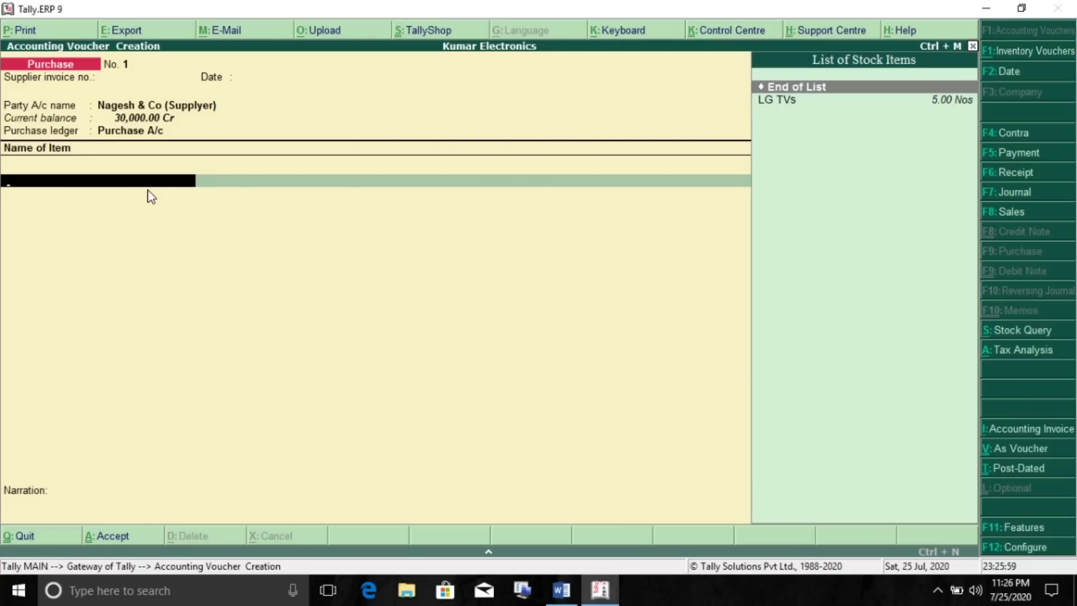
Add 30 Nos of LG TVs at a rate of 10,000.00 each to the purchase voucher.
click(783, 101)
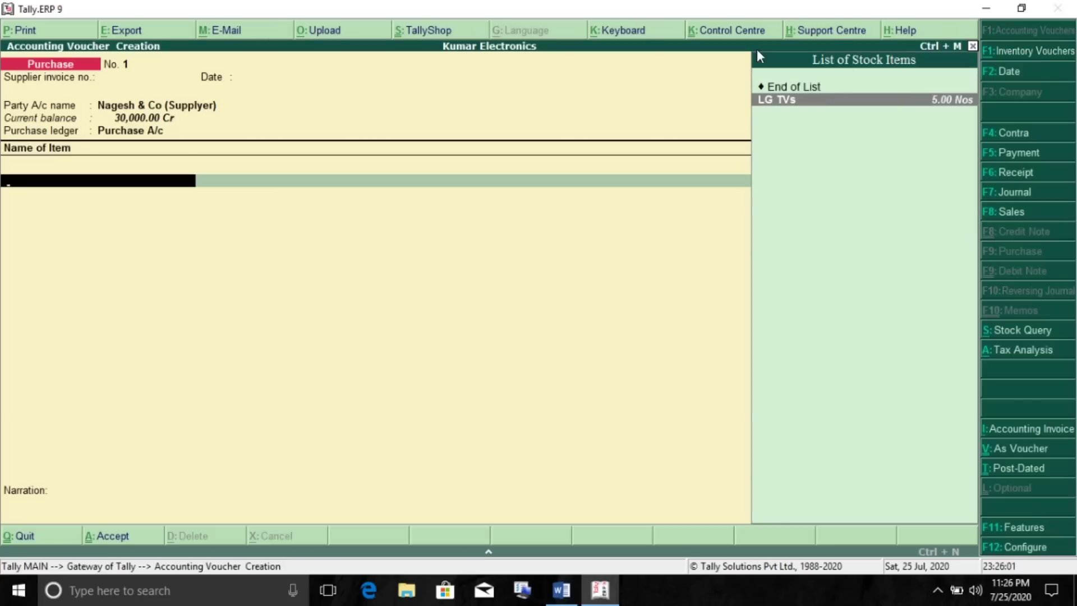
key(Return)
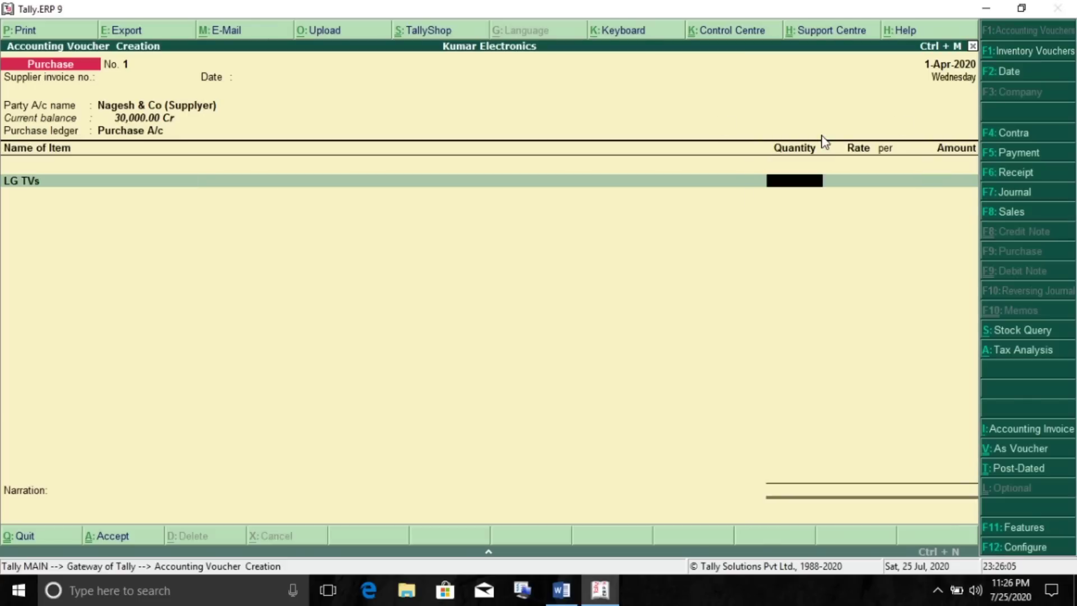
text(30)
key(Return)
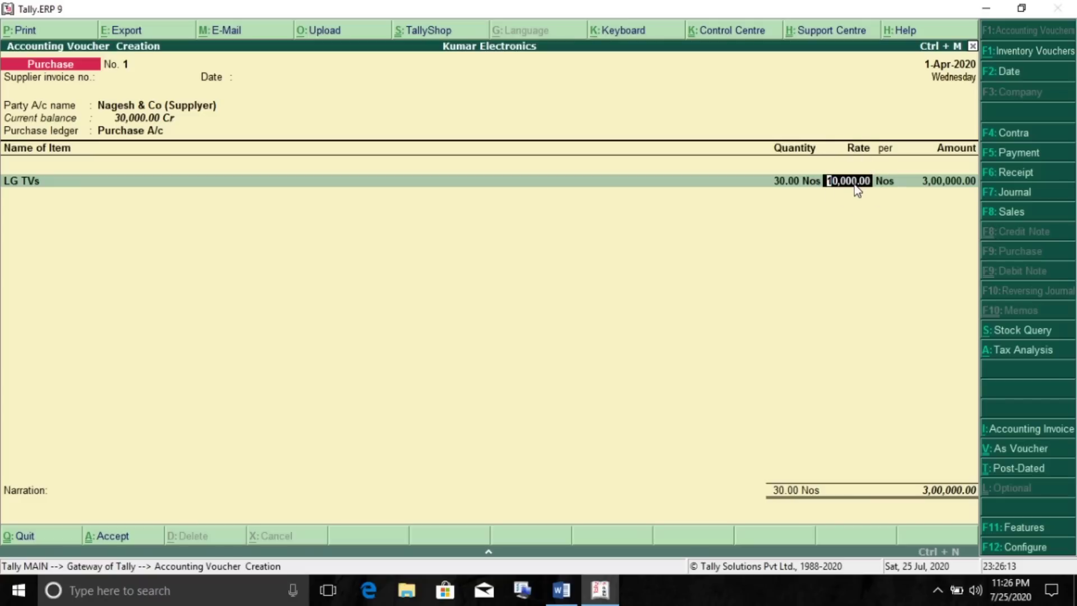
key(Return)
key(Return)
key(Return)
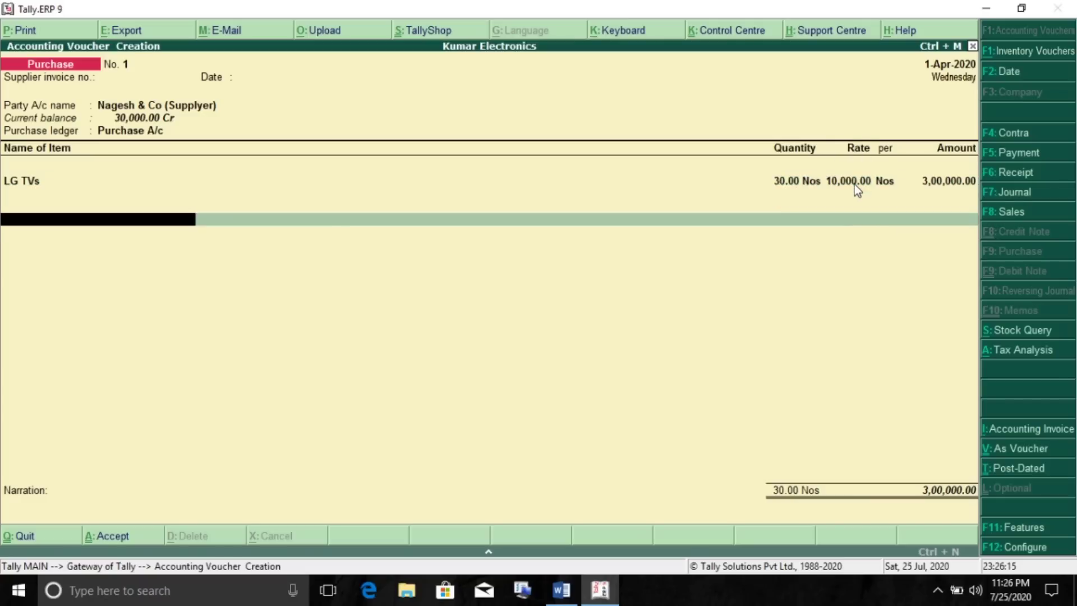
End the item list without adding tax ledgers, leave the narration empty and save the purchase voucher.
key(Return)
key(Return)
key(Return)
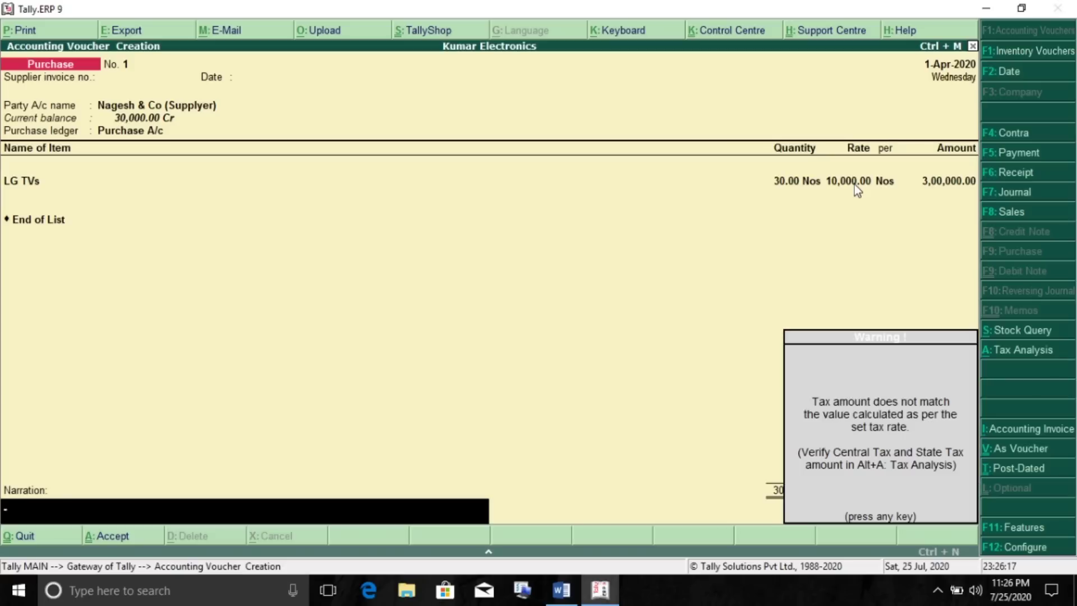
key(Return)
key(Return)
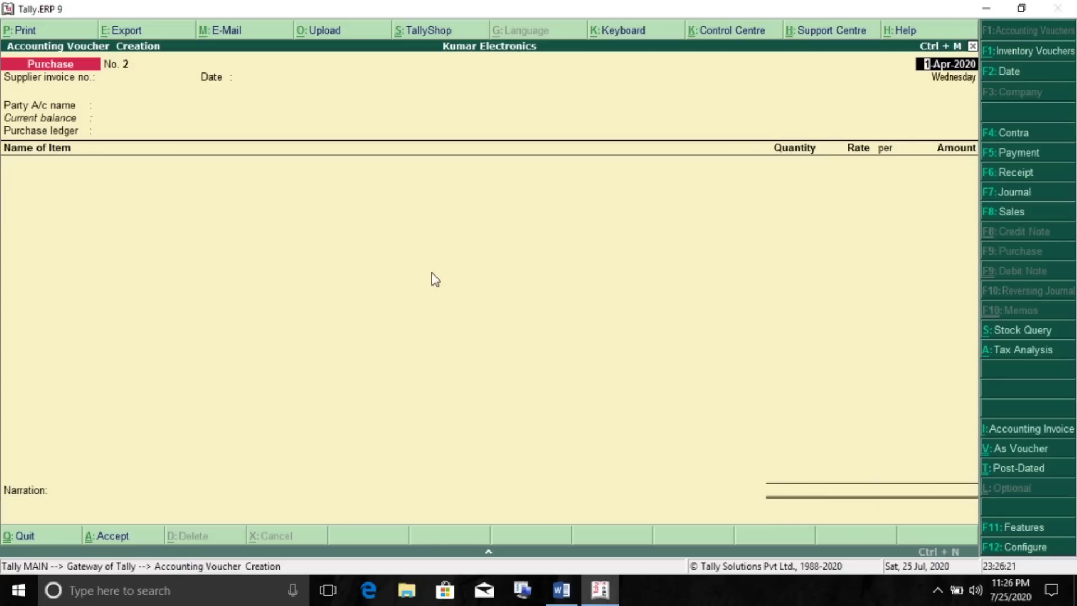
Switch to the Word document, check transaction 2 on carriage paid on purchases, and return to Tally.ERP 9.
key(alt+Tab)
click(299, 226)
drag(261, 226, 535, 236)
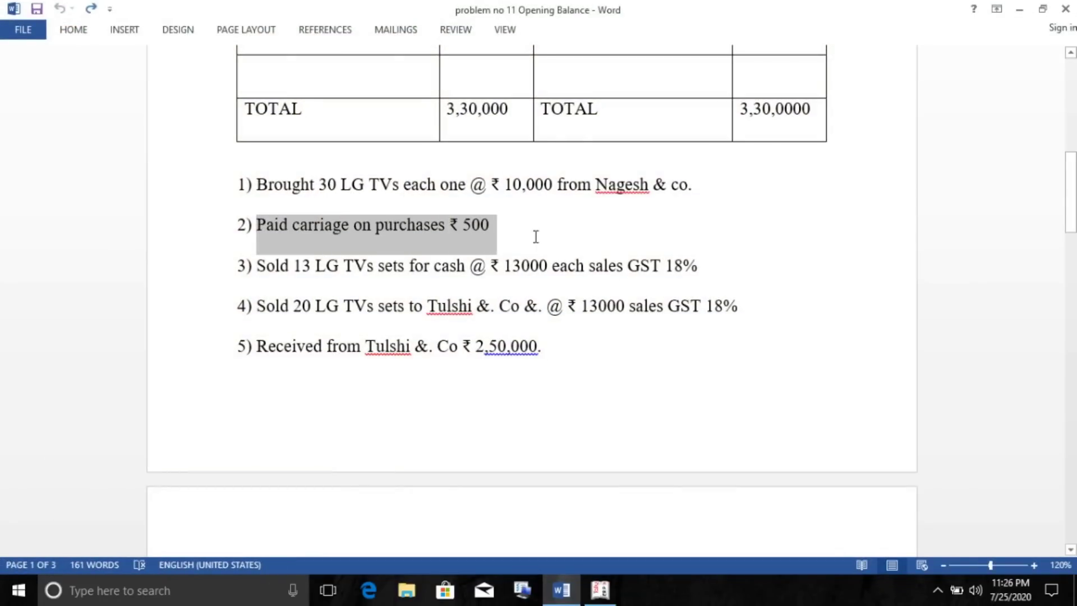
click(496, 230)
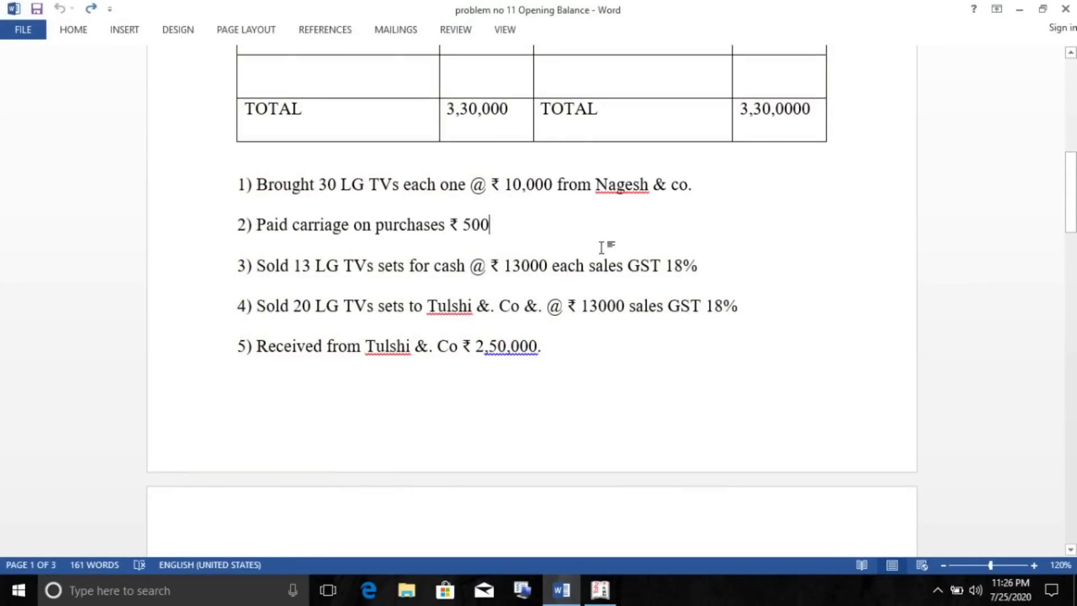
key(alt+Tab)
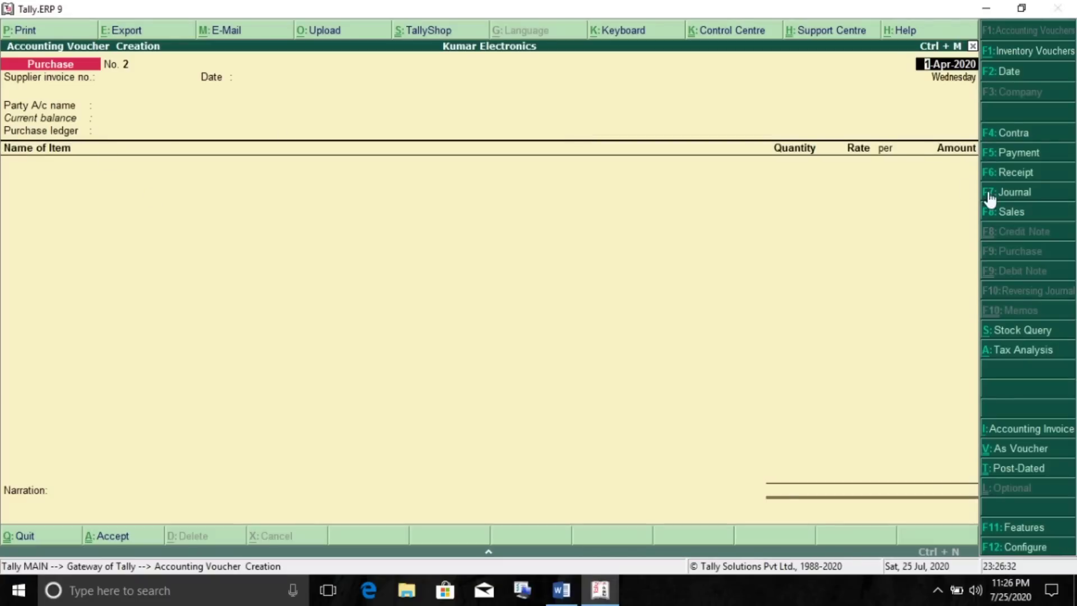
Start a payment voucher and begin a new ledger named Carrage Inward for its debit line, without an alias.
click(1026, 162)
click(119, 134)
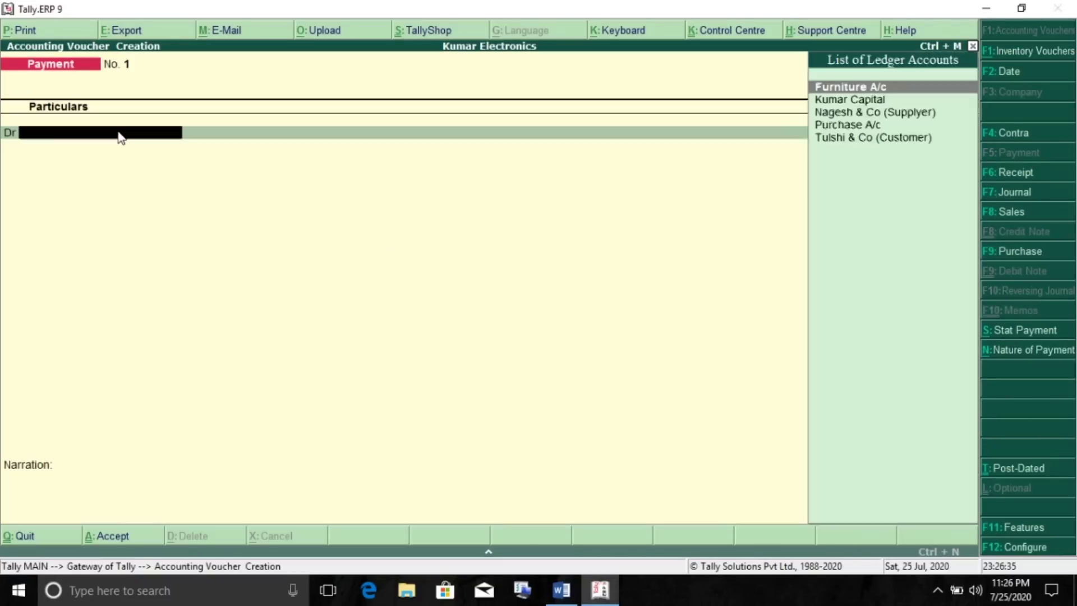
key(alt+c)
text(Carra)
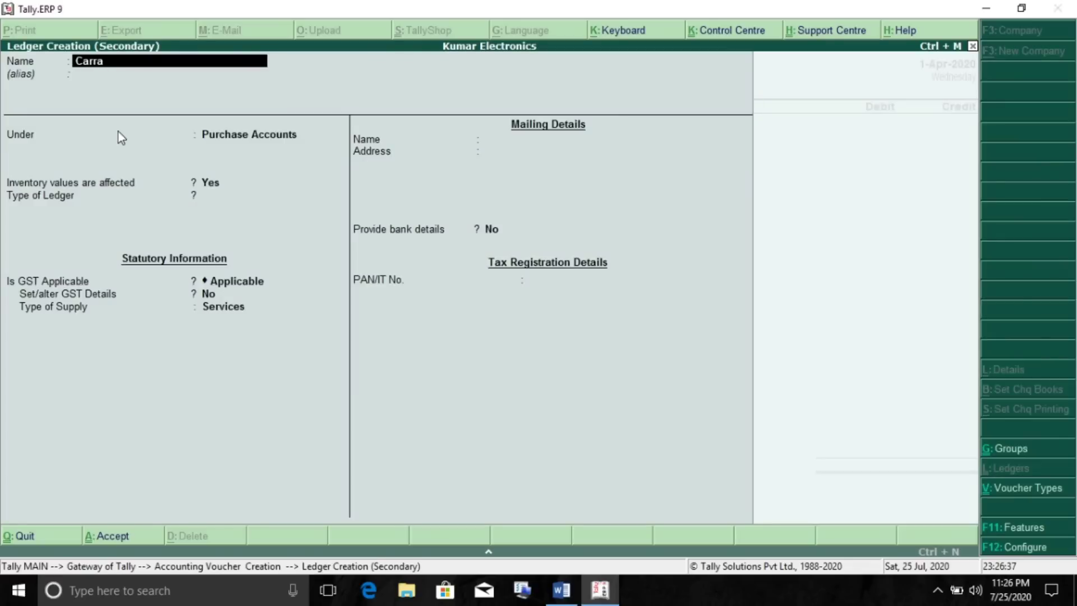
text(ge inward)
key(Return)
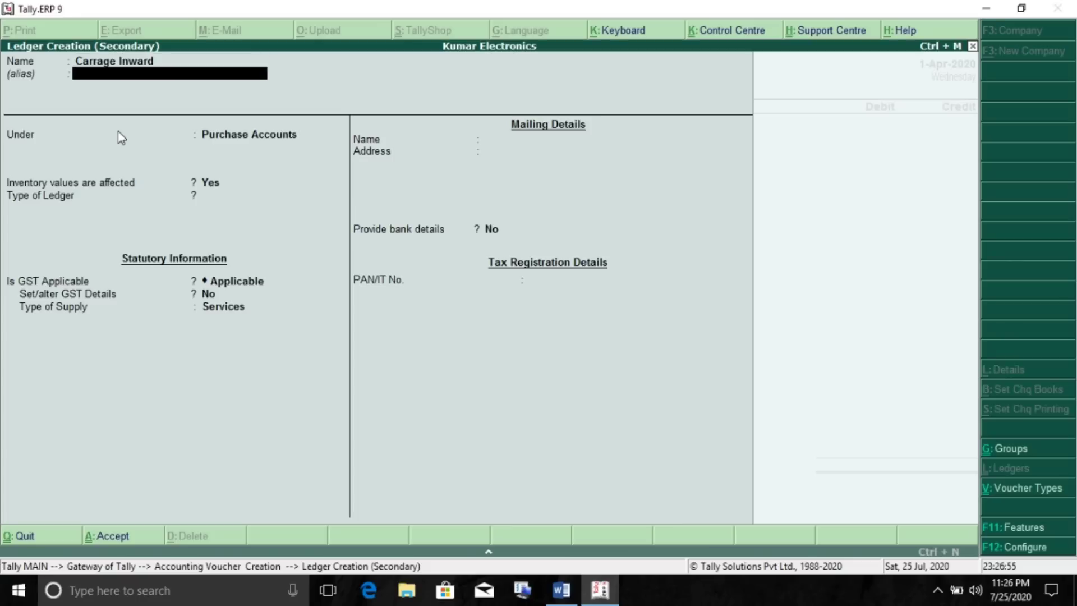
key(Return)
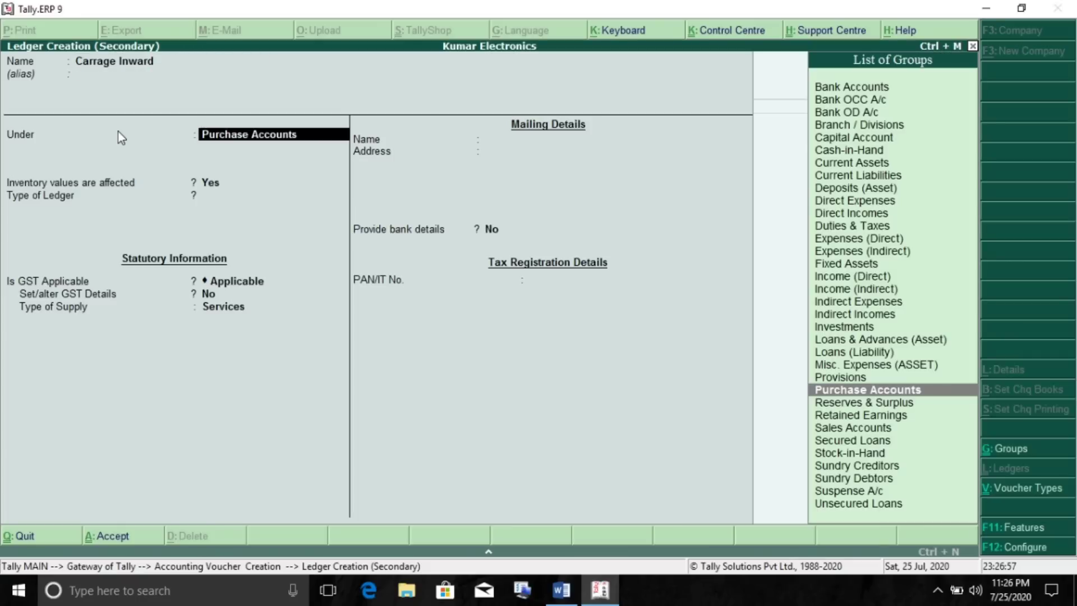
Place the Carrage Inward ledger under Direct Expenses, keep its remaining default settings and save it.
text(Di)
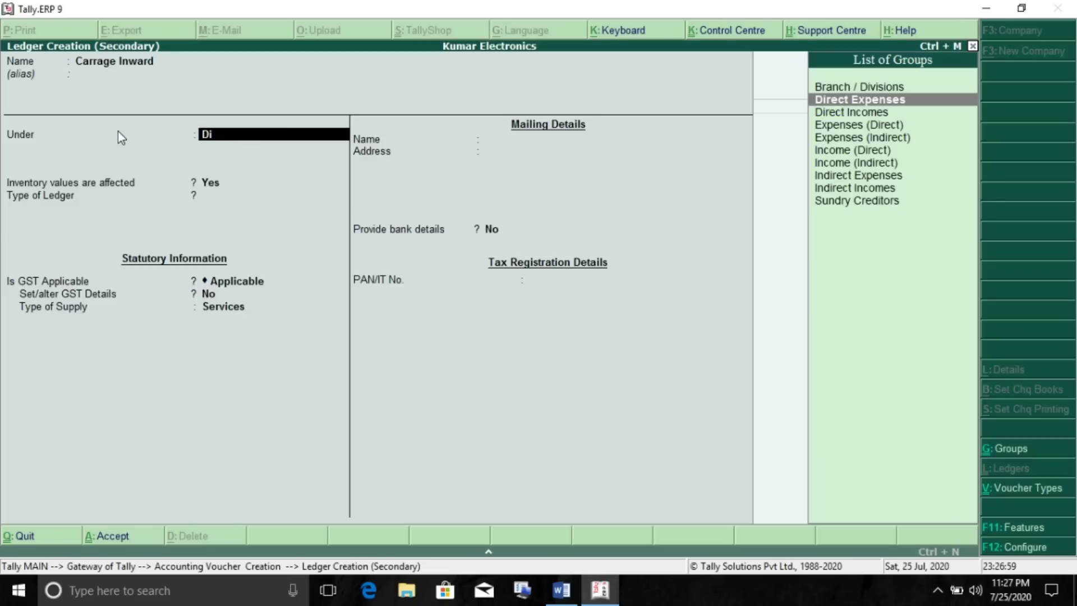
key(Down)
key(Up)
key(Return)
key(Return)
key(Return)
key(Return)
key(Return)
key(Return)
key(Return)
key(Return)
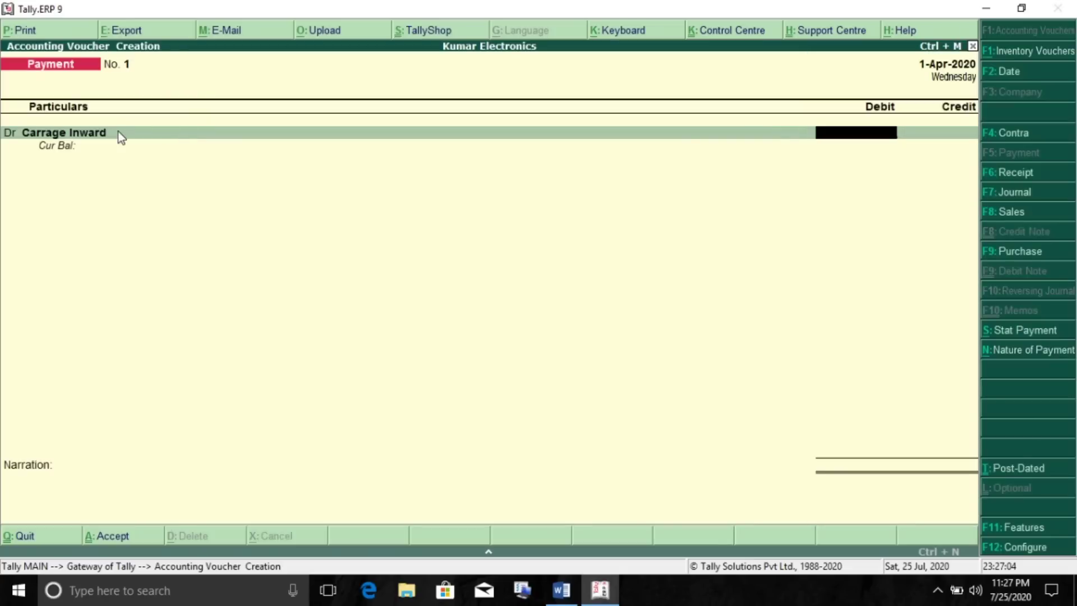
Debit Carrage Inward with 500, credit Cash with the same amount and save the payment voucher without a narration.
text(500)
key(Return)
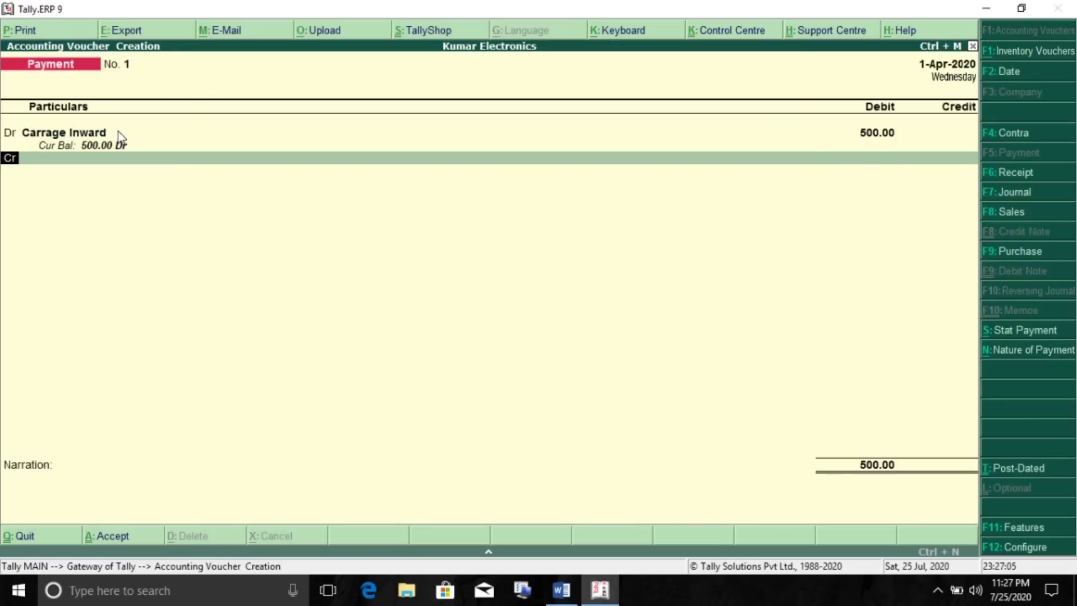
text(Cash)
key(Return)
key(Return)
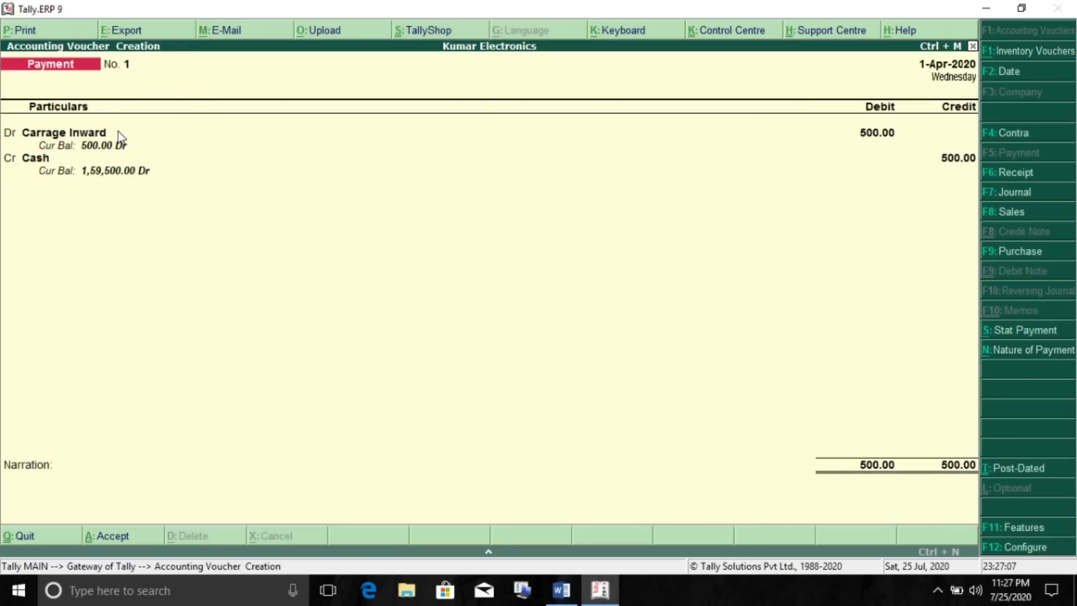
key(Return)
key(Return)
Switch to the Word document, check transaction 3 on the cash sale of LG TVs with GST, and return to Tally.ERP 9.
key(alt+Tab)
click(311, 265)
drag(258, 266, 594, 269)
click(514, 269)
click(593, 271)
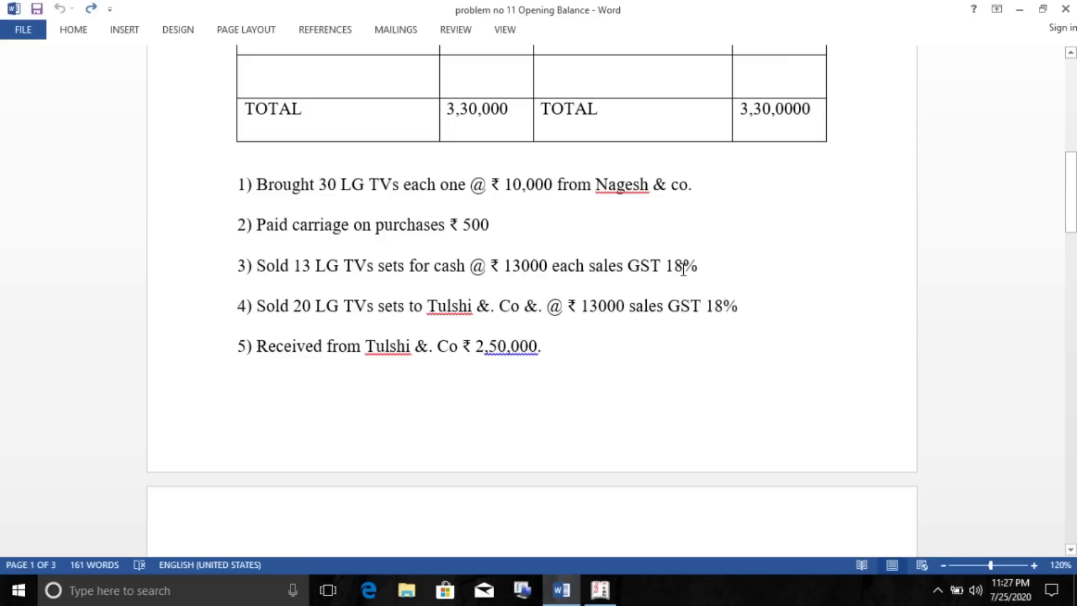
drag(710, 269, 209, 279)
click(337, 272)
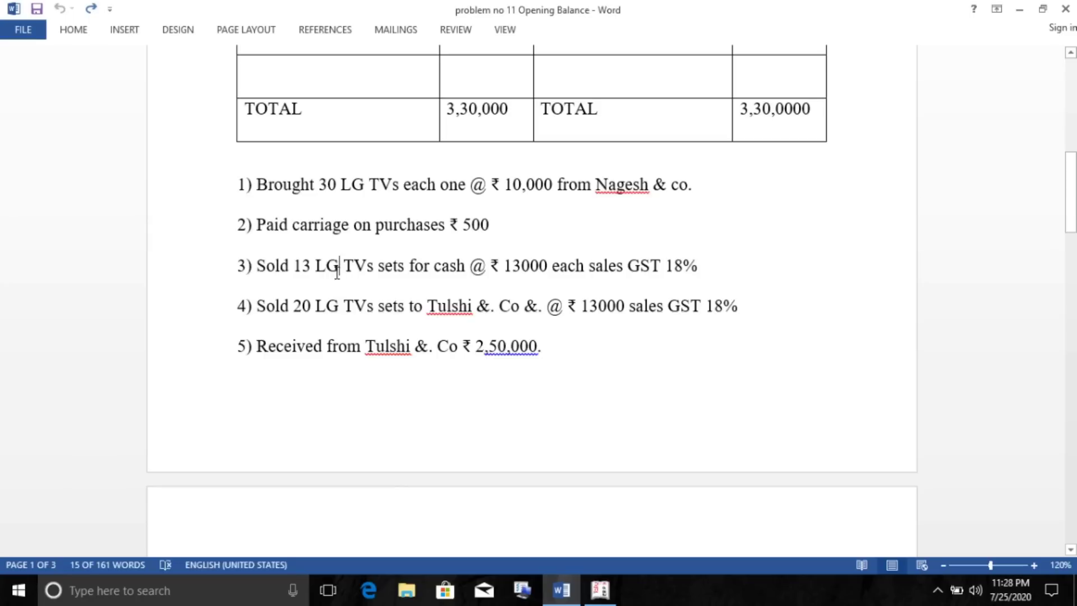
double_click(299, 269)
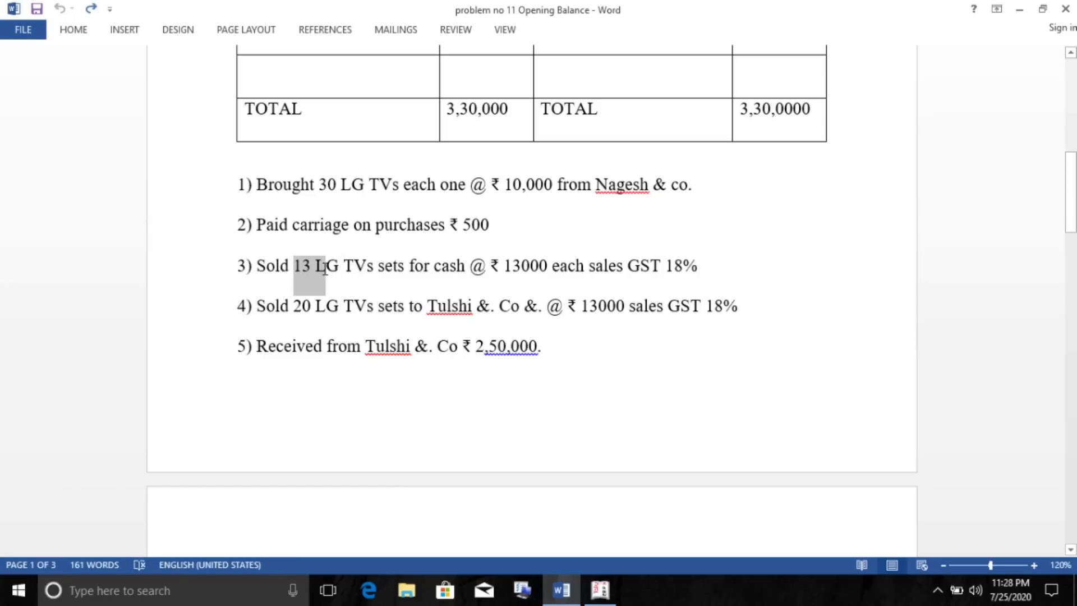
click(695, 279)
drag(589, 268, 695, 278)
click(695, 279)
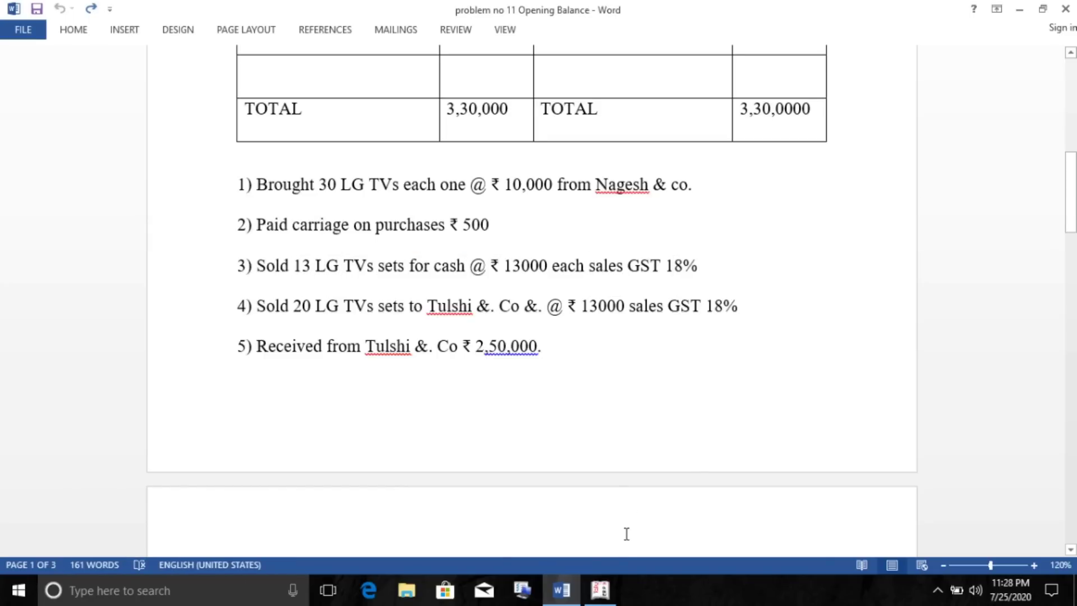
click(600, 589)
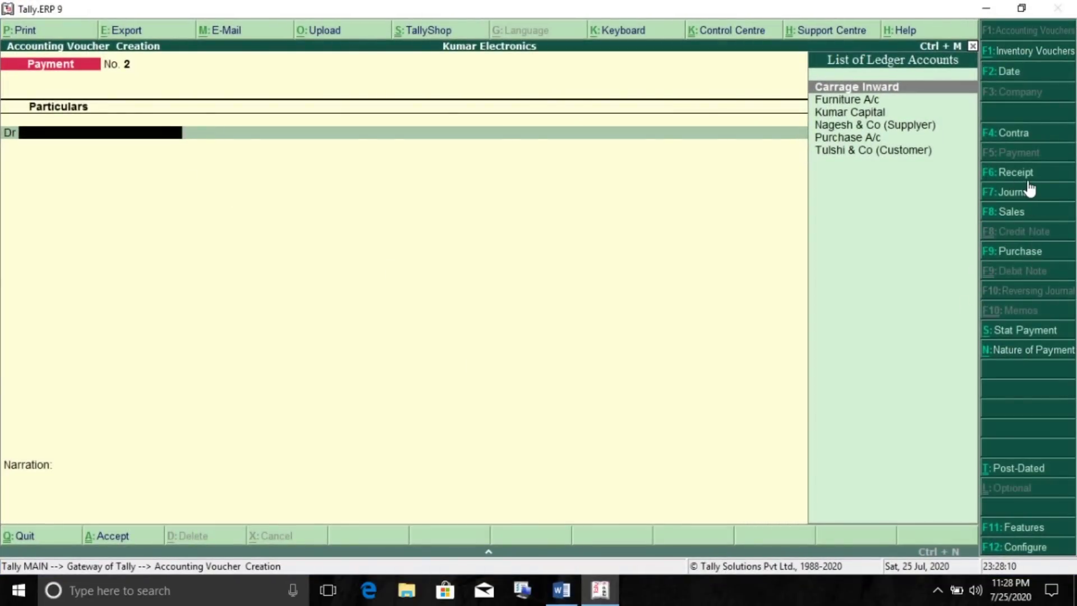
Start a sales voucher with Cash as the party account and accept the default party details.
click(1012, 213)
click(112, 107)
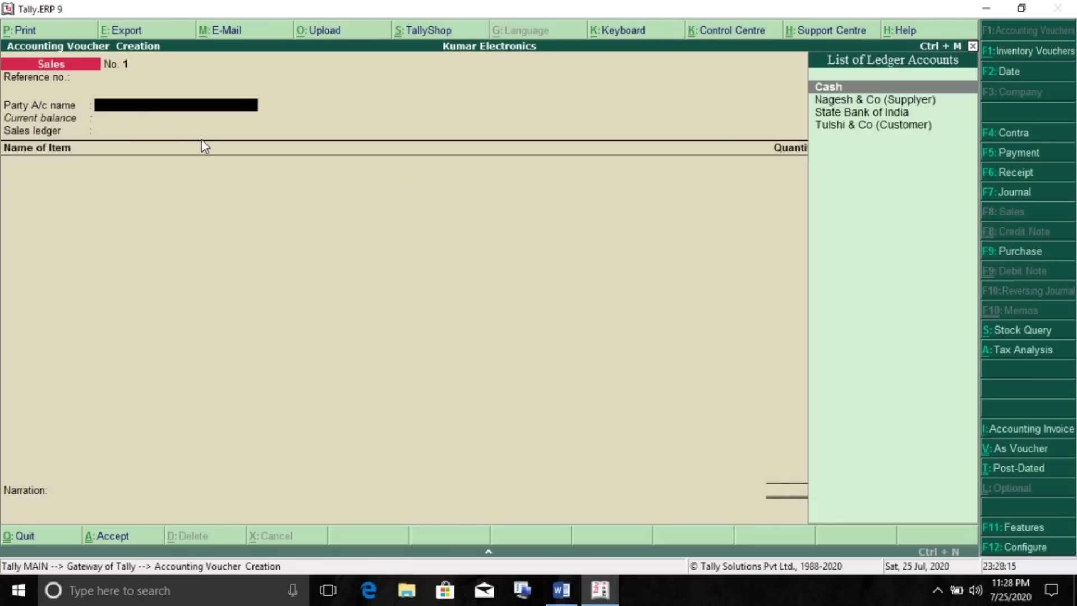
key(Return)
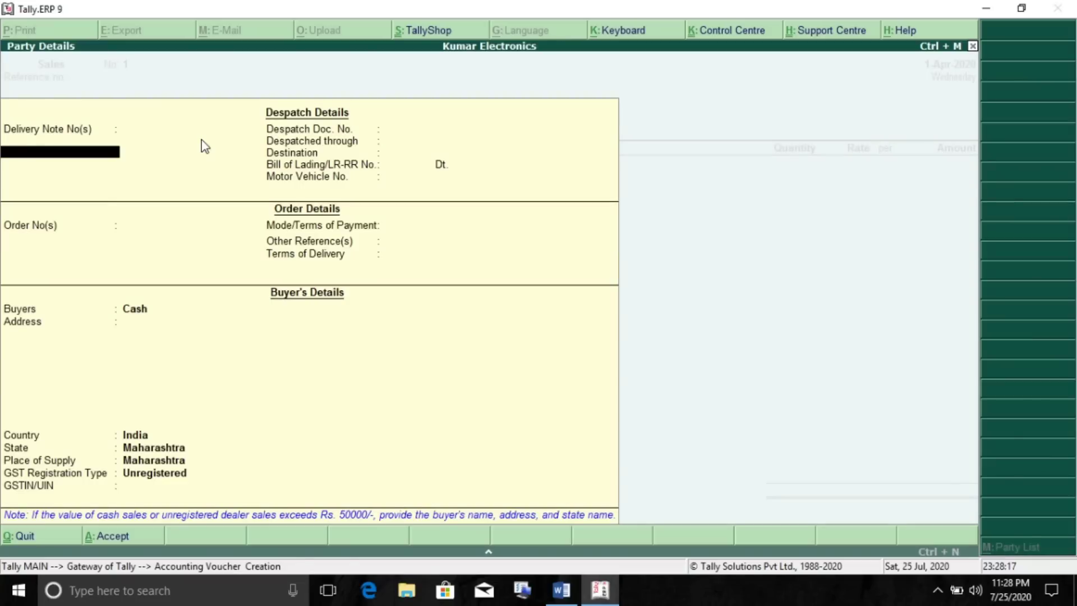
key(ctrl+a)
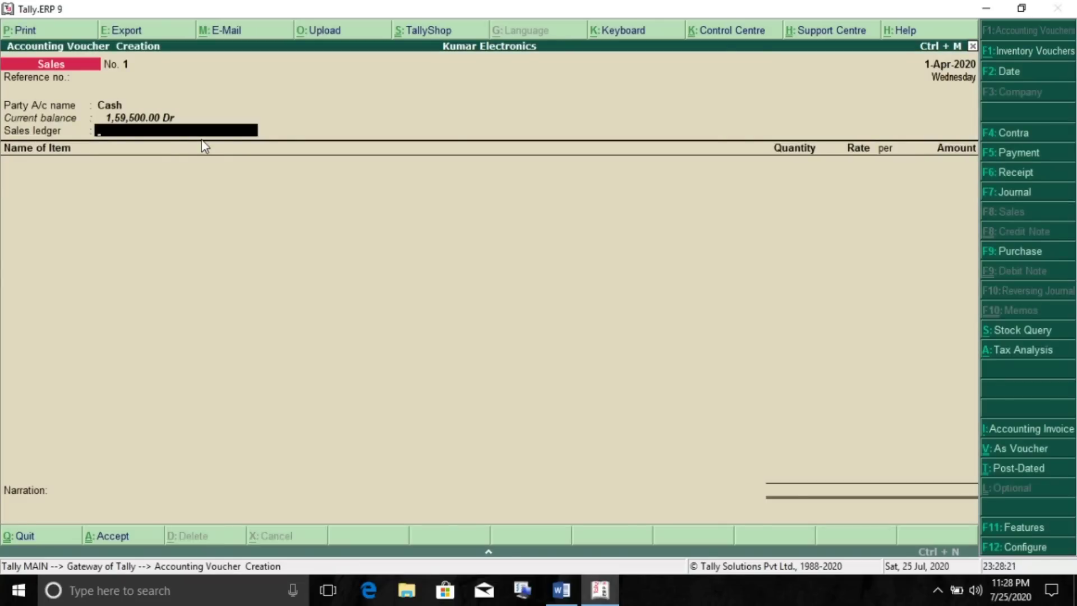
Create a Sales A/c ledger under Sales Accounts with inventory values affected and the ledger type Not Applicable.
key(alt+c)
text(Sales A/c)
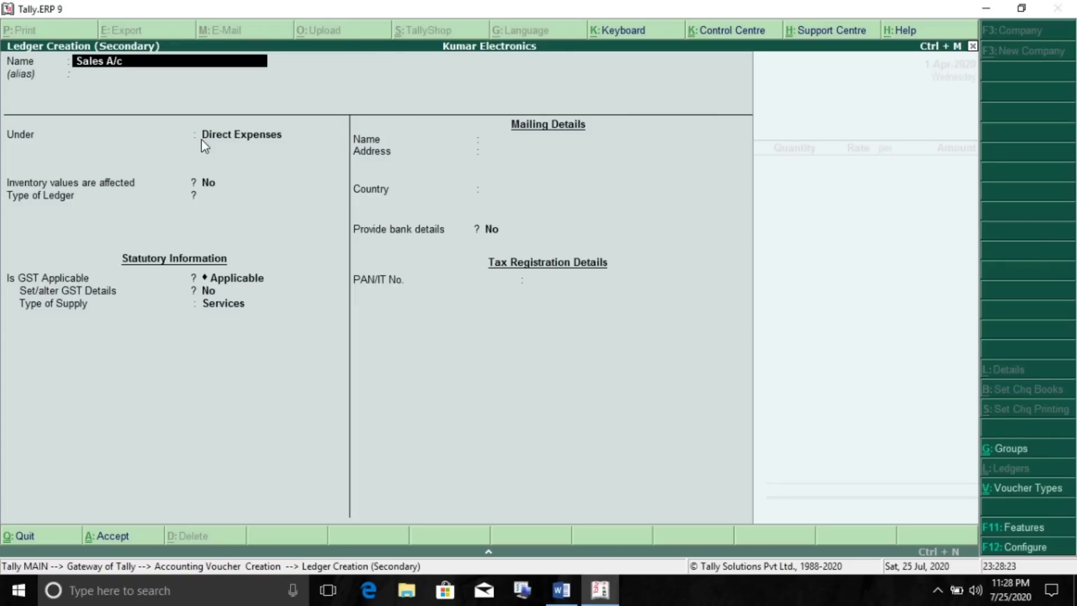
key(Return)
key(Return)
text(Sal)
key(Return)
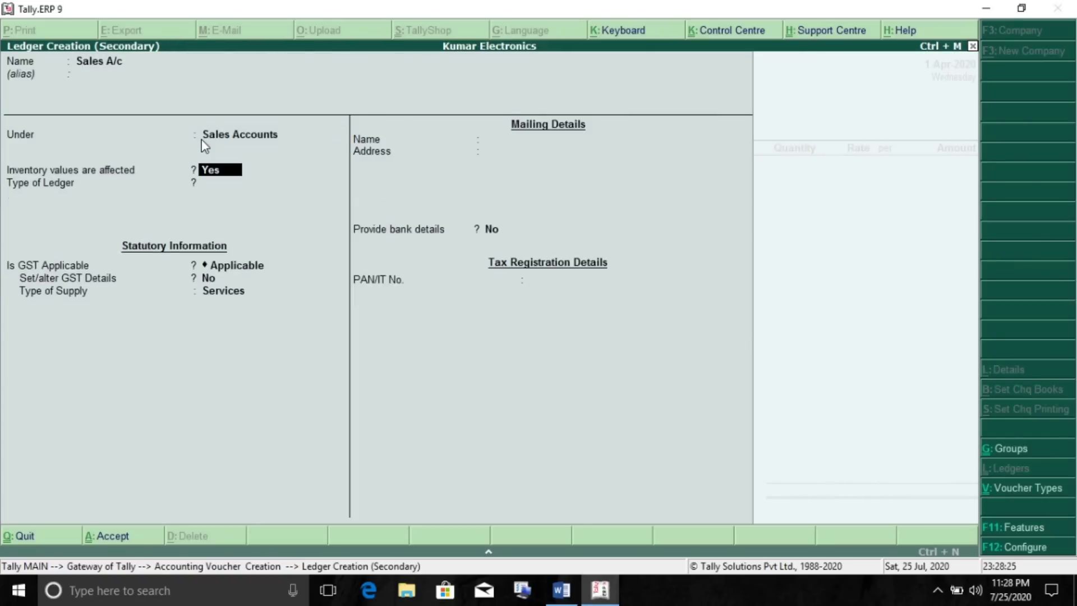
key(Return)
key(Return)
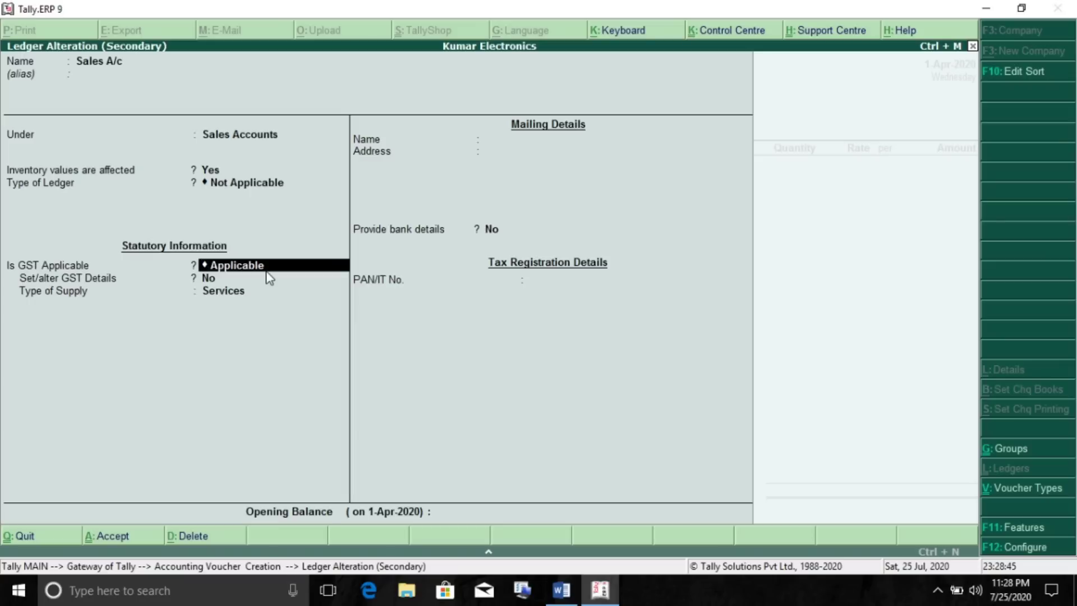
Enable GST details for the Sales A/c ledger, with Sales Taxable as the nature of transaction and an integrated tax rate of 18%.
key(Return)
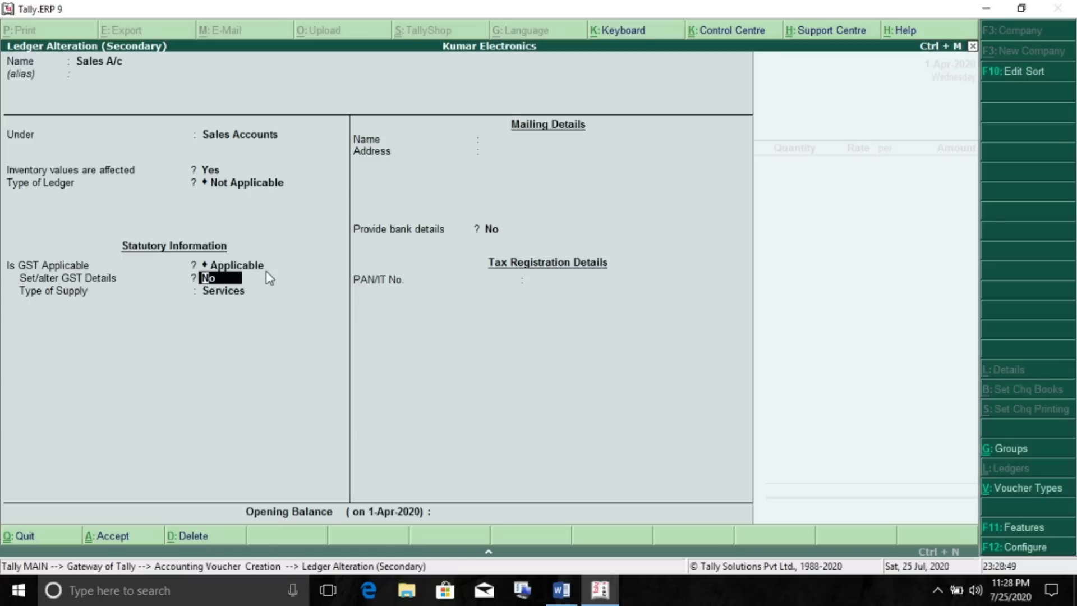
key(y)
key(Return)
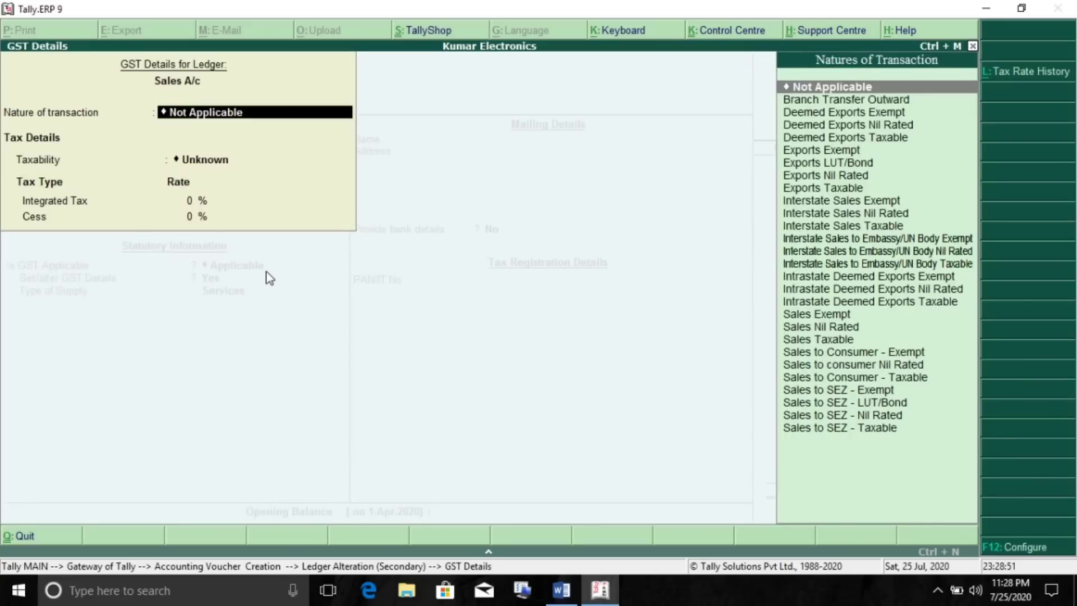
key(Down)
key(Down)
key(Down)
key(Down)
key(Down)
key(Down)
key(Down)
key(Down)
key(Down)
key(Down)
key(Down)
key(Down)
key(Down)
key(Down)
key(Down)
key(Down)
key(Down)
key(Down)
key(Down)
key(Down)
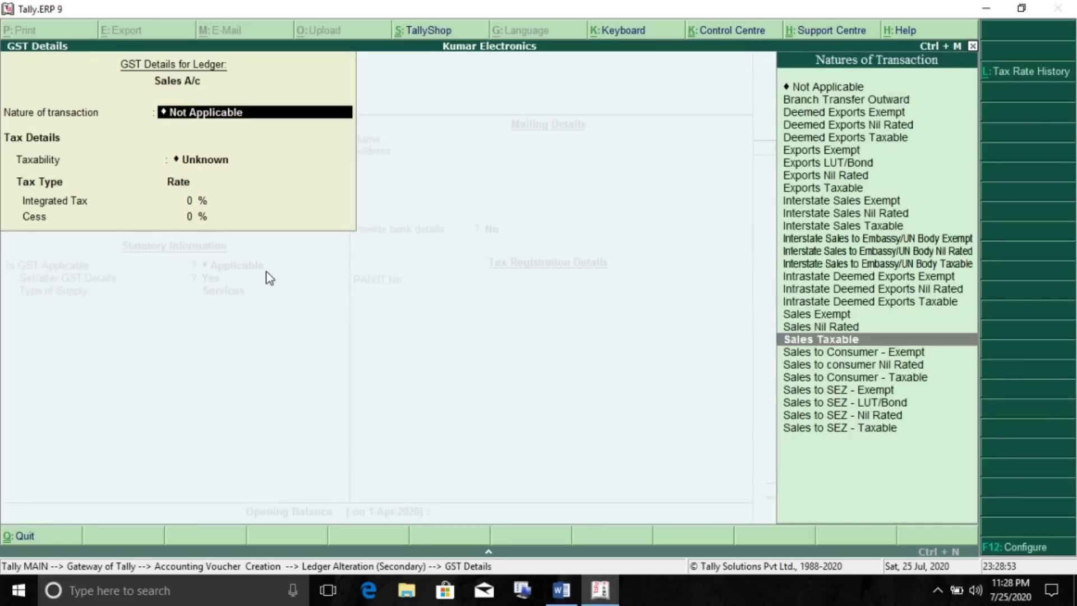
key(Up)
key(Up)
key(Up)
key(Up)
key(Up)
key(Up)
key(Up)
key(Down)
key(Return)
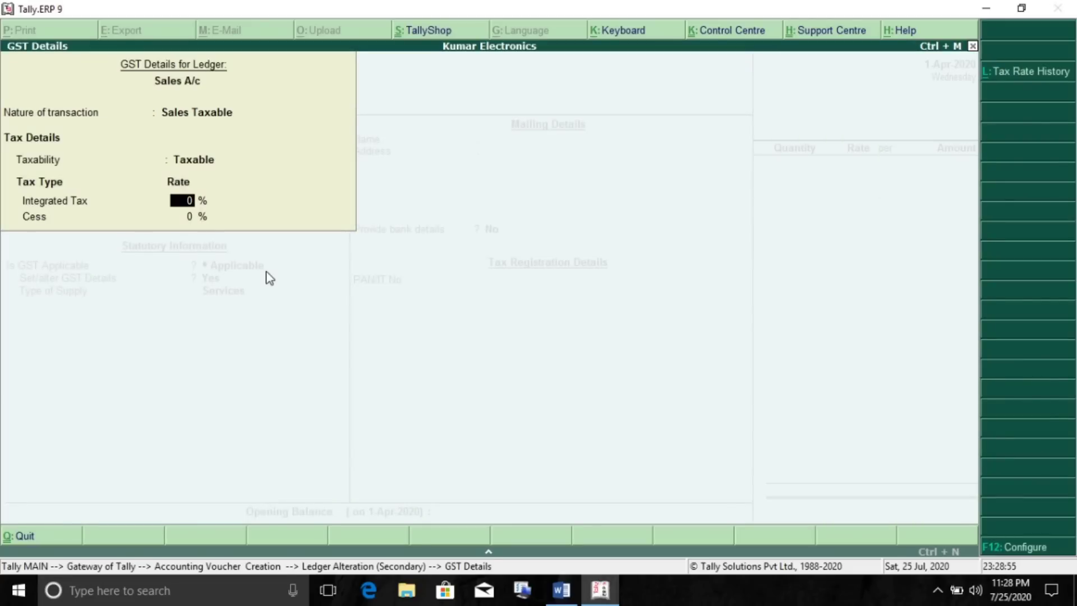
text(18)
key(Return)
key(Return)
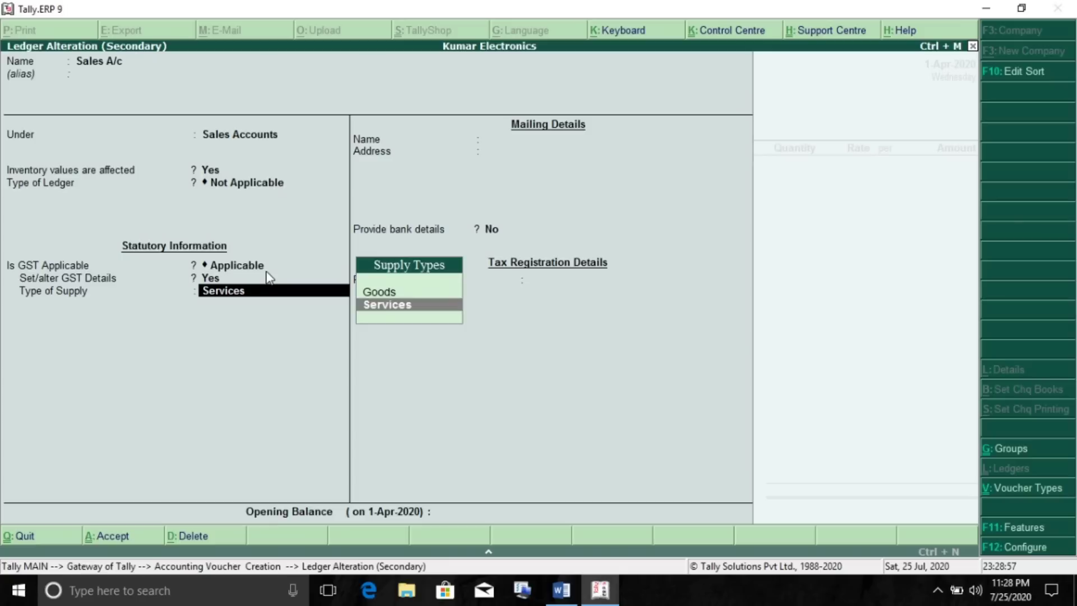
Set the Sales A/c ledger's type of supply to Goods and save the ledger.
key(Up)
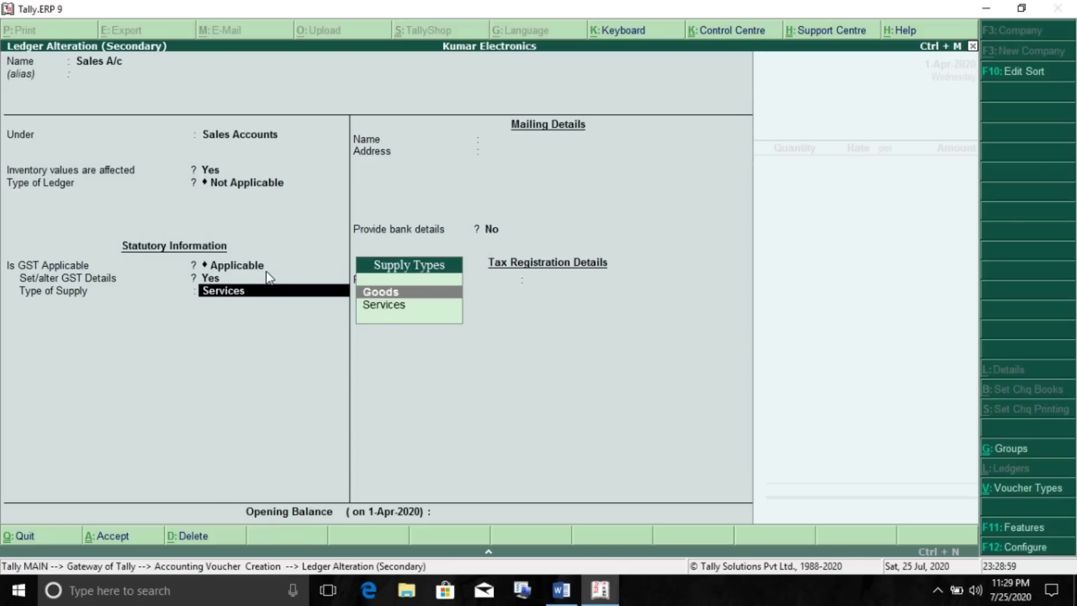
key(Return)
key(Return)
key(Return)
key(Return)
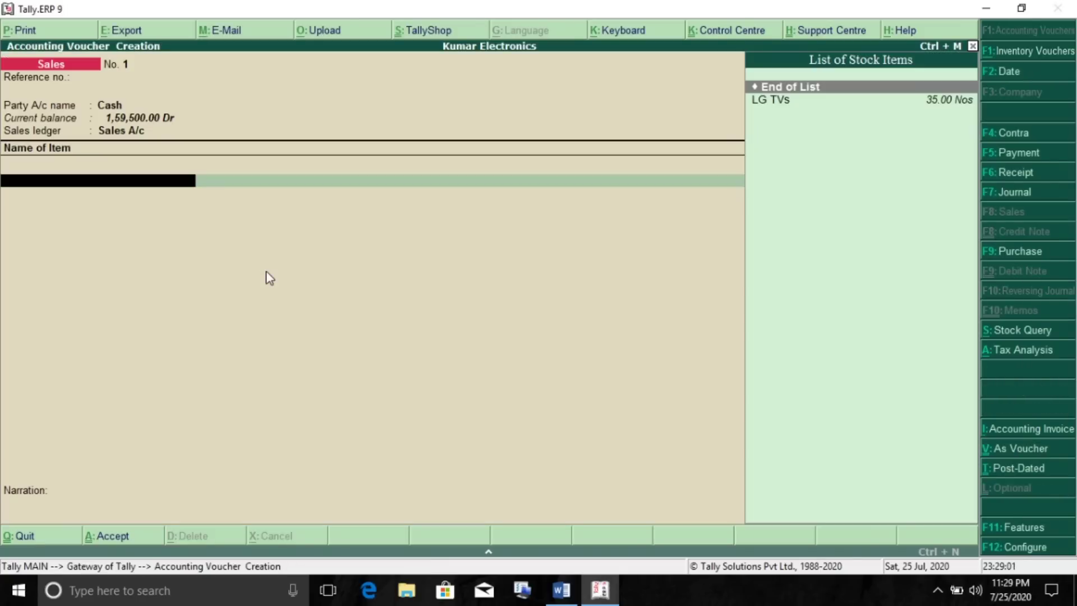
Add 13 Nos of LG TVs at a rate of 13,000.00 each to the sales voucher.
key(Down)
key(Return)
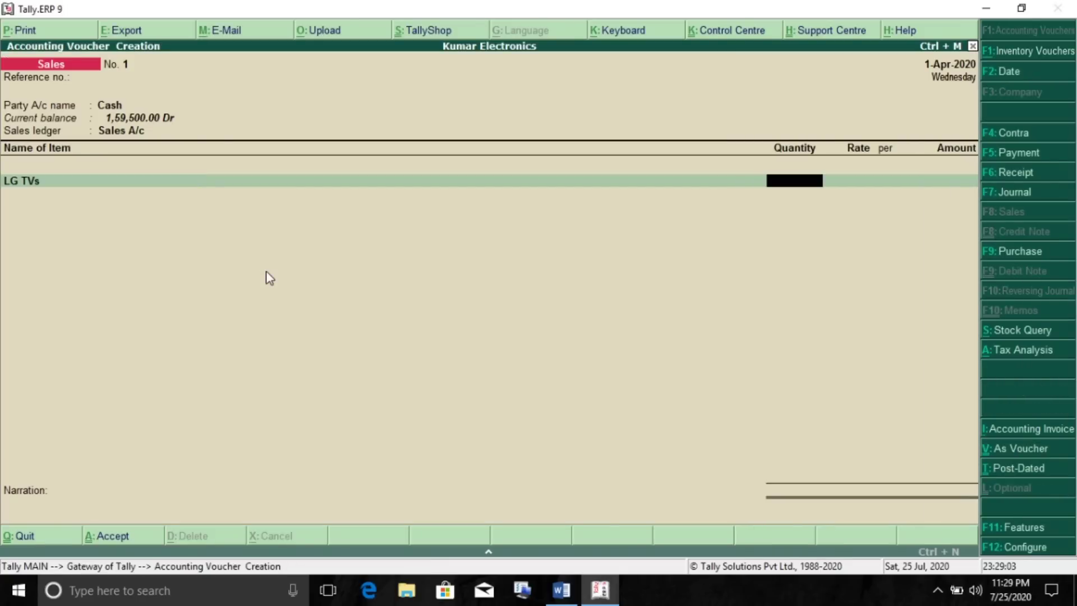
text(13)
key(Return)
text(13000)
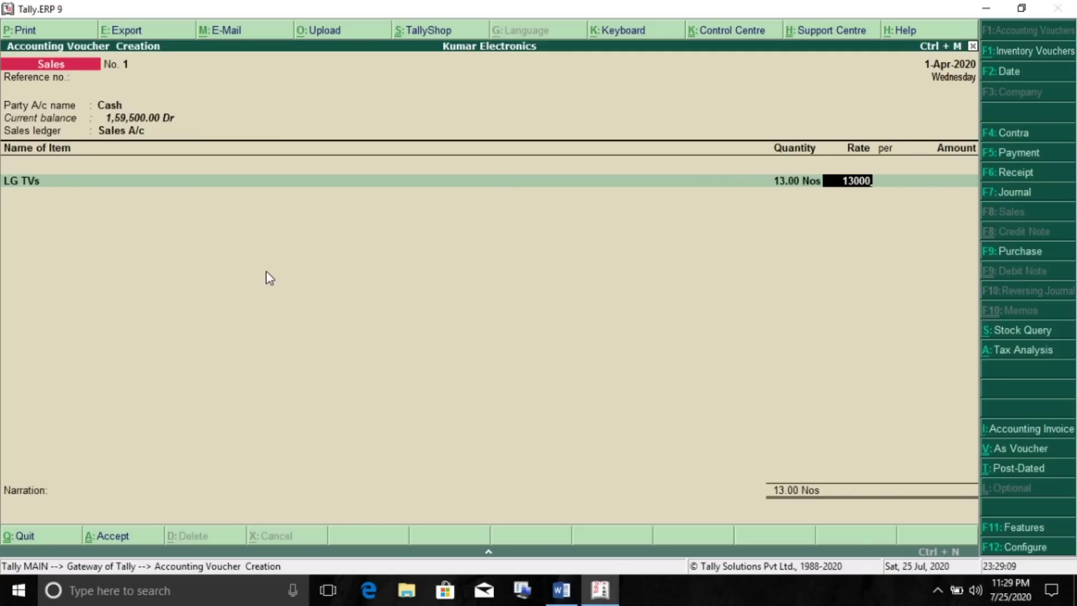
key(Return)
key(Return)
key(Return)
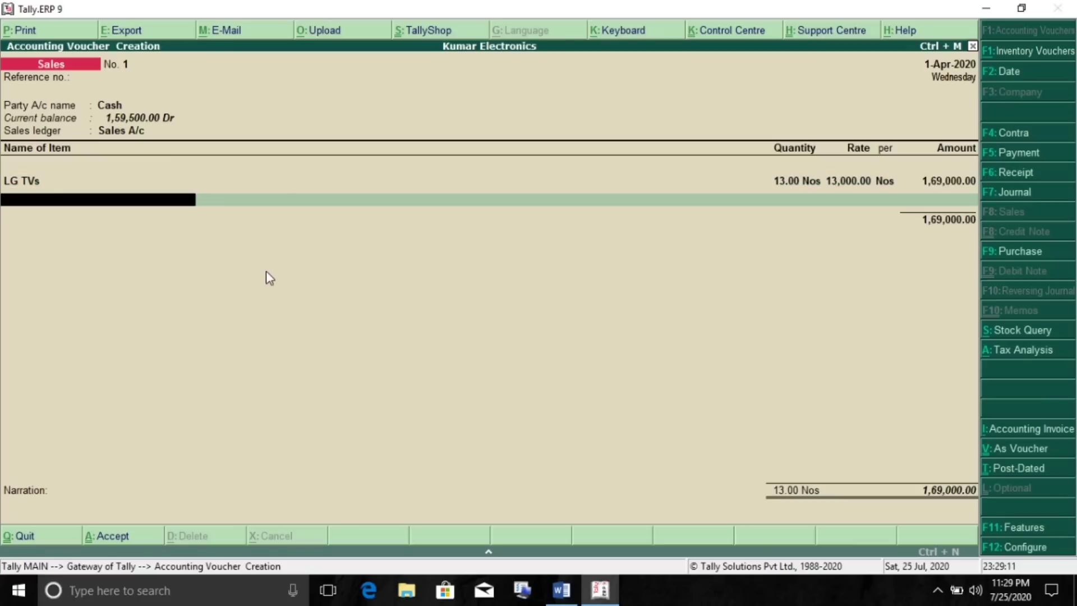
End the item list and begin a new tax ledger named CGST under Duties & Taxes.
key(Return)
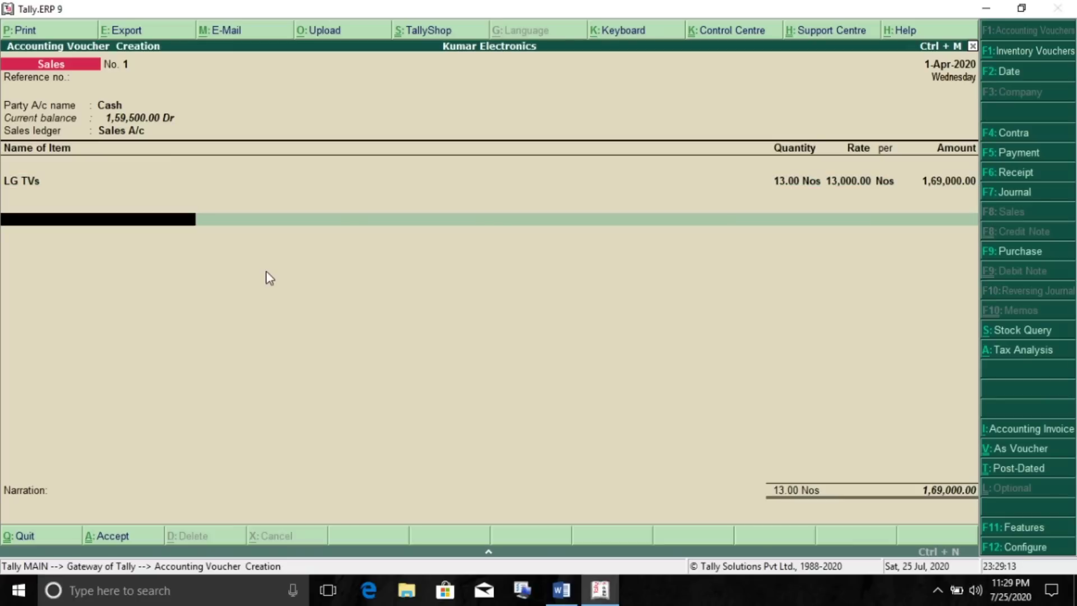
key(alt+c)
text(CG)
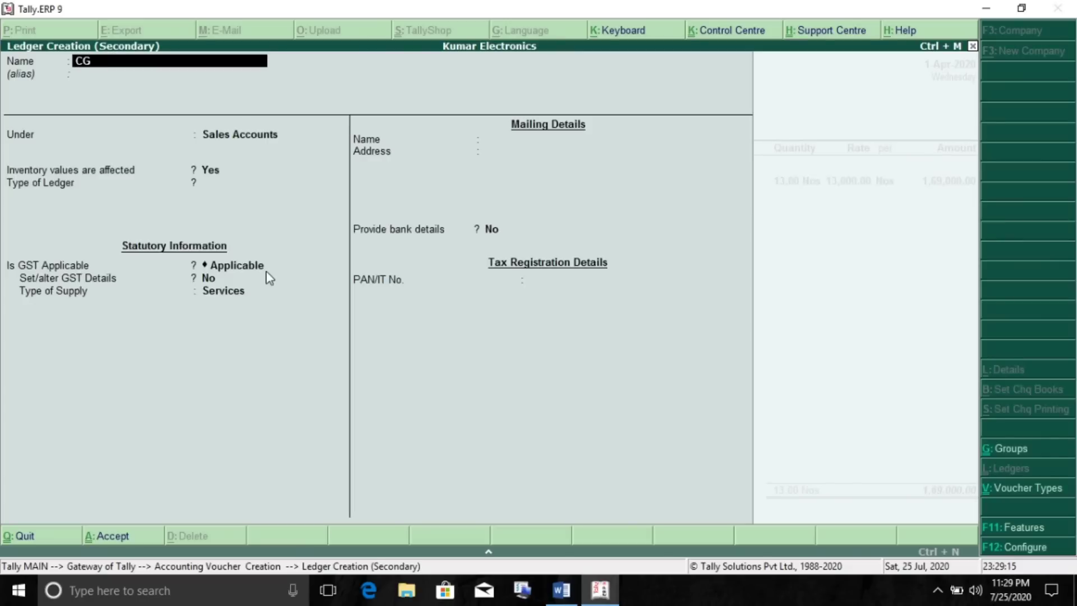
text(ST)
key(Return)
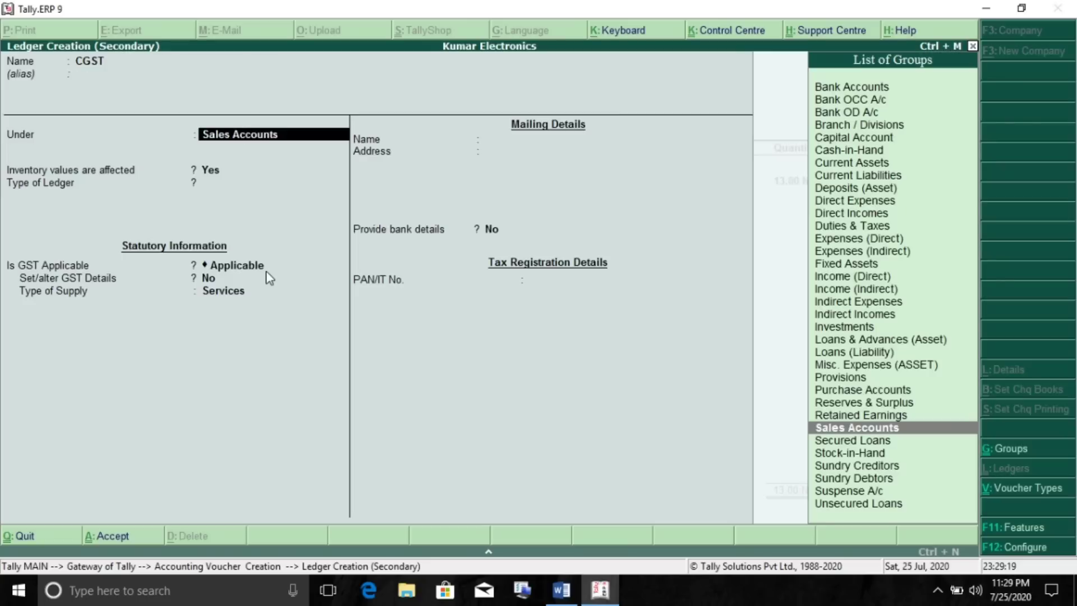
text(du)
key(Return)
Set the CGST ledger's duty type to GST, its tax type to Central Tax and its percentage of calculation to 9%.
key(Up)
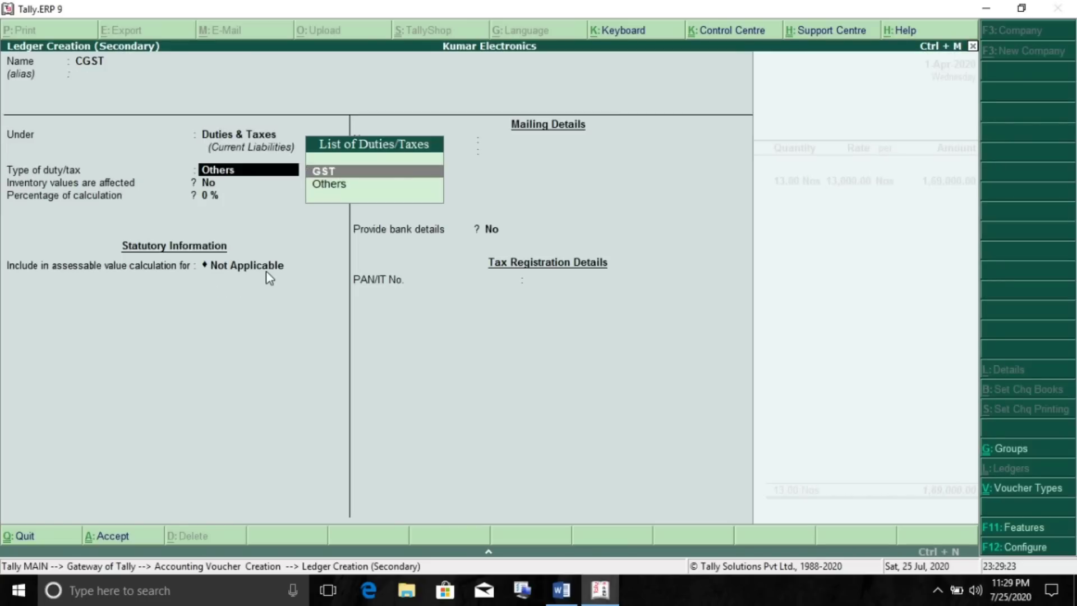
key(Return)
key(Down)
key(Down)
key(Up)
key(Up)
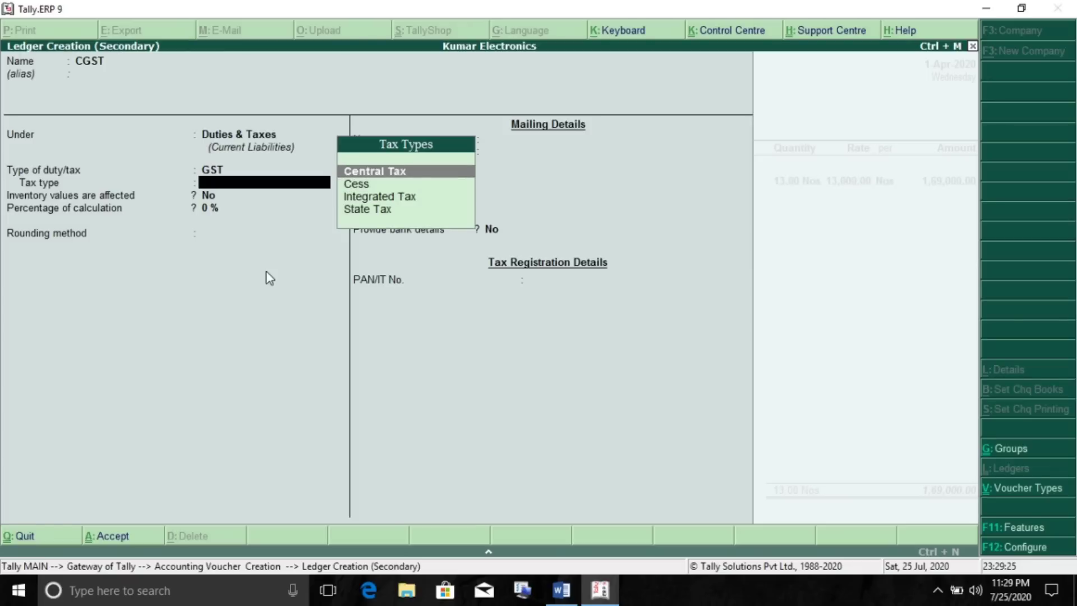
key(Return)
text(9)
key(Return)
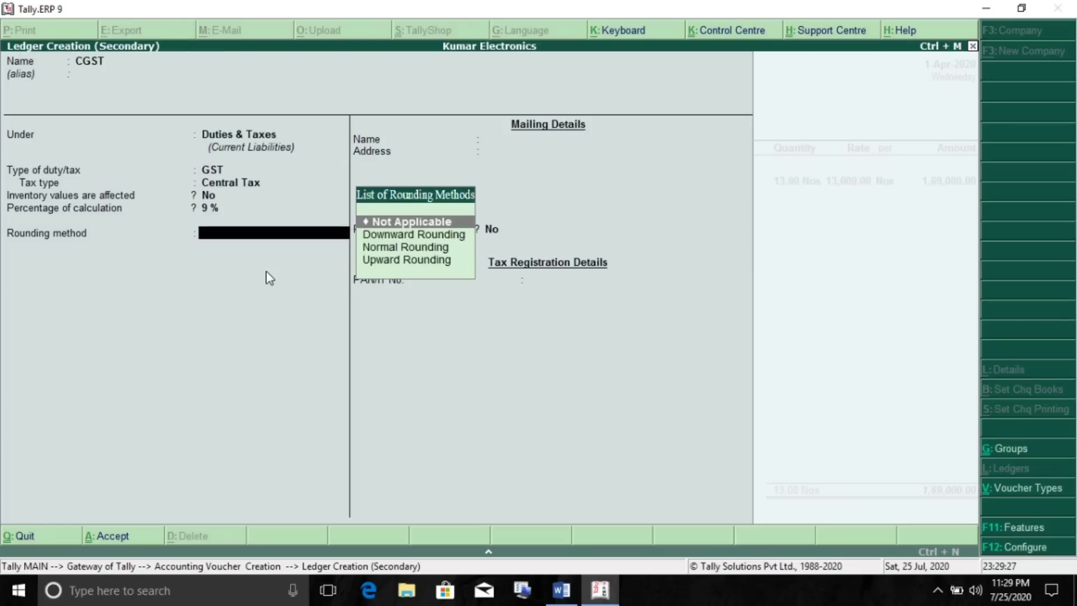
Leave the CGST ledger's rounding method as Not Applicable, save the ledger and apply CGST to the sales voucher.
key(Return)
key(Return)
key(Return)
key(Return)
key(Return)
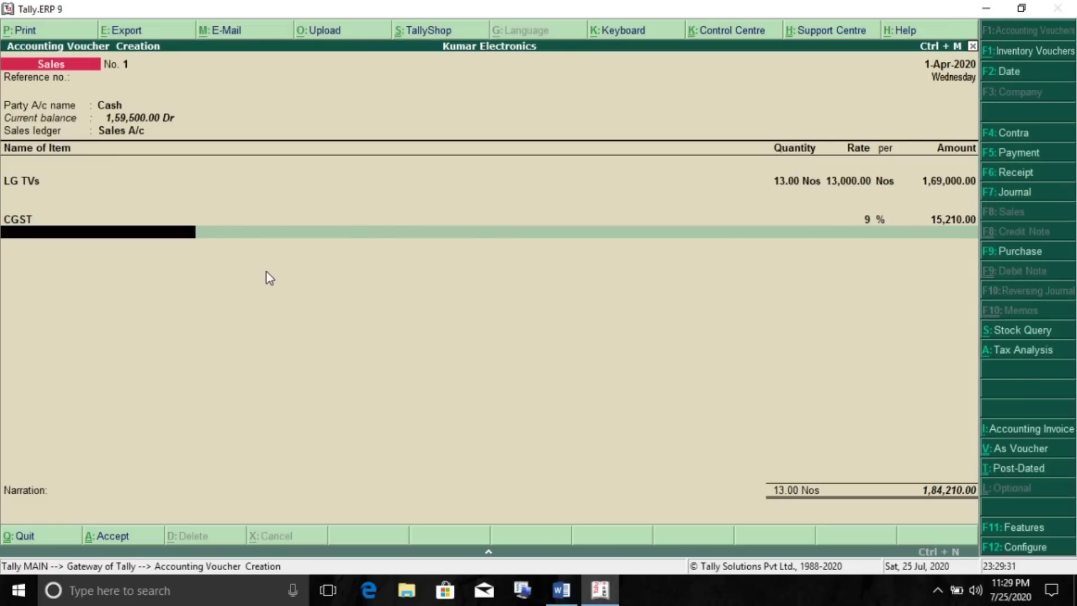
Begin another new tax ledger from the voucher, named SGST, under Duties & Taxes.
key(alt+c)
text(SGAT)
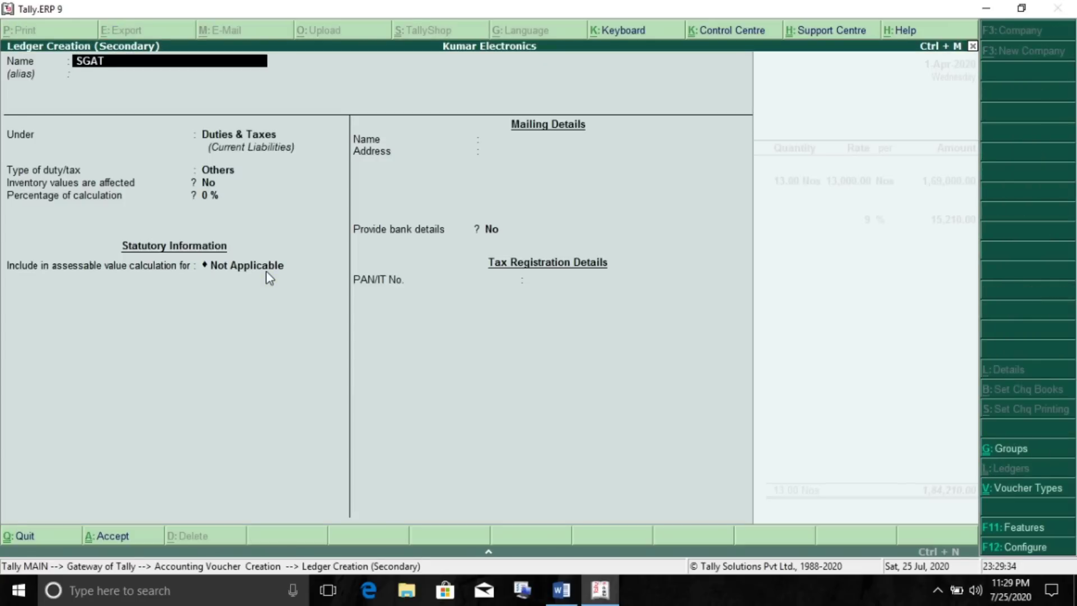
key(BackSpace)
key(BackSpace)
text(ST)
key(Return)
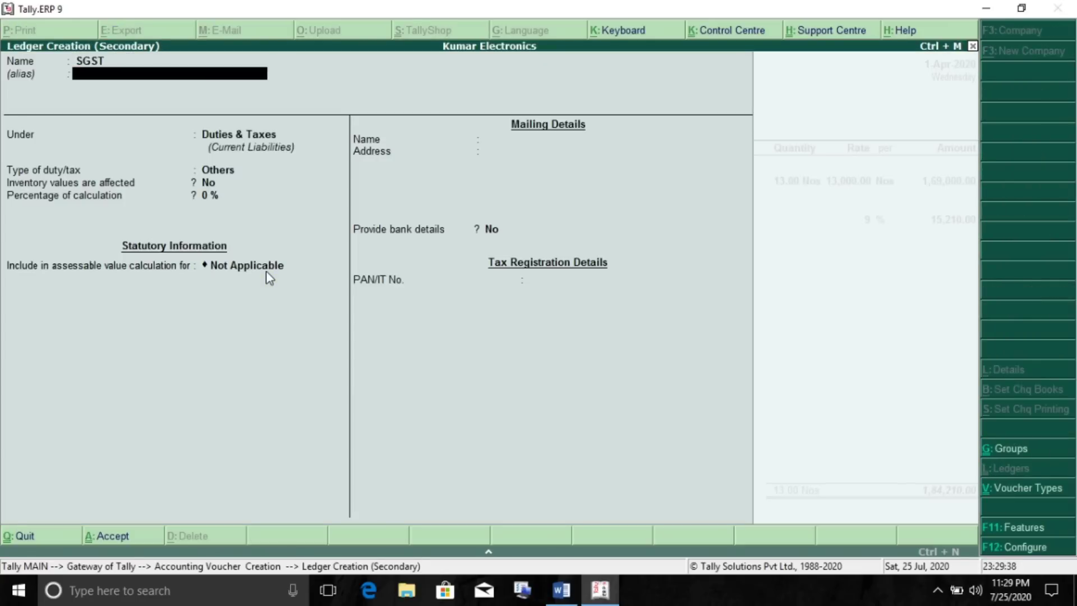
key(Return)
key(Return)
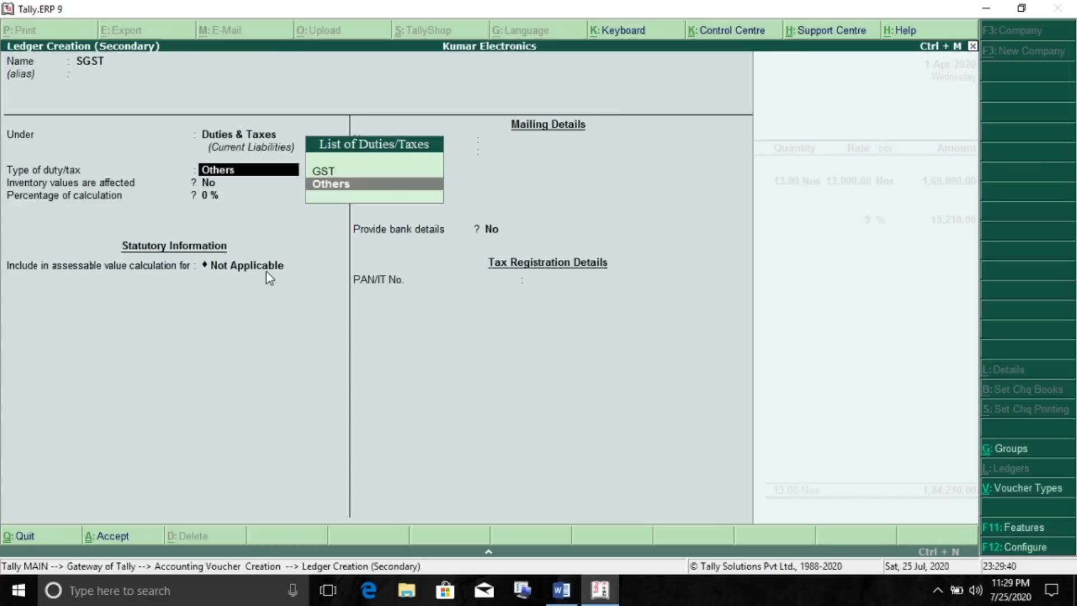
Set the SGST ledger's duty type to GST, its tax type to State Tax and its percentage of calculation to 9%.
key(BackSpace)
key(Return)
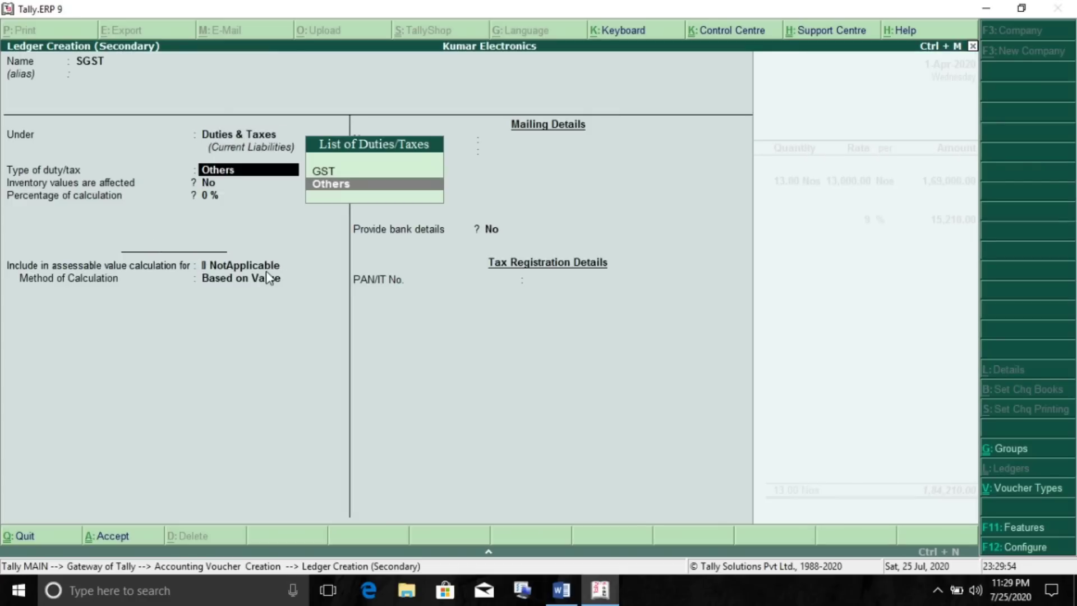
key(Up)
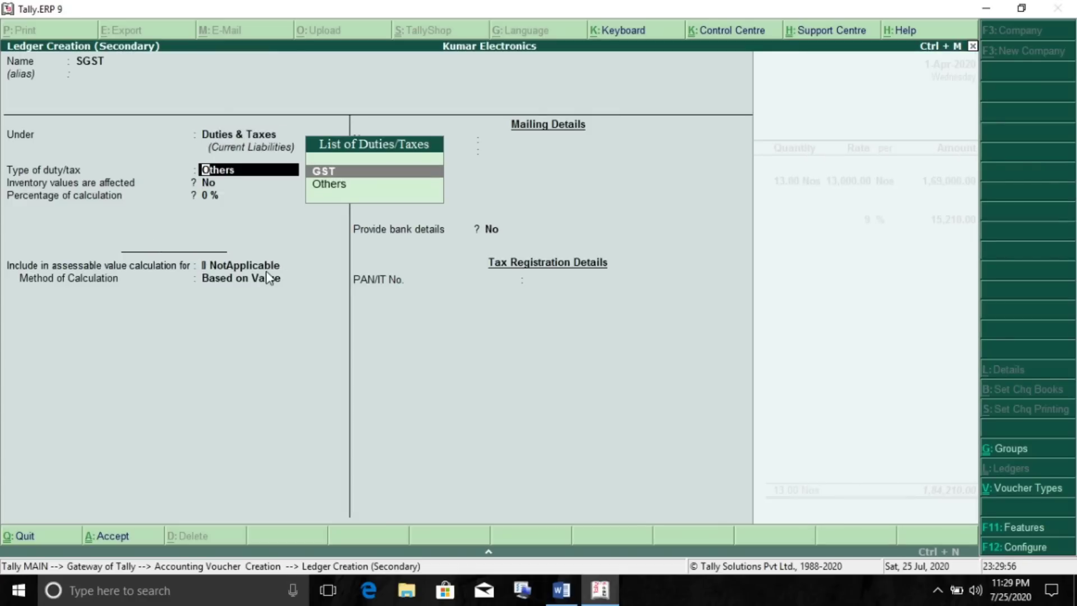
key(Return)
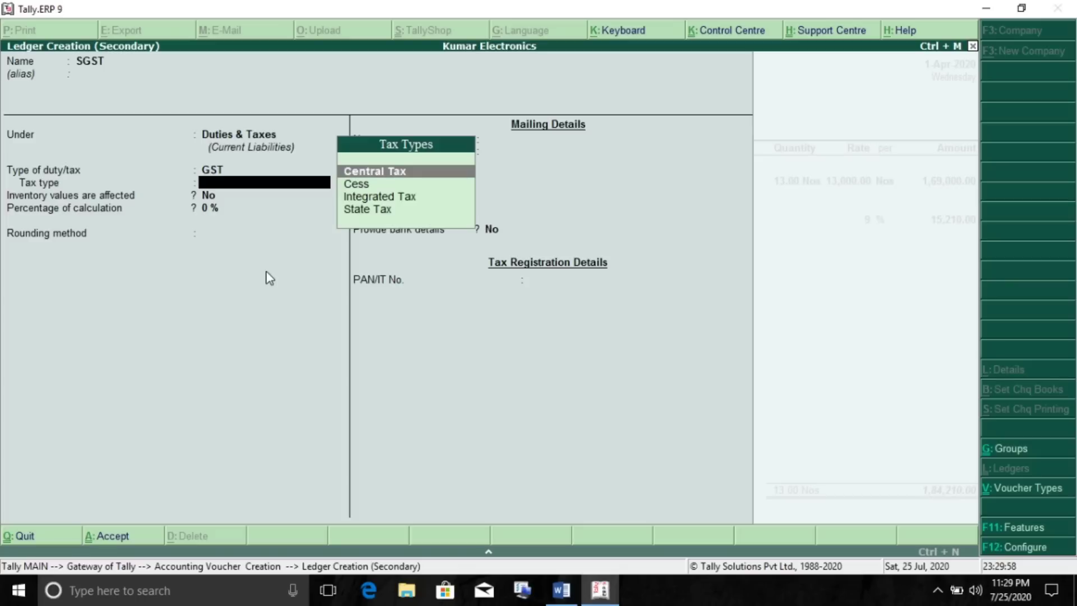
key(Down)
key(Down)
key(Down)
key(Return)
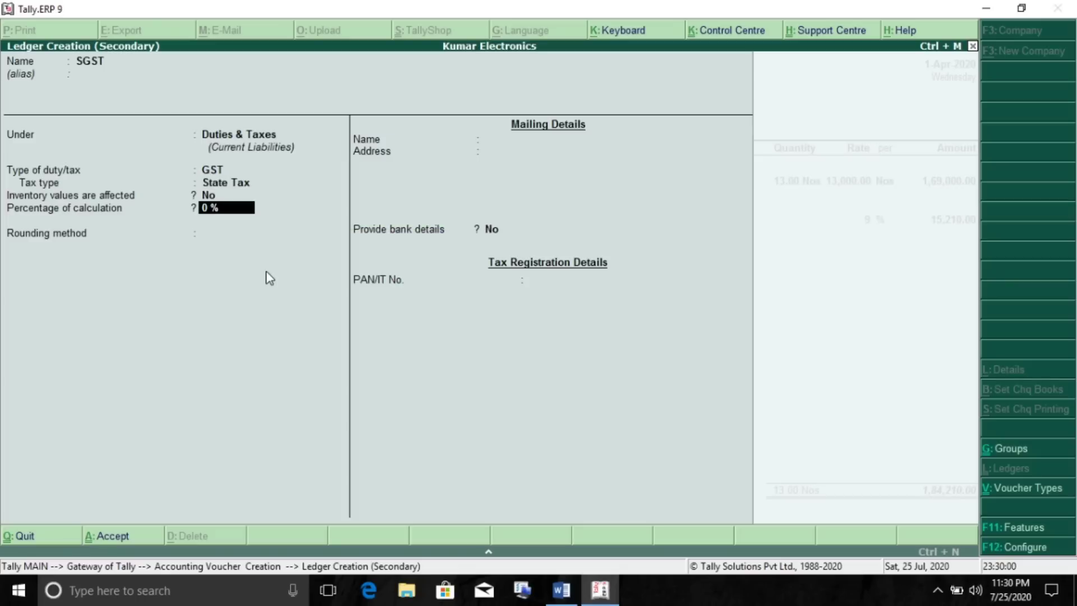
text(9)
key(Return)
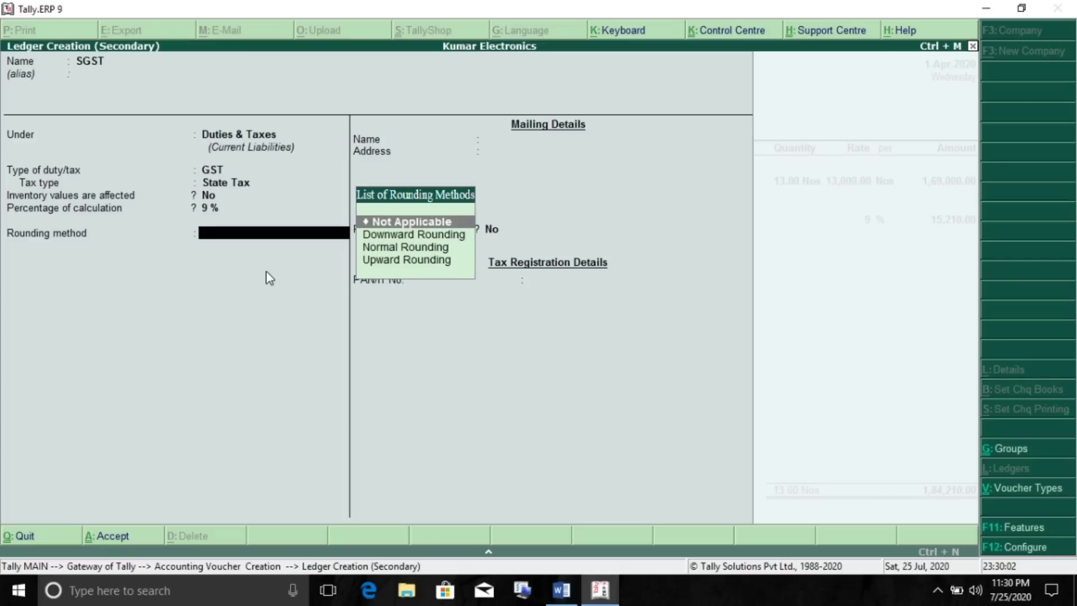
Keep the SGST ledger's rounding method as Not Applicable and save the ledger into the sales voucher.
key(Return)
key(Return)
key(Return)
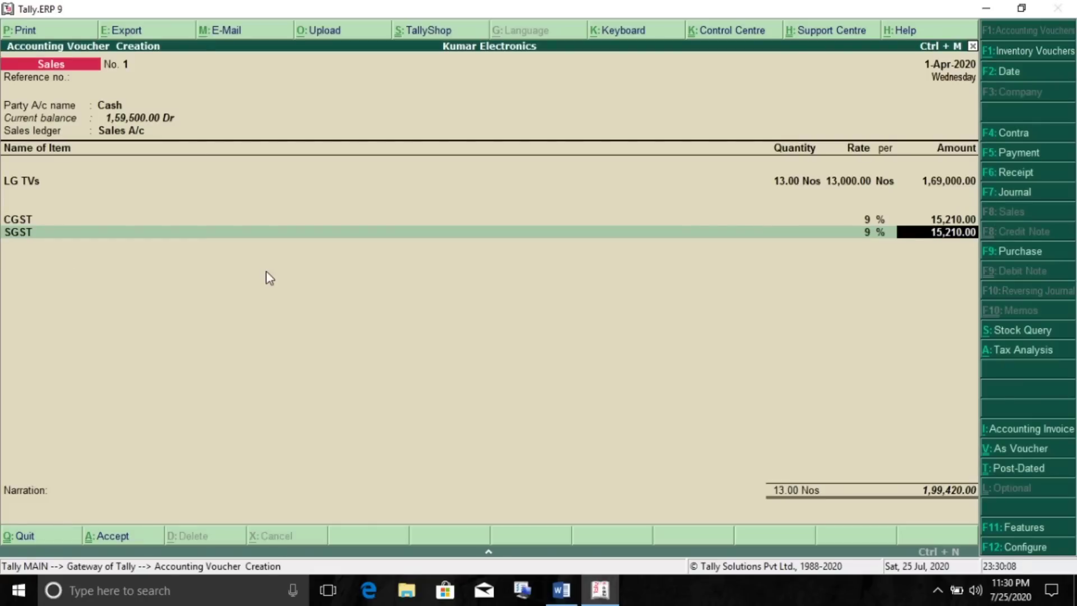
Finish the cash sales voucher with a blank narration and accept it.
key(Return)
key(Return)
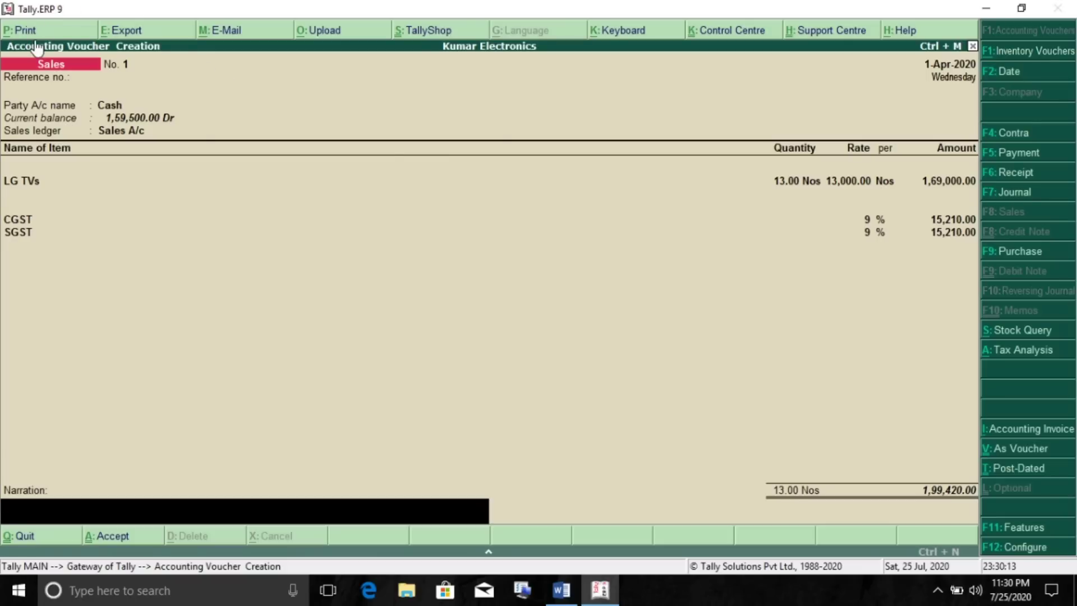
key(Return)
key(Return)
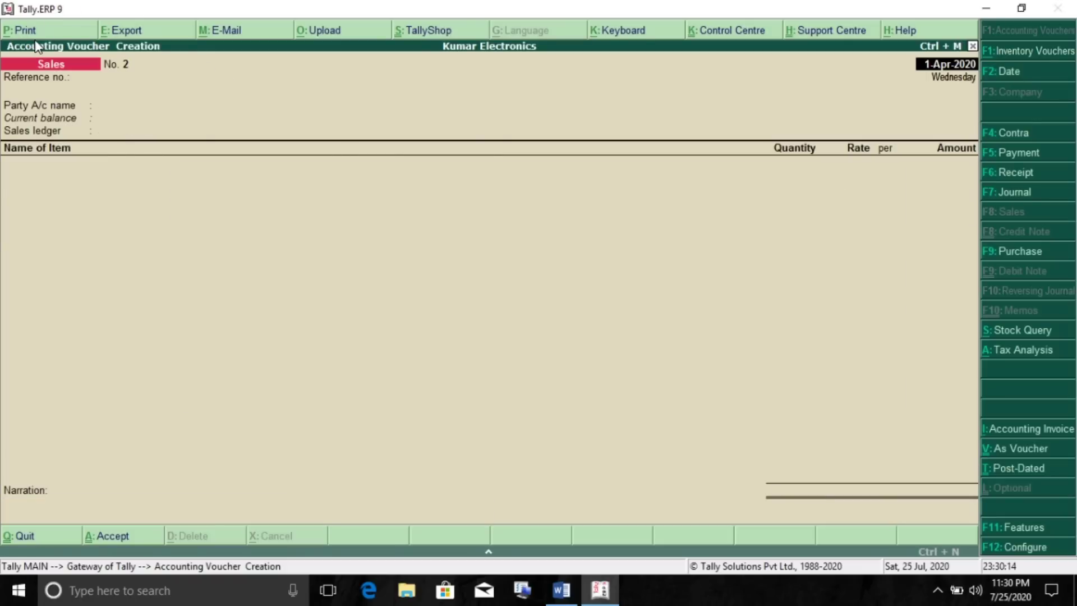
Switch to the Word problem document and read transaction 4 for its quantity, customer, rate and GST percentage.
key(alt+Tab)
click(296, 317)
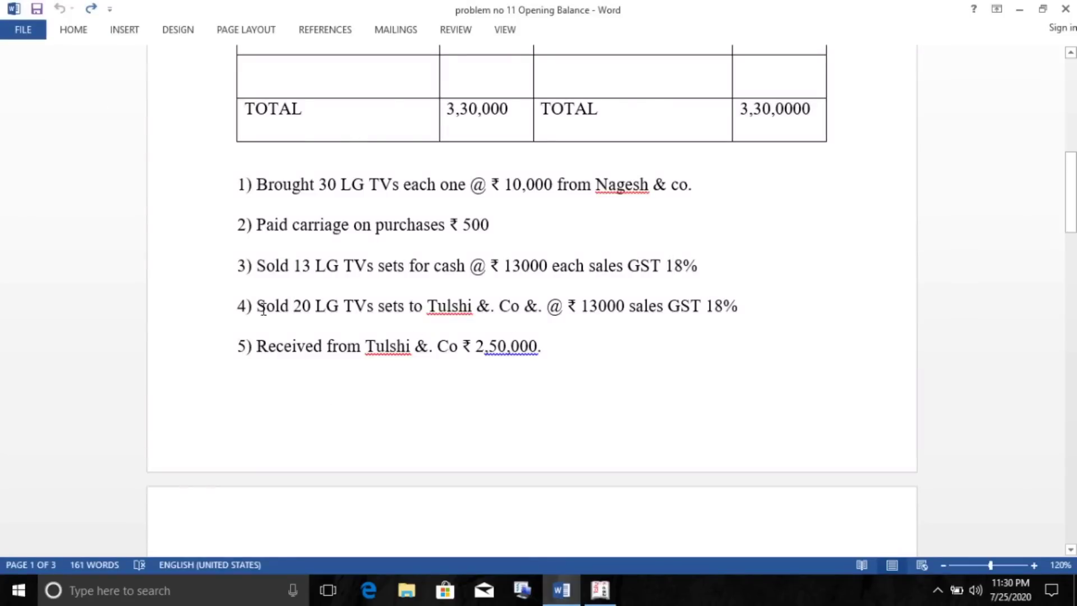
drag(257, 308, 737, 312)
click(737, 312)
drag(668, 308, 742, 307)
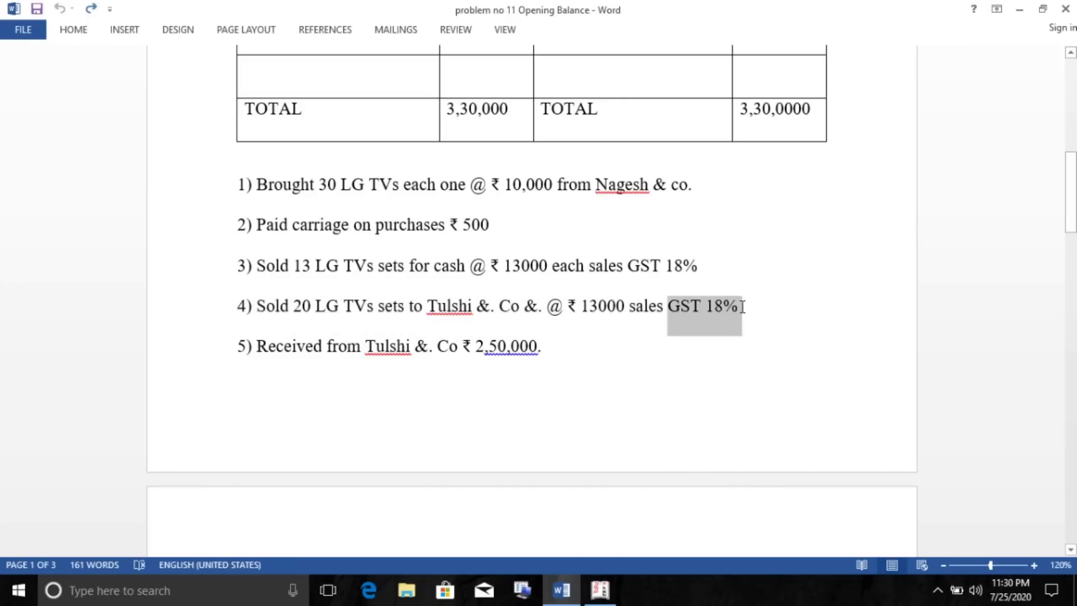
click(607, 308)
drag(317, 312, 564, 313)
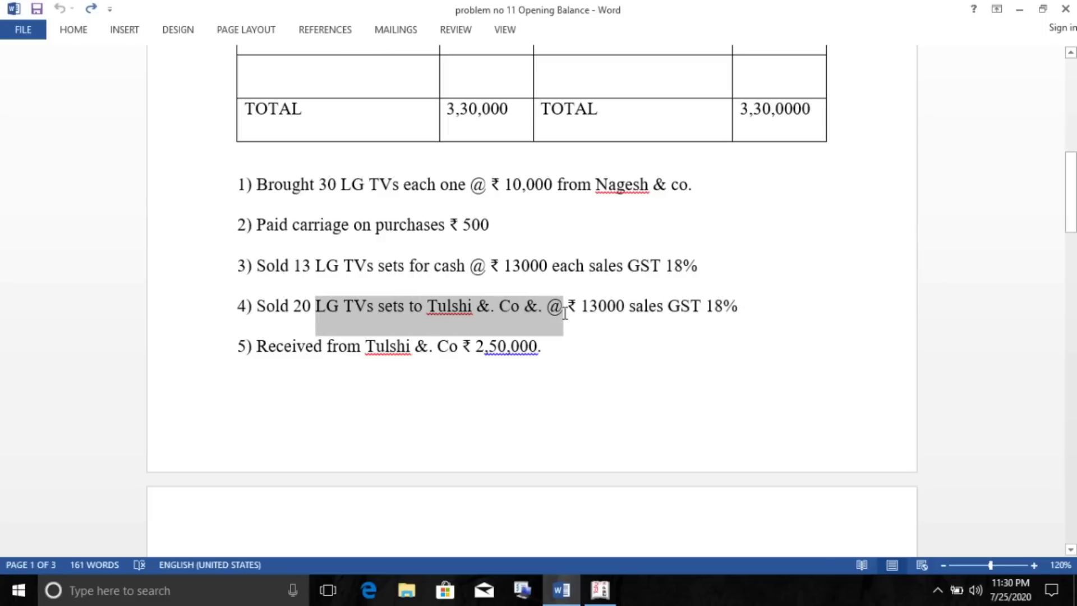
click(617, 323)
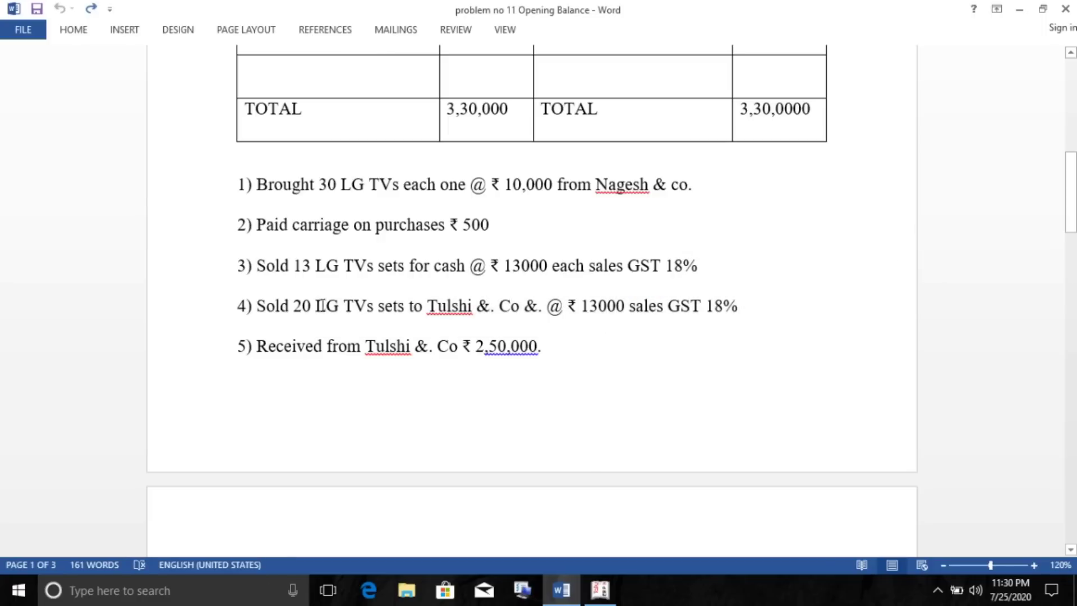
drag(292, 306, 328, 314)
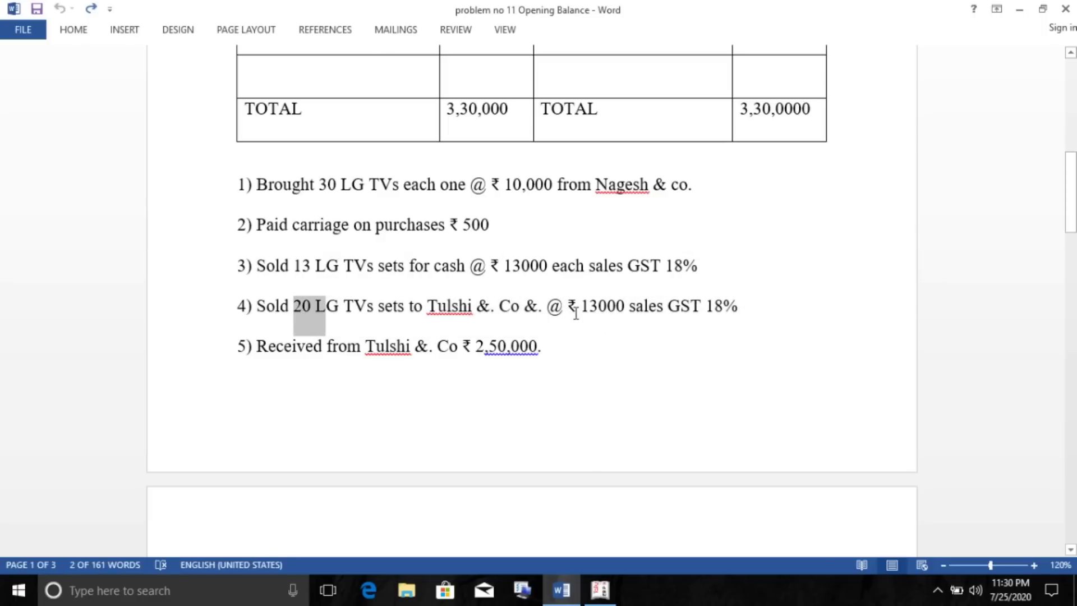
Switch back to Tally.ERP 9 and set the new sales voucher's party to Tulshi & Co (Customer) and sales ledger to Sales A/c.
key(alt+Tab)
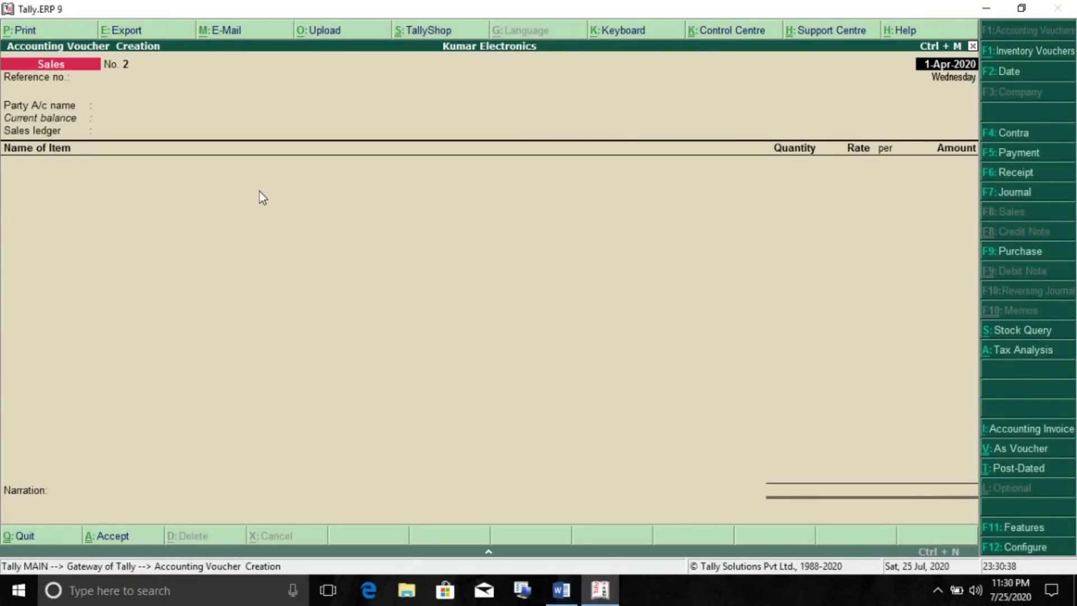
click(55, 107)
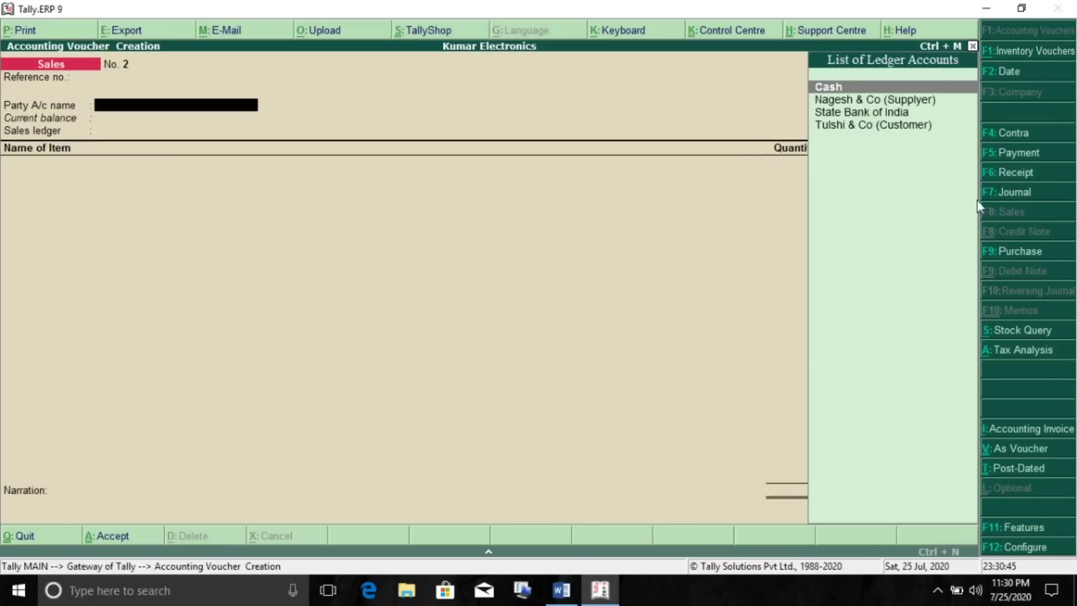
click(865, 124)
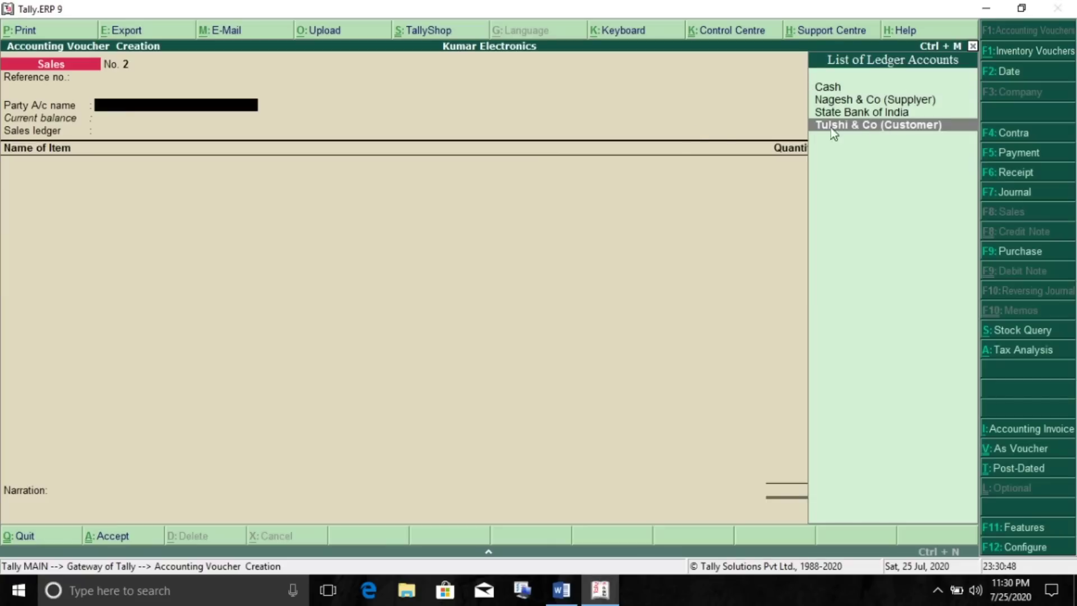
key(Return)
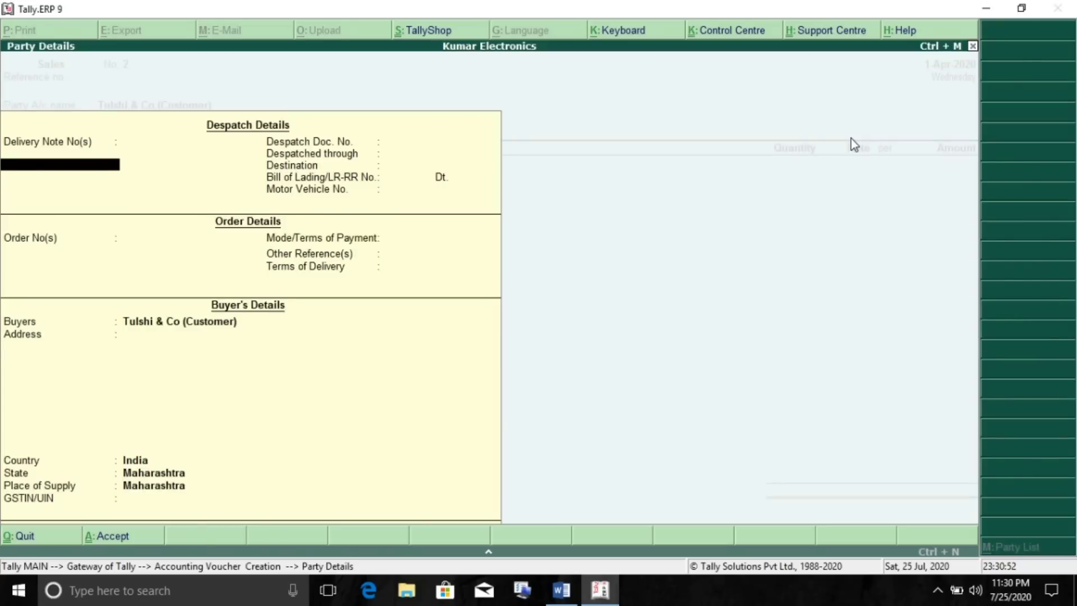
key(ctrl+a)
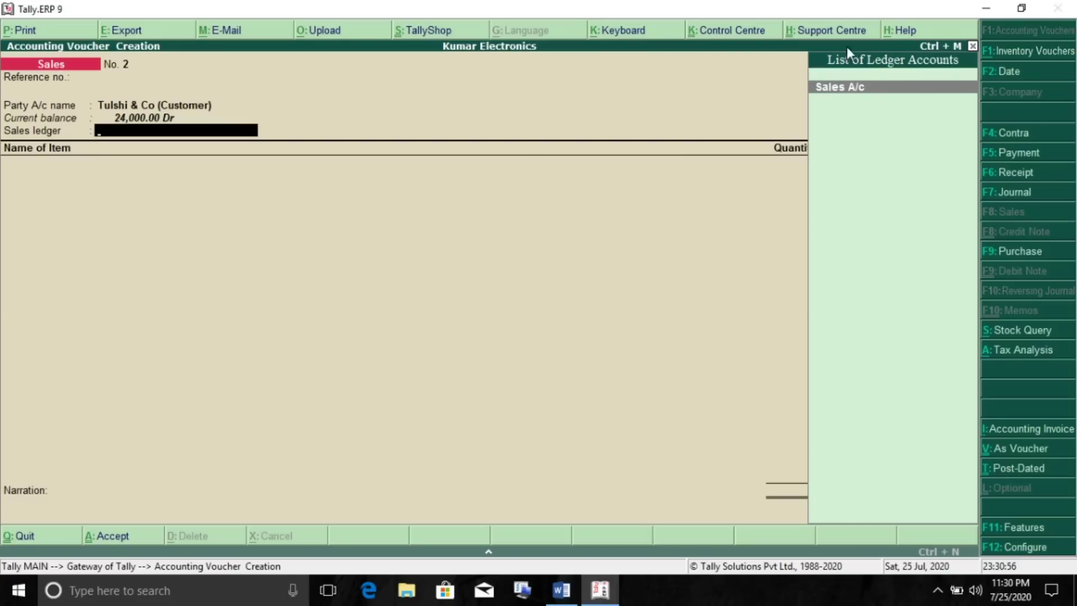
click(846, 90)
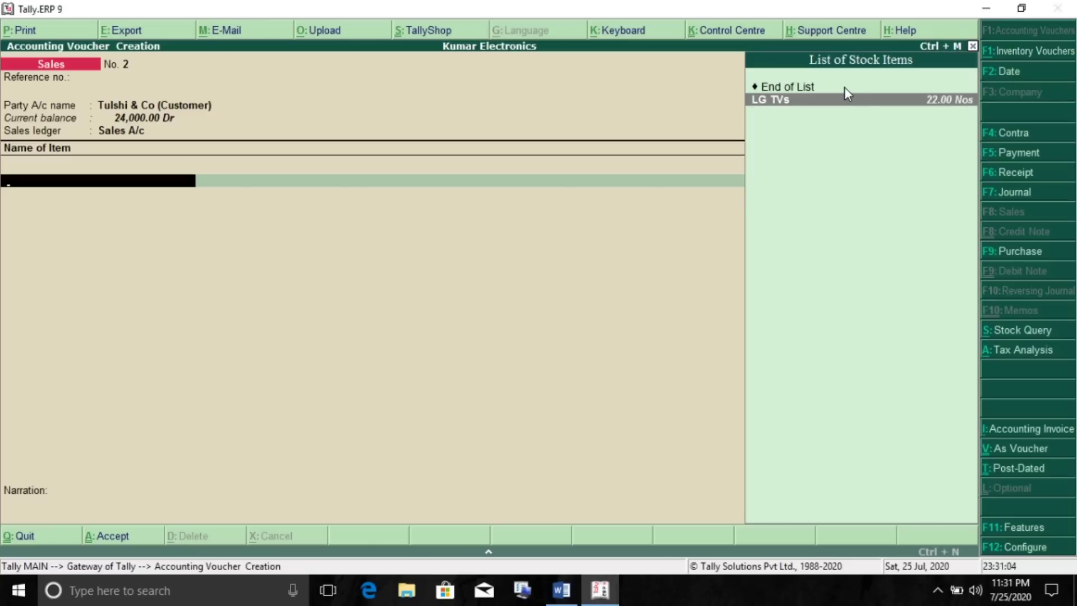
Add 20 Nos of LG TVs at a rate of 13,000.00 each and end the item list.
key(Return)
text(20)
key(Return)
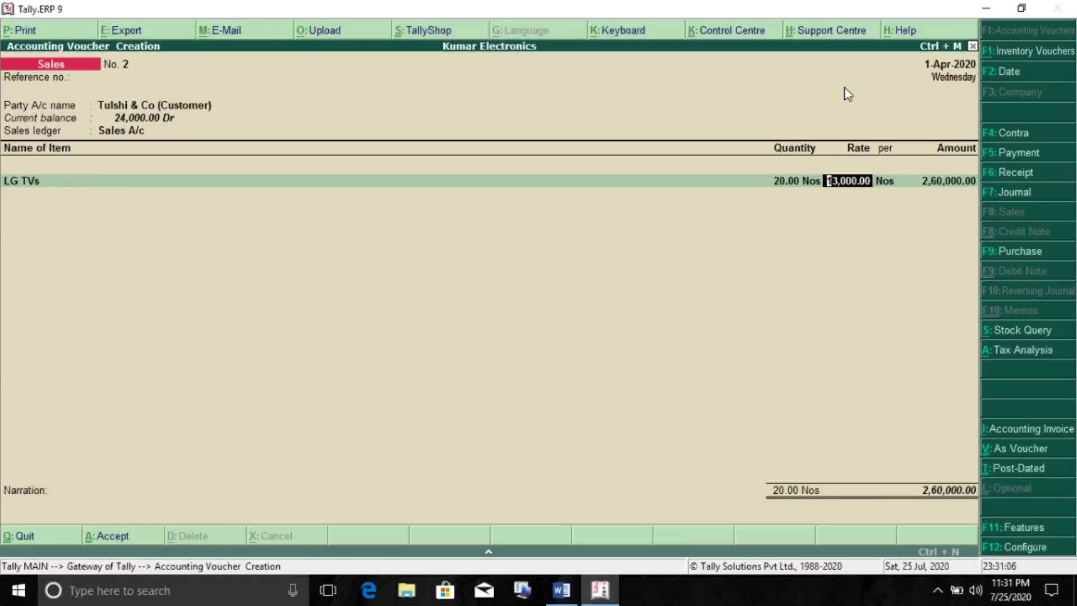
key(Return)
key(Return)
key(Return)
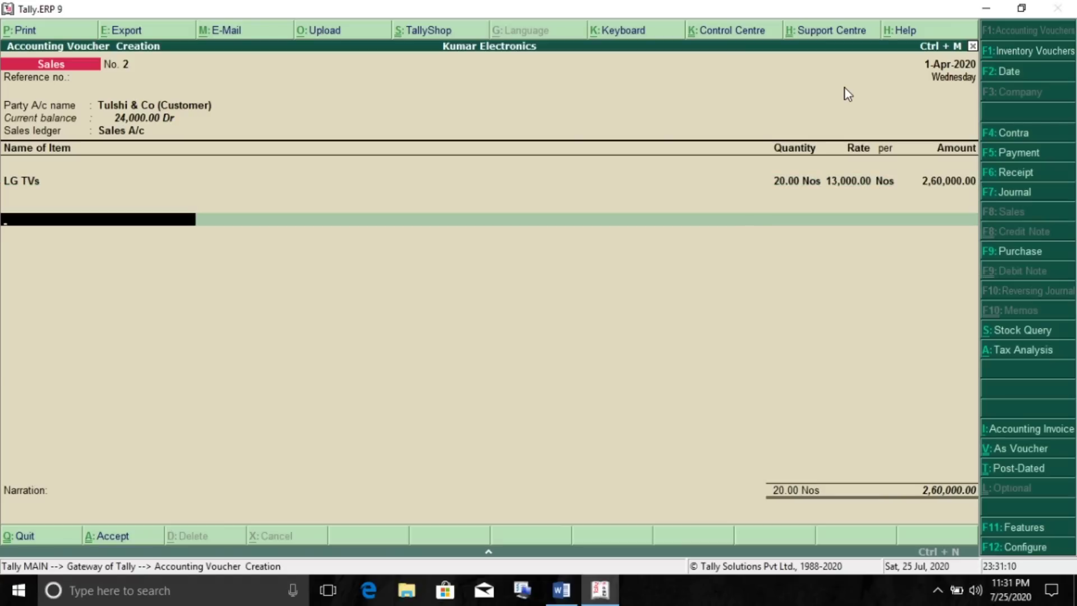
Add the CGST and SGST tax ledgers to the Tulshi & Co sales voucher.
text(Cg)
key(Return)
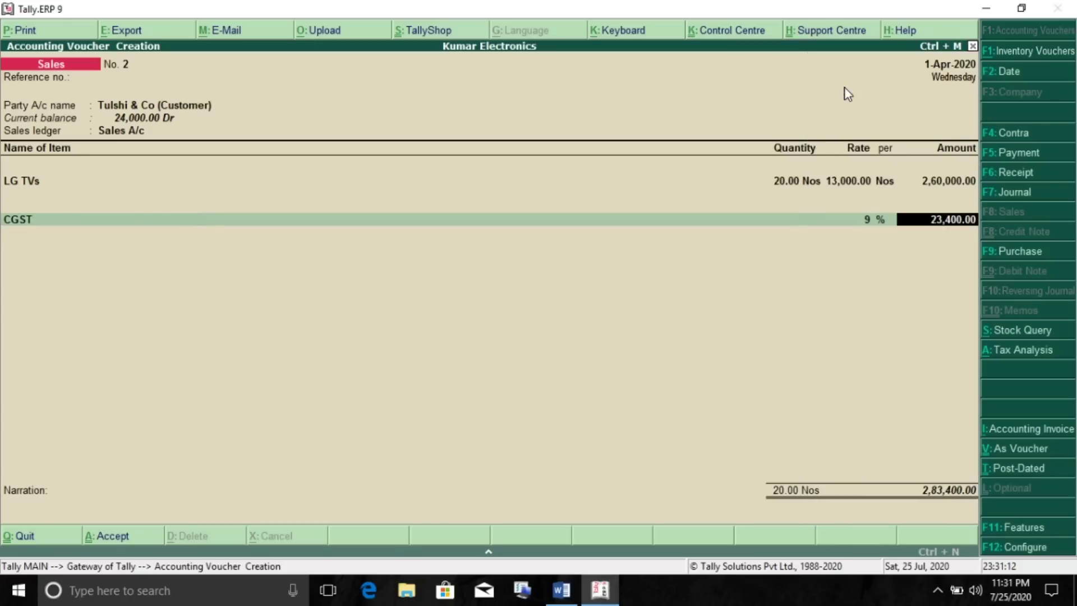
key(Return)
text(Sg)
key(Return)
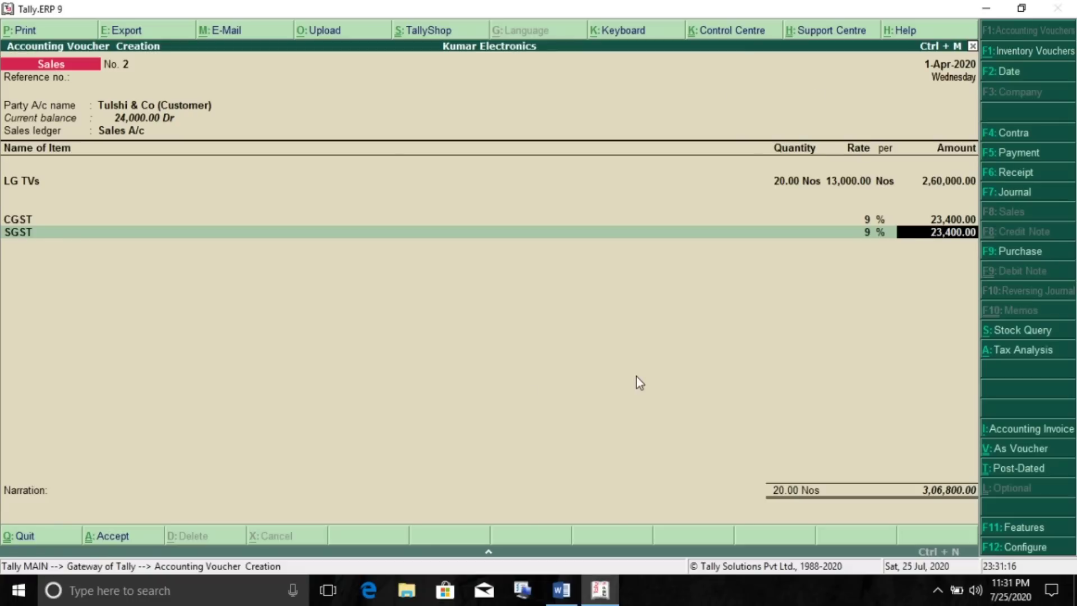
Leave the narration empty and accept the Tulshi & Co sales voucher.
key(Return)
key(Return)
key(Return)
key(Return)
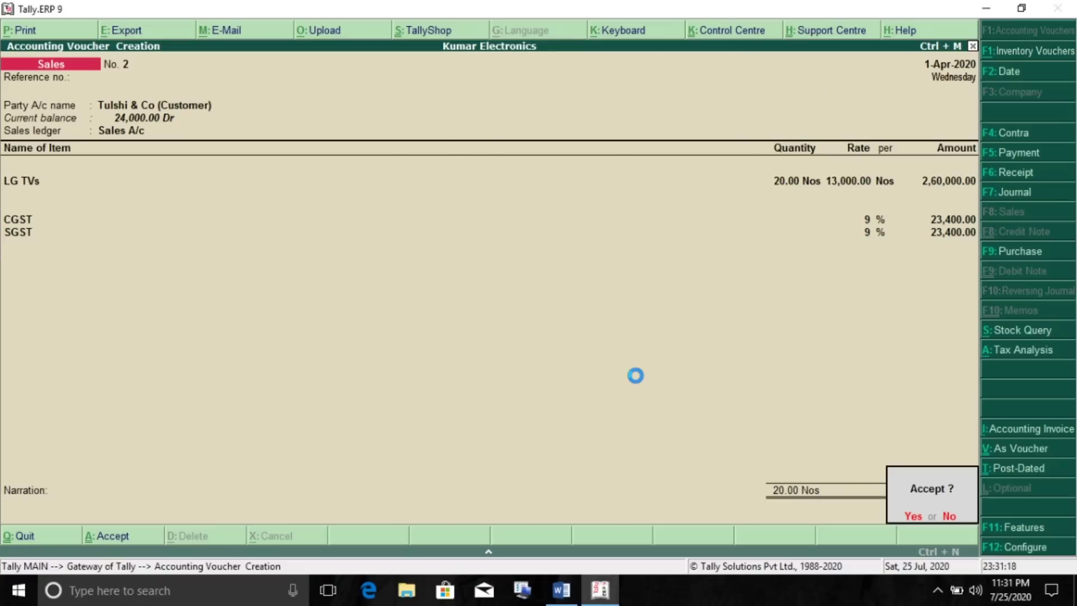
key(Return)
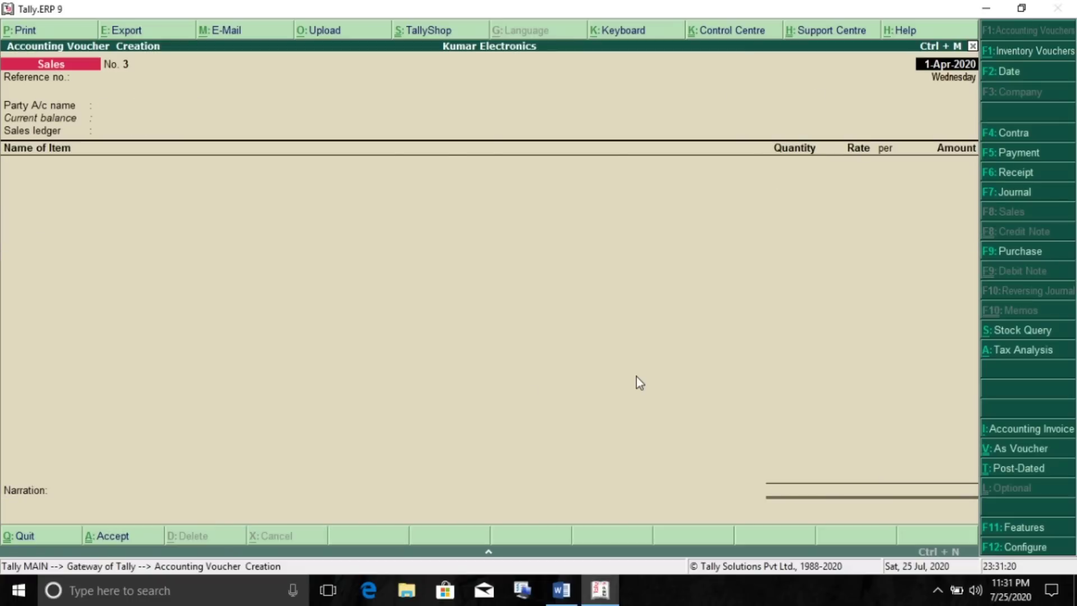
Switch to the Word problem document and read transaction 5 for its payer and received amount.
key(alt+Tab)
click(359, 350)
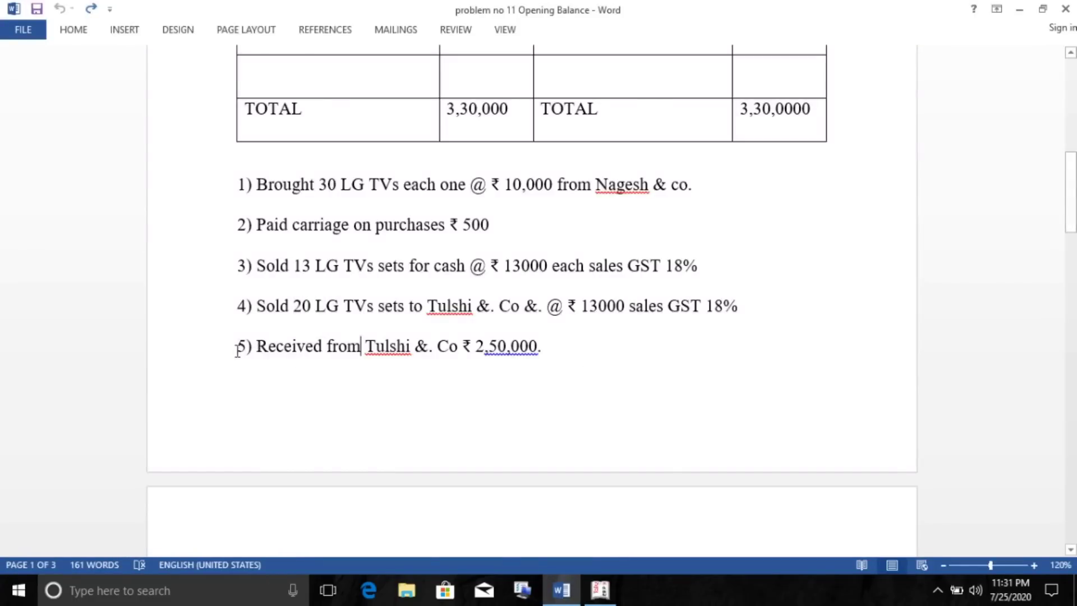
drag(234, 348, 441, 346)
click(438, 346)
drag(476, 344, 551, 348)
click(553, 351)
Return to Tally.ERP 9, start a Receipt voucher and choose Tulshi & Co (Customer) as the credited ledger.
click(600, 589)
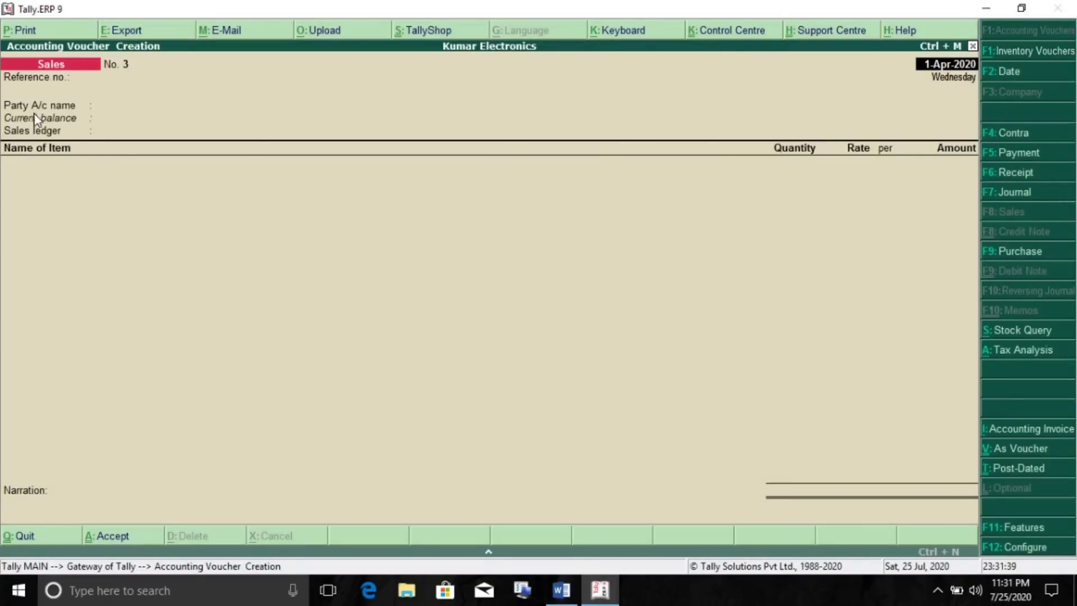
click(1015, 172)
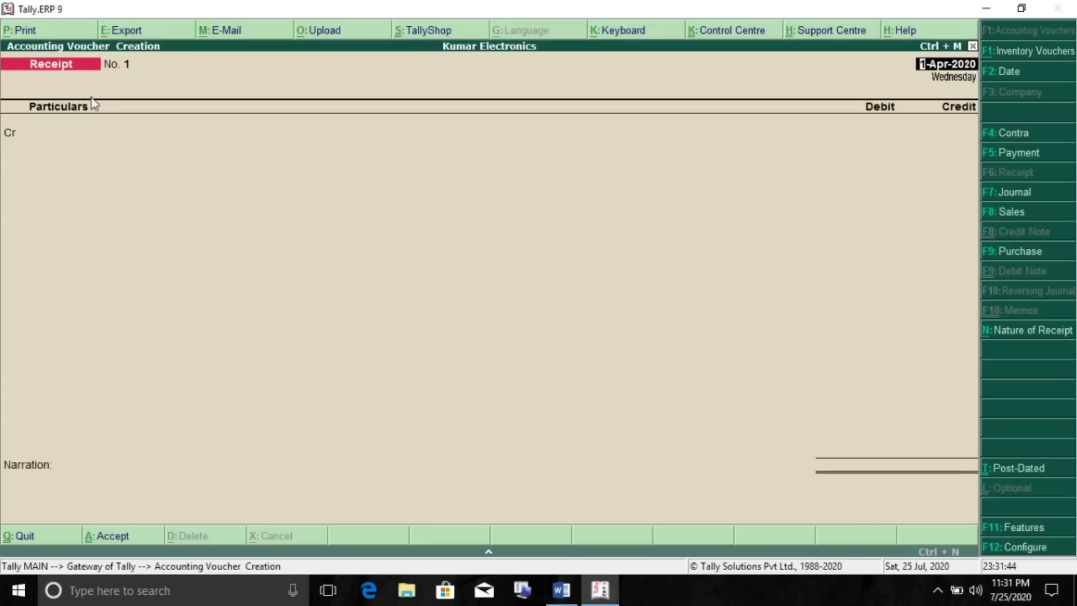
click(119, 132)
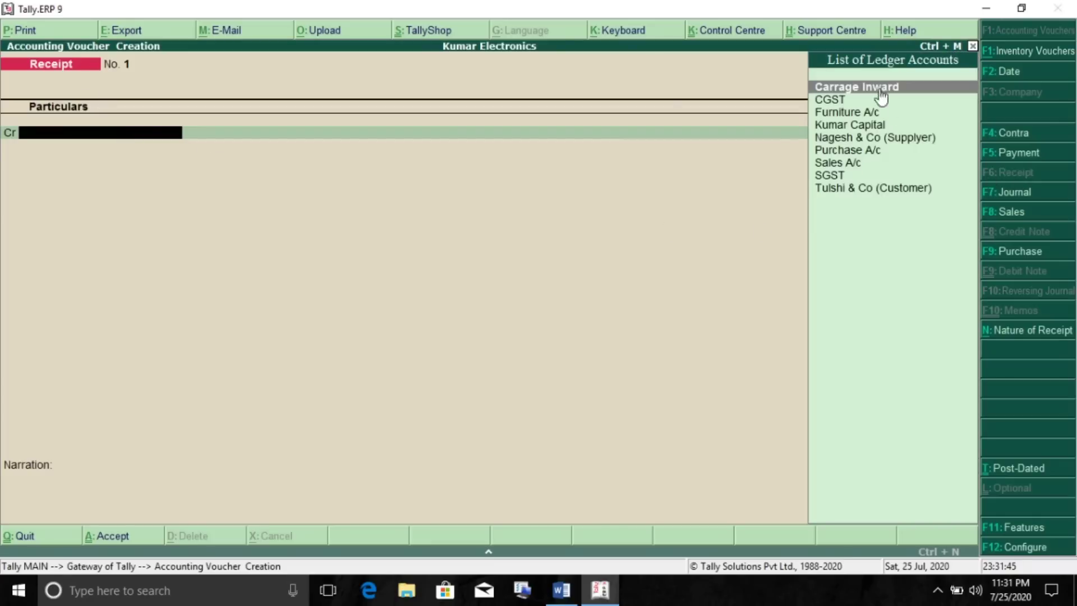
click(833, 189)
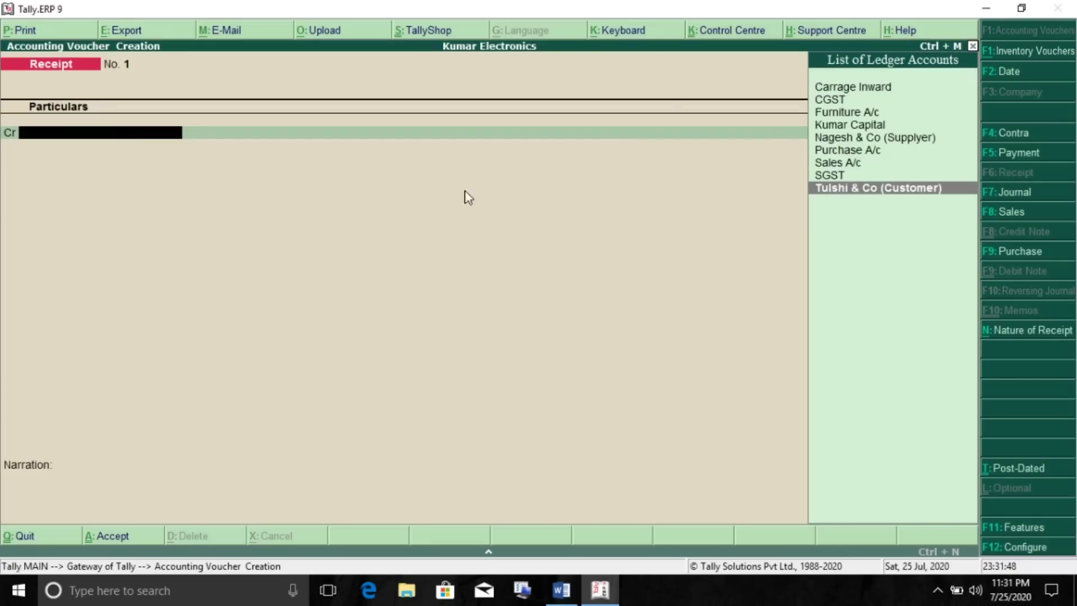
key(Return)
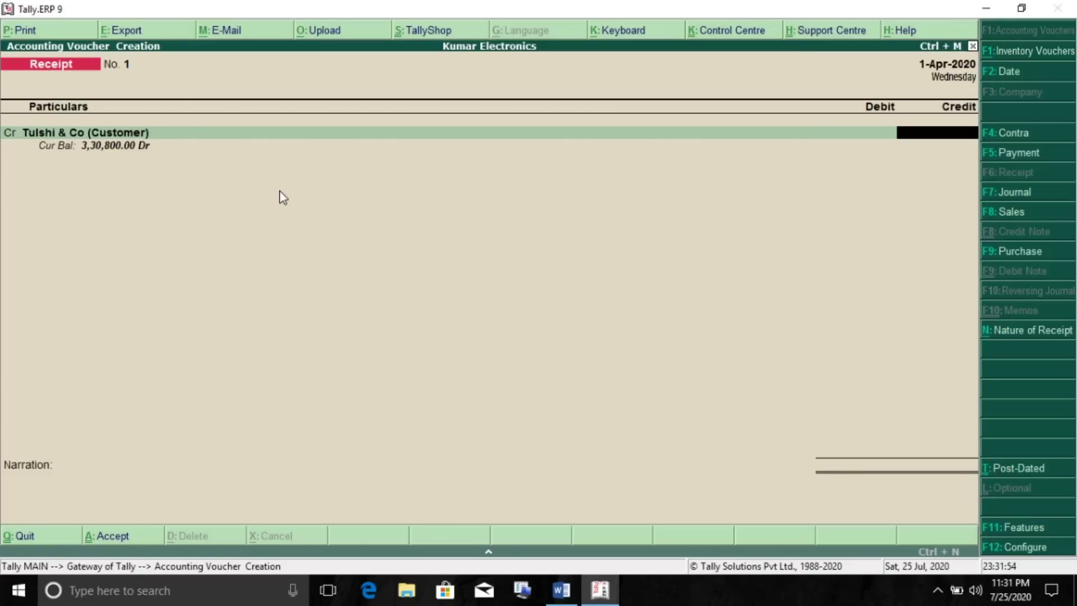
Credit Tulshi & Co (Customer) with 2,50,000 and allocate it as Agst Ref to pending bill 2.
text(2,50,0)
text(0000)
key(Return)
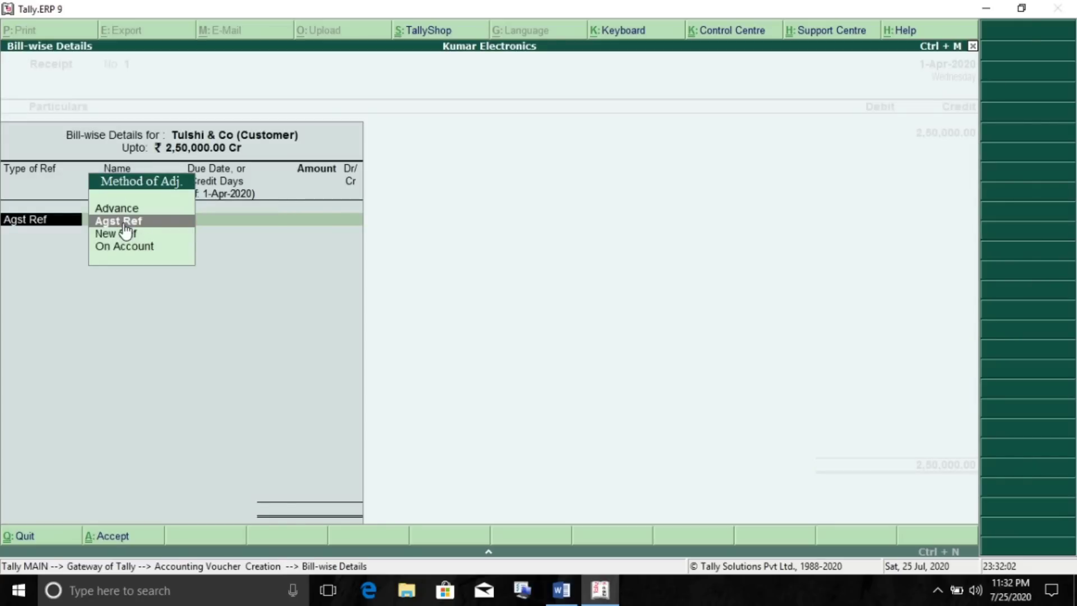
key(Return)
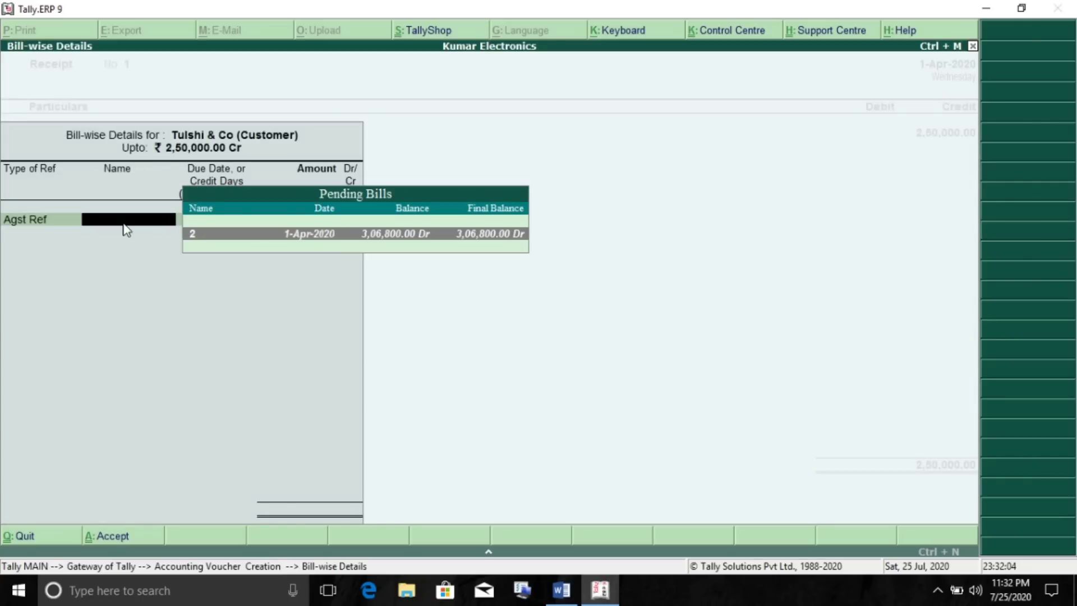
key(Return)
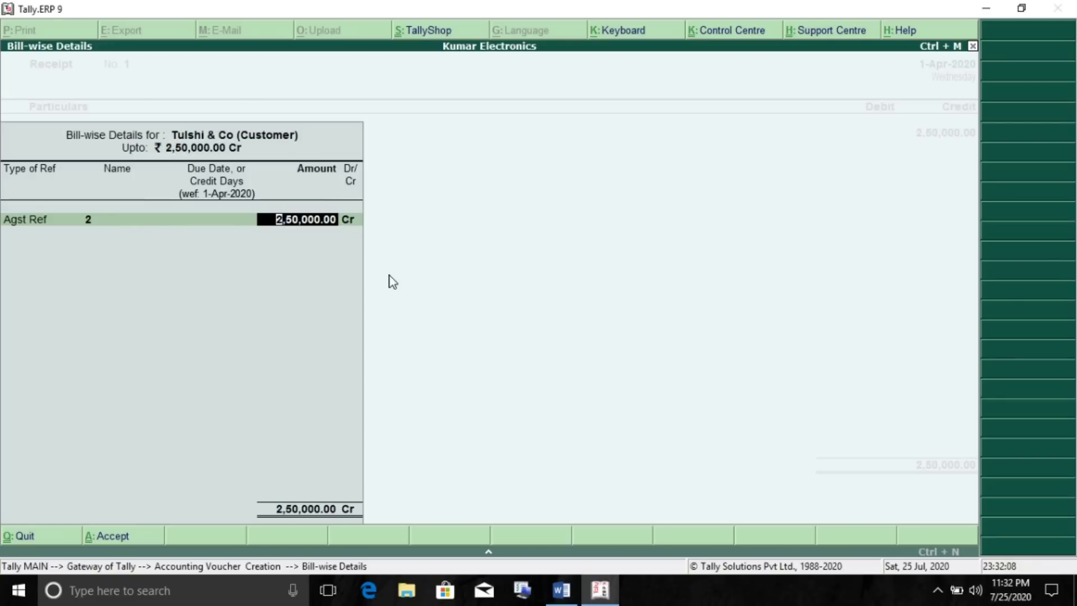
key(Return)
key(Return)
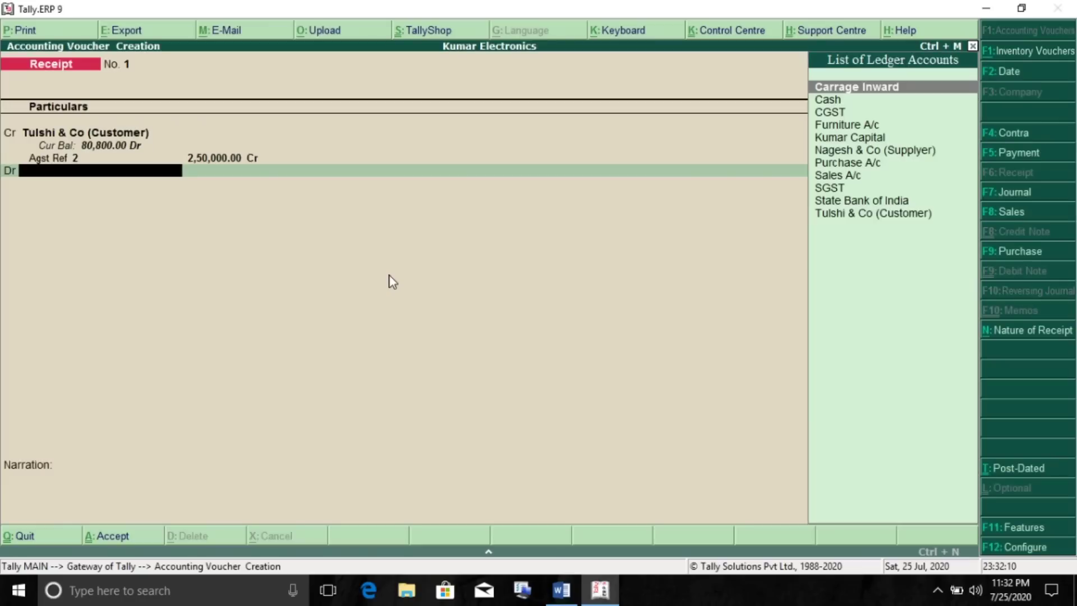
Debit Cash for the full 2,50,000 and accept the receipt voucher with an empty narration.
key(Down)
key(Return)
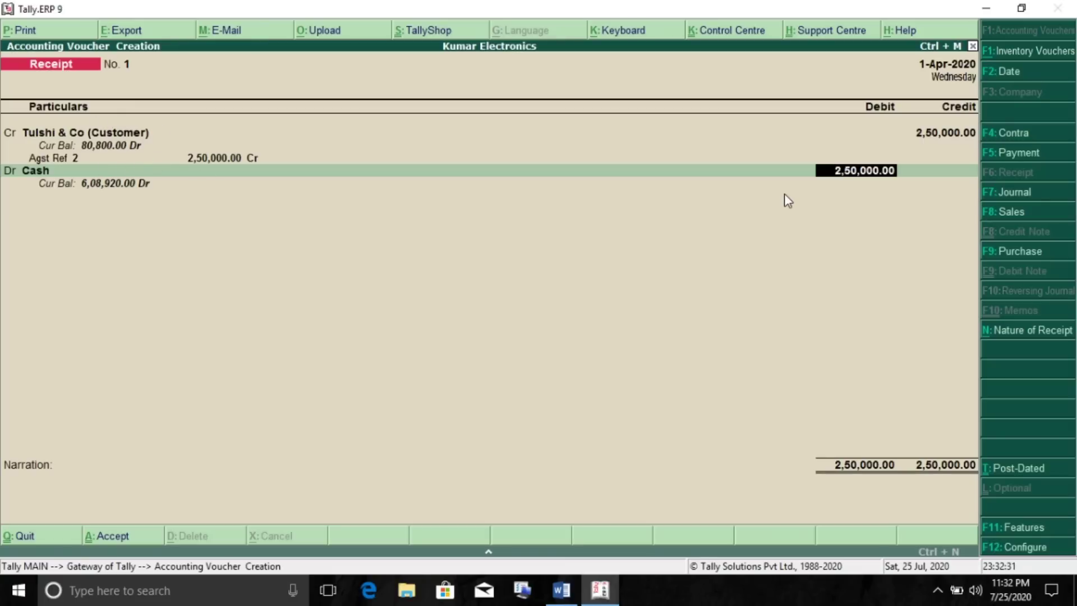
key(Return)
key(Return)
key(Return)
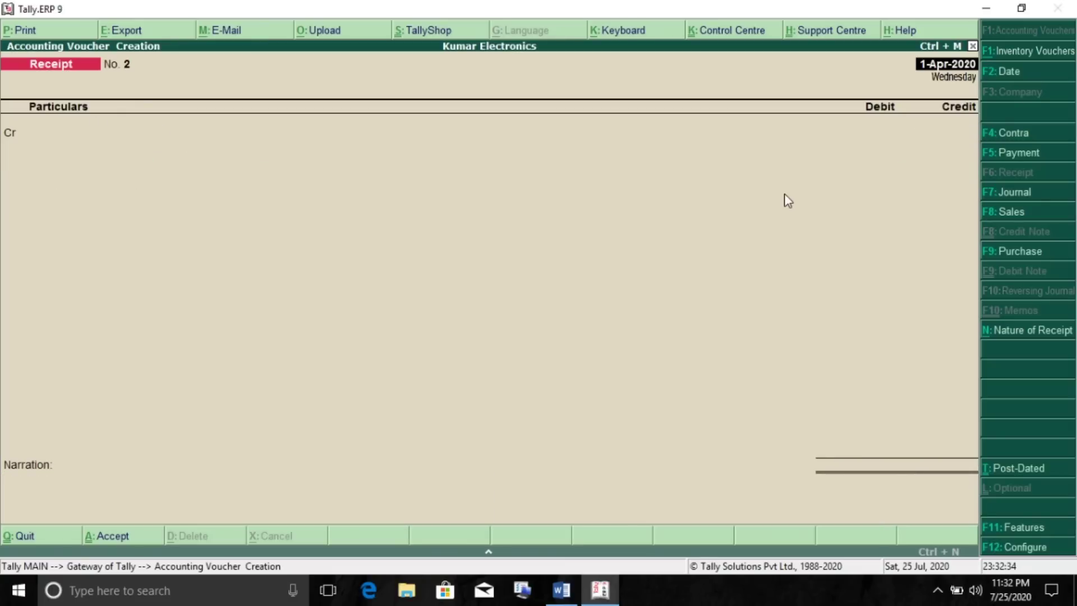
Read transaction 6 in the Word document, return to Tally.ERP 9 and start a Payment voucher debiting Nagesh & Co (Supplyer).
key(alt+Tab)
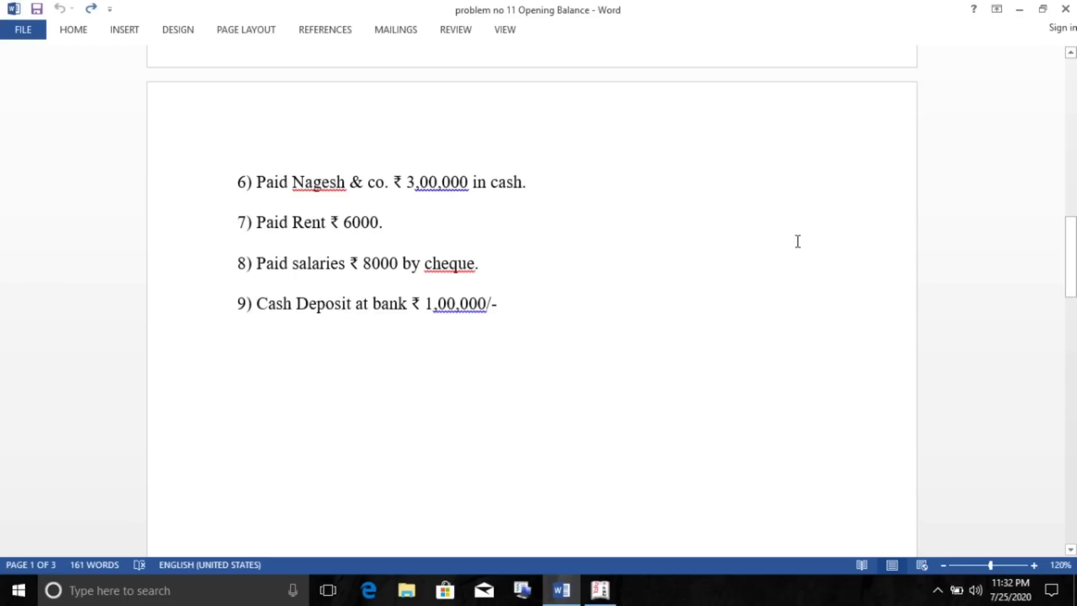
key(alt+Tab)
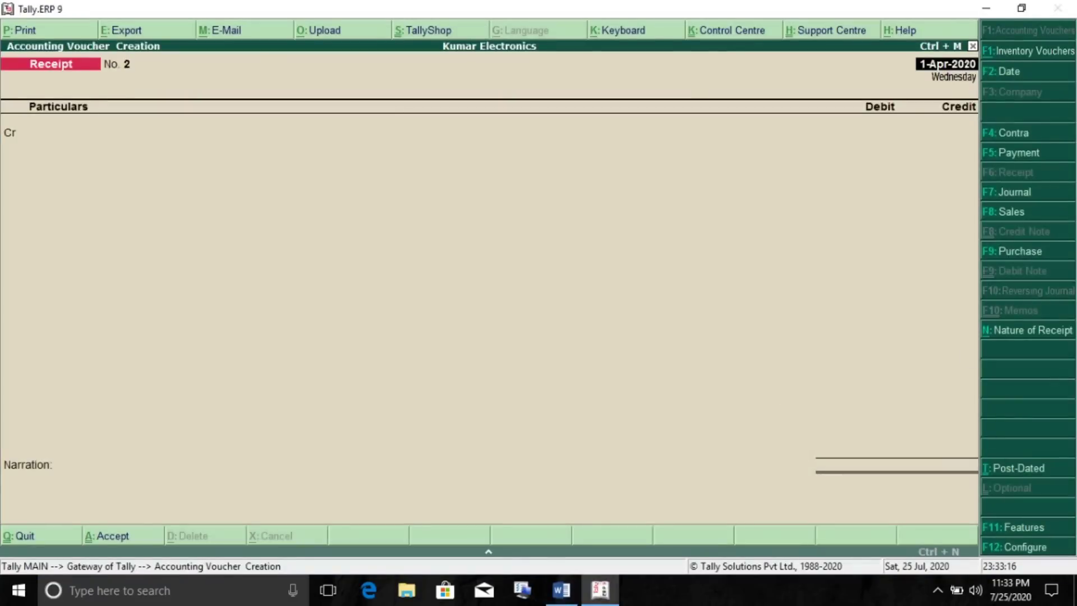
click(1013, 154)
click(61, 138)
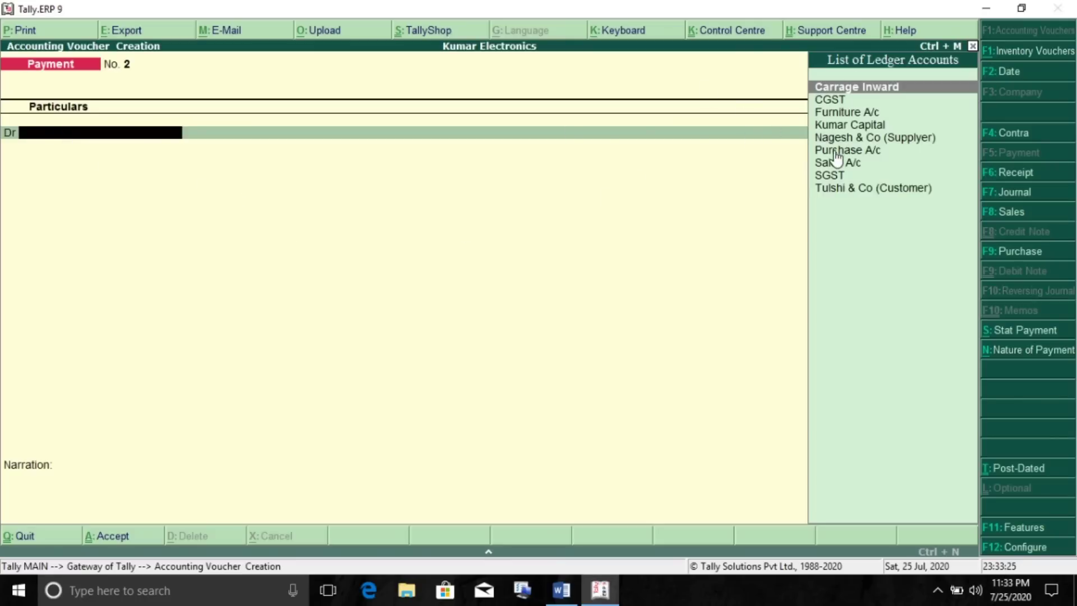
text(N)
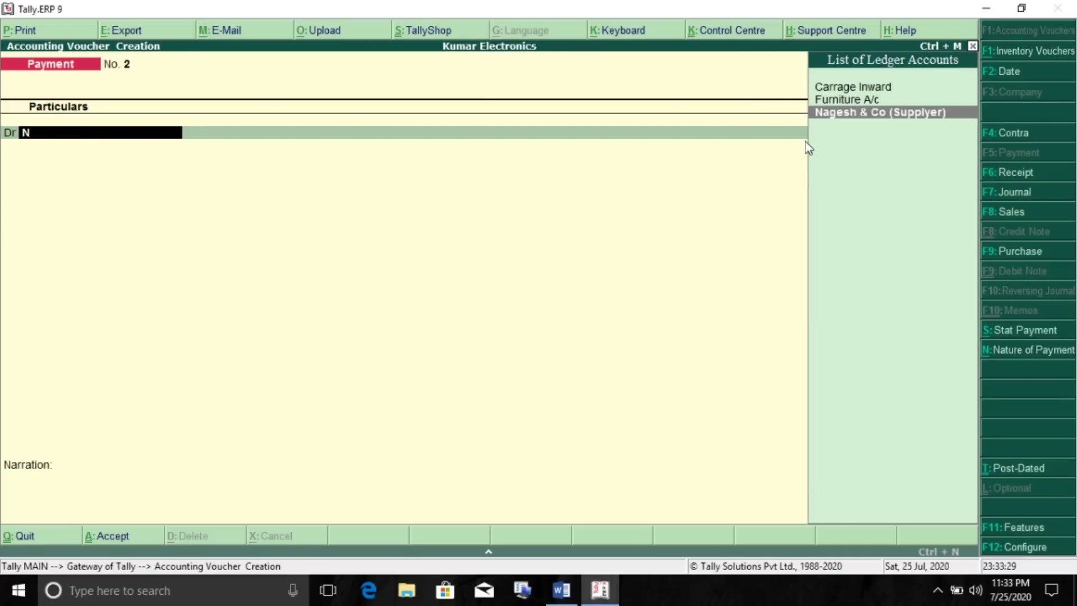
key(Return)
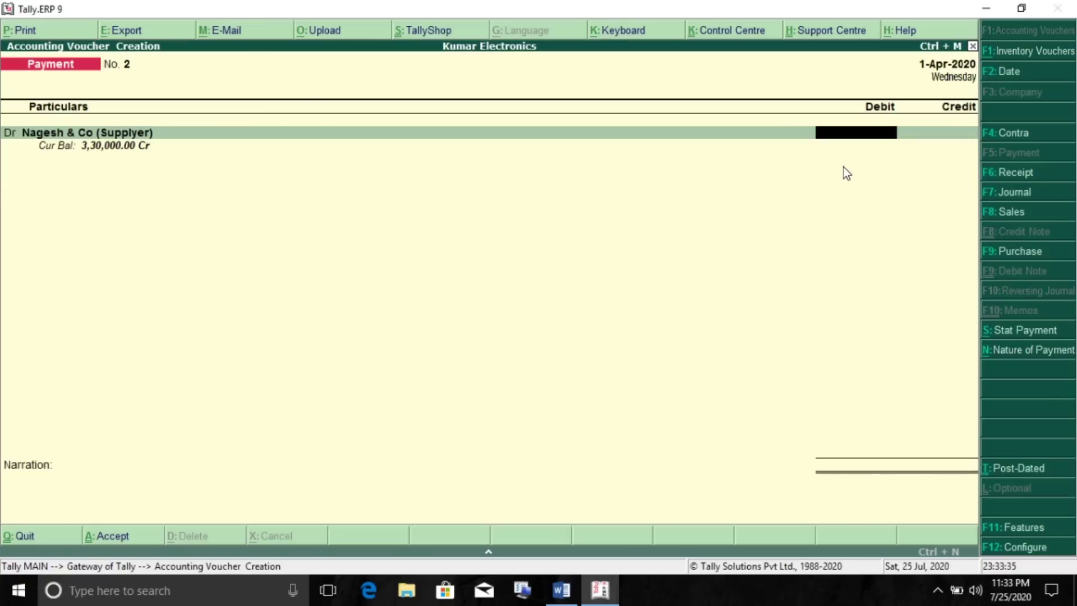
Debit Nagesh & Co (Supplyer) with 3,00,000 and allocate it as Agst Ref to pending bill 1.
text(3,00,00)
text(0)
key(Return)
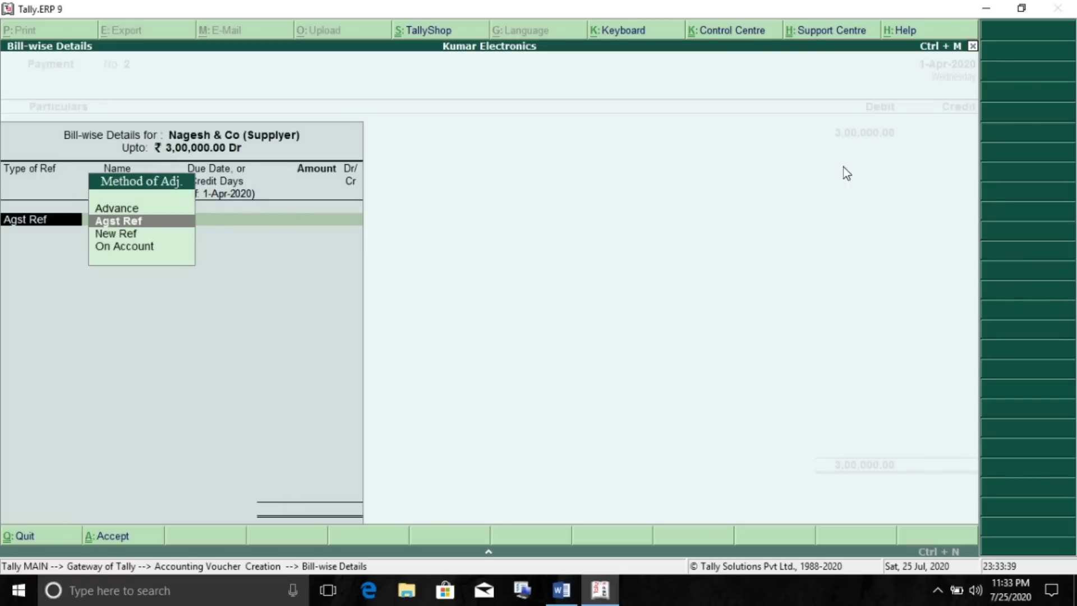
key(Return)
key(Return)
key(Return)
key(Return)
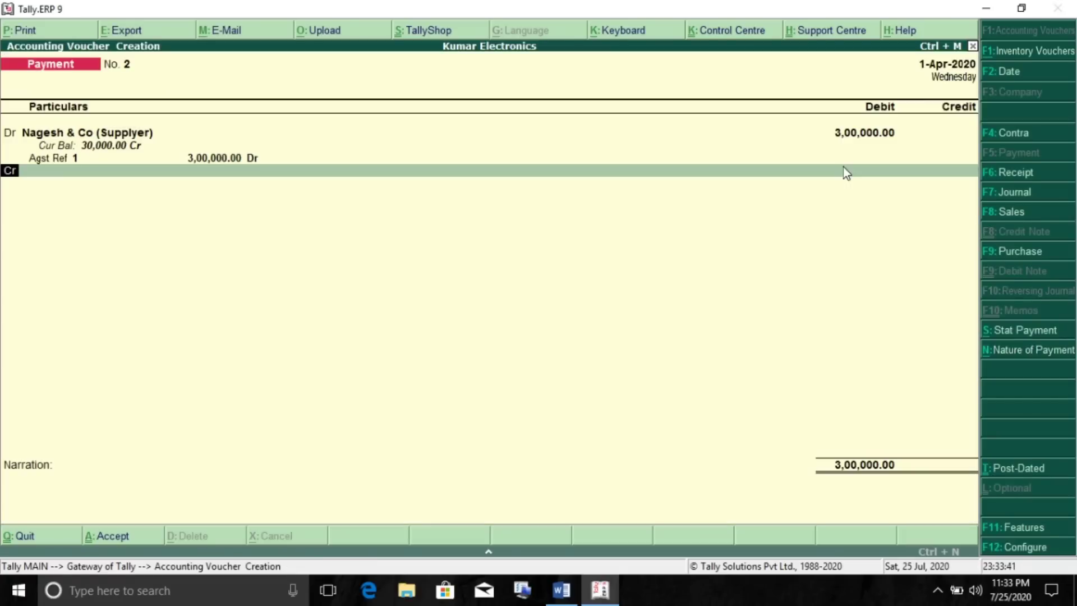
Credit Cash for the full 3,00,000 and accept the Nagesh & Co payment voucher with an empty narration.
key(Down)
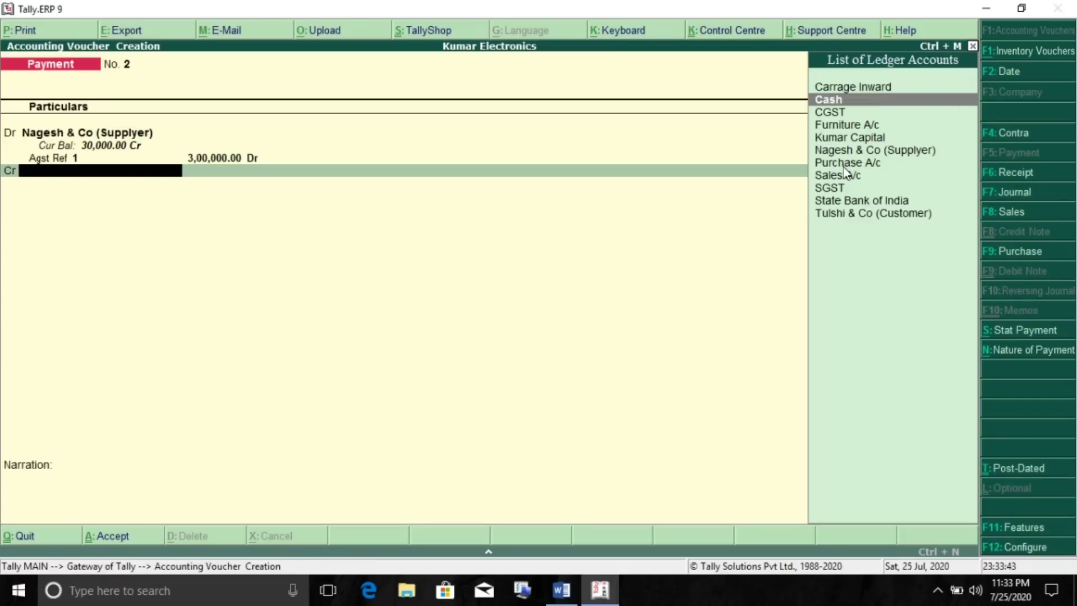
key(Return)
key(Return)
key(Return)
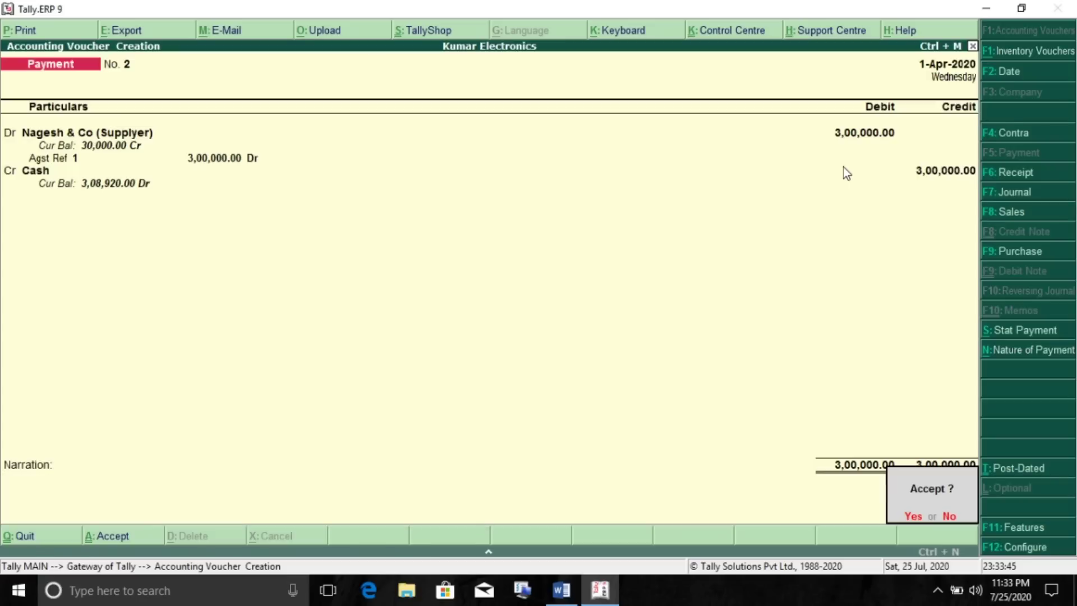
key(Return)
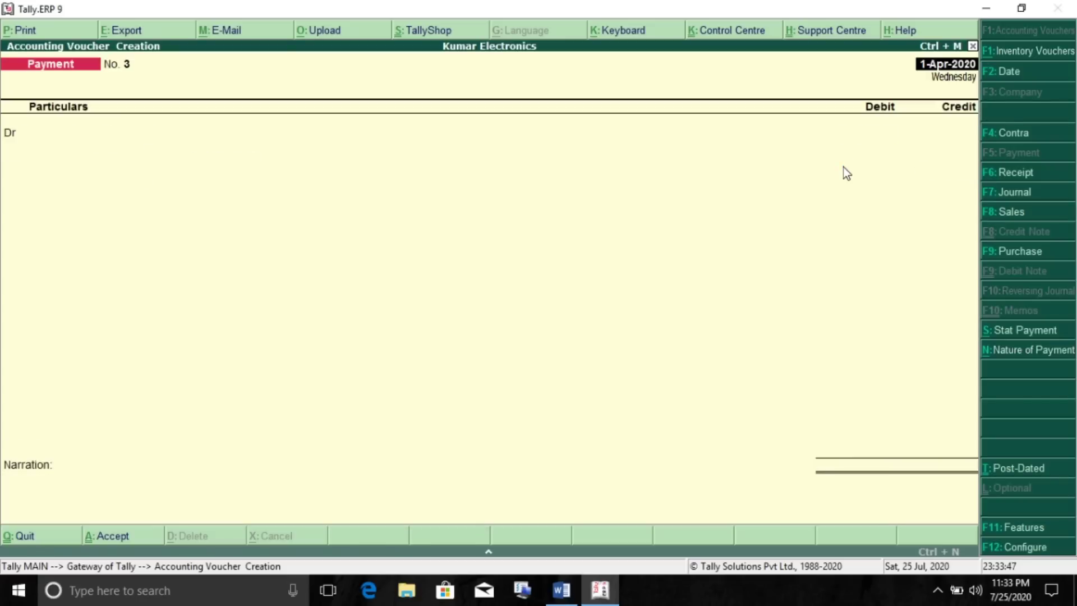
Switch to the Word problem document, read transaction 7 for the rent amount, and return to Tally.ERP 9.
click(562, 590)
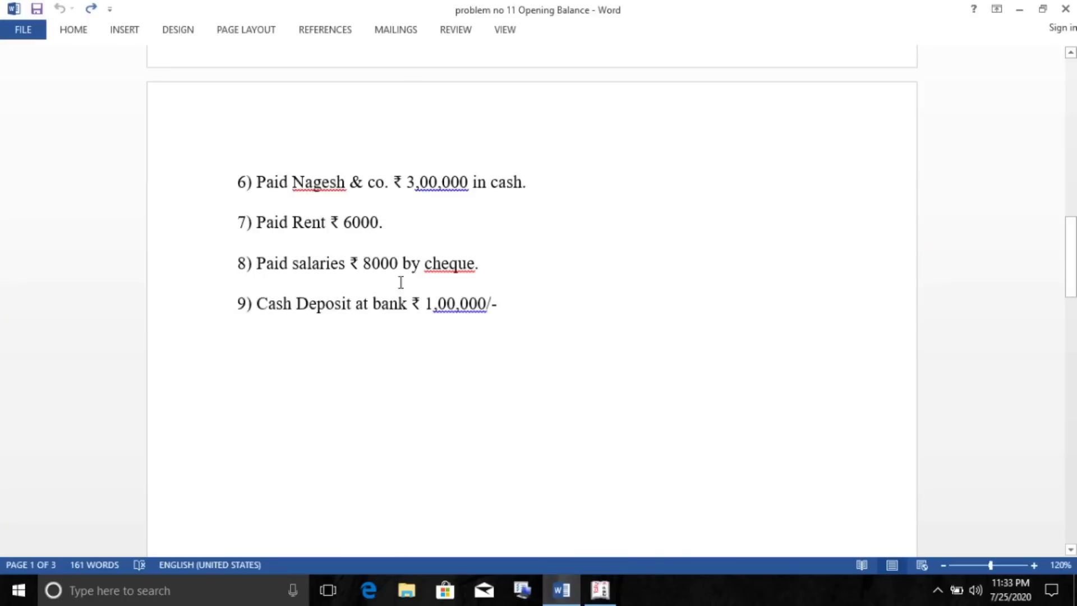
drag(384, 226, 235, 223)
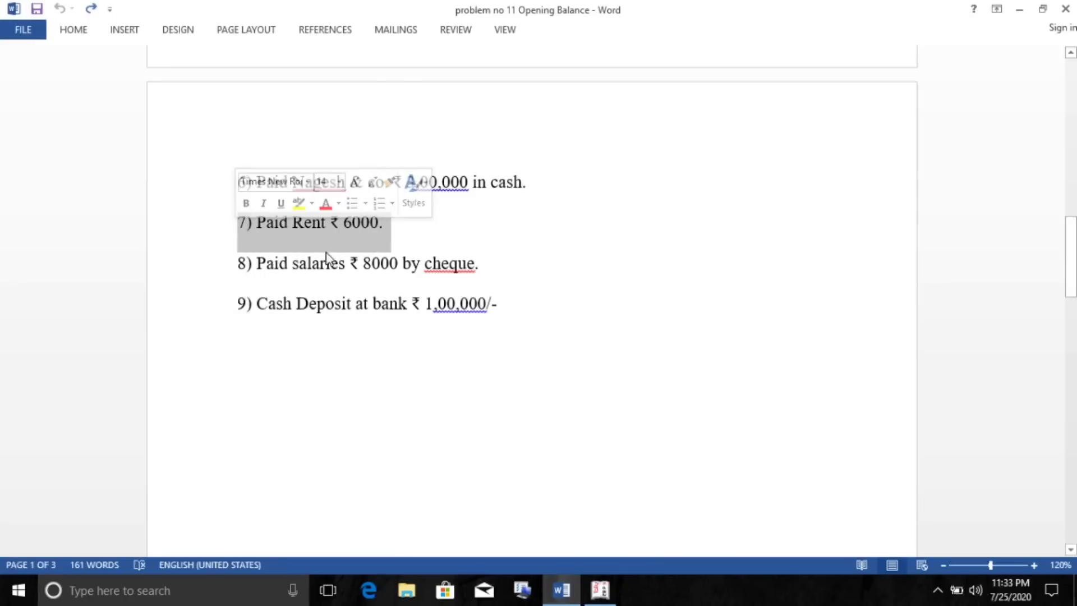
click(599, 590)
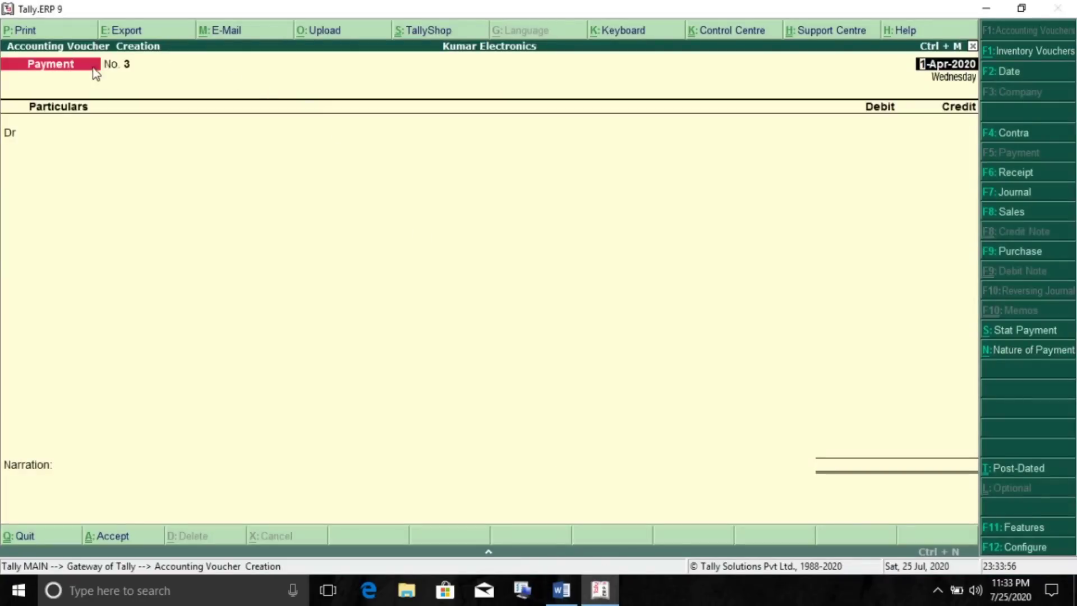
Create the ledger Rent A/c under Indirect Expenses from the new payment voucher's debit line, keeping the default GST settings.
key(Return)
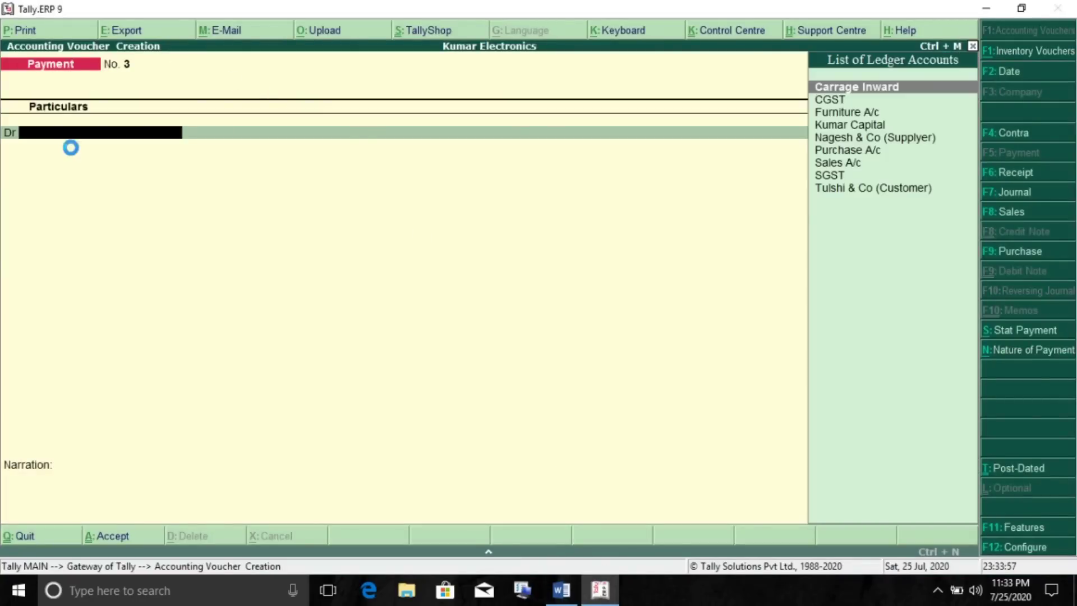
key(alt+c)
text(Rent A/c)
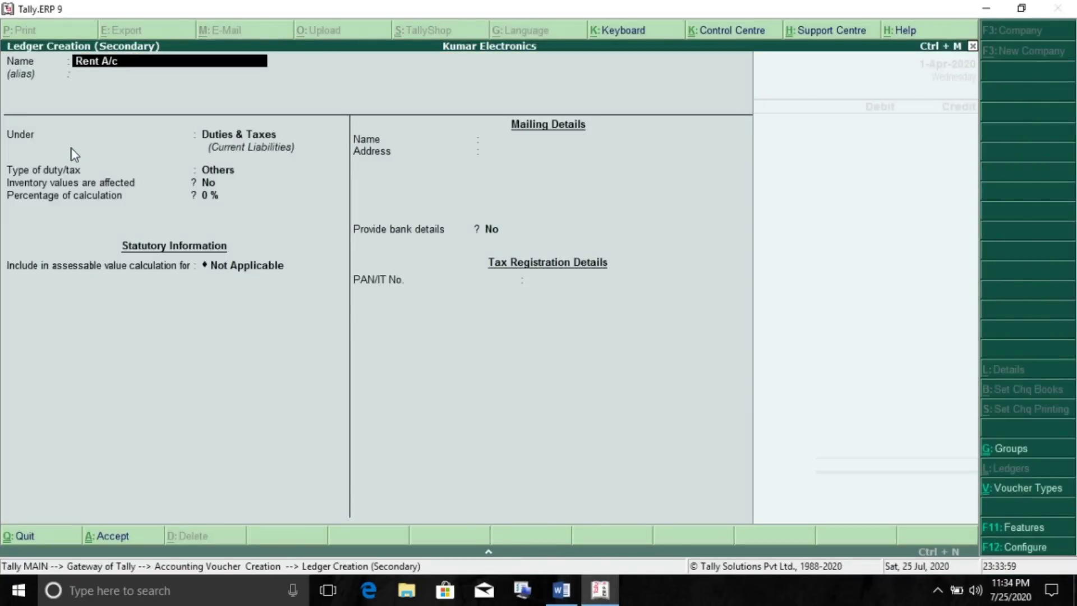
key(Return)
key(Return)
text(Ind)
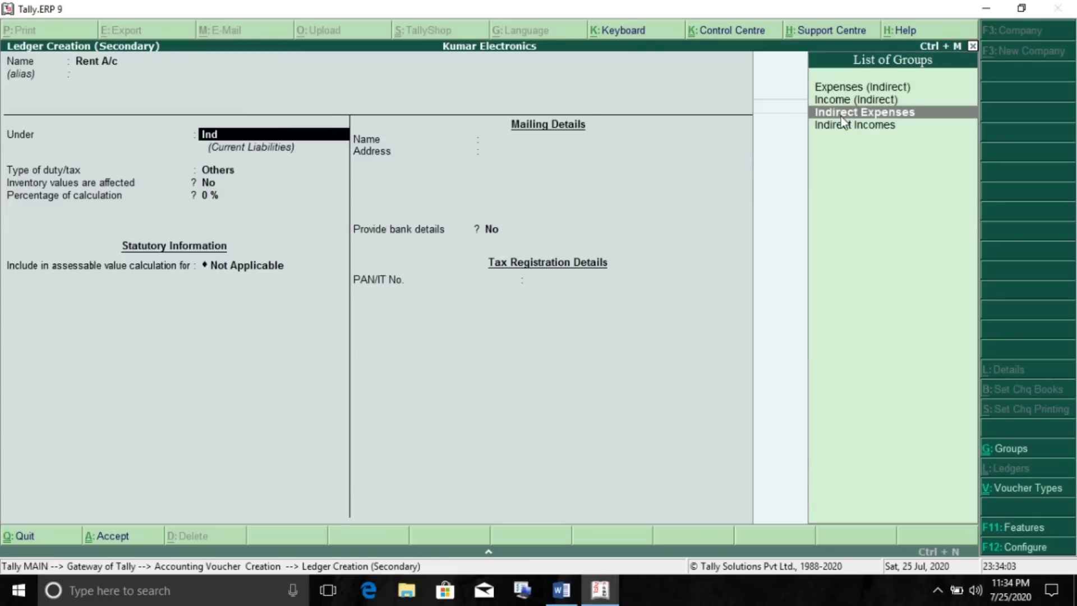
key(Return)
key(Return)
key(Return)
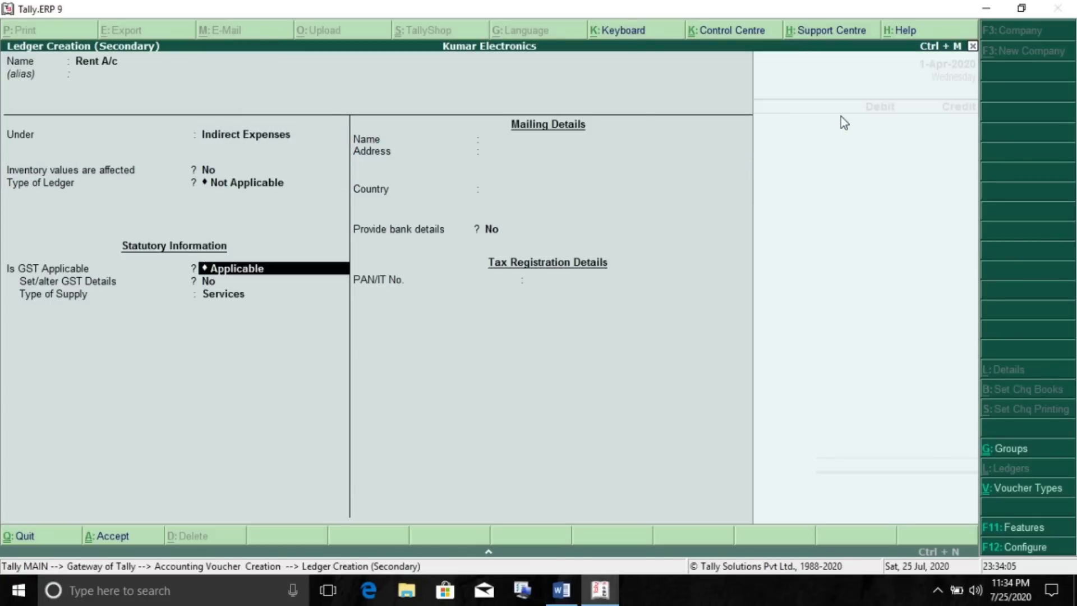
key(ctrl+a)
Debit Rent A/c with 6000, credit Cash for the same amount and accept the payment voucher.
text(6000)
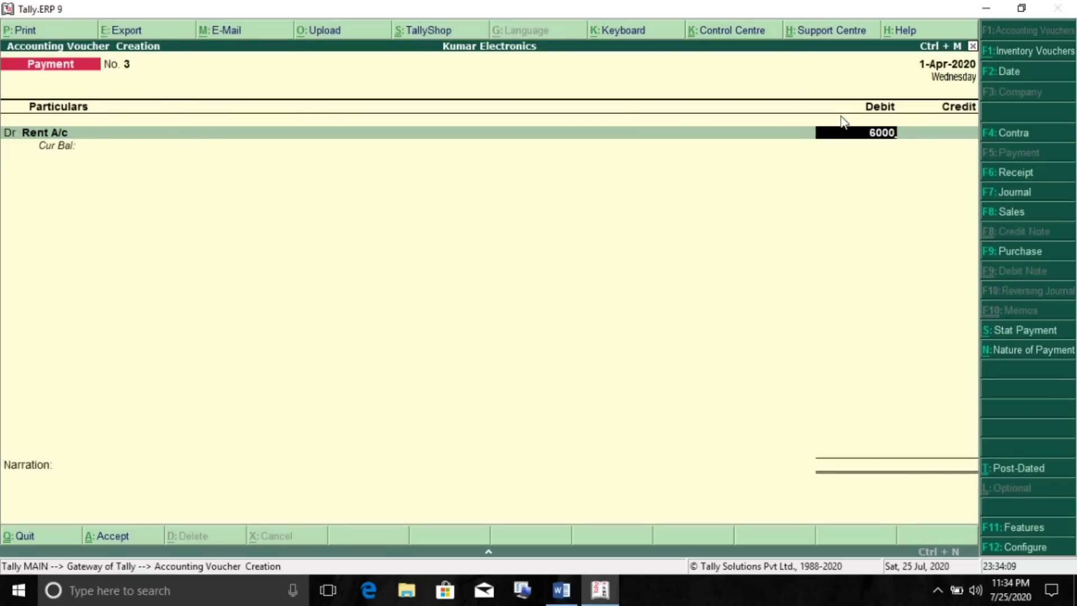
key(Return)
key(BackSpace)
key(Return)
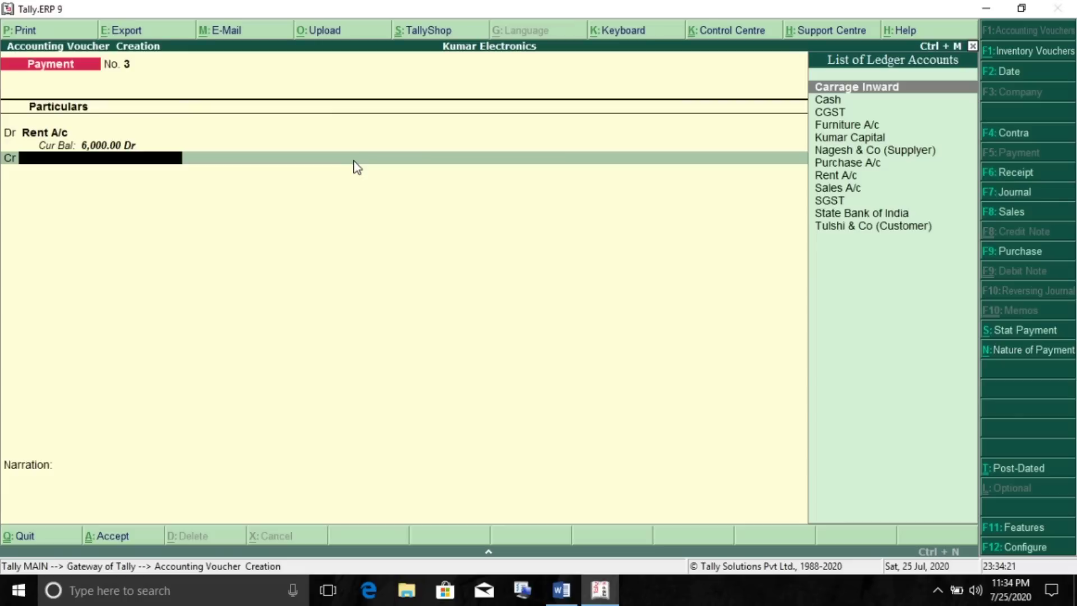
key(Down)
key(Return)
key(Return)
key(Return)
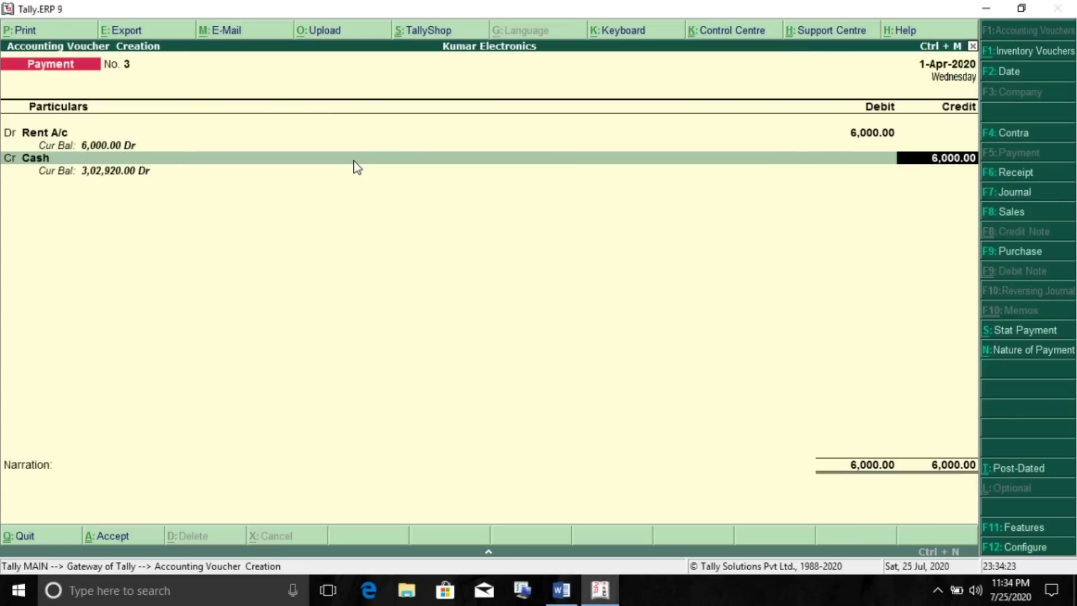
Switch to the Word problem document, read transaction 8 for the salary amount and payment mode, and return to Tally.ERP 9.
key(alt+Tab)
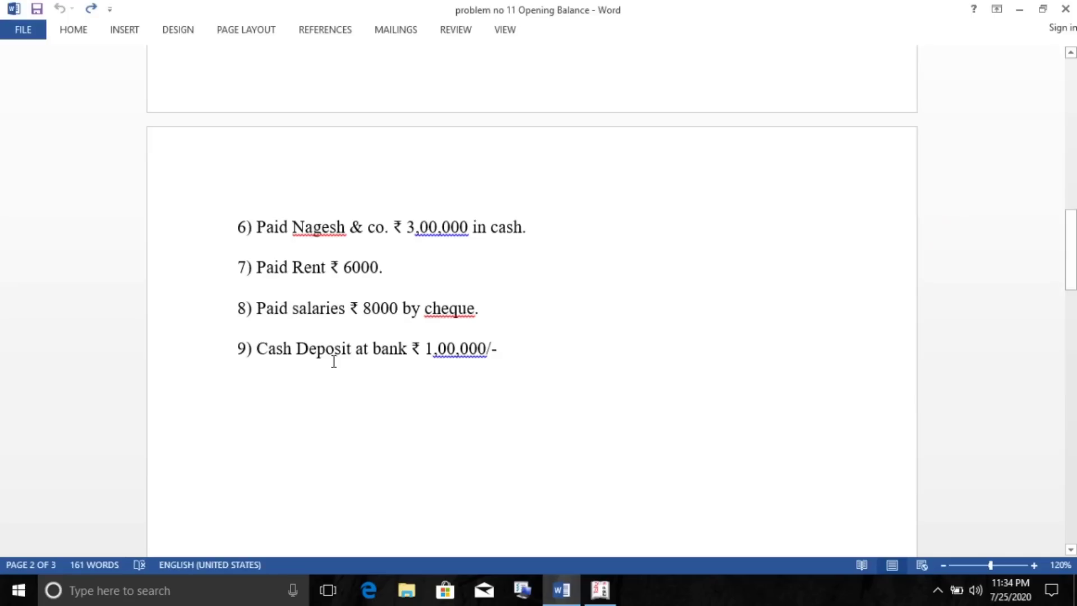
drag(258, 308, 235, 308)
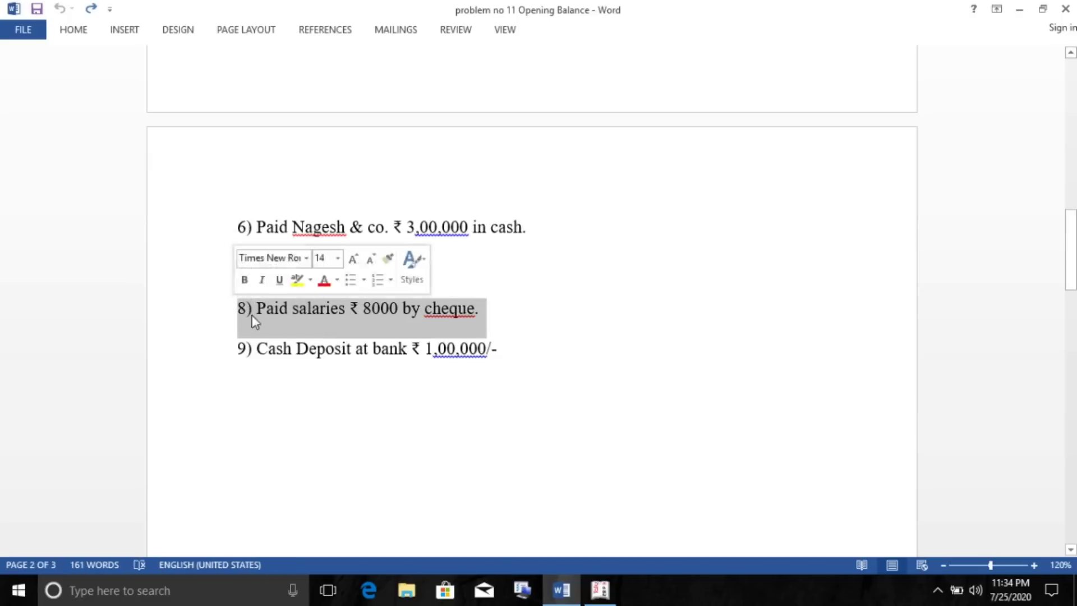
click(525, 320)
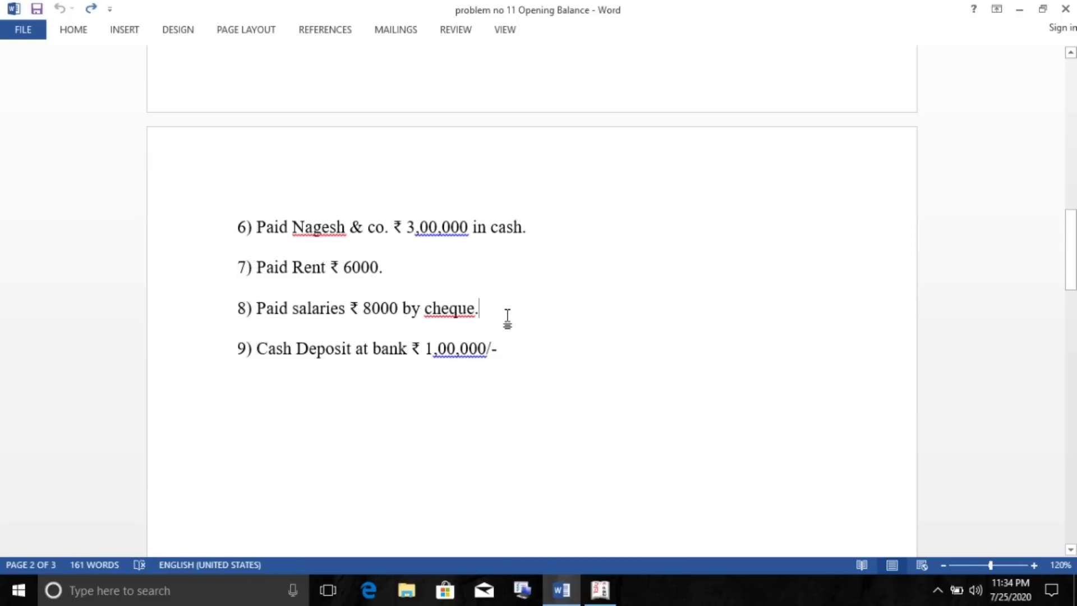
key(alt+Tab)
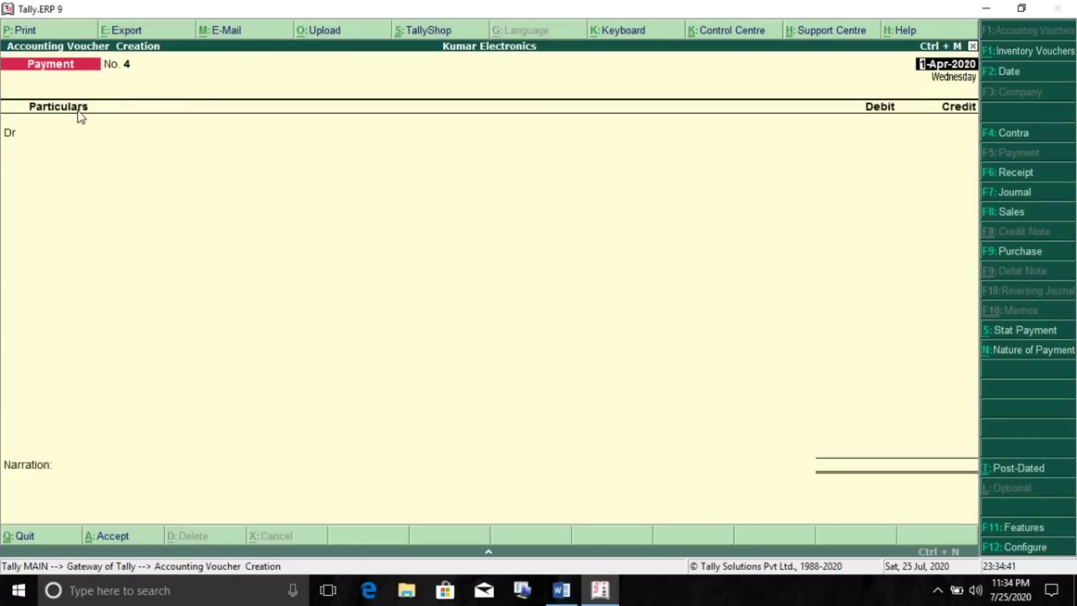
Create the ledger Salary A/c under Indirect Expenses from the new payment voucher's debit line.
key(Return)
key(alt+c)
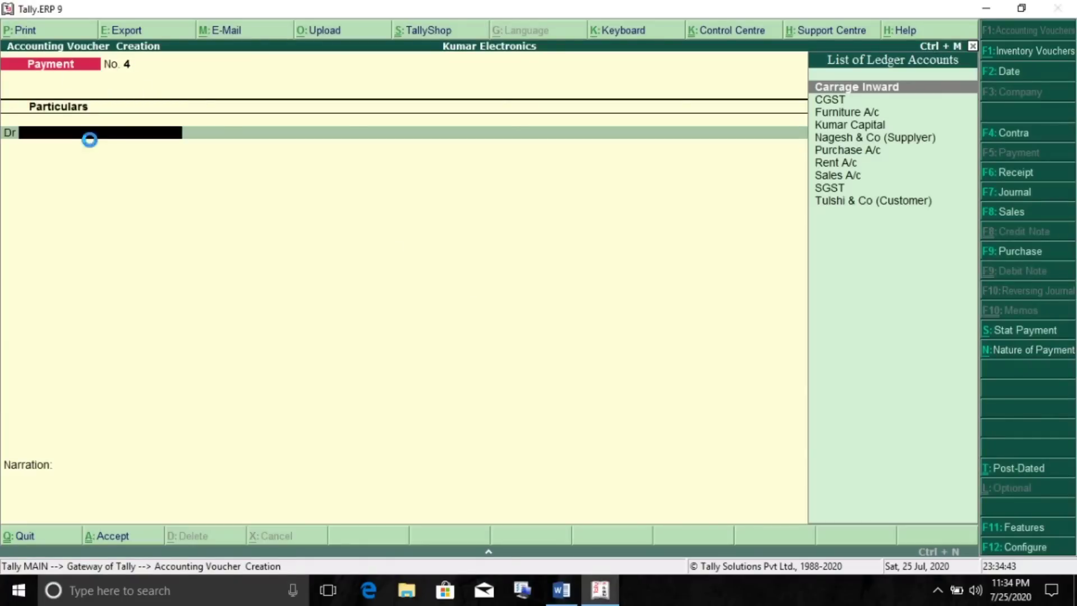
text(Salary)
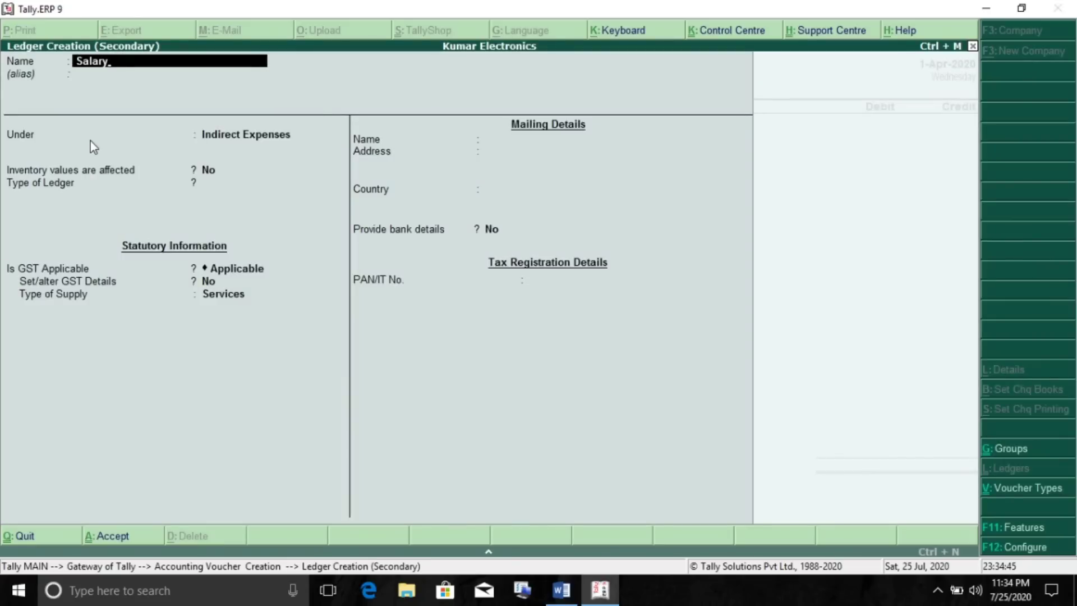
text( A/c)
key(Return)
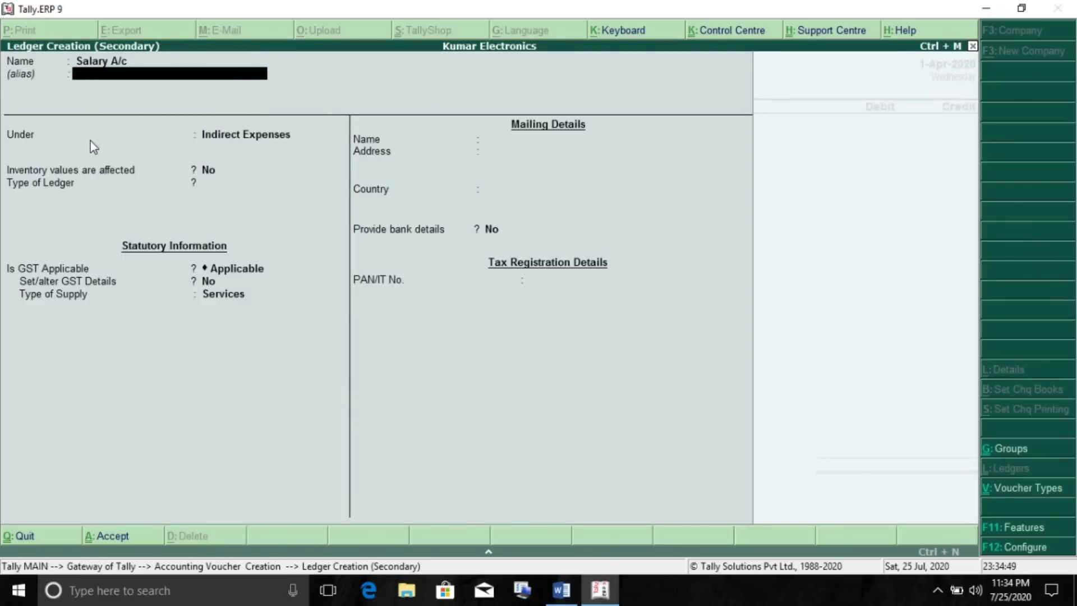
key(Return)
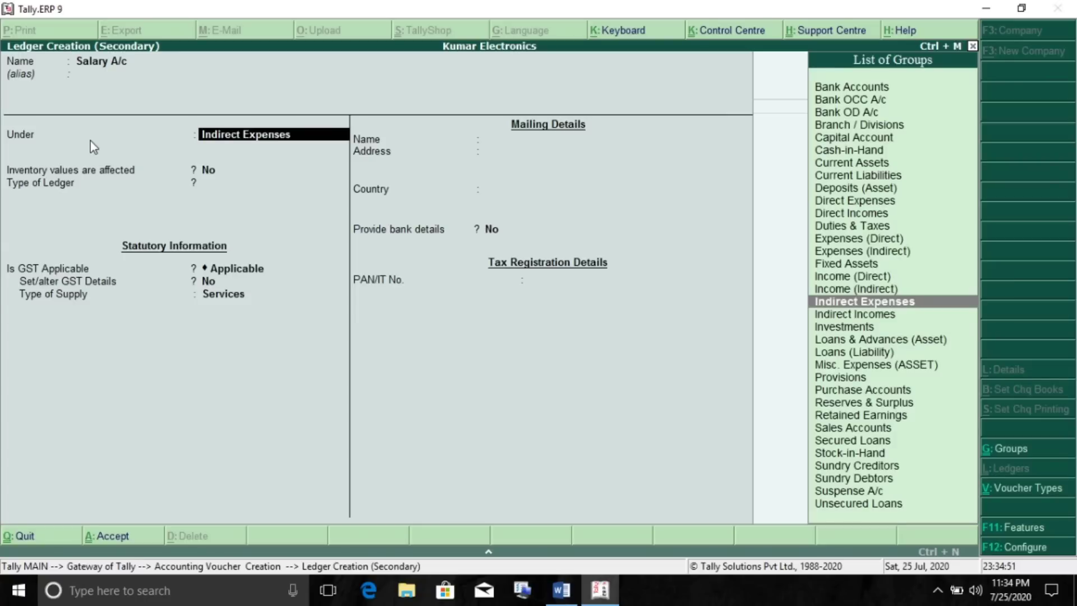
key(Return)
key(ctrl+a)
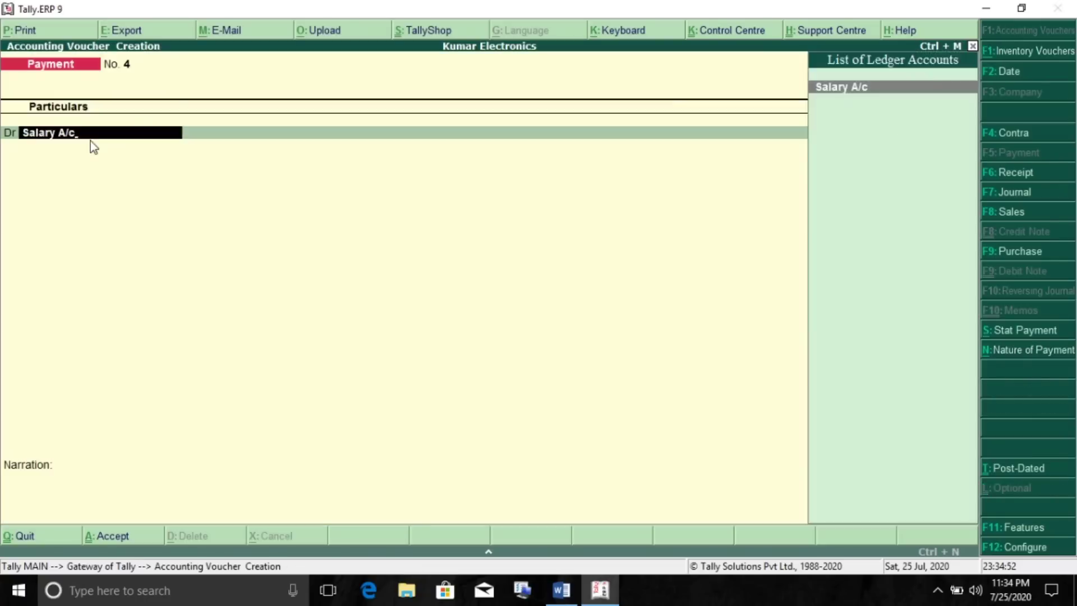
Debit Salary A/c with 8000 in the payment voucher and choose State Bank of India as the credit ledger.
key(Return)
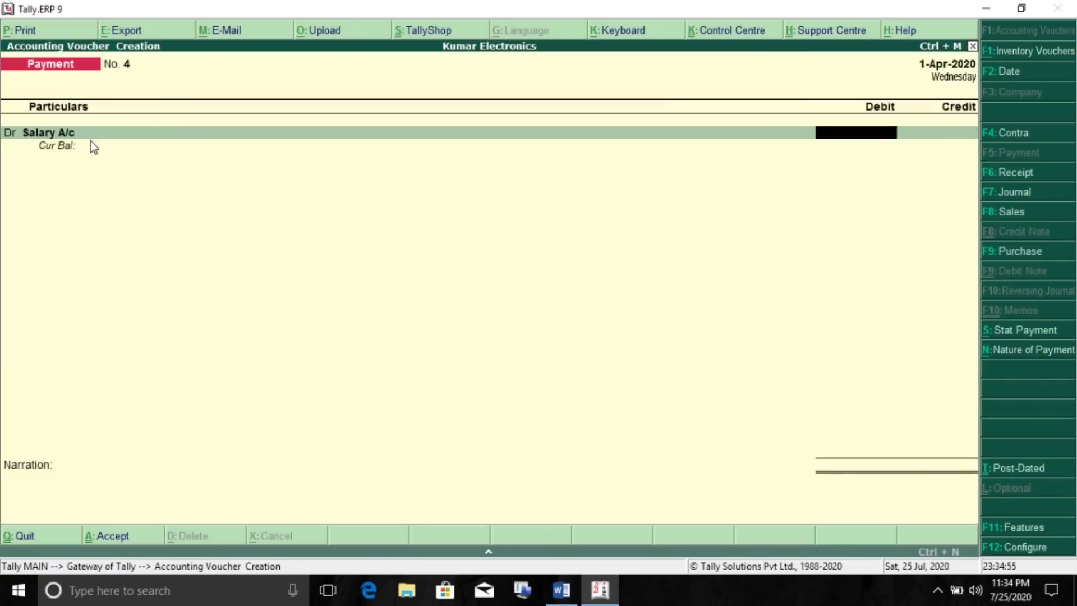
text(8000)
key(Return)
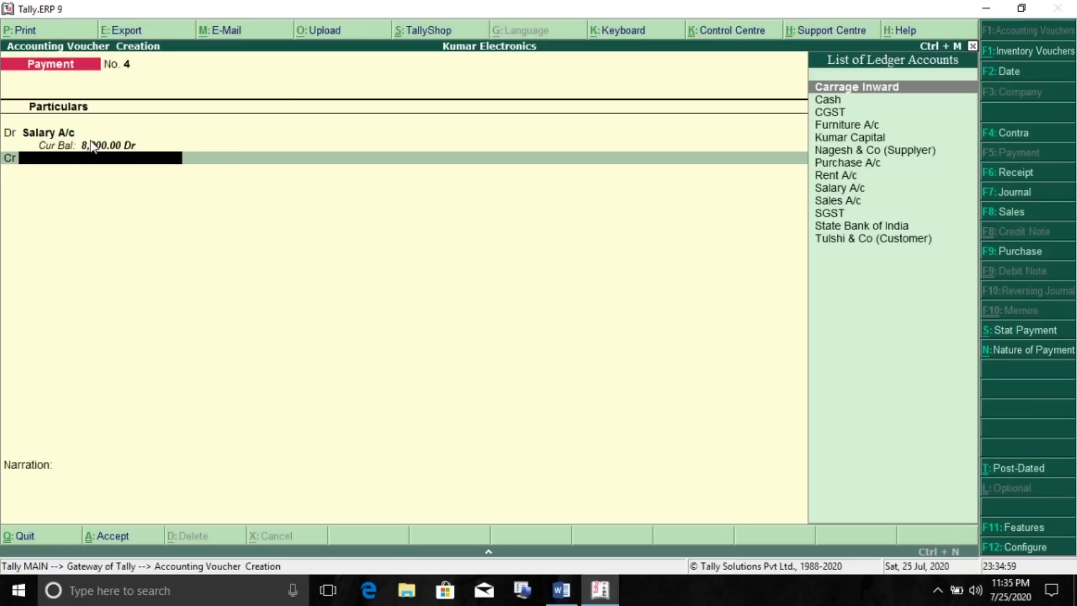
key(Down)
key(Down)
key(Down)
key(Down)
key(Down)
key(Down)
key(Down)
key(Down)
key(Down)
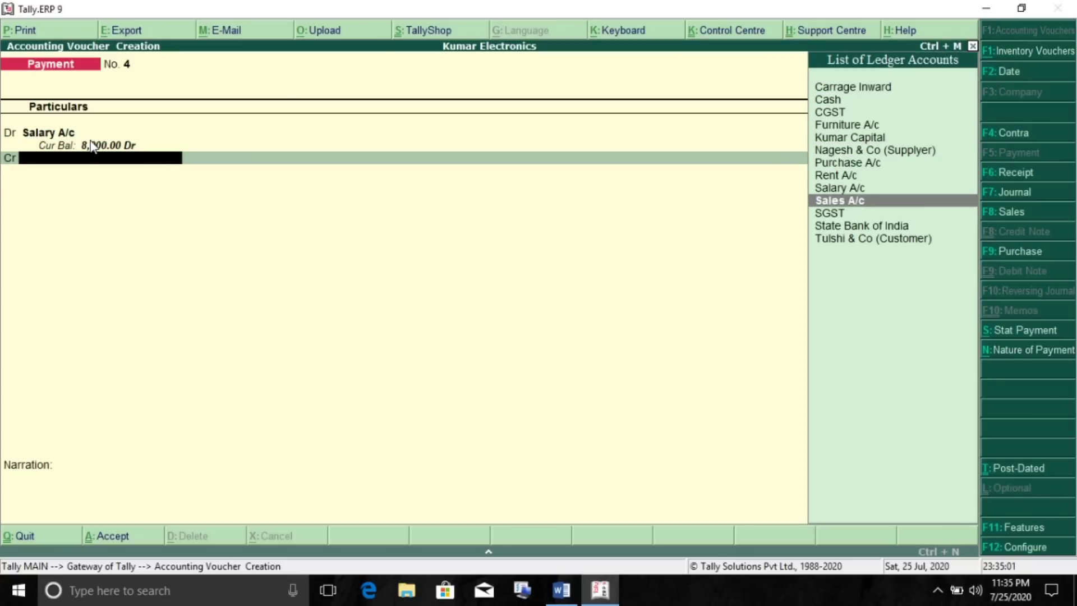
key(Down)
key(Down)
key(Return)
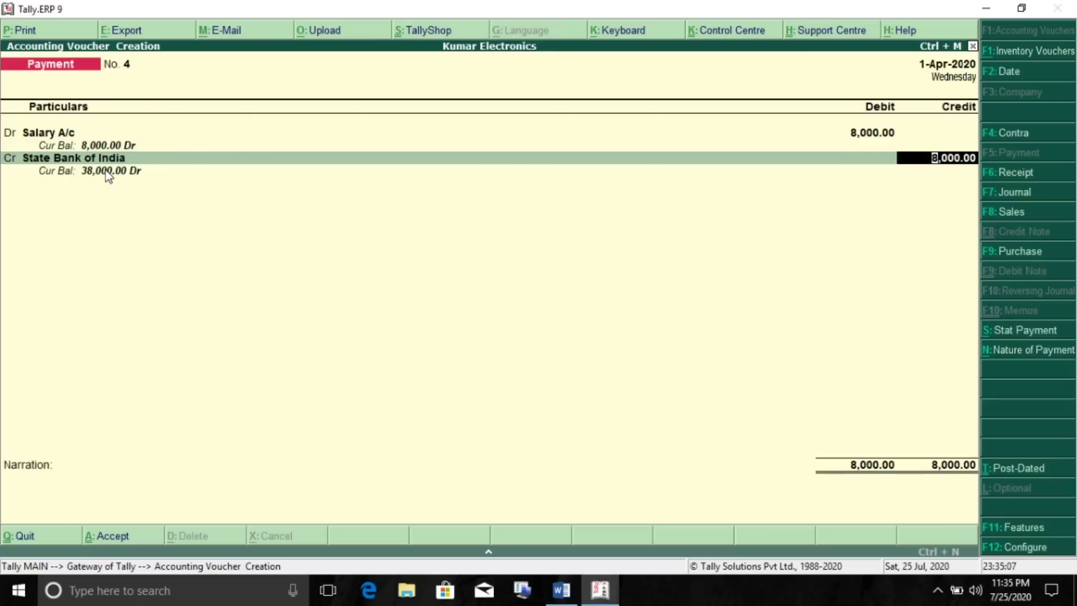
Credit State Bank of India with 8,000, keep the default cheque allocation dated 1-Apr-2020, and accept the payment voucher.
key(Return)
key(Return)
key(Return)
key(Return)
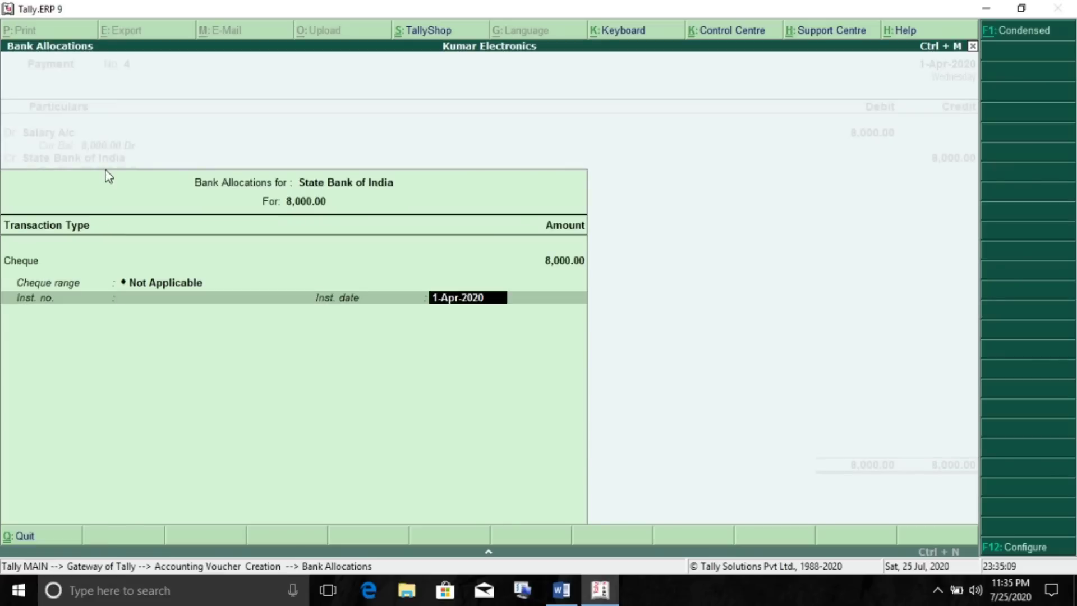
key(Return)
key(Return)
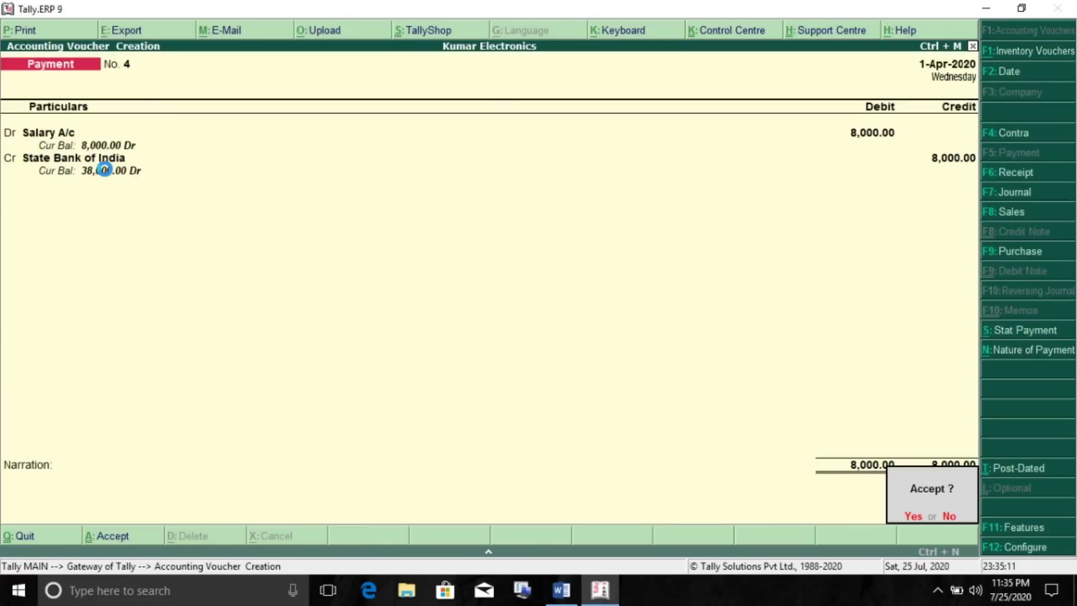
key(Return)
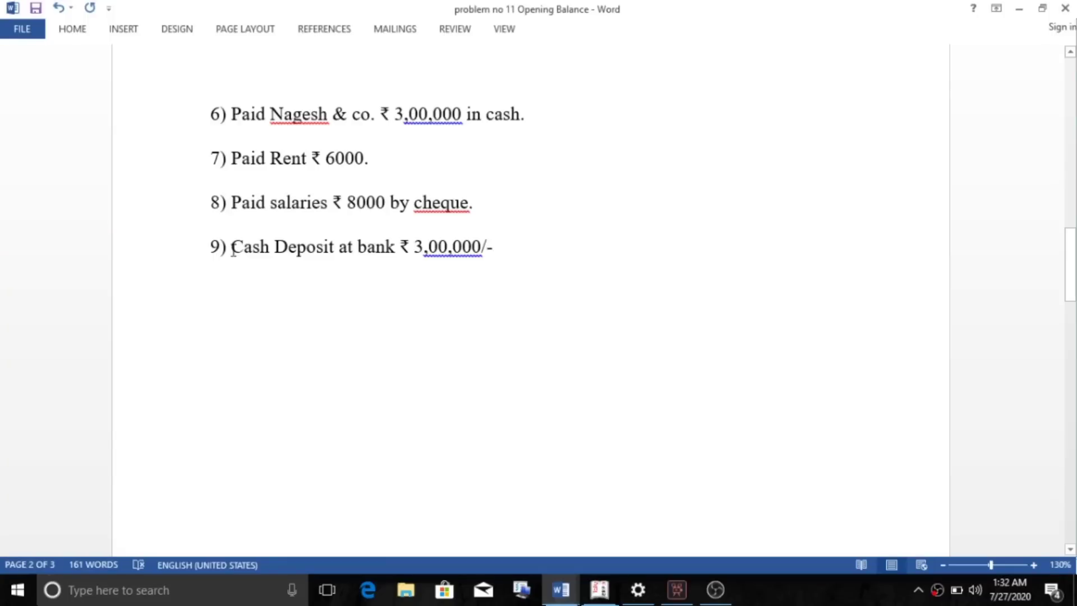
Switch to the Word problem document, read transaction 9 about the cash deposit at bank, and enlarge the text of its amount.
drag(232, 259, 497, 267)
click(496, 263)
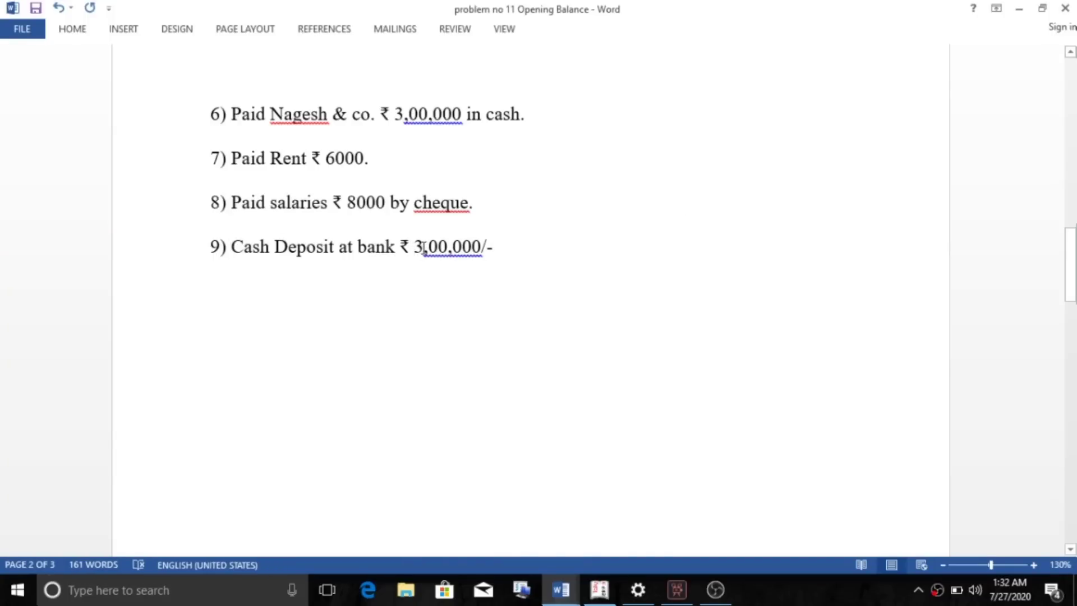
drag(437, 248, 517, 248)
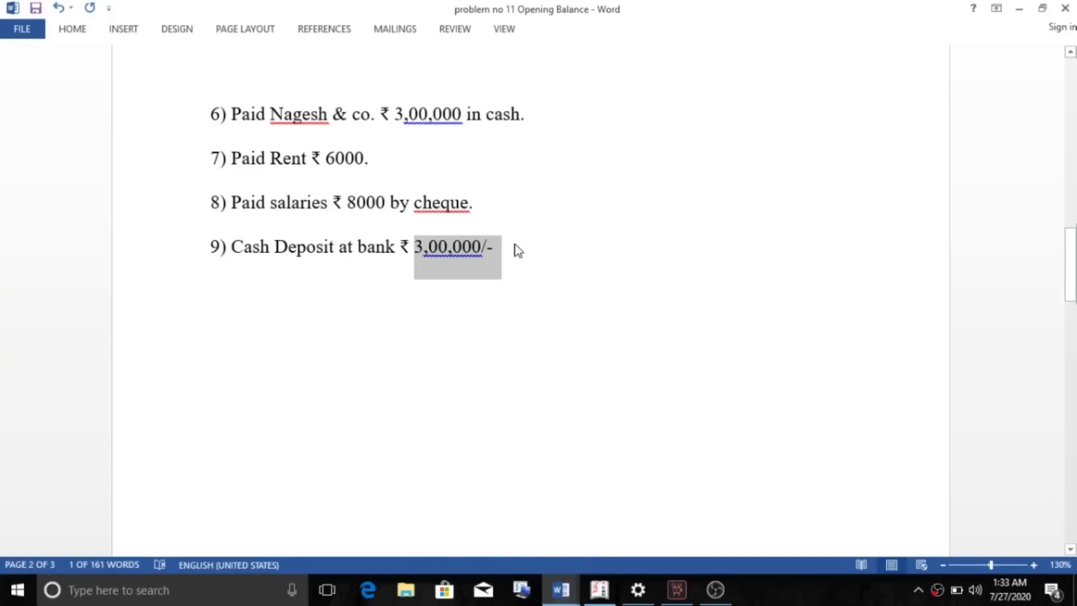
key(ctrl+shift+period)
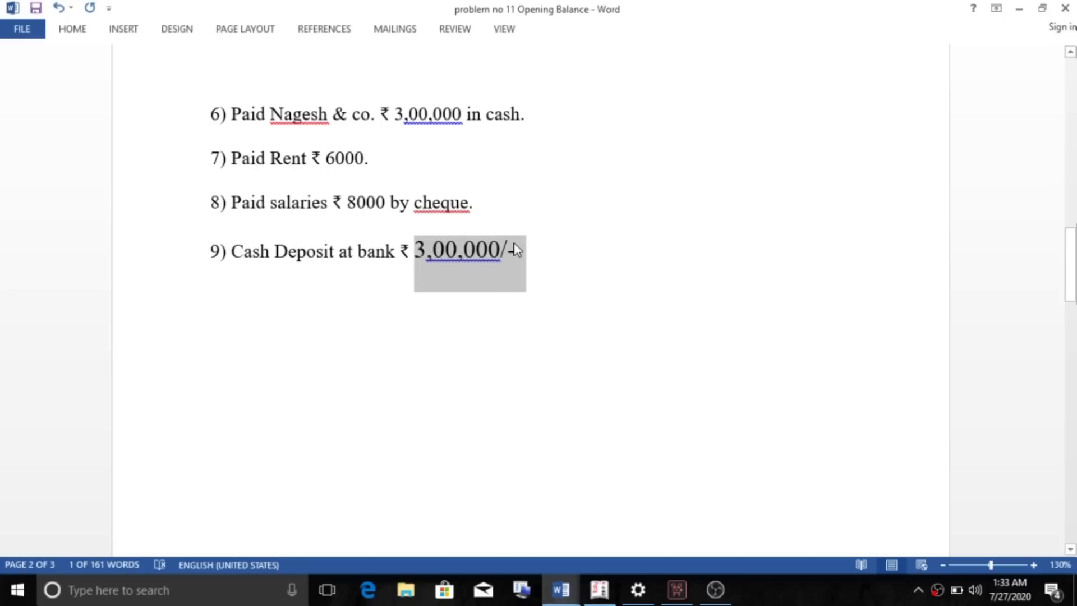
click(291, 257)
drag(416, 252, 539, 264)
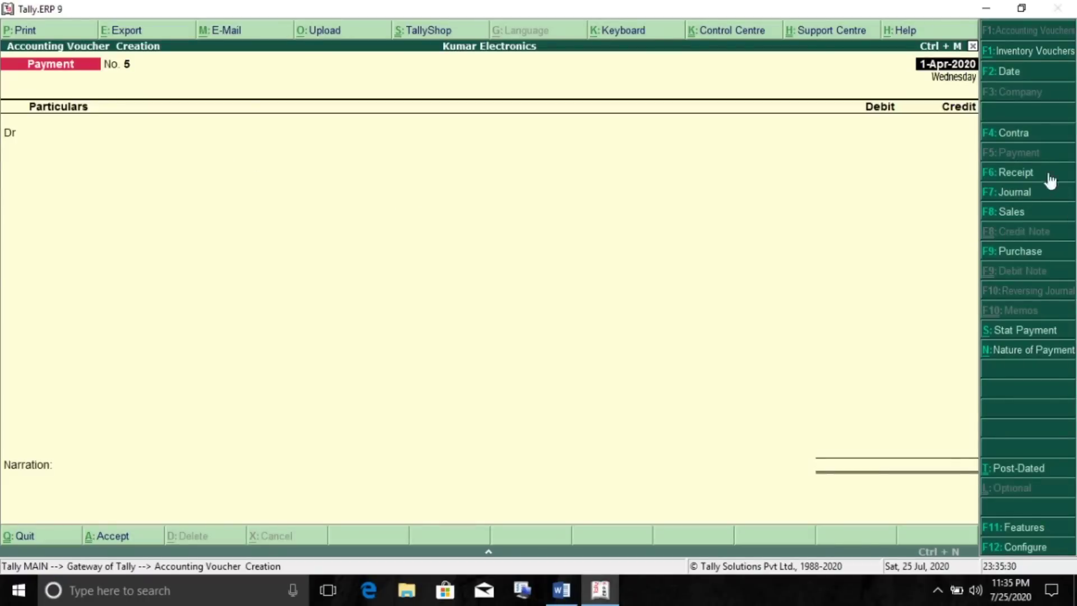
Return to Tally.ERP 9, start a contra voucher and credit Cash with 300000.
click(1010, 137)
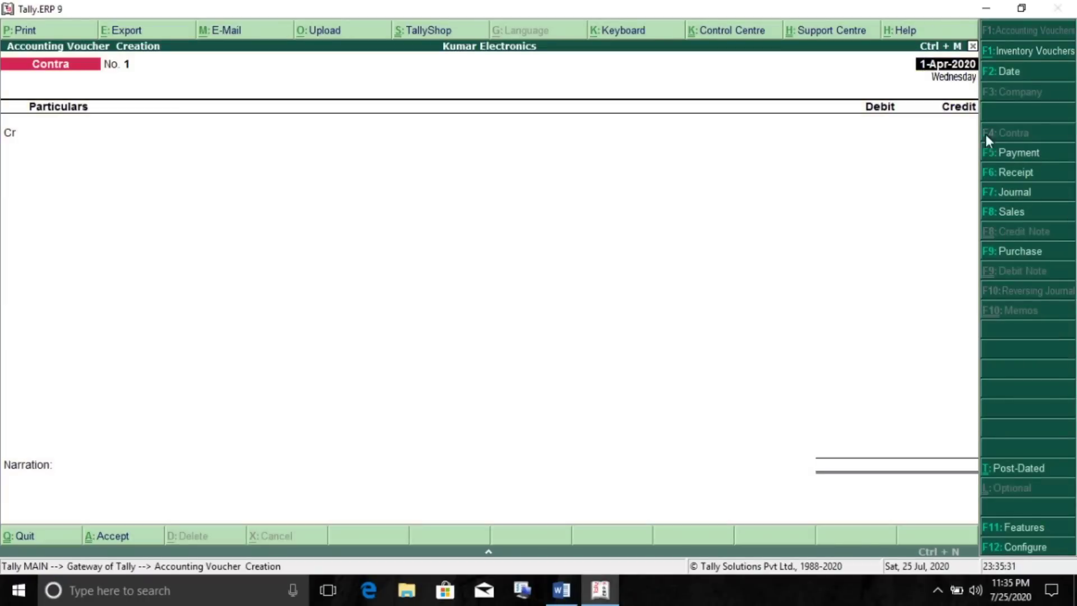
click(53, 131)
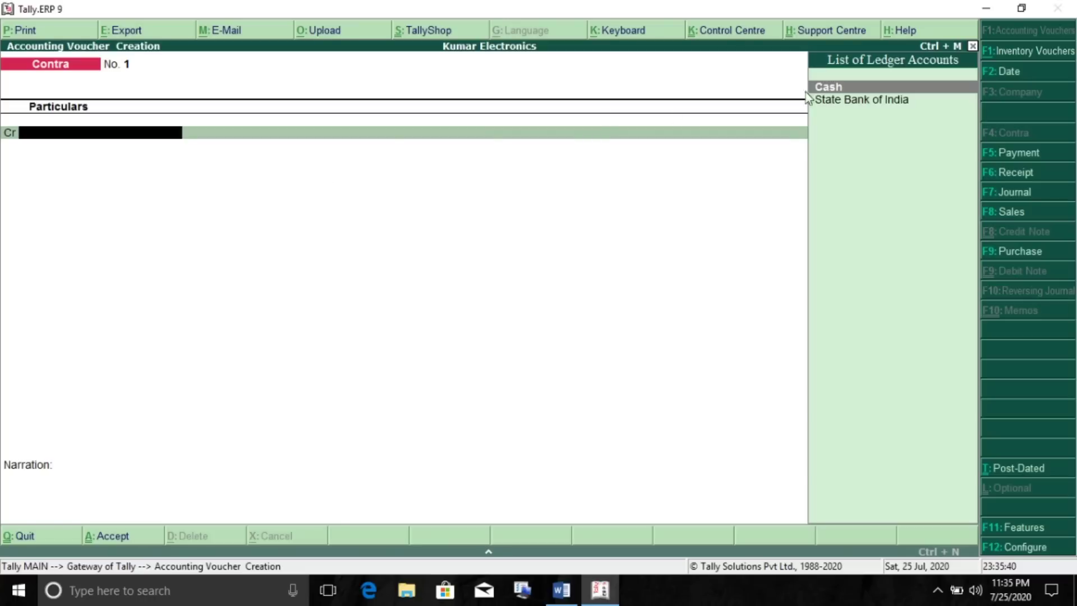
click(841, 89)
text(300000)
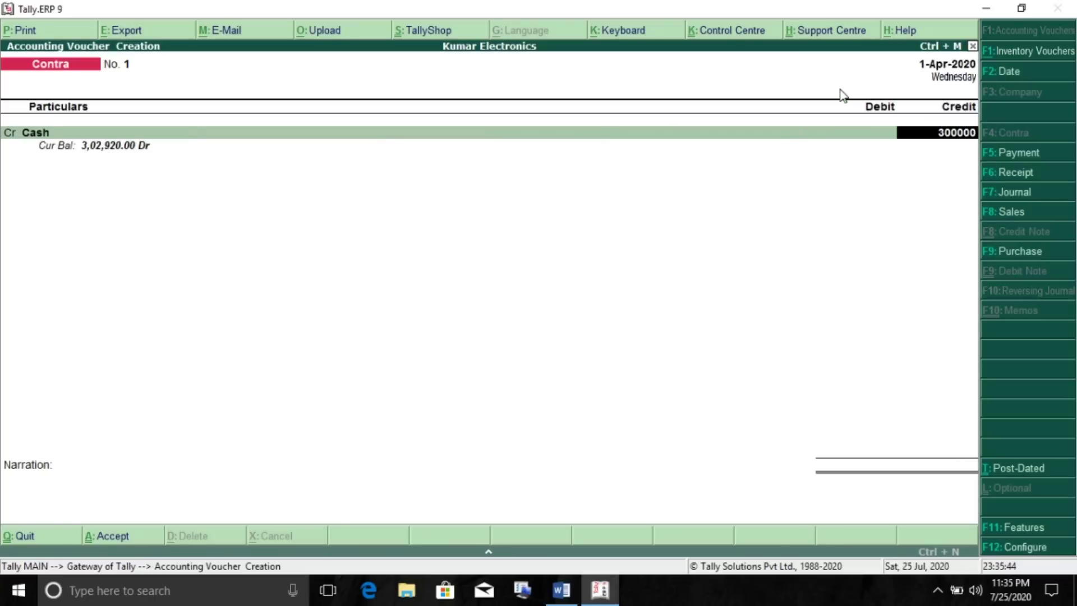
key(Return)
key(Return)
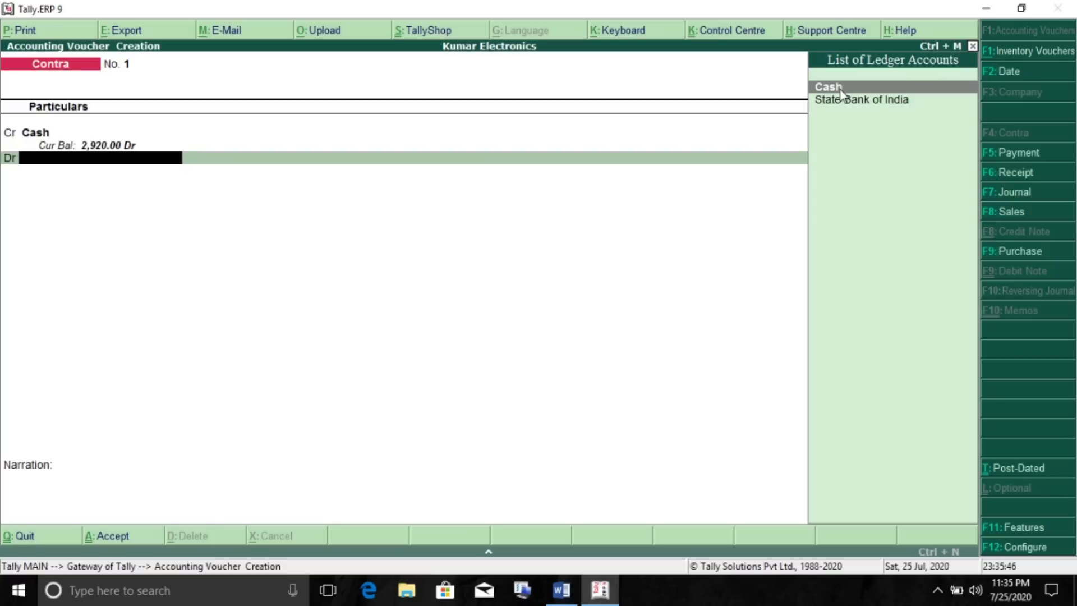
Debit State Bank of India with 3,00,000, keep the default cash allocation with blank denominations, and accept the contra voucher.
click(892, 101)
key(Return)
key(Return)
key(Return)
key(Return)
key(Return)
key(Return)
key(Return)
key(Return)
key(Return)
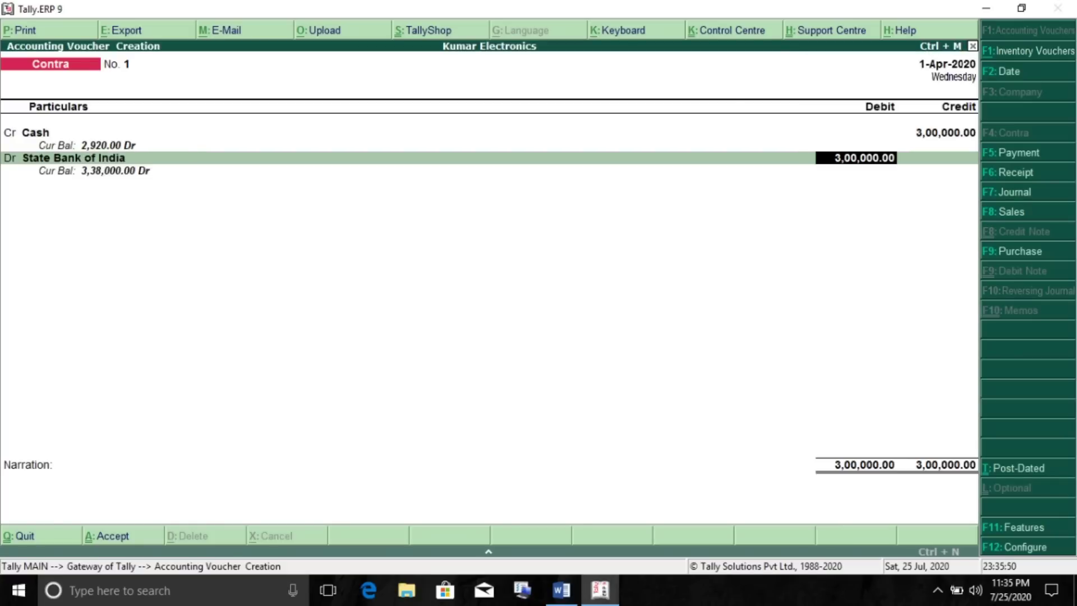
key(Return)
key(Return)
key(Return)
key(Return)
key(Return)
key(Return)
key(Return)
key(Return)
key(Return)
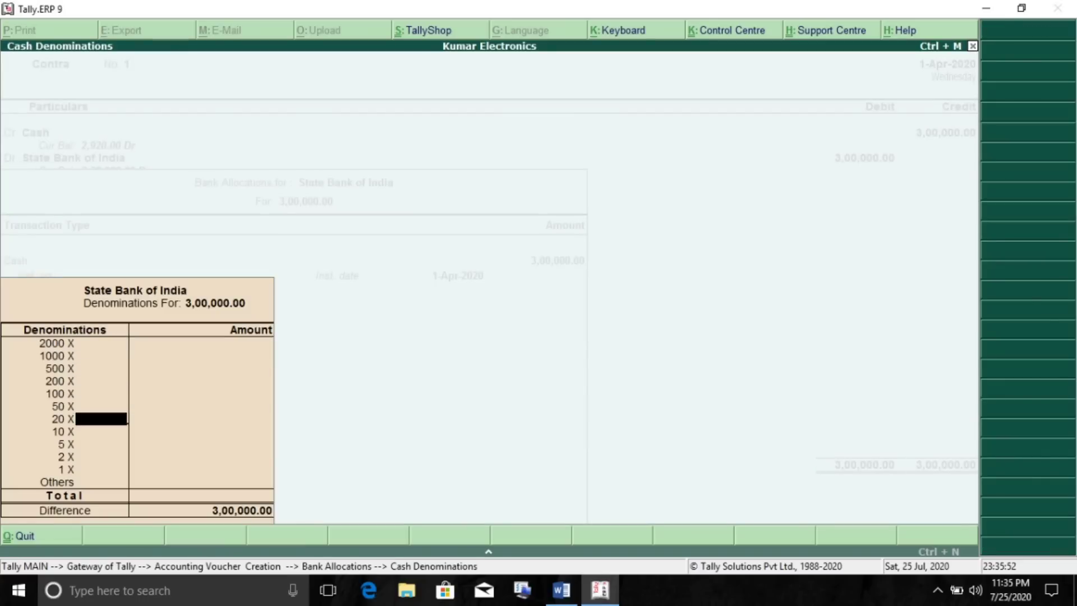
key(Return)
key(Return)
key(Return)
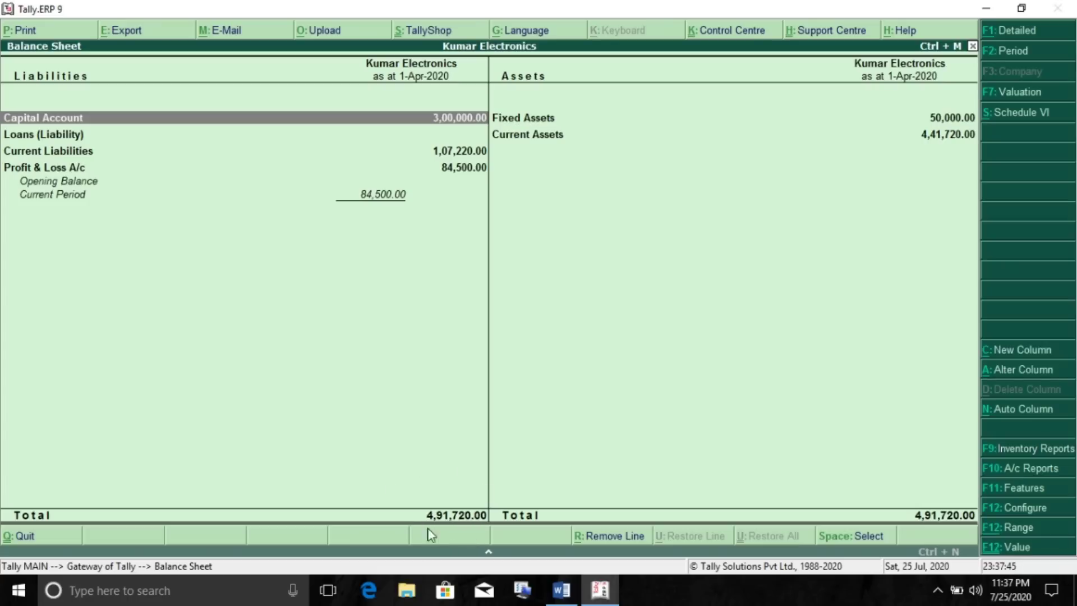
Switch to the Word problem document, enlarge the answer box on its last page, and examine the balance sheet and net profit figures.
click(563, 589)
scroll(486, 336, down, 6)
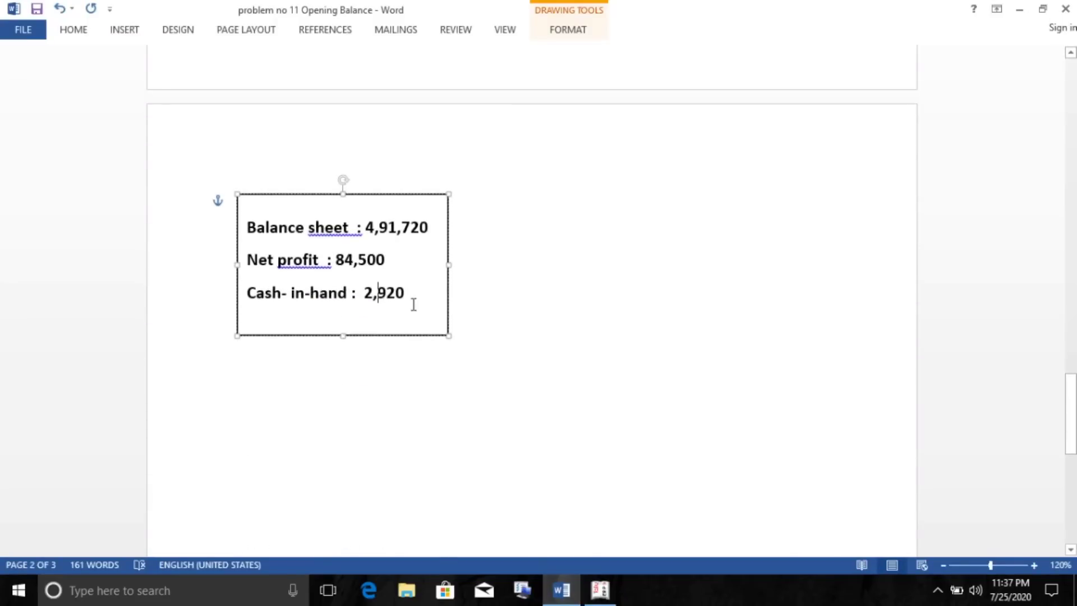
click(373, 212)
drag(449, 193, 492, 167)
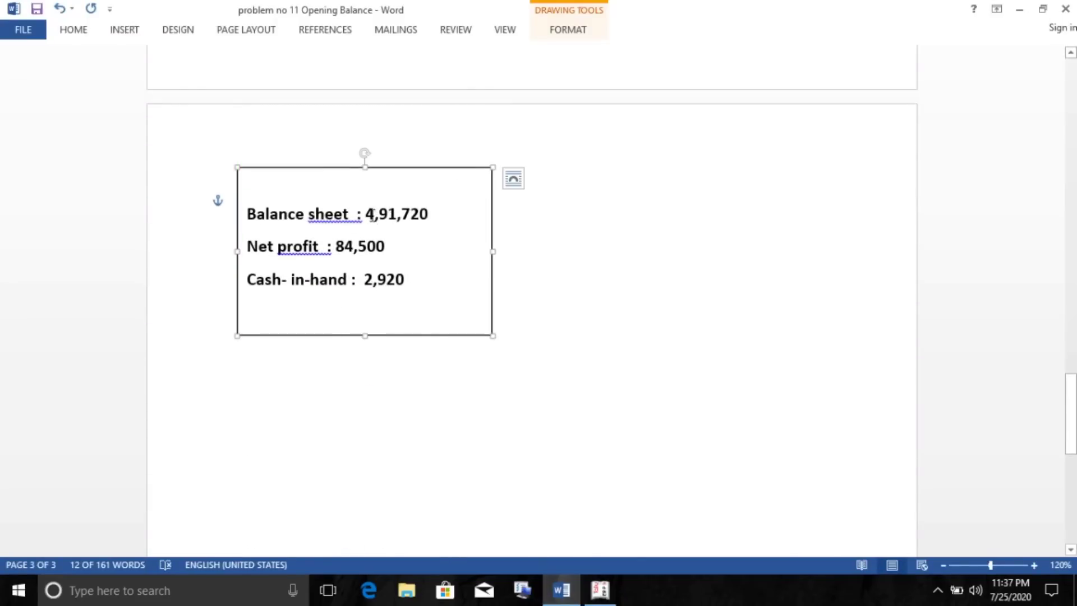
drag(367, 212, 431, 214)
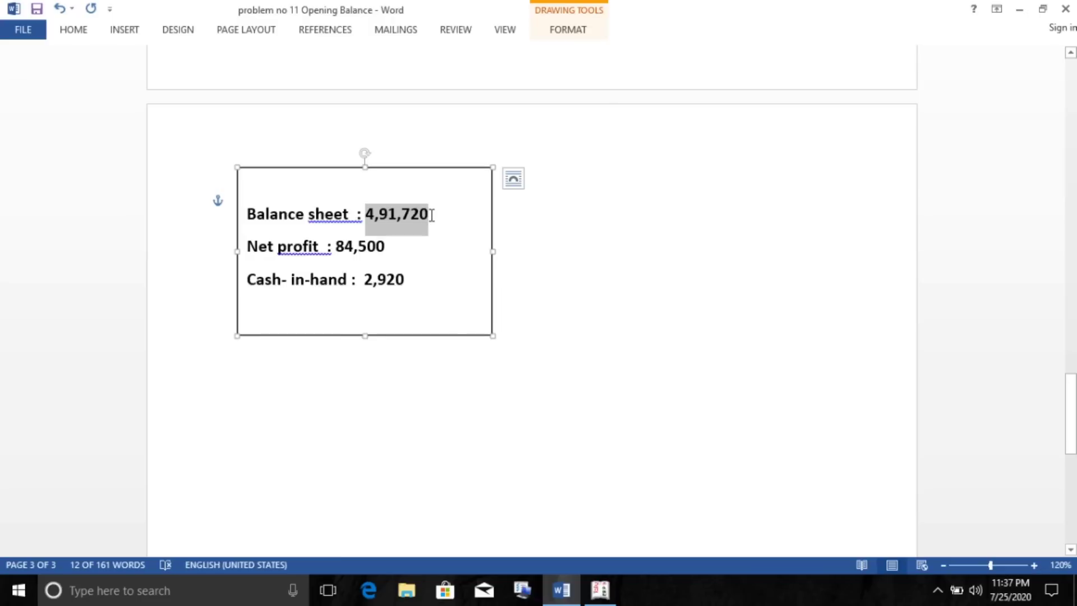
drag(250, 246, 318, 249)
click(412, 250)
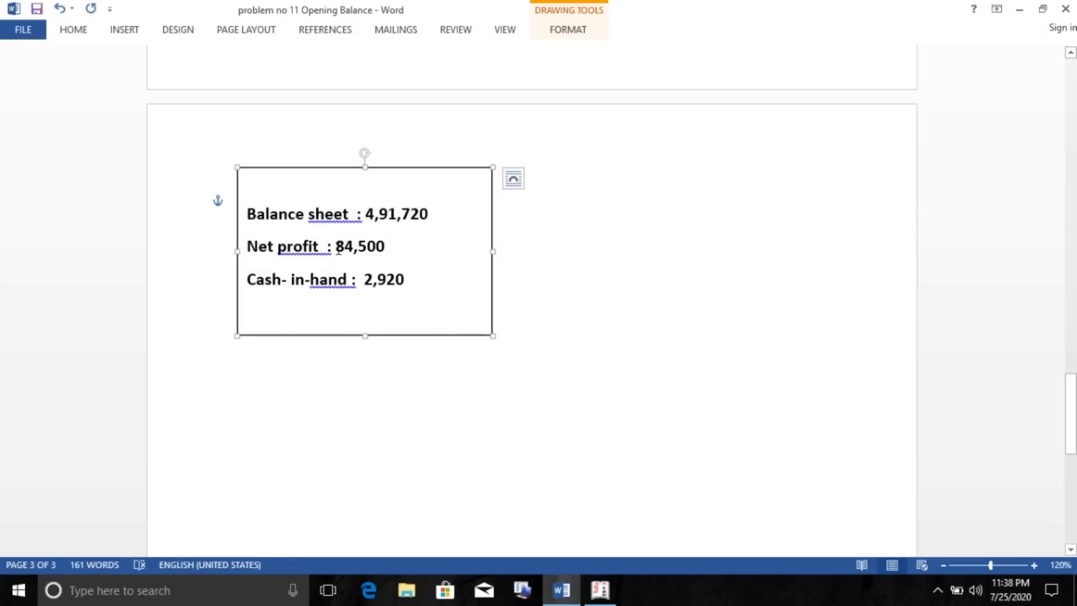
drag(338, 247, 359, 251)
Return to Tally.ERP 9 and check the nett and gross profit in the detailed Profit & Loss A/c opened from the Balance Sheet.
key(alt+Tab)
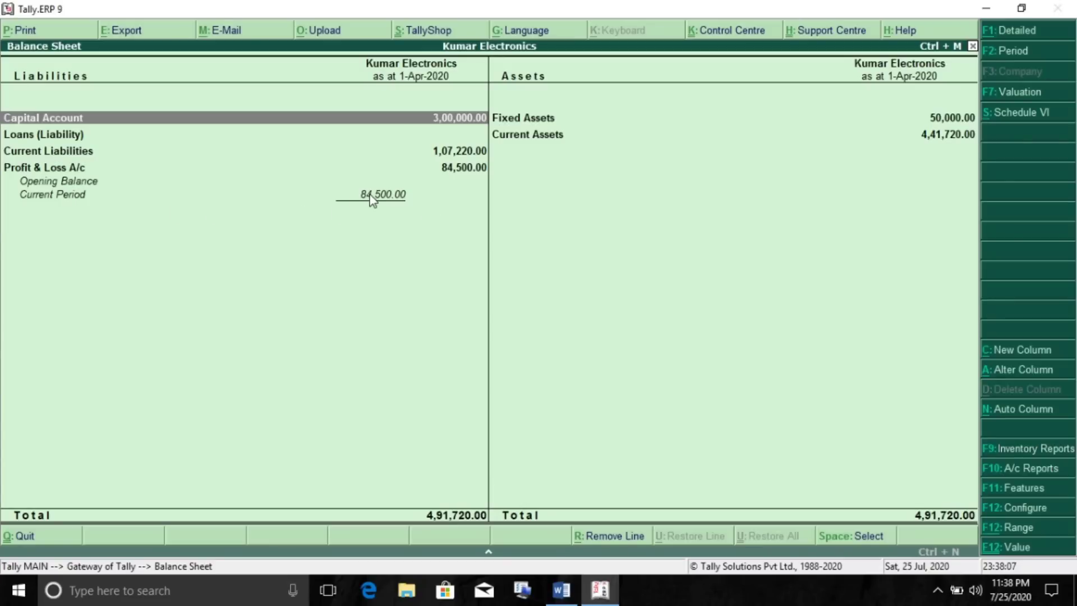
click(459, 175)
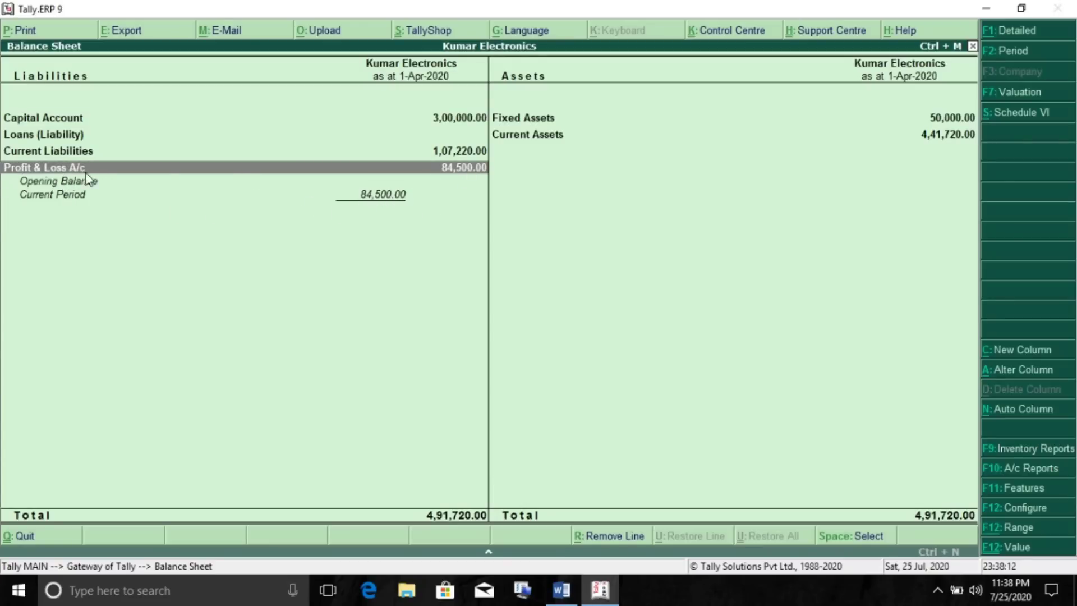
double_click(452, 173)
click(1007, 34)
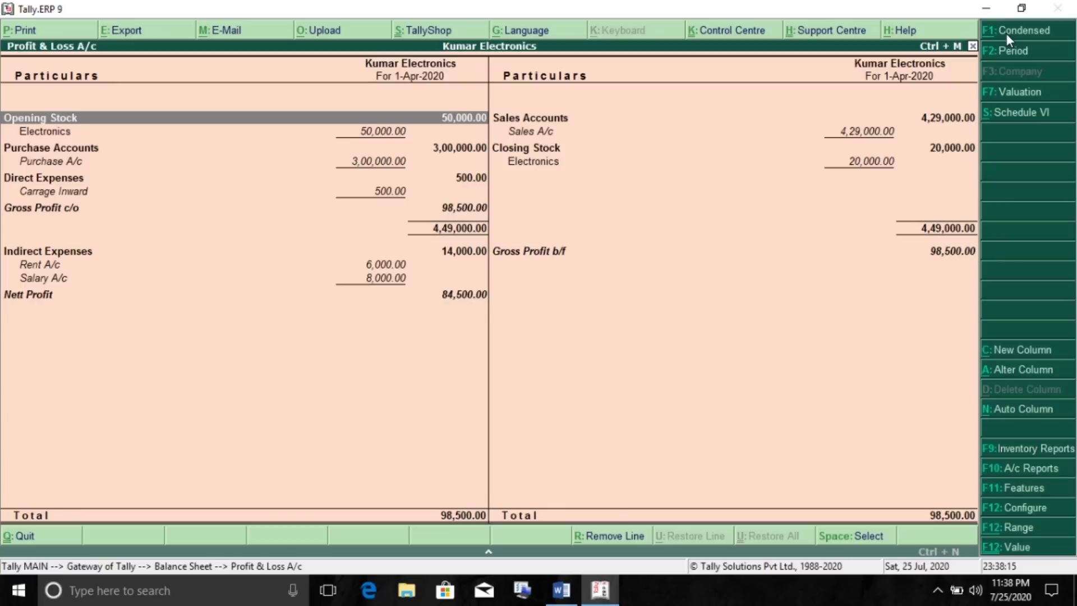
click(385, 295)
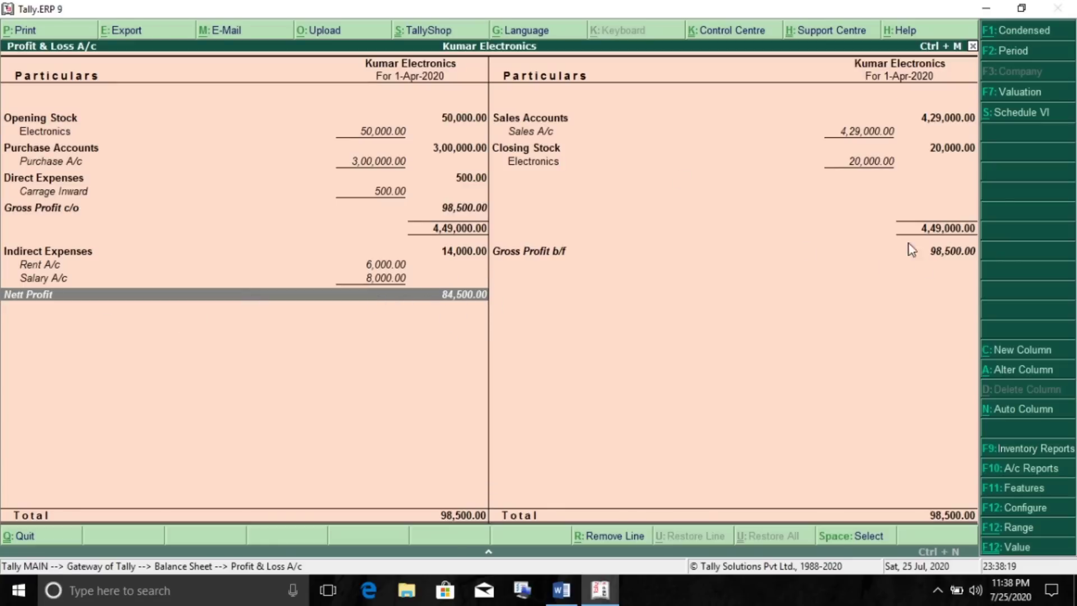
click(962, 250)
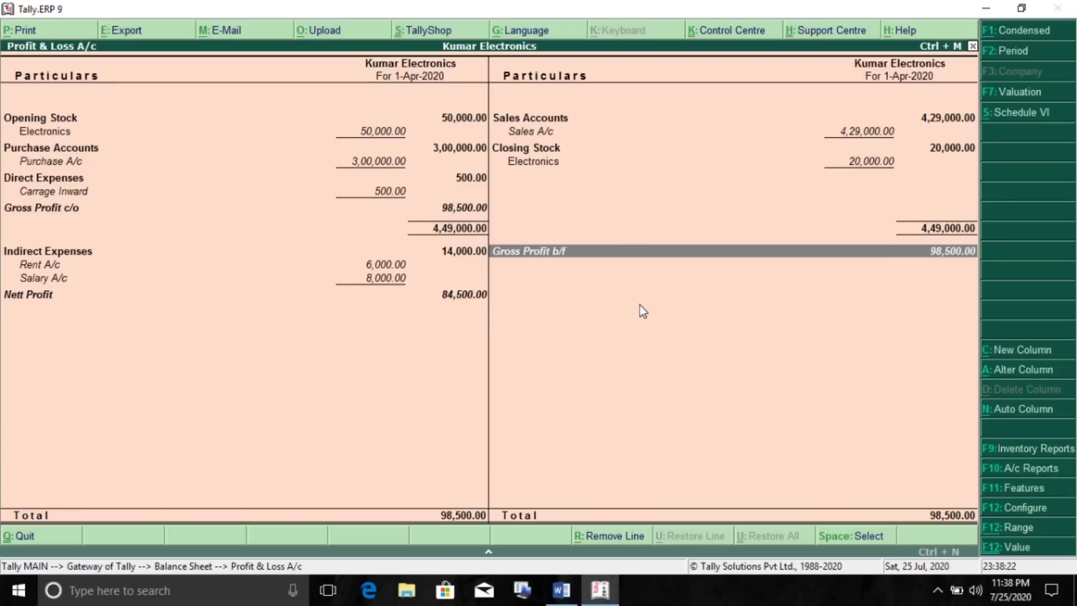
key(Escape)
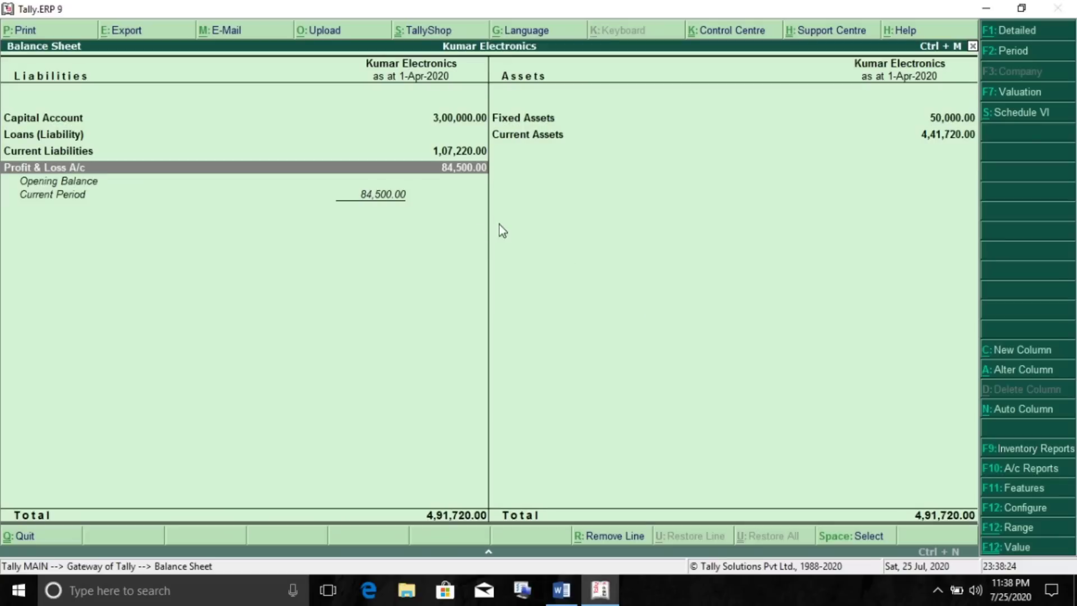
Show the Balance Sheet in detail and compare its Cash-in-Hand amount with the answer box in the Word document.
click(1013, 34)
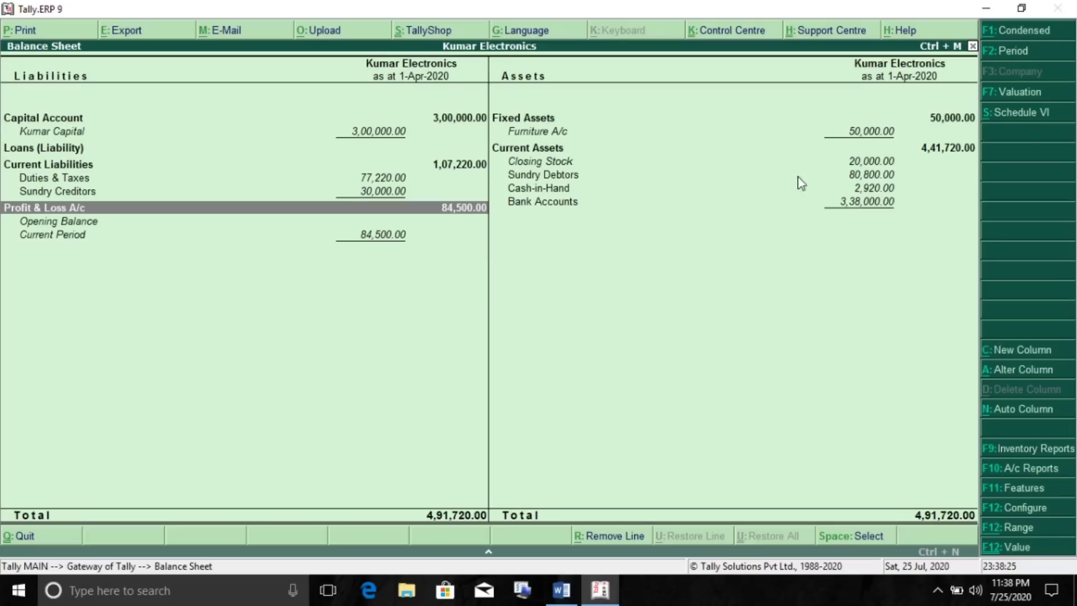
click(551, 191)
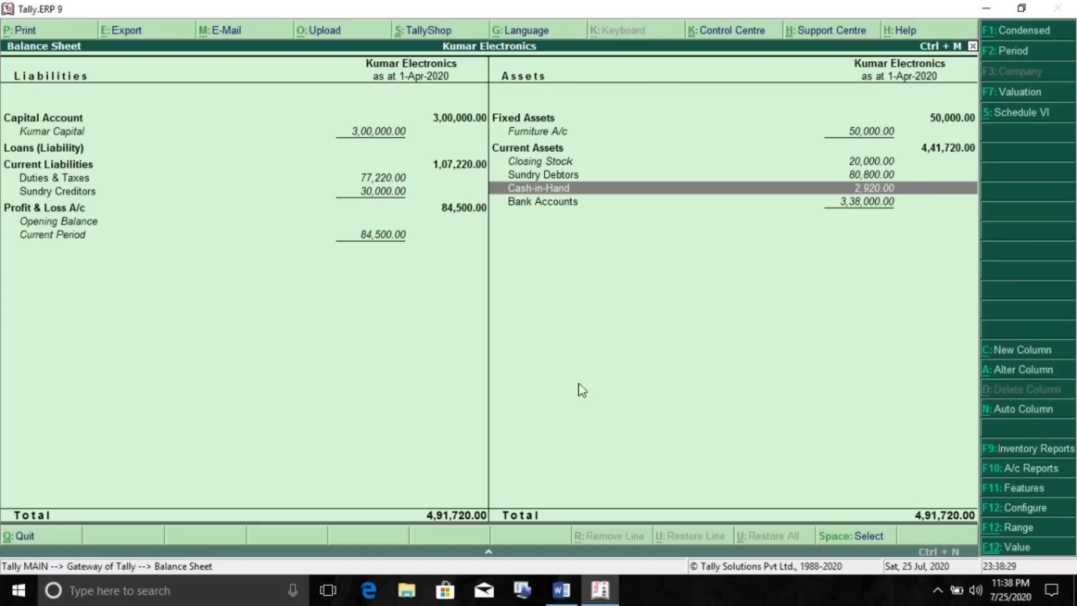
click(563, 597)
click(368, 281)
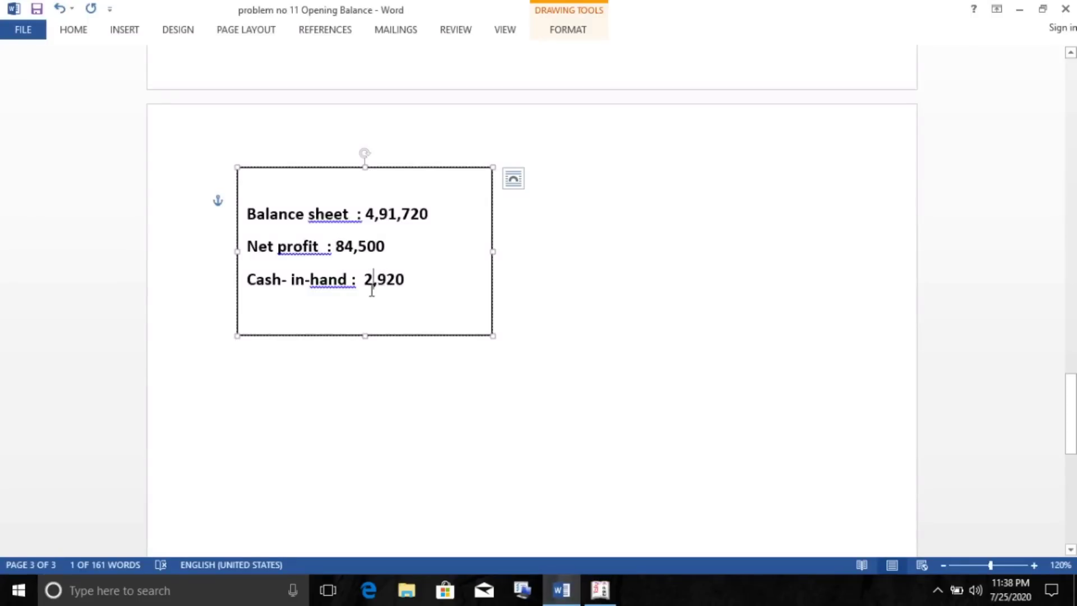
drag(368, 279, 409, 279)
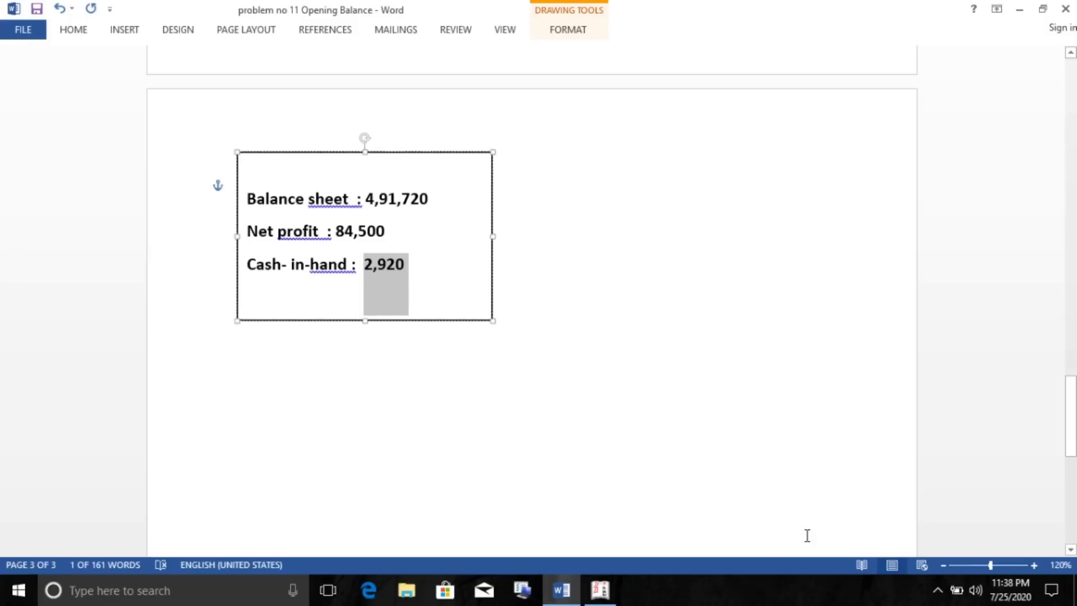
Go back to the start of the Word document and review the problem no. 11 heading and company name.
scroll(497, 399, up, 8)
scroll(473, 310, up, 20)
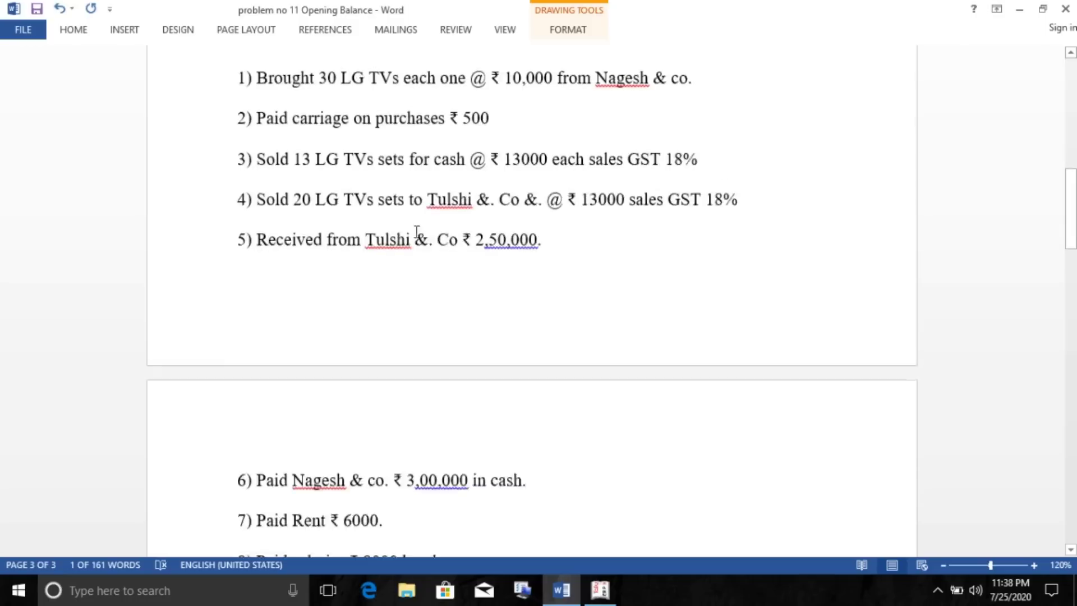
drag(472, 223, 231, 202)
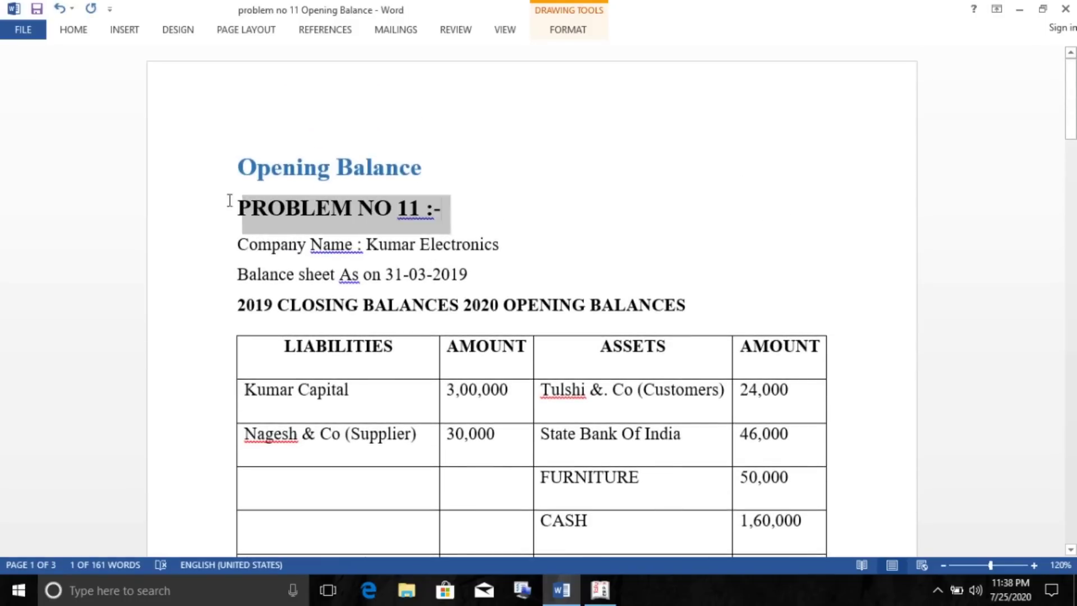
click(512, 240)
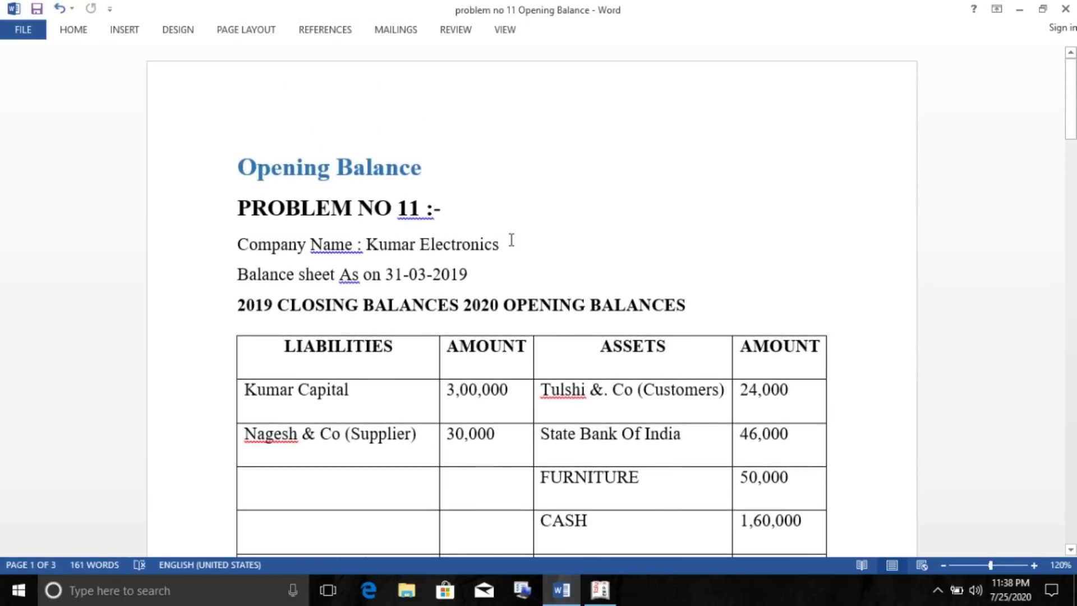